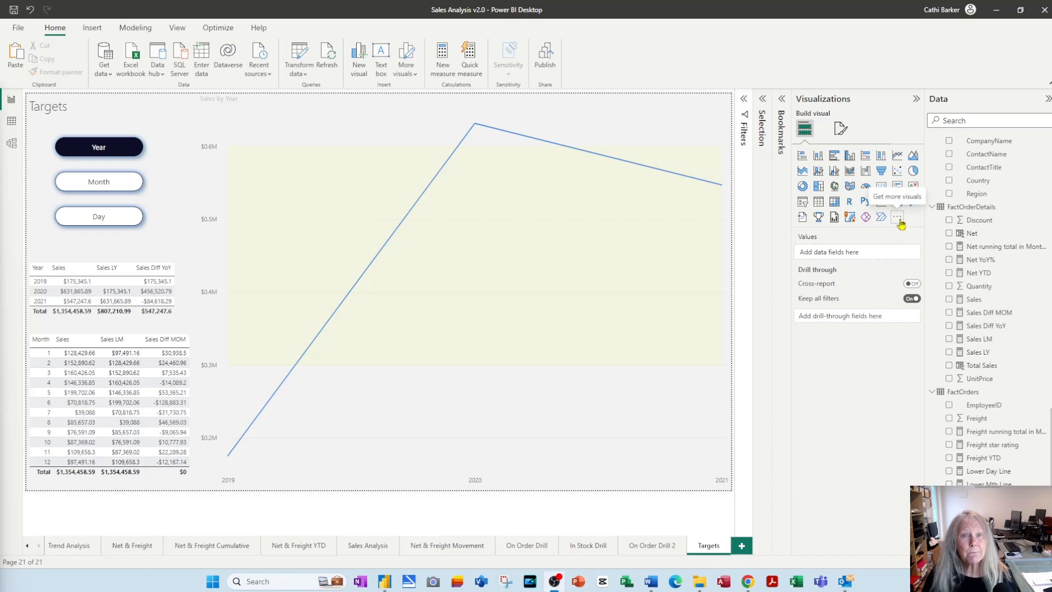
# Search the Power BI visuals store for "info" and import the Infographic Designer visual into the report
pyautogui.click(899, 220)
pyautogui.click(924, 226)
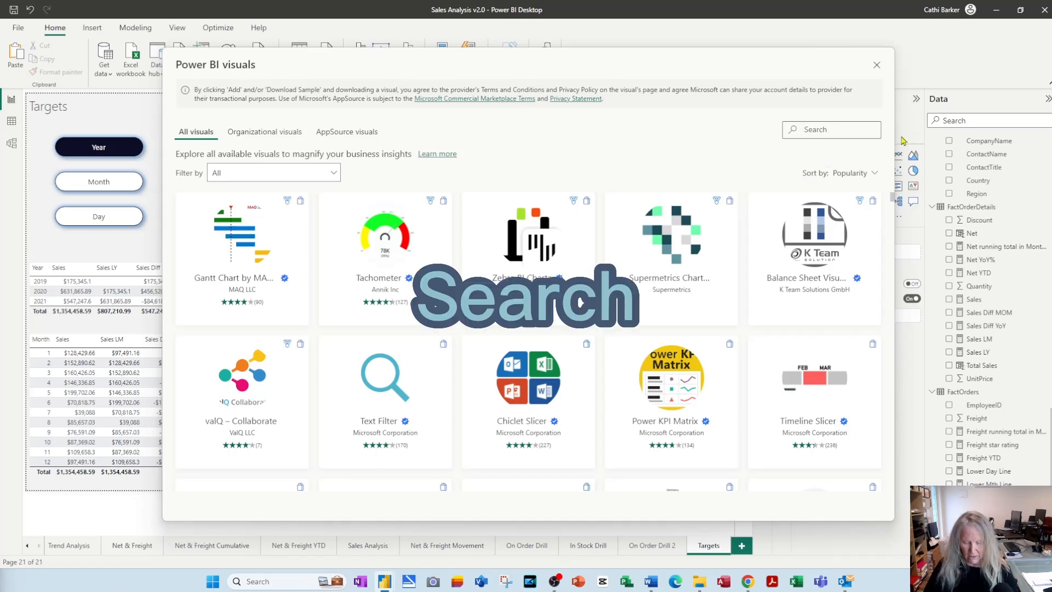
pyautogui.write('info')
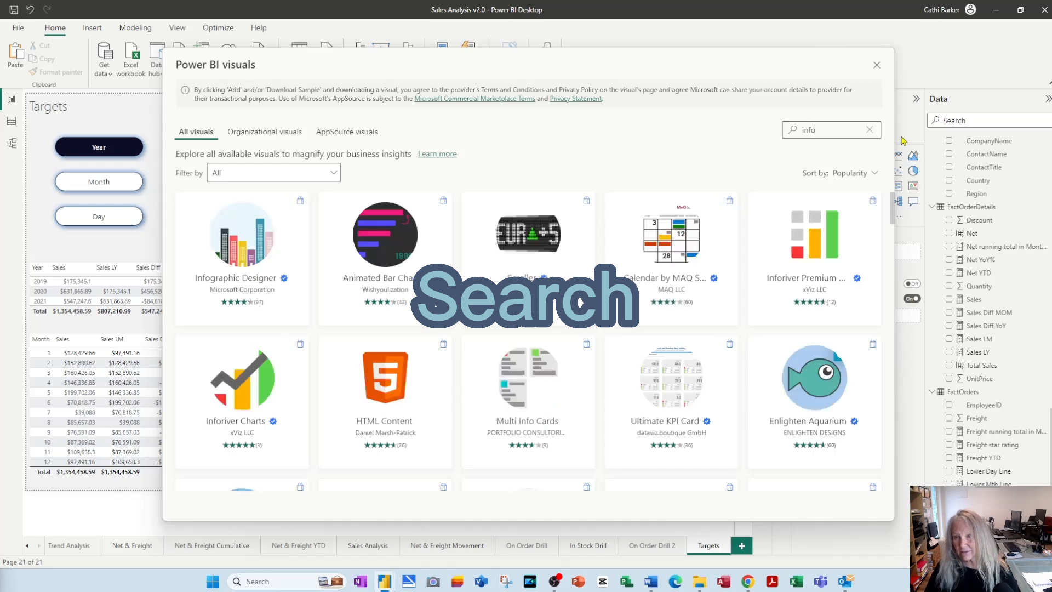
pyautogui.click(237, 246)
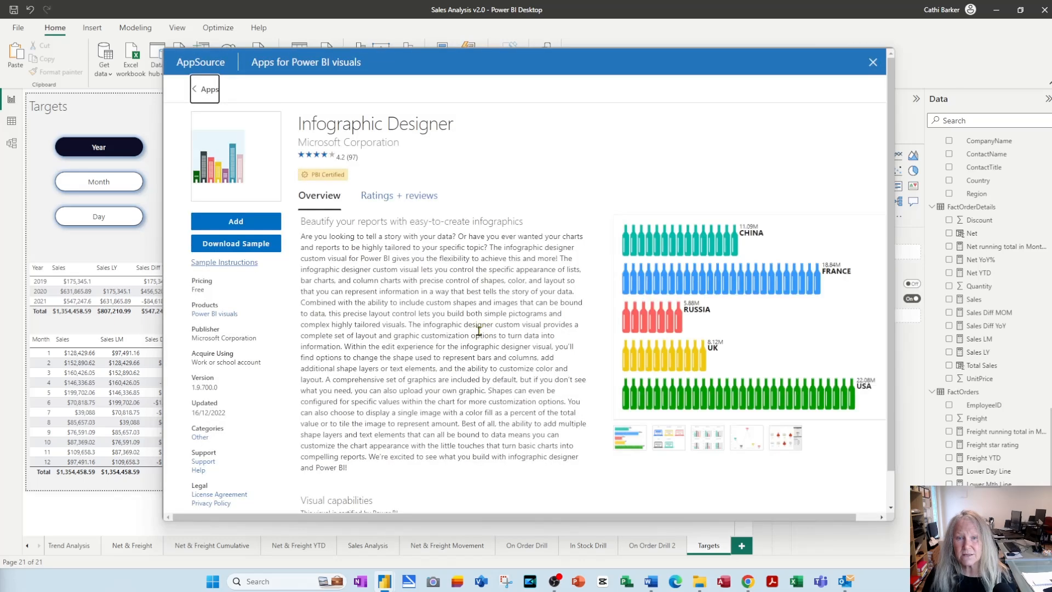
pyautogui.click(240, 225)
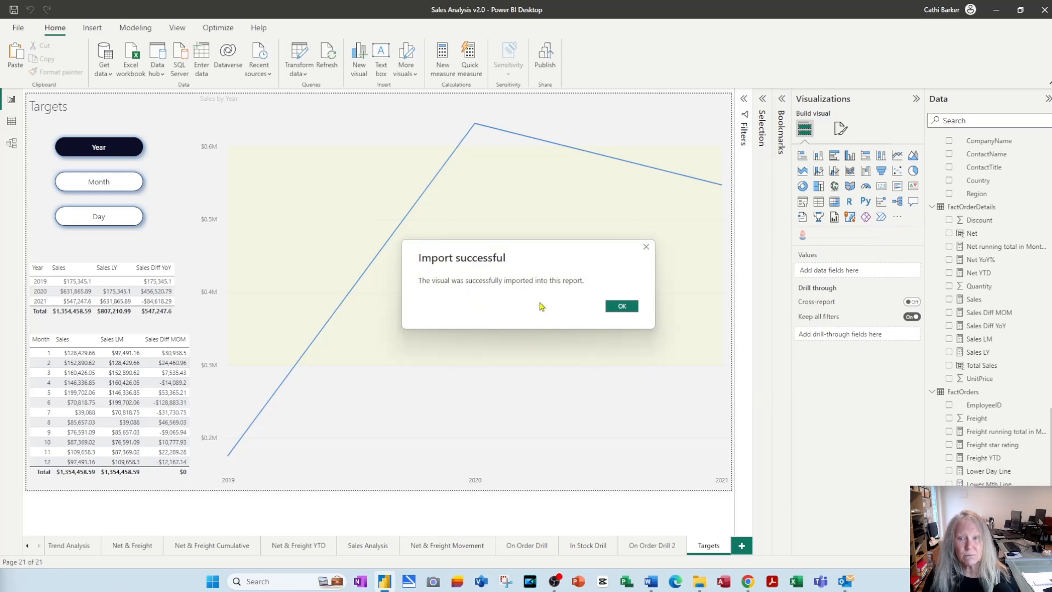
pyautogui.click(633, 310)
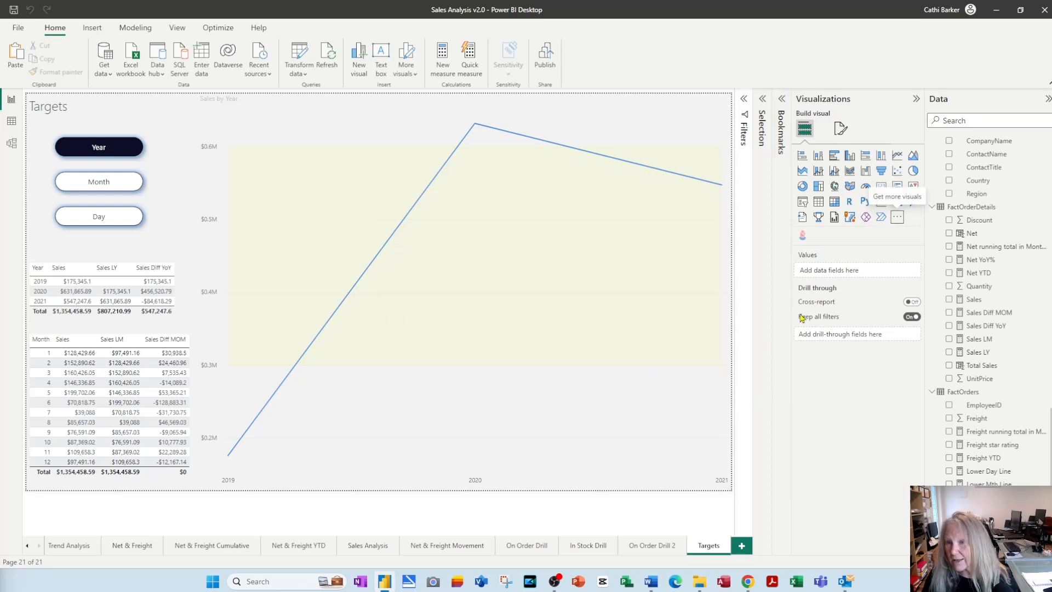
# Pin the Infographic Designer visual to the visualizations pane, and unpin it again
pyautogui.rightClick(805, 240)
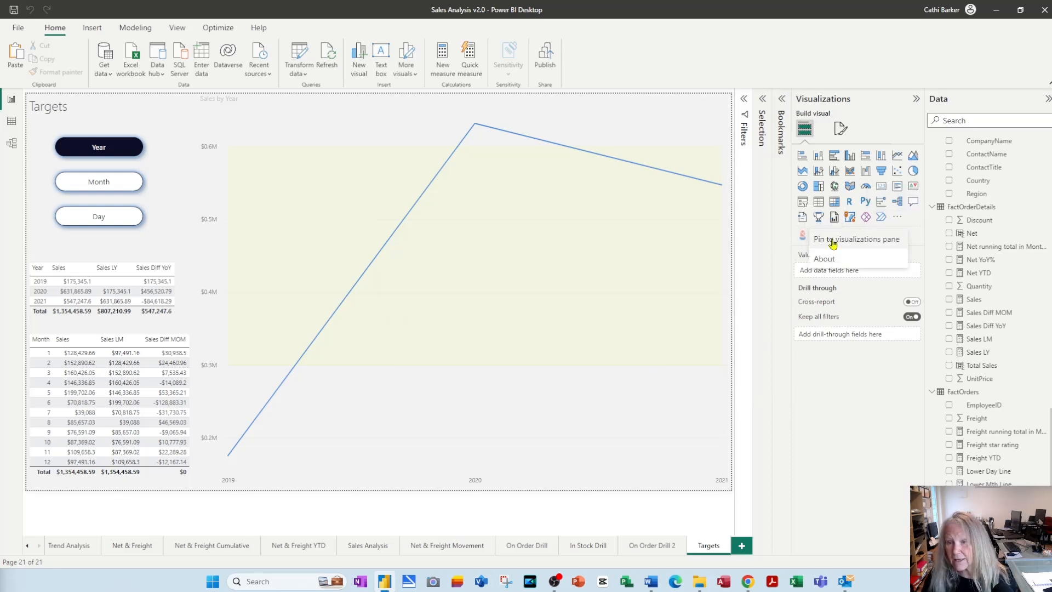
pyautogui.click(825, 237)
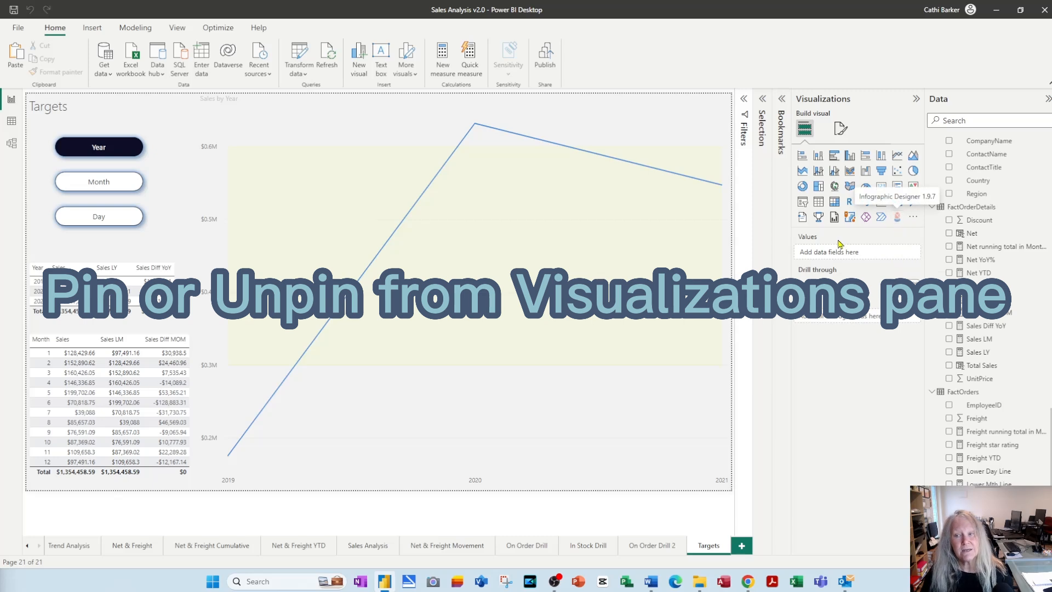
pyautogui.rightClick(898, 219)
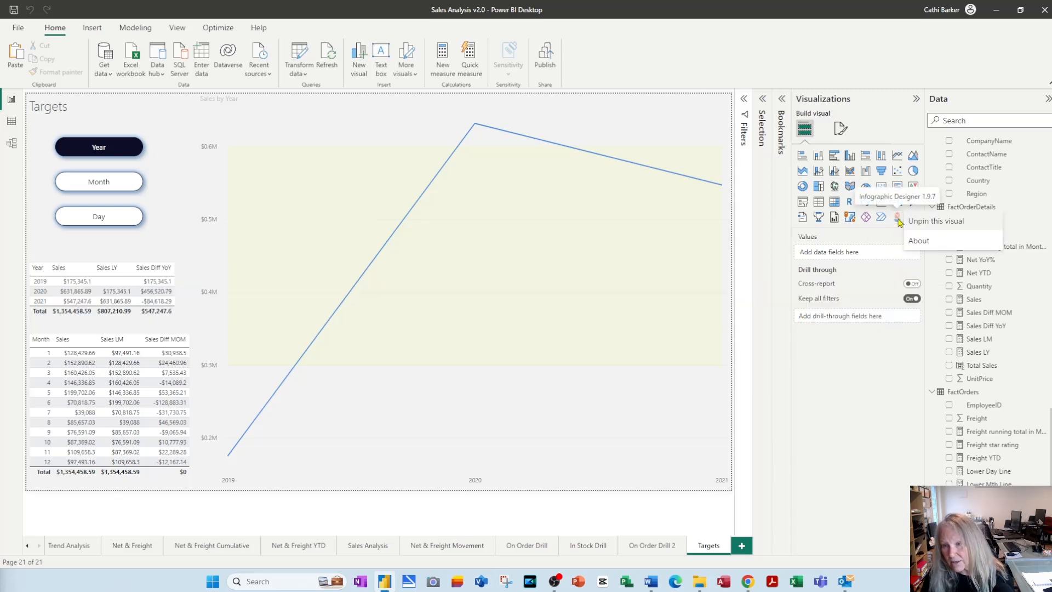
pyautogui.click(932, 225)
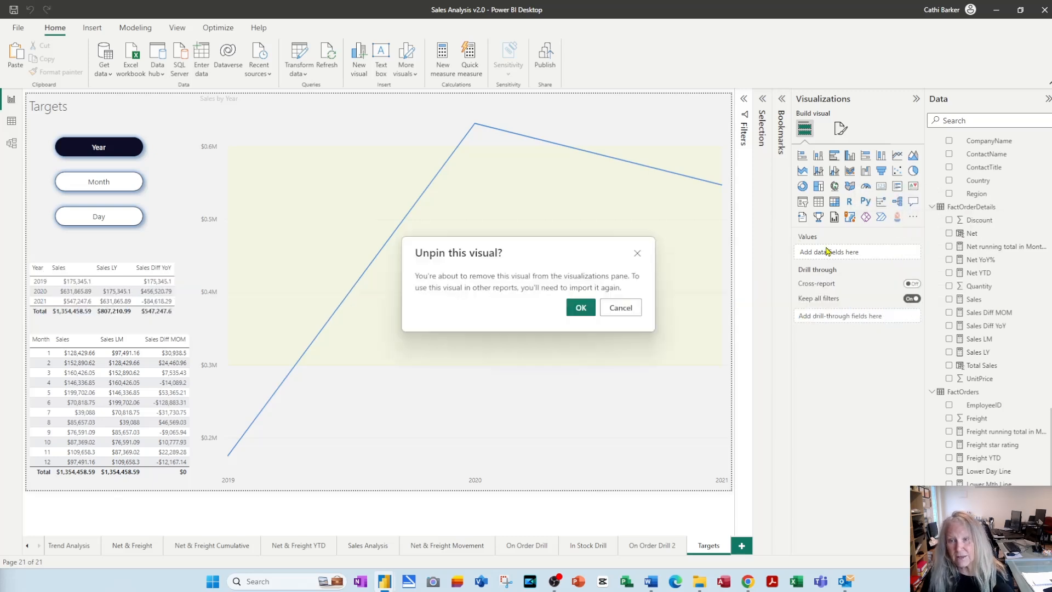
pyautogui.click(581, 307)
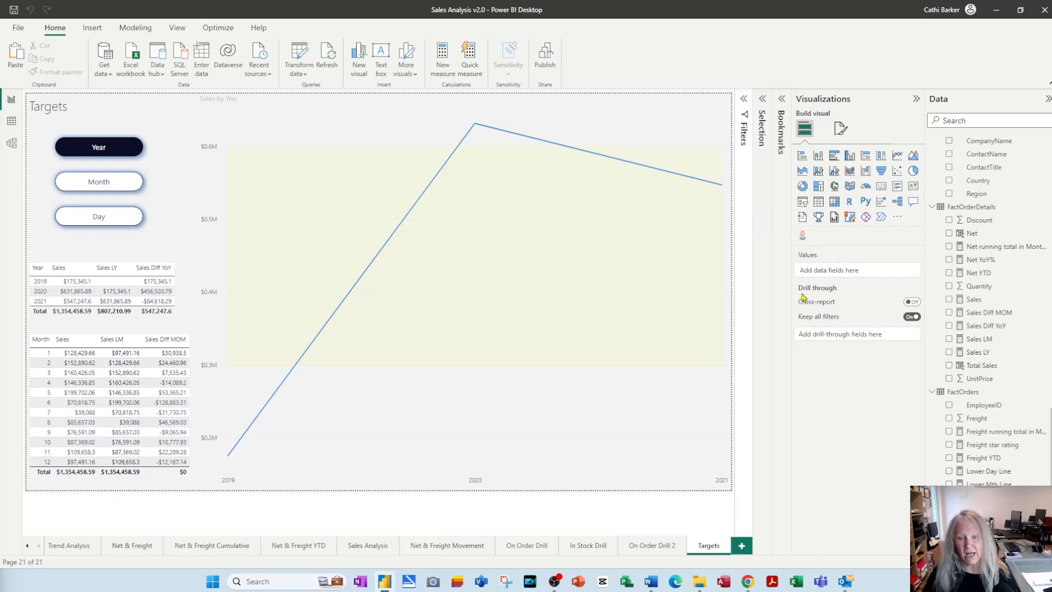
# Duplicate the Net & Freight page and rename the copy as Timeline
pyautogui.moveTo(713, 403)
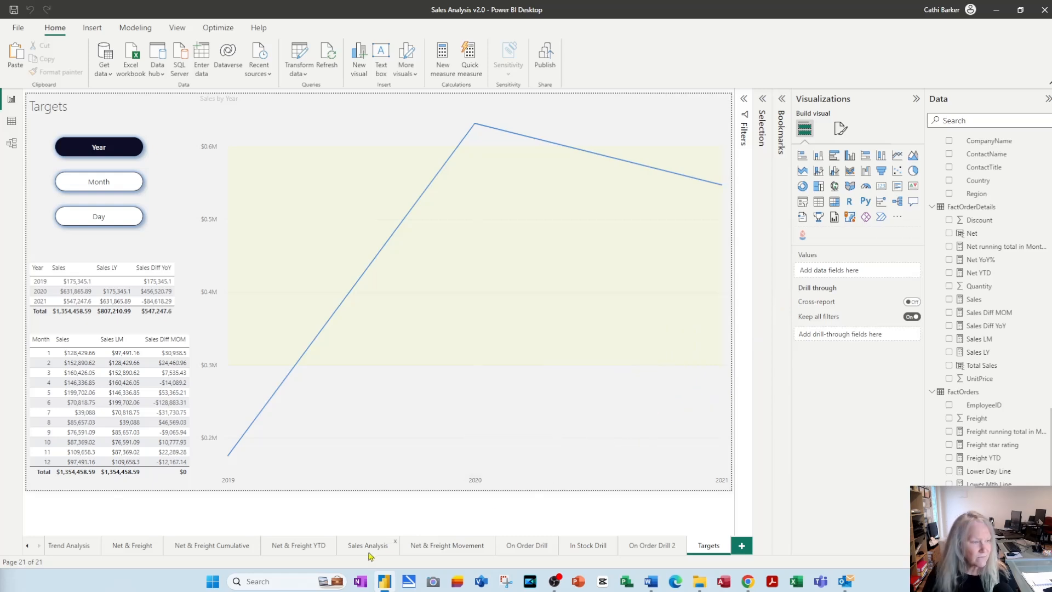
pyautogui.click(131, 546)
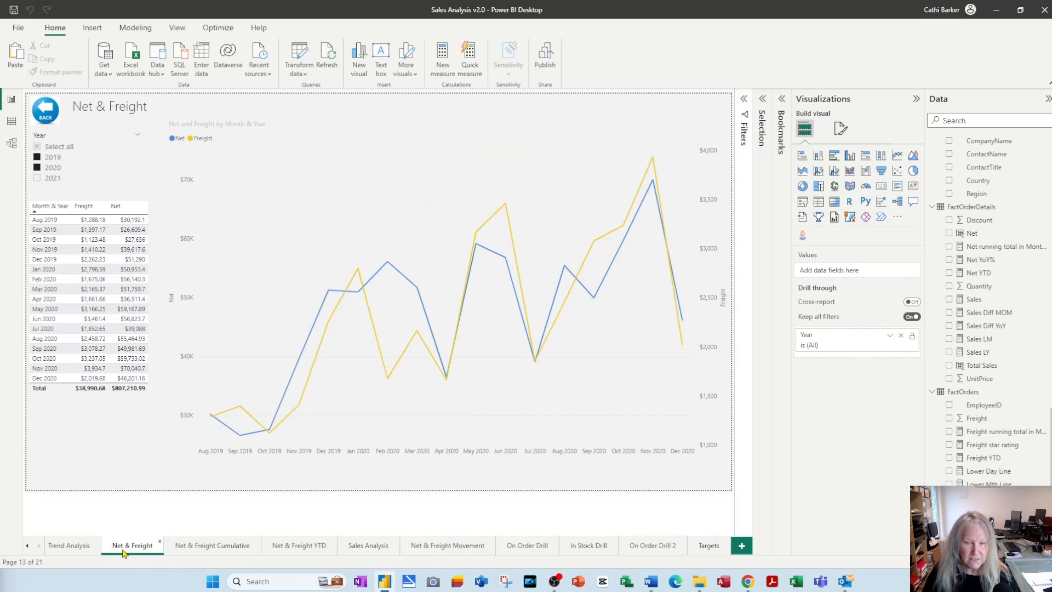
pyautogui.rightClick(122, 548)
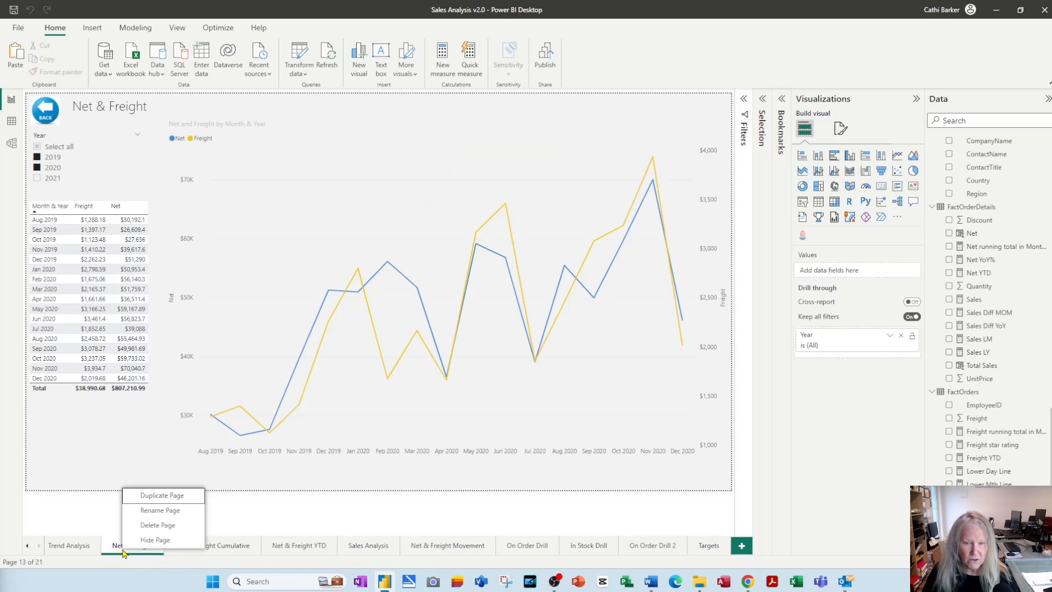
pyautogui.click(157, 503)
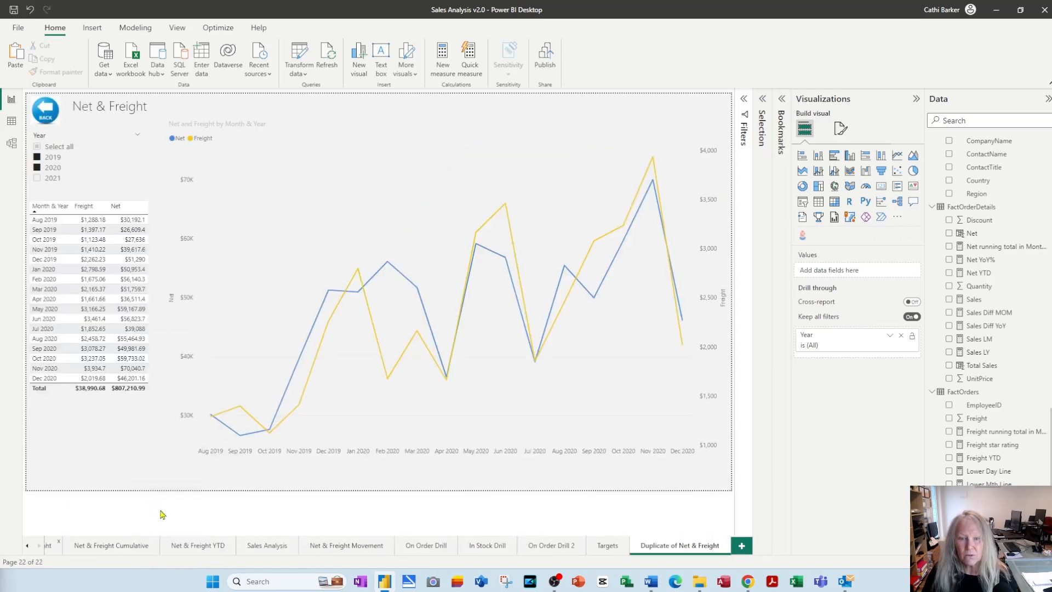
pyautogui.doubleClick(689, 547)
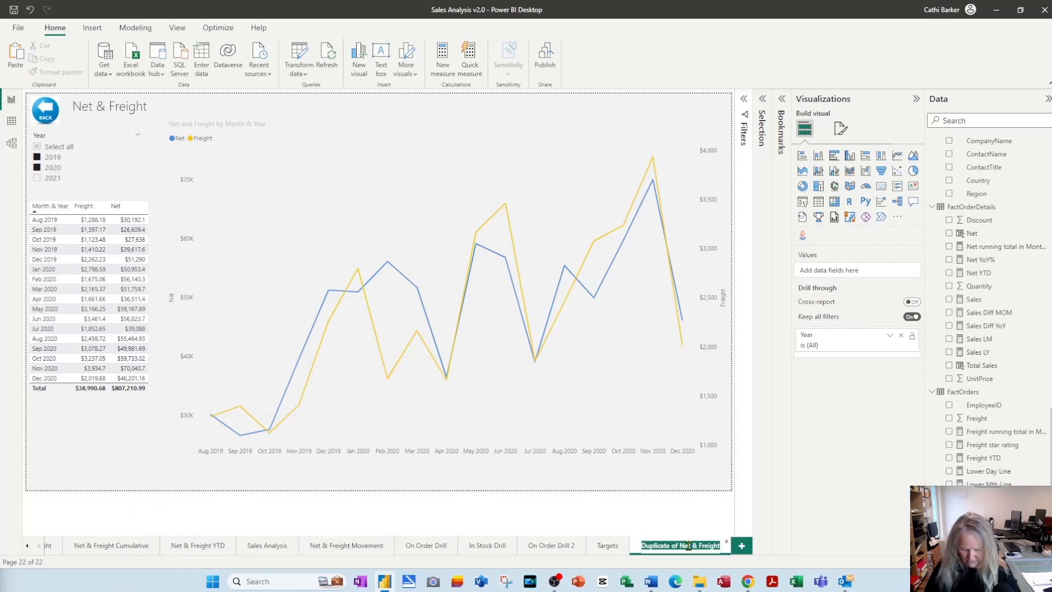
pyautogui.write('Timeline')
pyautogui.press('Return')
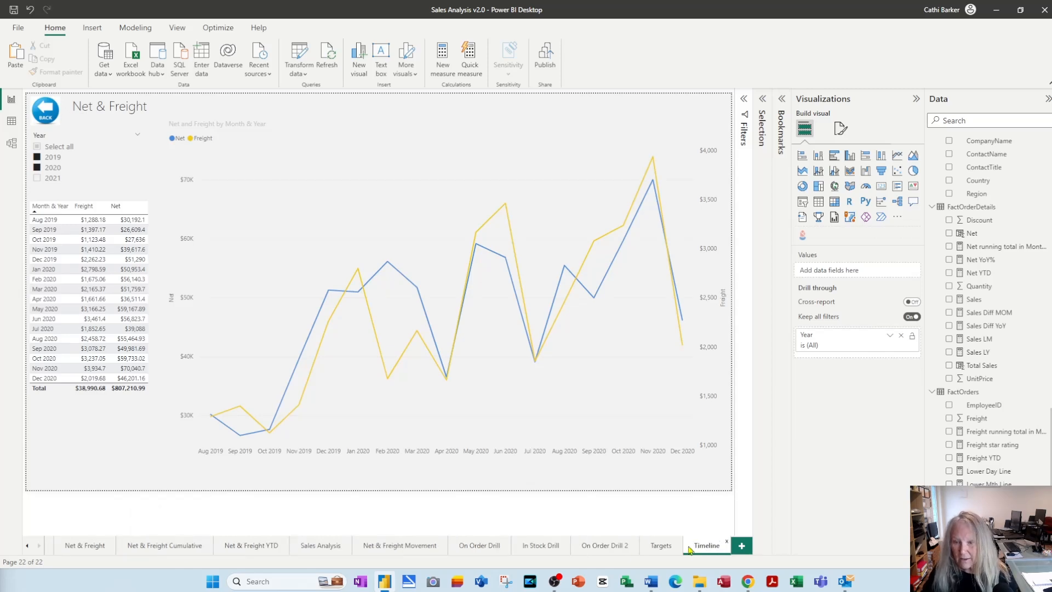
# Replace the page's heading text with "Timeline"
pyautogui.click(165, 102)
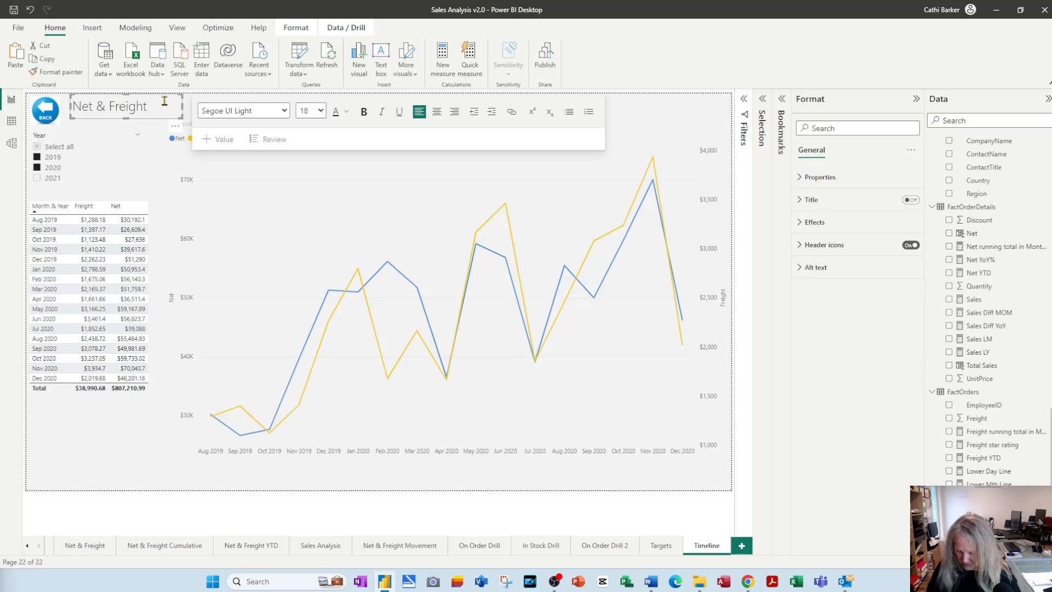
pyautogui.hotkey('ctrl', 'a')
pyautogui.write('Timeline')
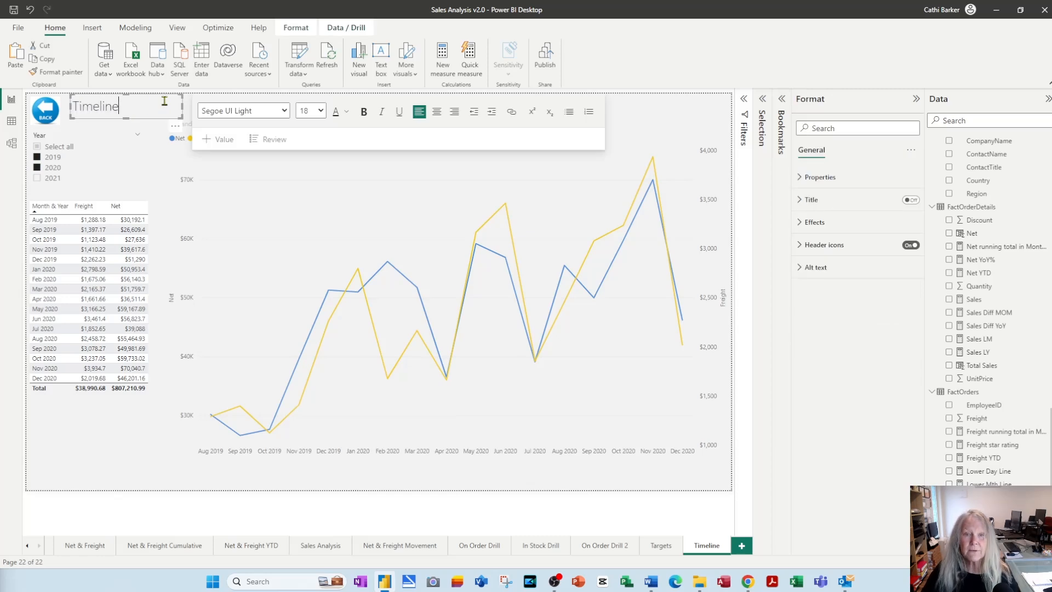
# Delete the Net and Freight line chart, the Year slicer and the Month & Year table from the Timeline page
pyautogui.click(251, 235)
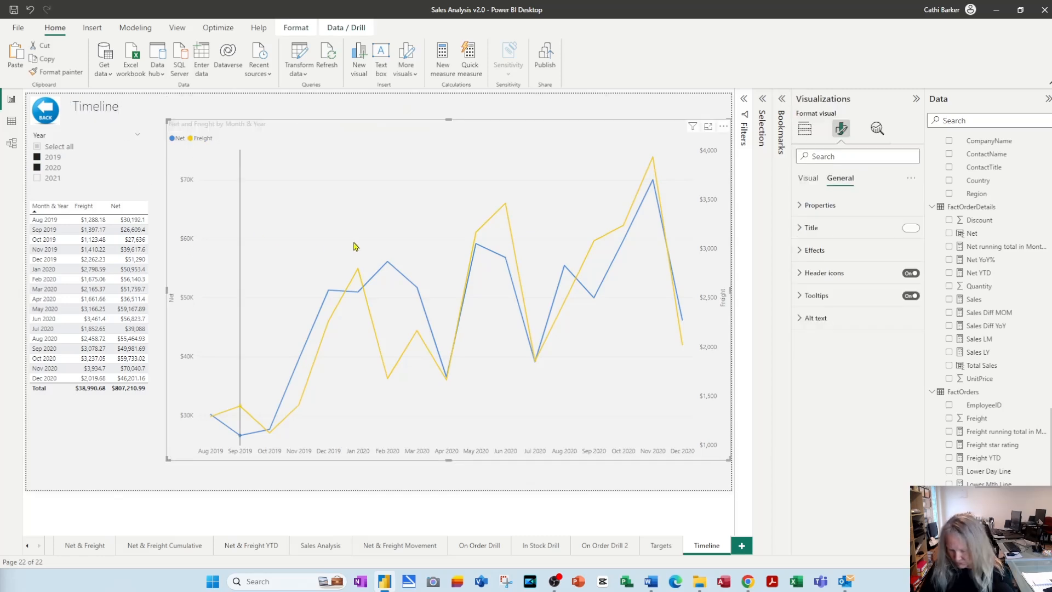
pyautogui.press('Delete')
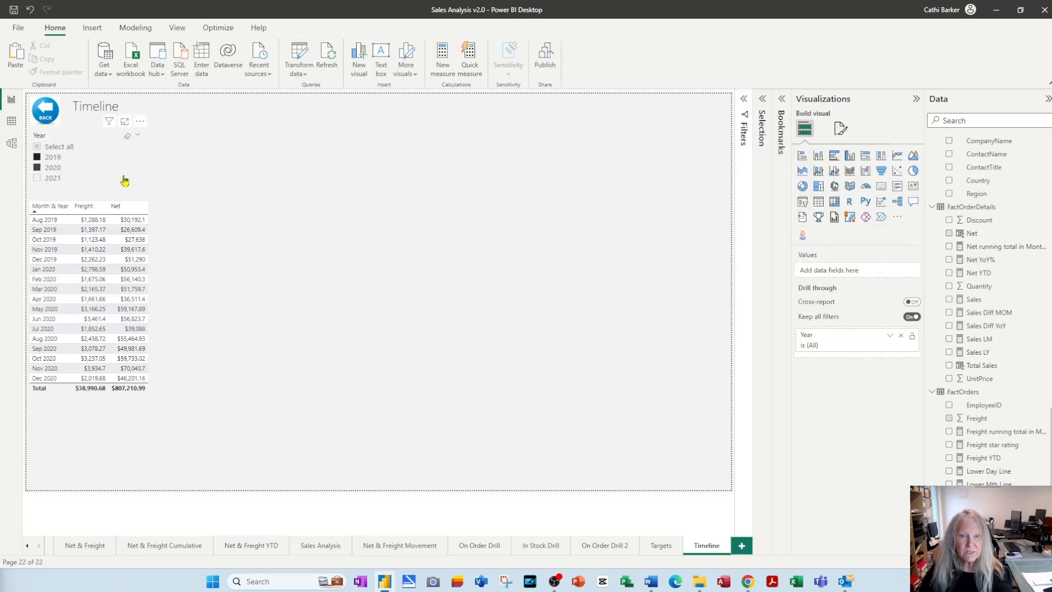
pyautogui.click(86, 211)
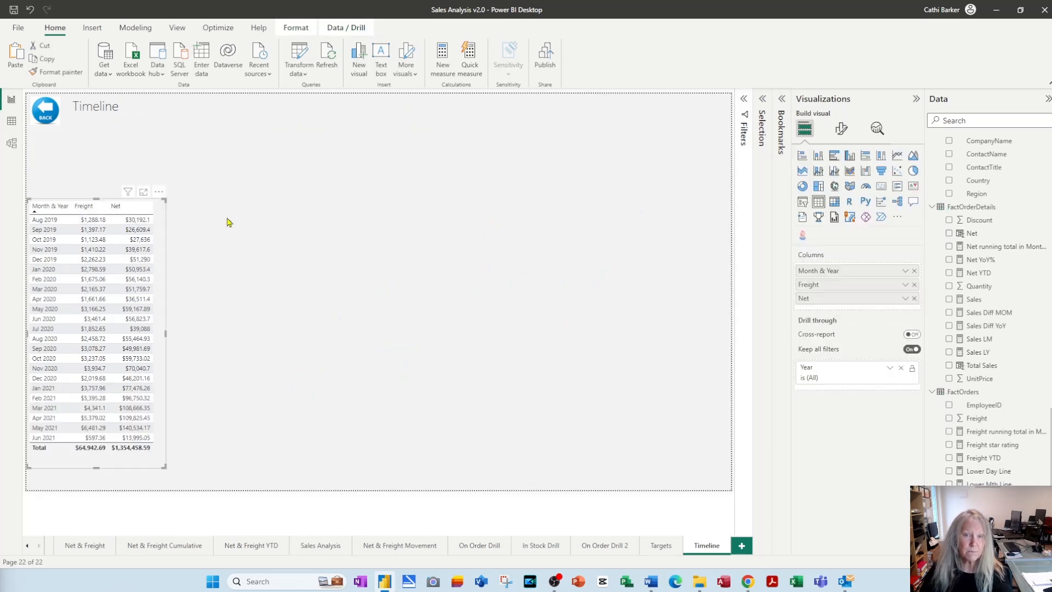
pyautogui.press('Delete')
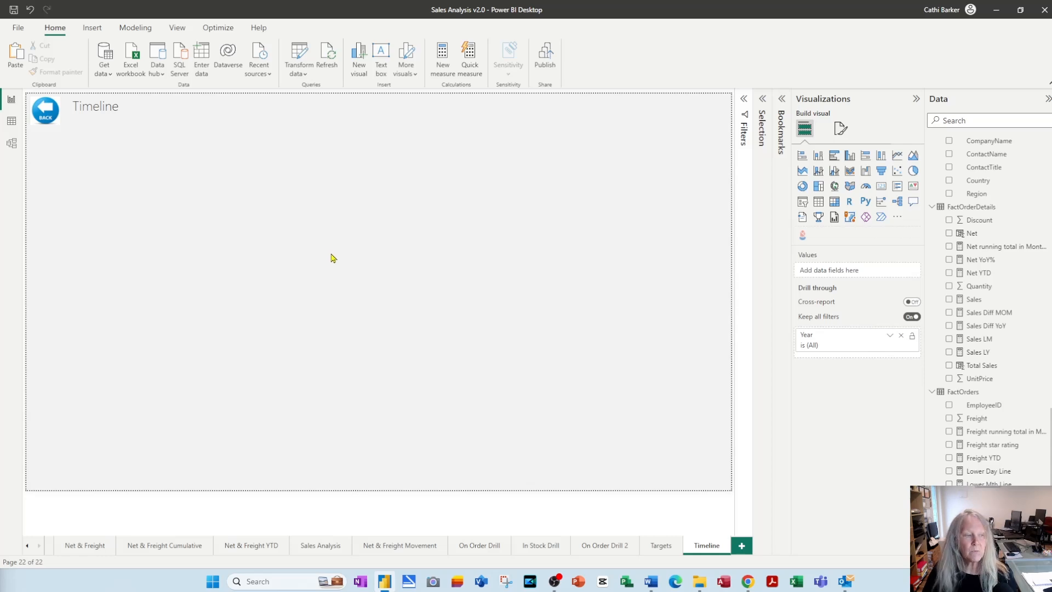
# Add an Infographic Designer visual below the heading and stretch it across the full width of the page
pyautogui.click(804, 236)
pyautogui.moveTo(145, 228); pyautogui.dragTo(89, 174)
pyautogui.moveTo(139, 219); pyautogui.dragTo(729, 362)
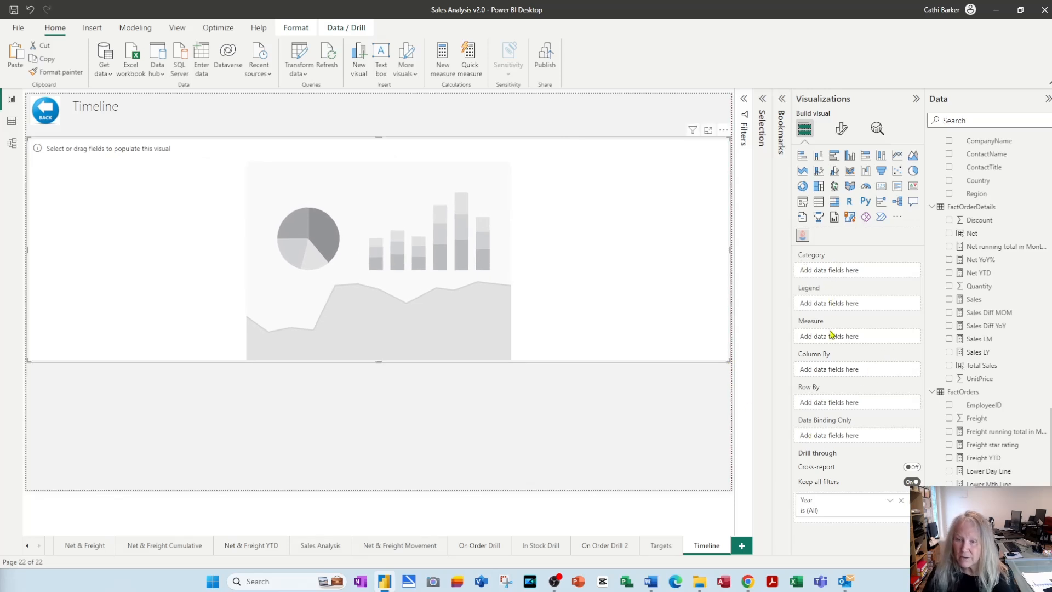
# Assign CategoryName from DimCategories as the visual's category and Net from FactOrderDetails as its measure
pyautogui.scroll(5, 1017, 388)
pyautogui.scroll(10, 1016, 388)
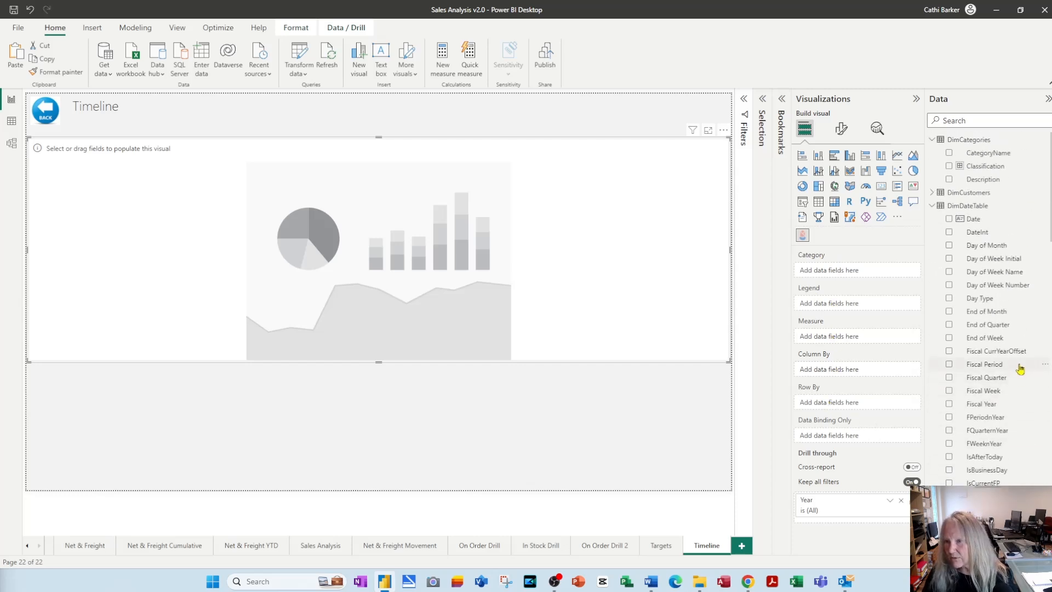
pyautogui.moveTo(1008, 153); pyautogui.dragTo(887, 270)
pyautogui.scroll(-10, 1029, 431)
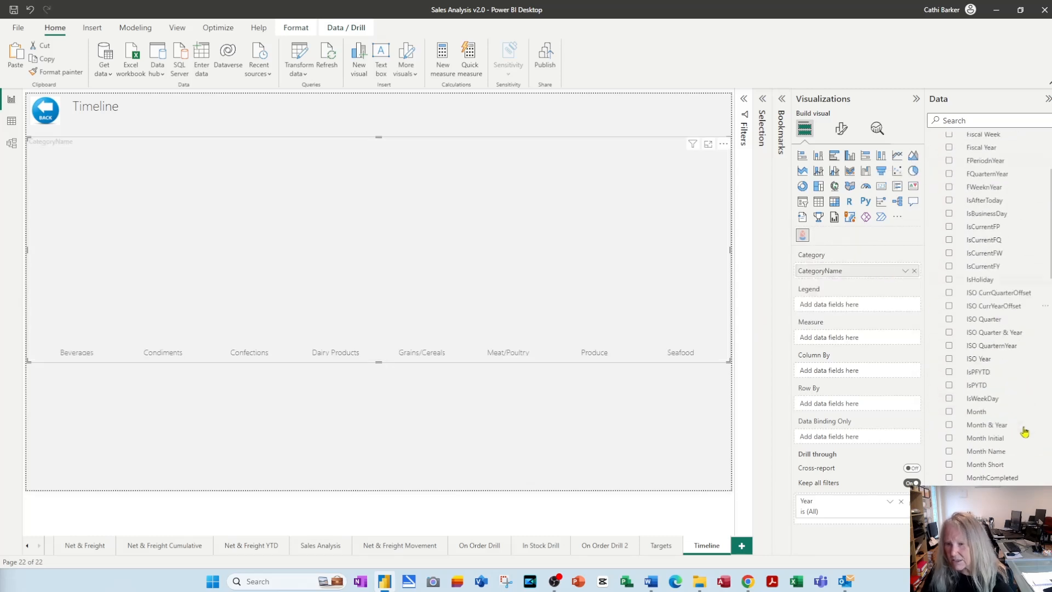
pyautogui.scroll(-3, 1029, 432)
pyautogui.scroll(-6, 1032, 432)
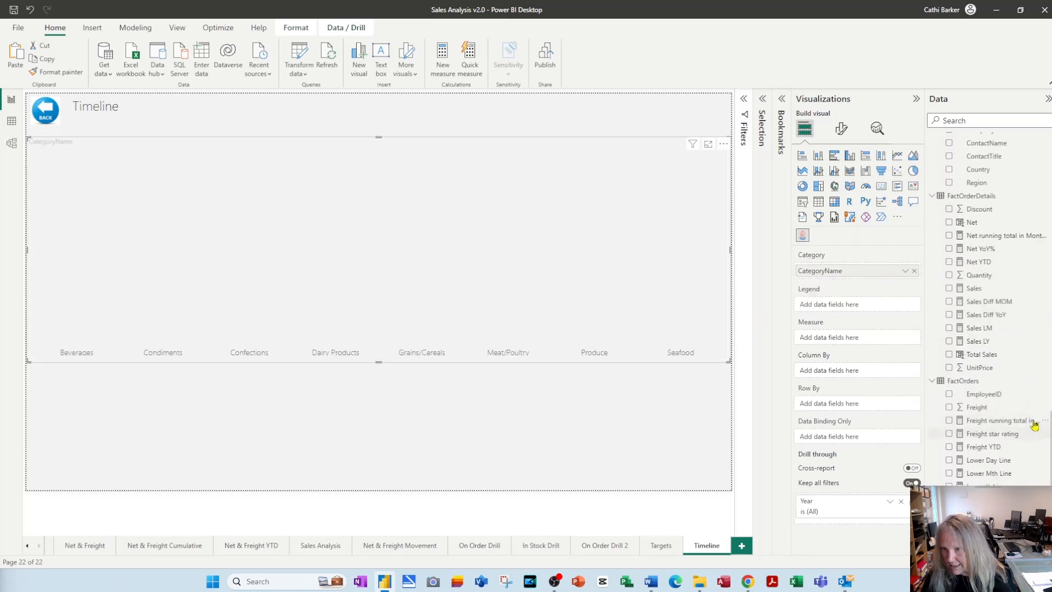
pyautogui.moveTo(971, 224); pyautogui.dragTo(865, 341)
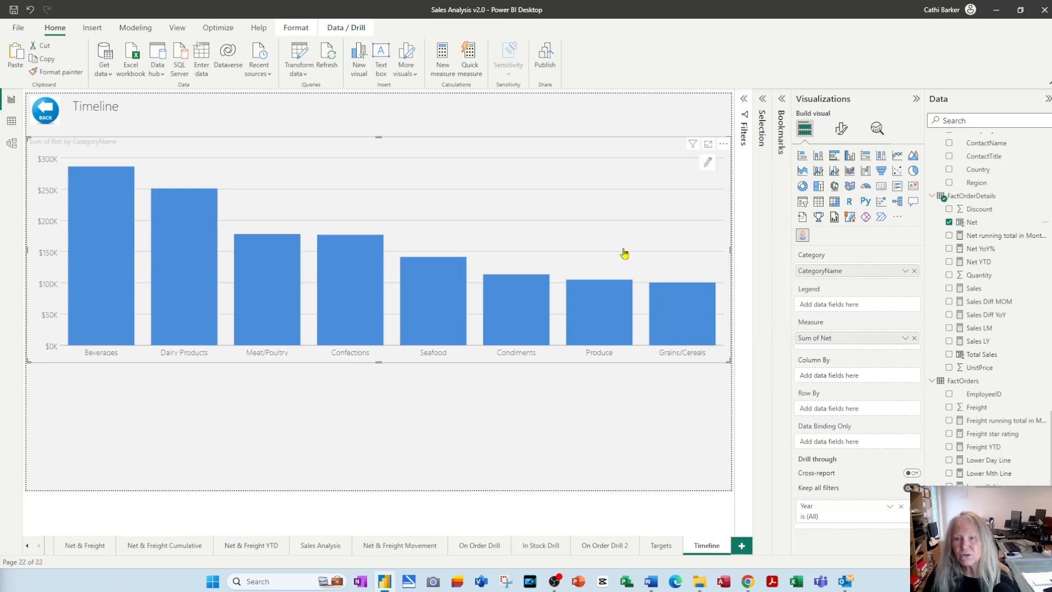
# Edit the chart's mark, upload dairy.svg from the Desktop folder and insert it as an image on the columns
pyautogui.click(709, 163)
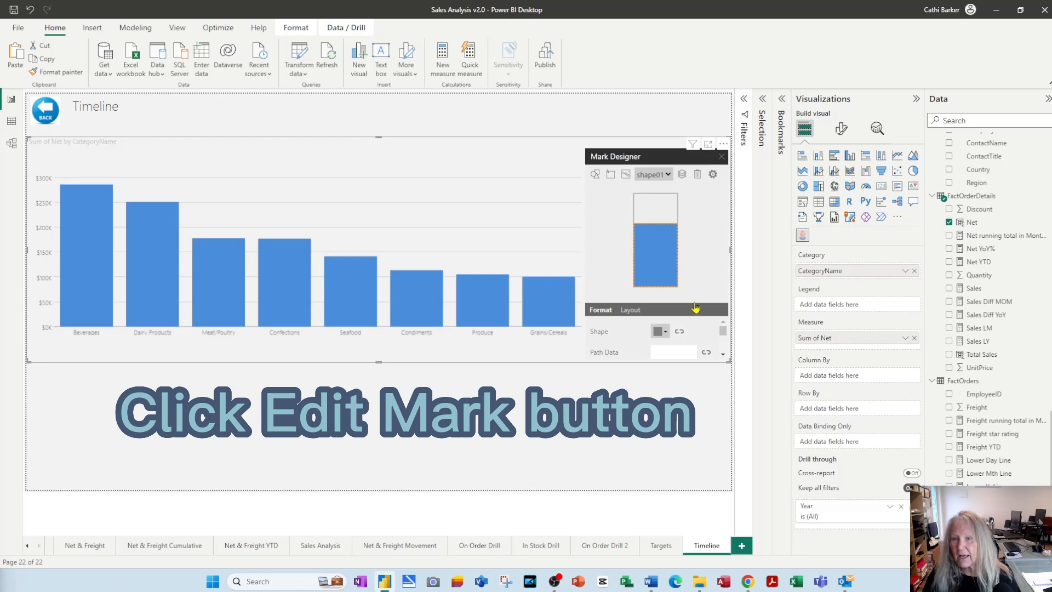
pyautogui.click(626, 175)
pyautogui.click(563, 338)
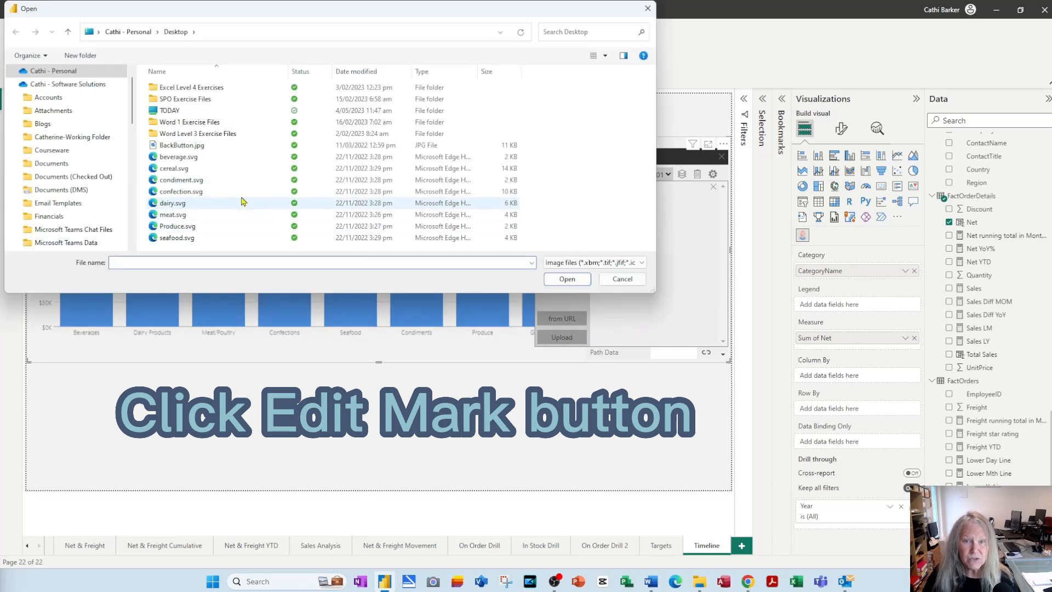
pyautogui.click(170, 203)
pyautogui.click(567, 279)
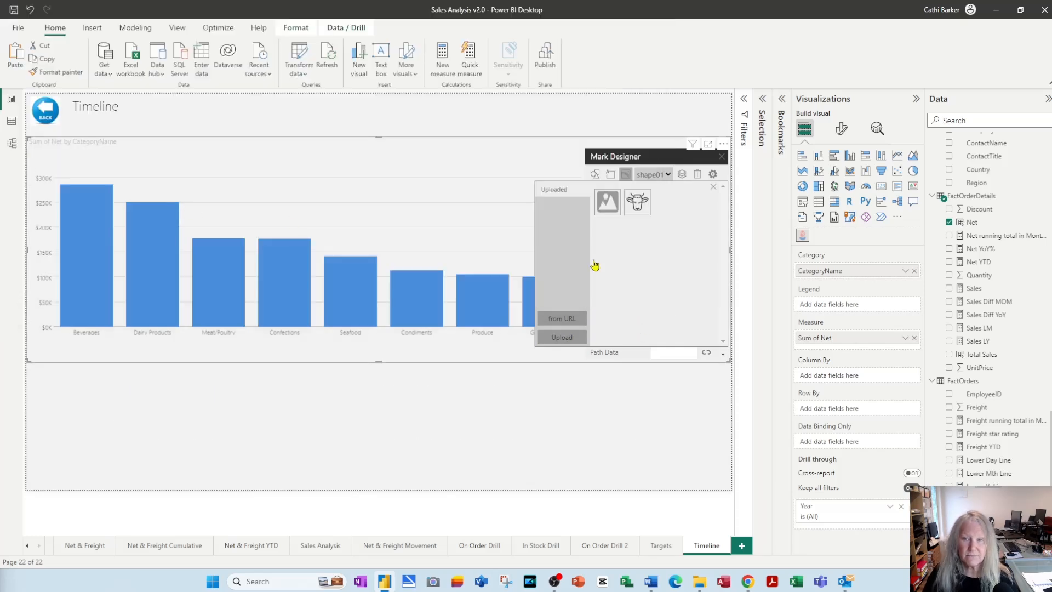
pyautogui.click(637, 201)
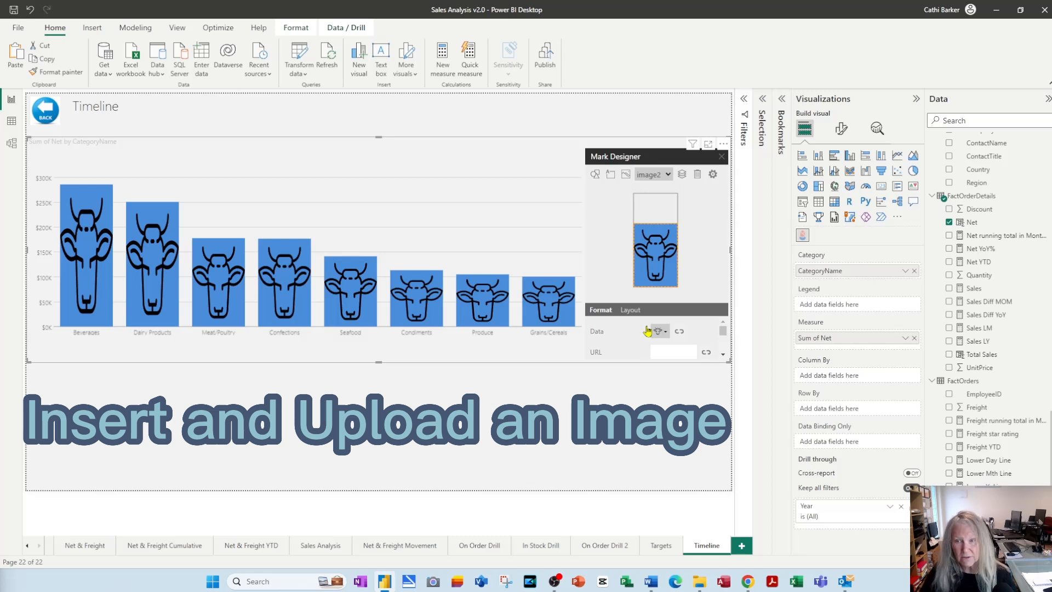
# Open data binding for the mark's image and set its data-binding field to CategoryName
pyautogui.click(680, 332)
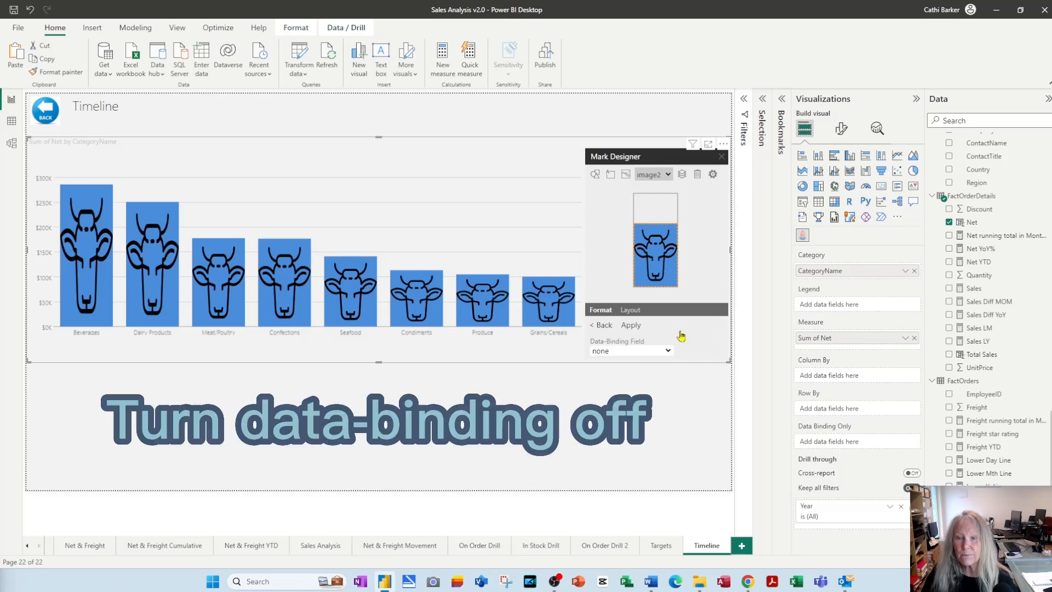
pyautogui.click(668, 352)
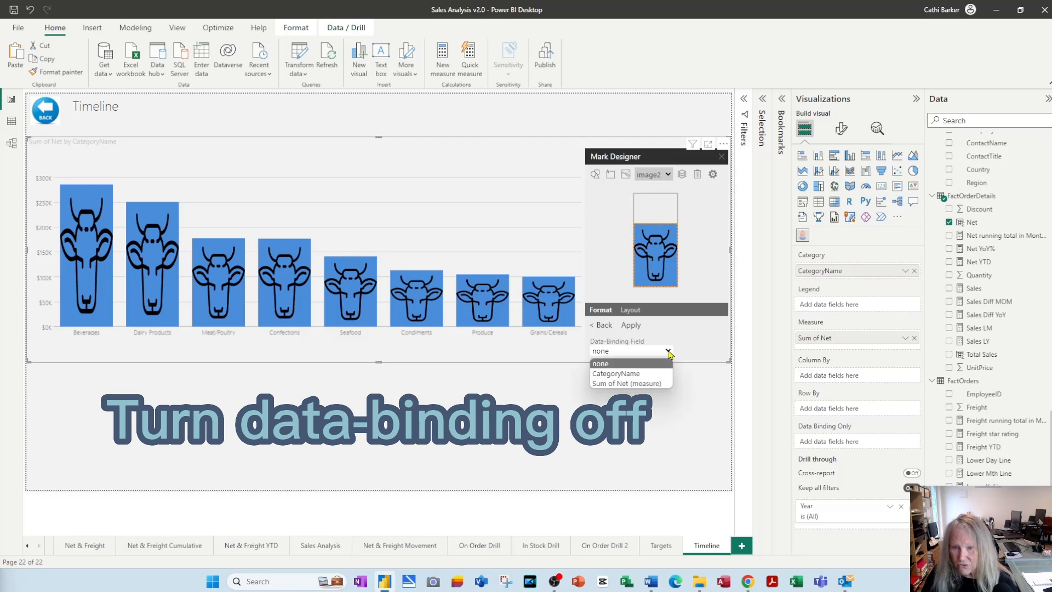
pyautogui.click(649, 373)
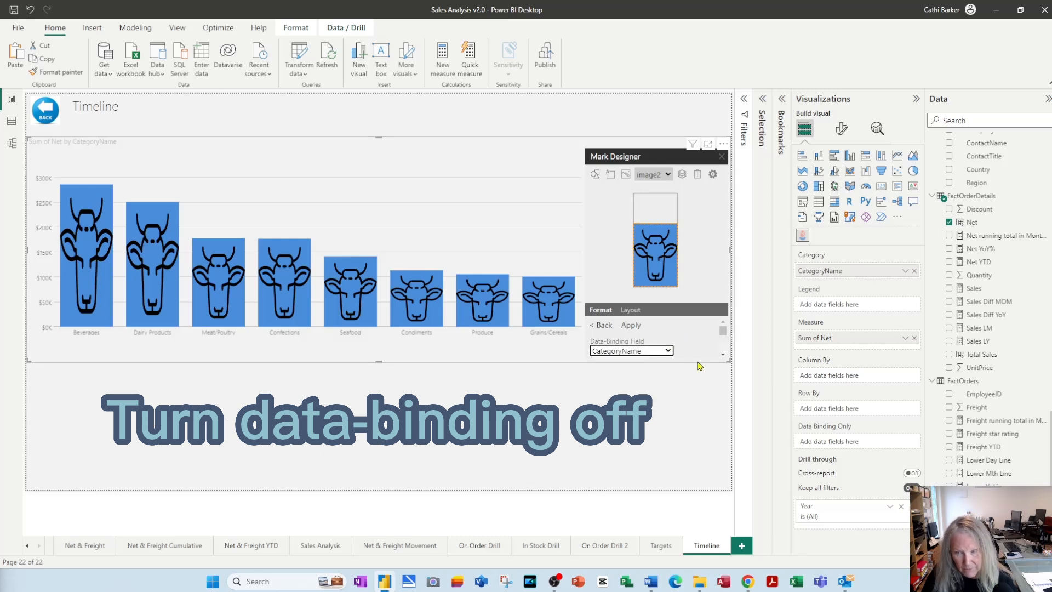
# Upload beverage.svg from the Desktop folder and assign it as the image for the Beverages category
pyautogui.click(723, 355)
pyautogui.click(724, 355)
pyautogui.click(723, 355)
pyautogui.click(724, 355)
pyautogui.click(724, 354)
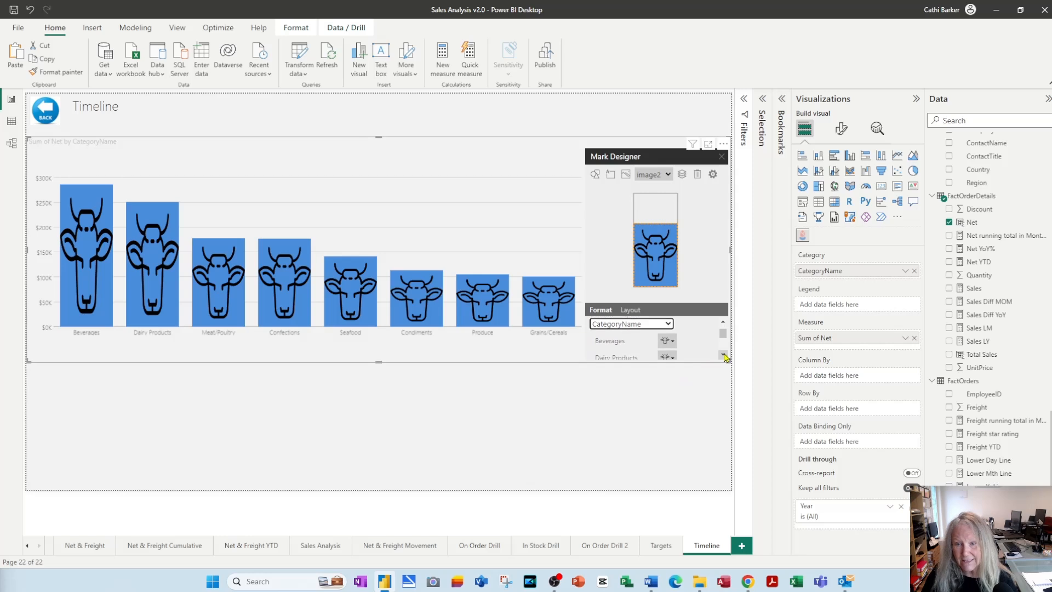
pyautogui.click(723, 355)
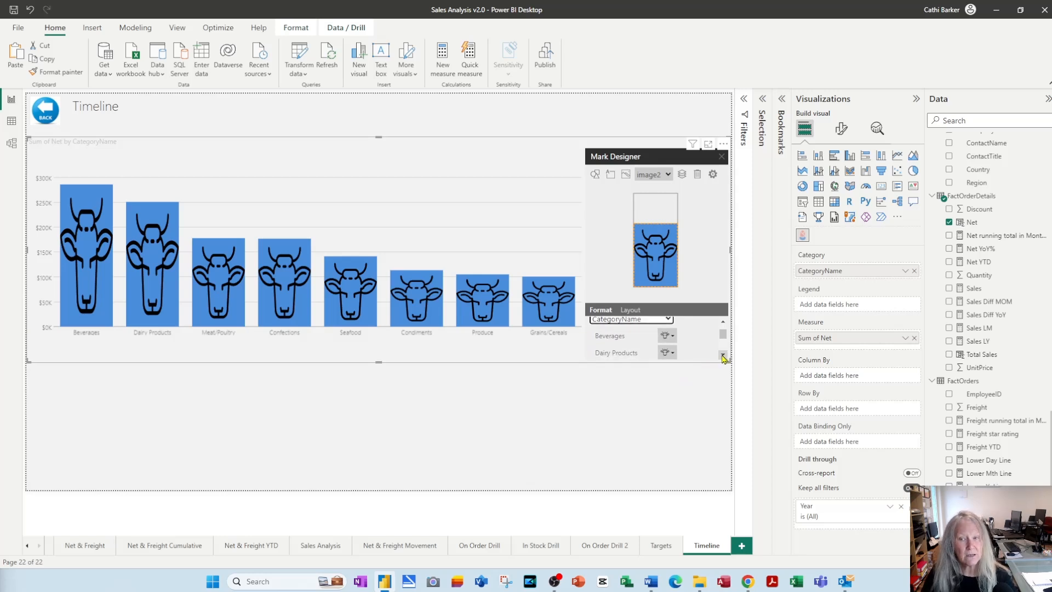
pyautogui.click(674, 336)
pyautogui.click(573, 351)
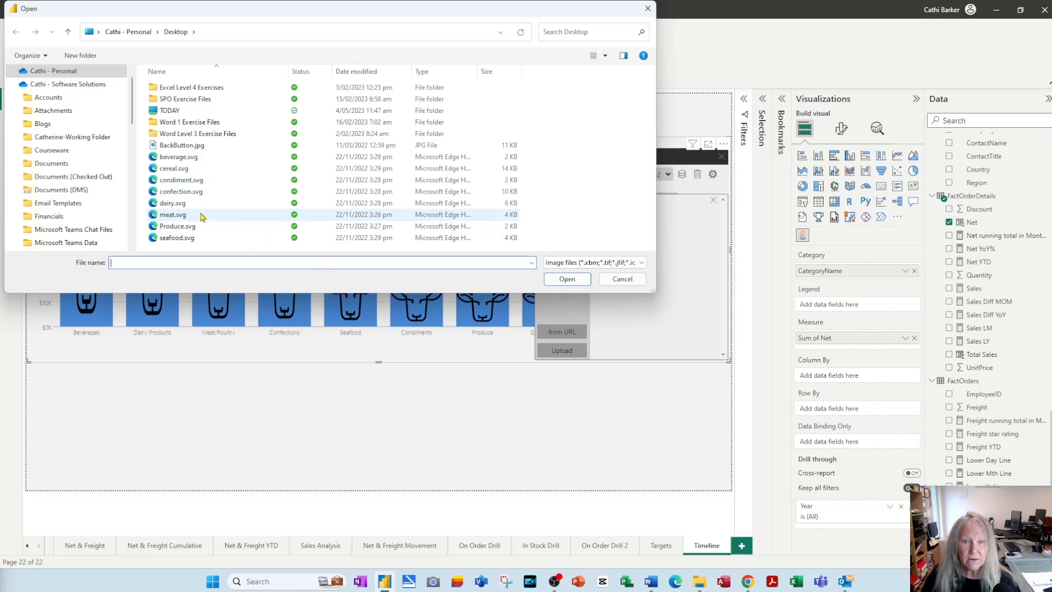
pyautogui.doubleClick(175, 157)
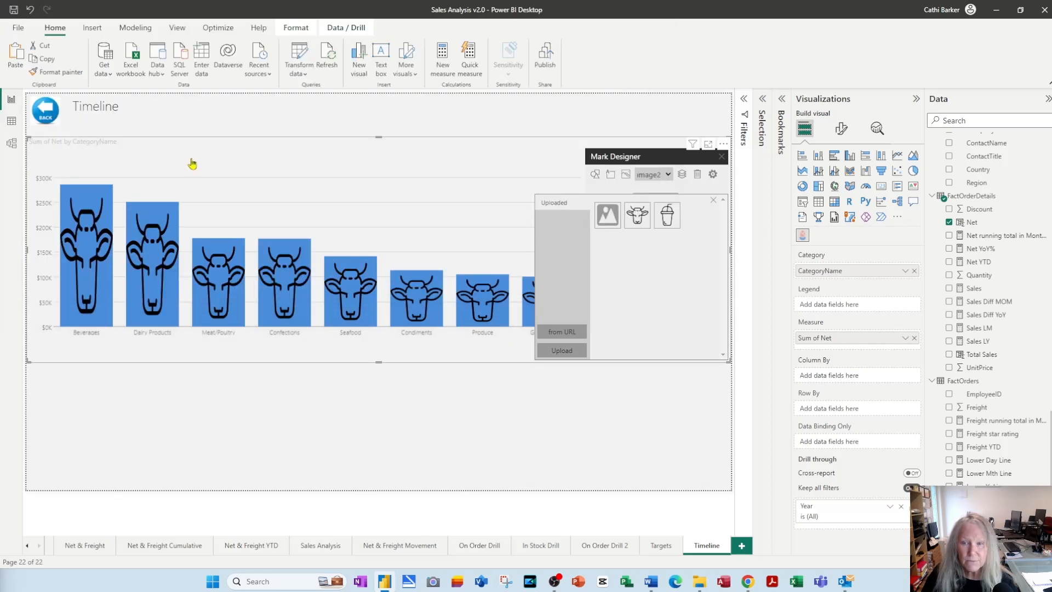
pyautogui.click(664, 218)
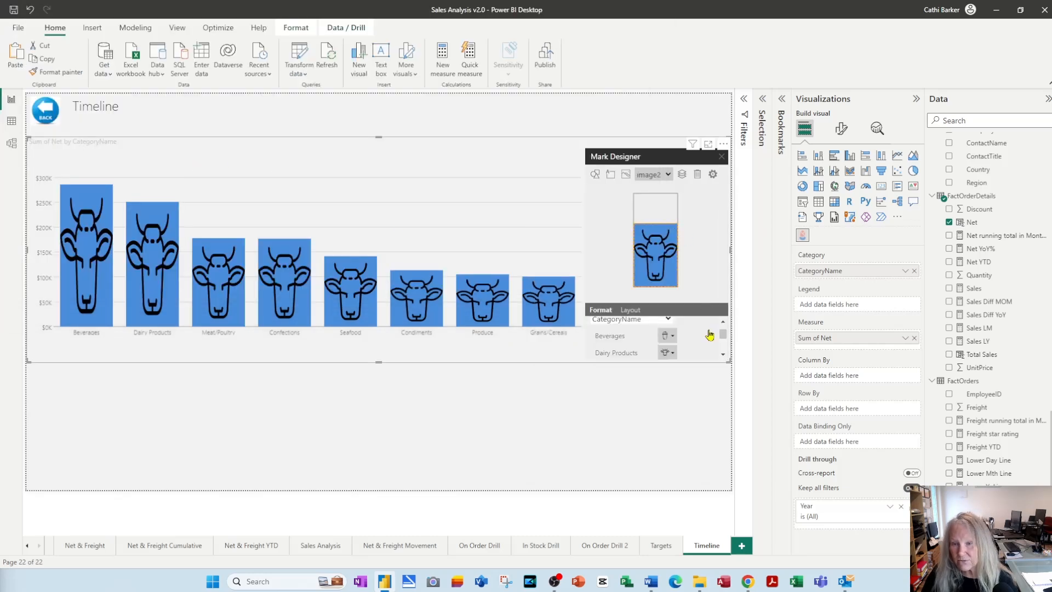
# Upload meat.svg from the Desktop folder and assign it as the image for the Meat/Poultry category
pyautogui.click(724, 355)
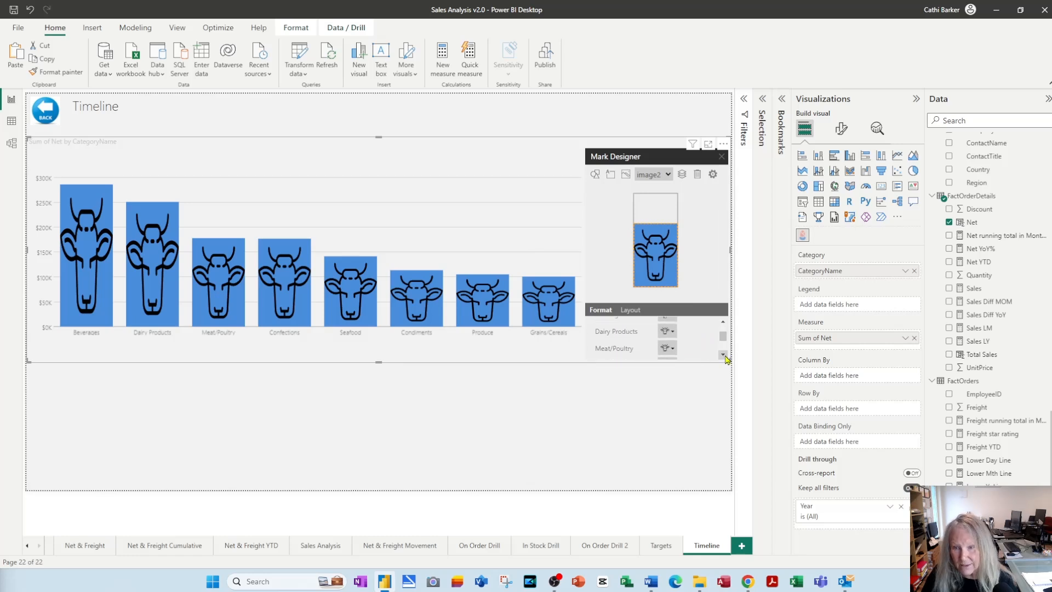
pyautogui.click(674, 351)
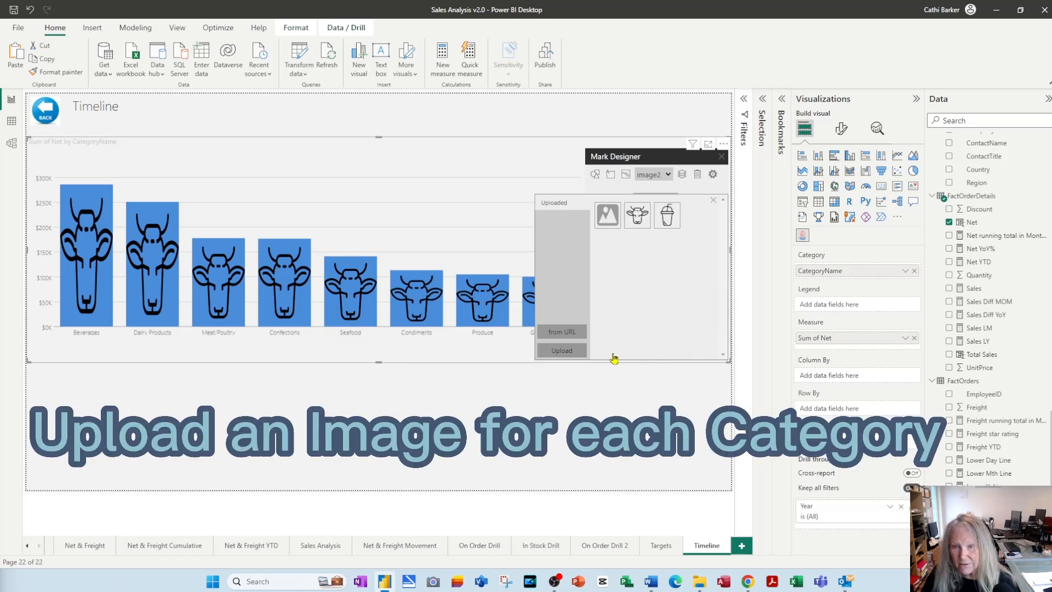
pyautogui.click(574, 354)
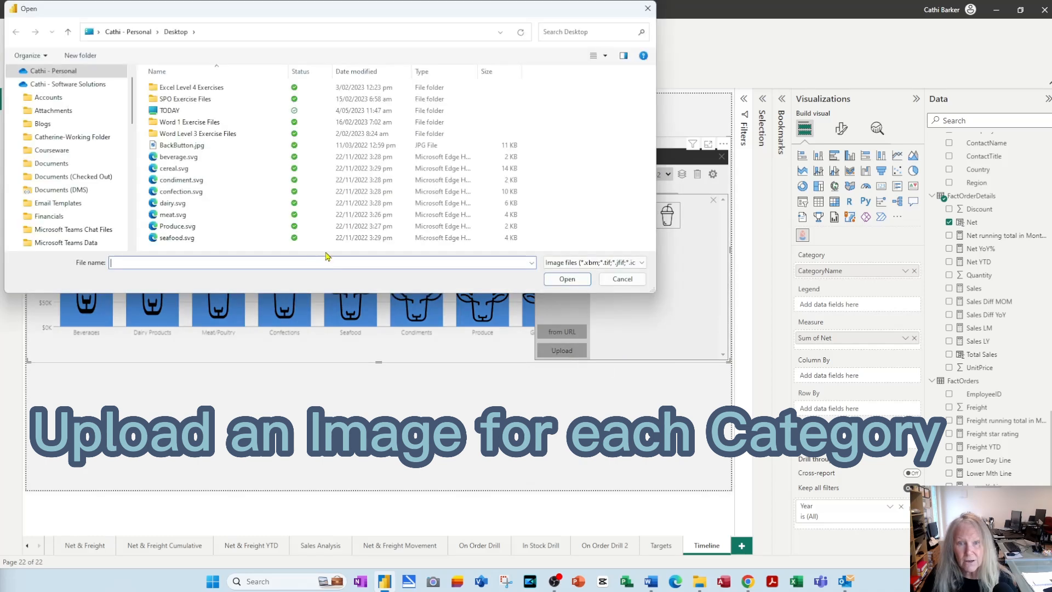
pyautogui.click(175, 215)
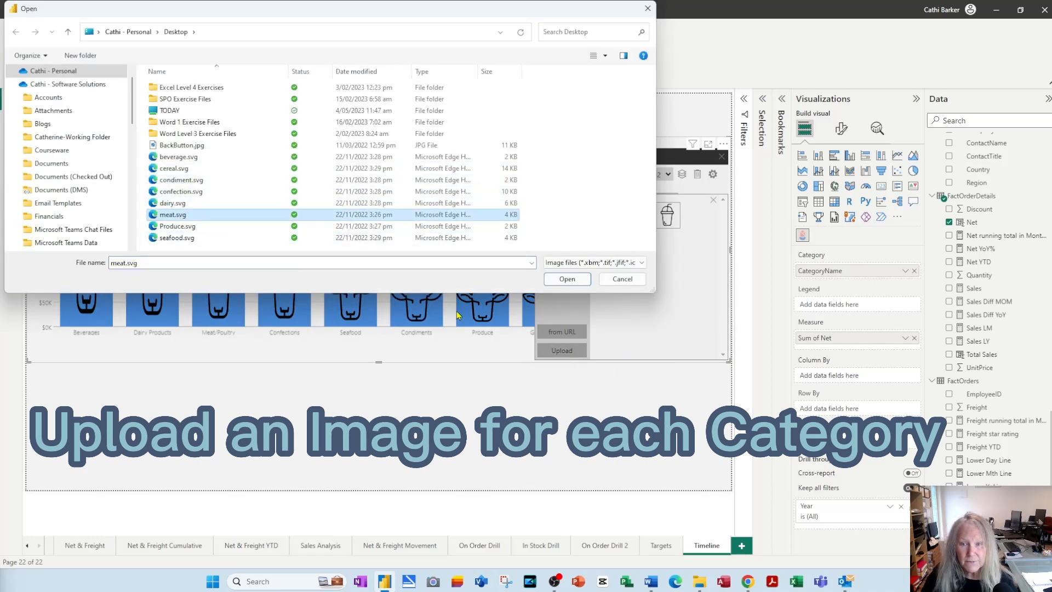
pyautogui.click(570, 280)
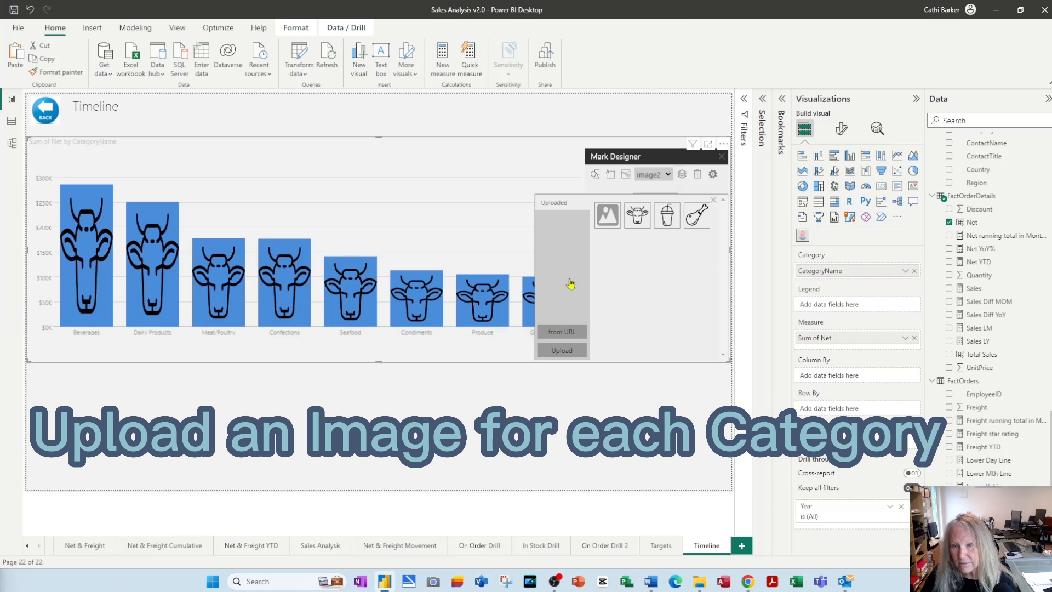
pyautogui.click(696, 215)
# Upload confection.svg from the Desktop folder and assign it as the image for the Confections category
pyautogui.scroll(-2, 677, 355)
pyautogui.click(678, 349)
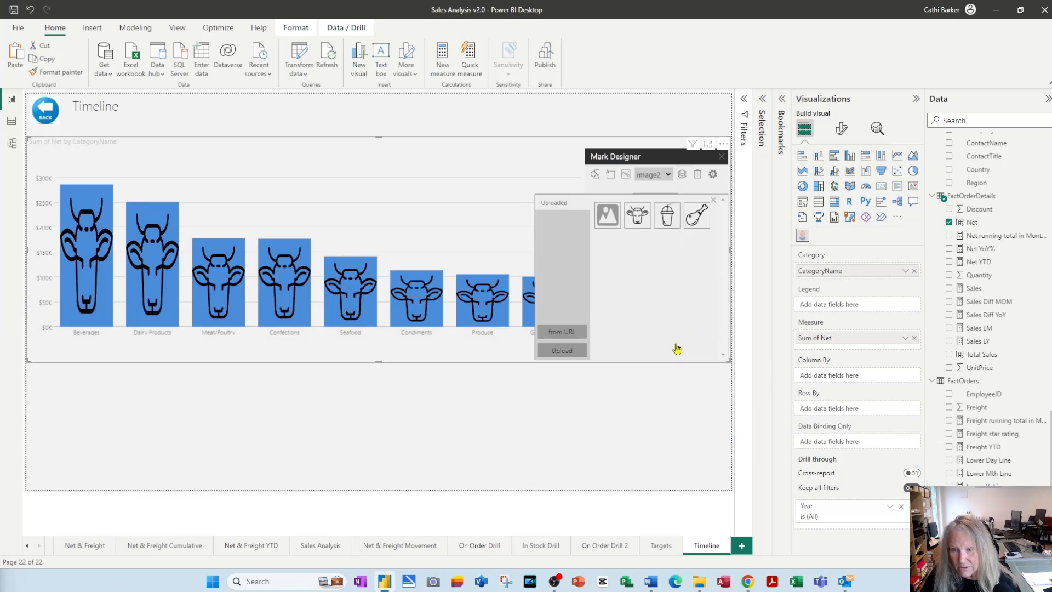
pyautogui.click(559, 352)
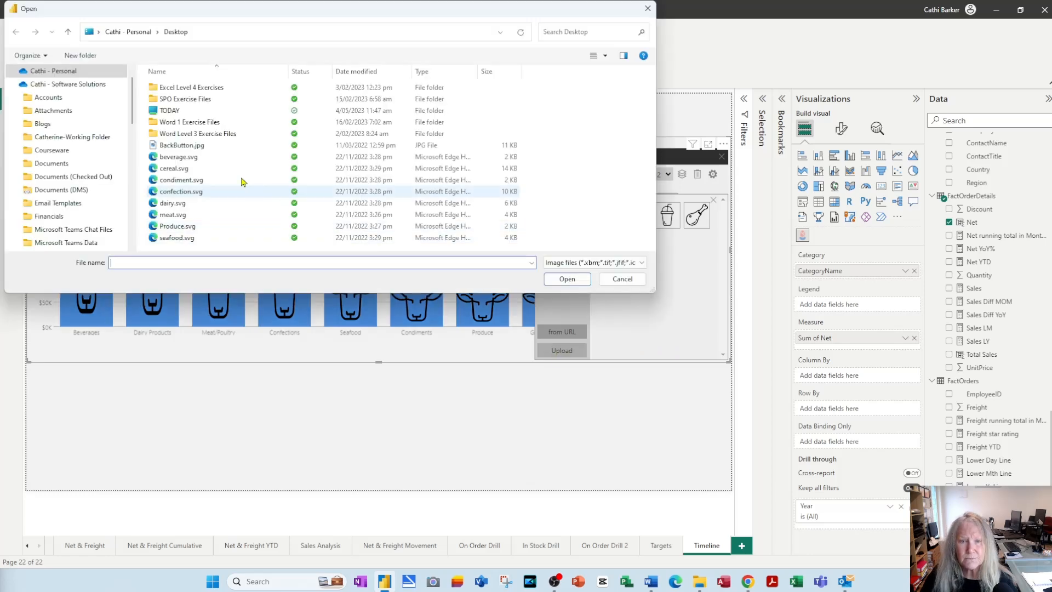
pyautogui.click(181, 191)
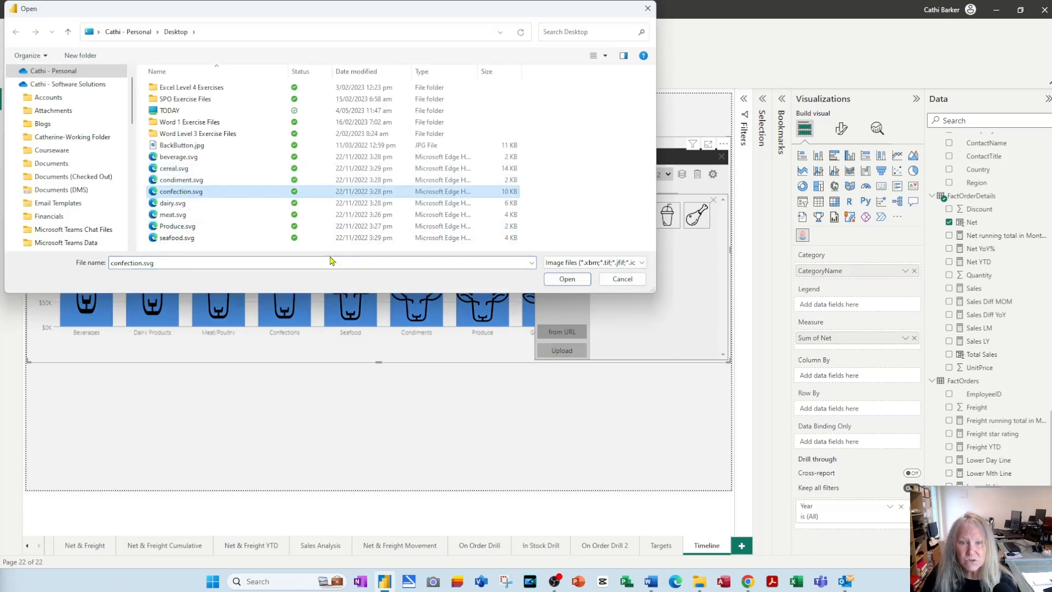
pyautogui.click(567, 279)
pyautogui.click(607, 245)
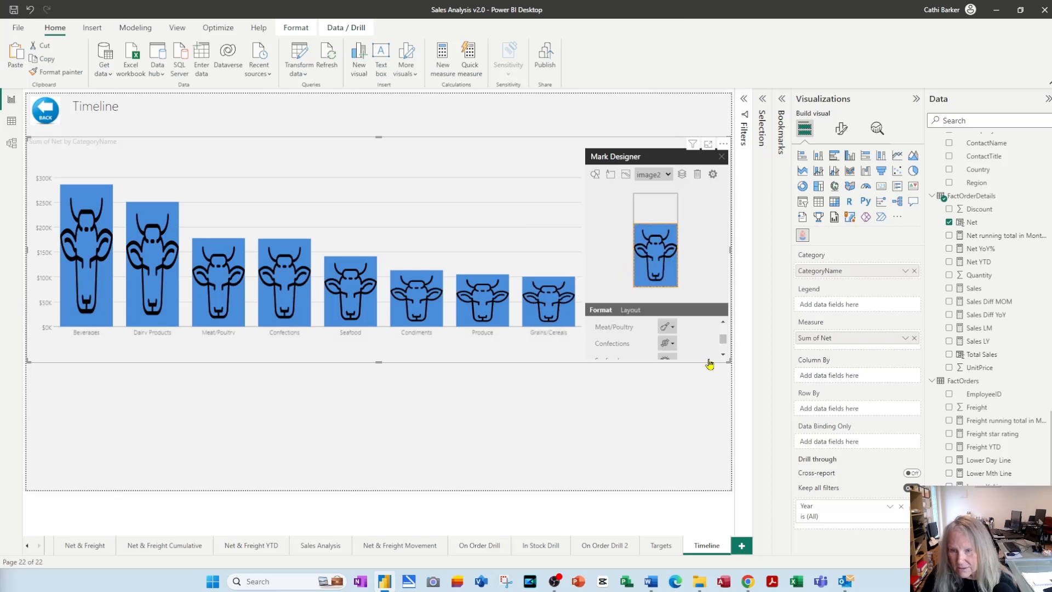
# Upload seafood.svg from the Desktop folder and assign it as the image for the Seafood category
pyautogui.click(723, 356)
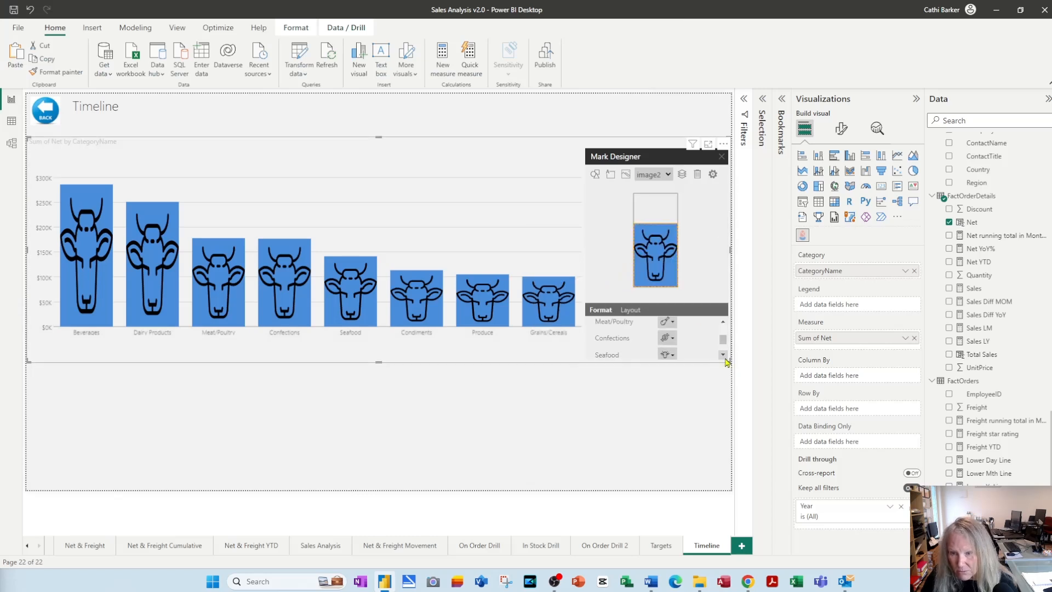
pyautogui.click(673, 351)
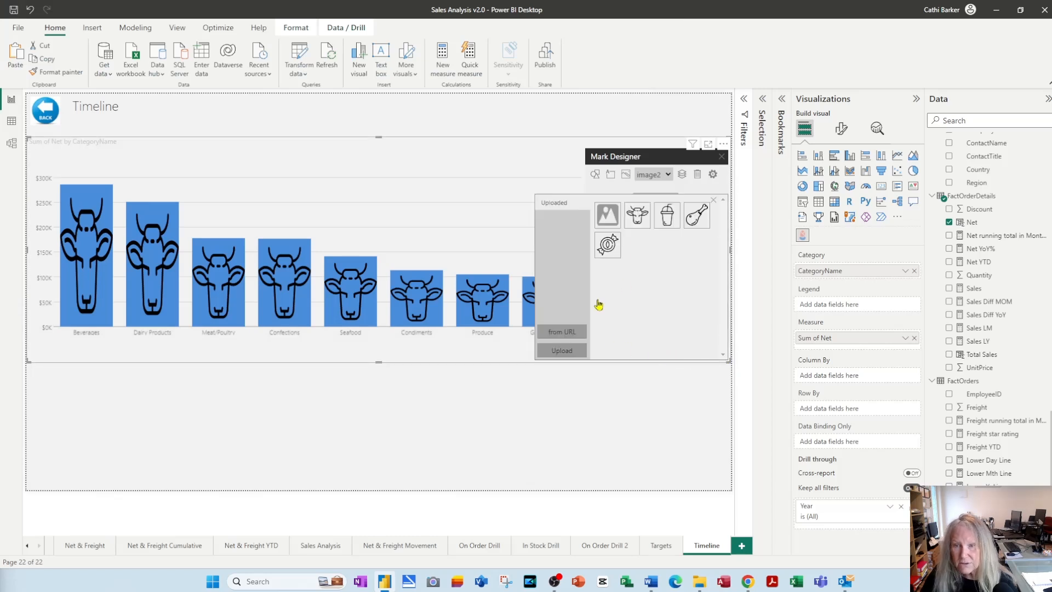
pyautogui.click(563, 351)
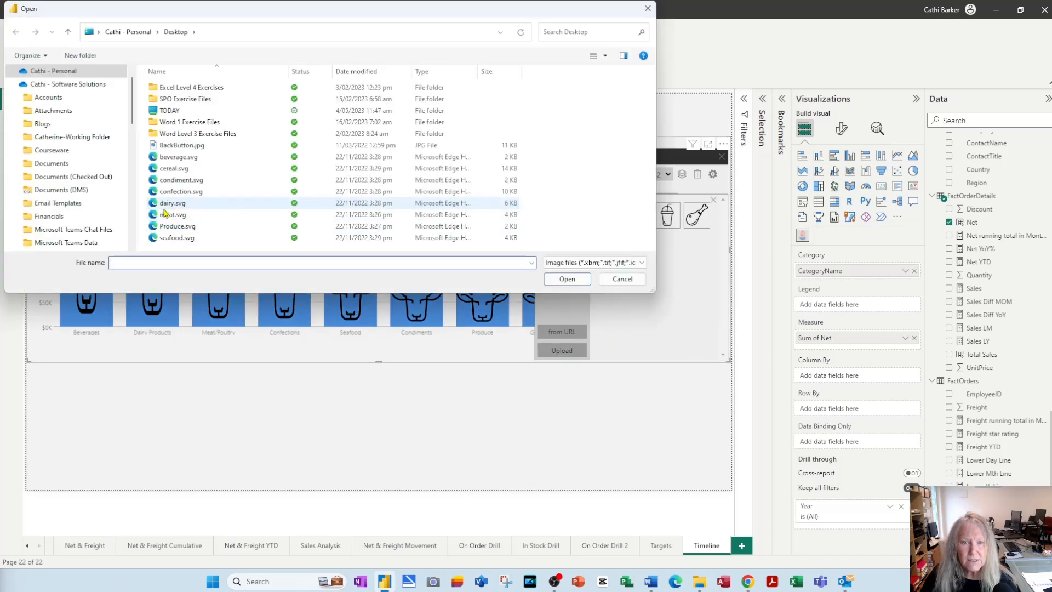
pyautogui.click(197, 239)
pyautogui.click(567, 279)
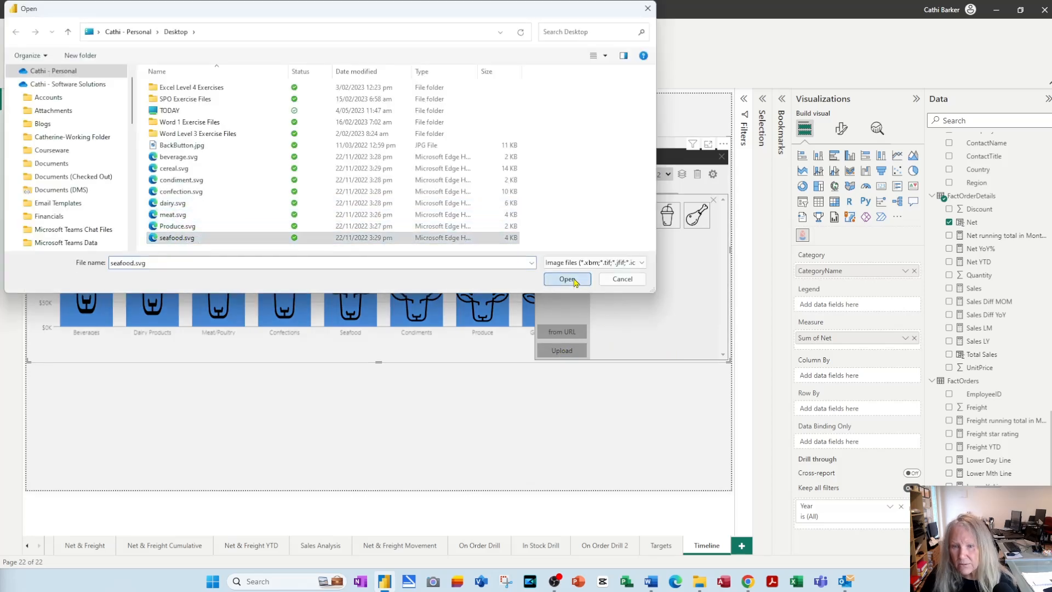
pyautogui.click(638, 246)
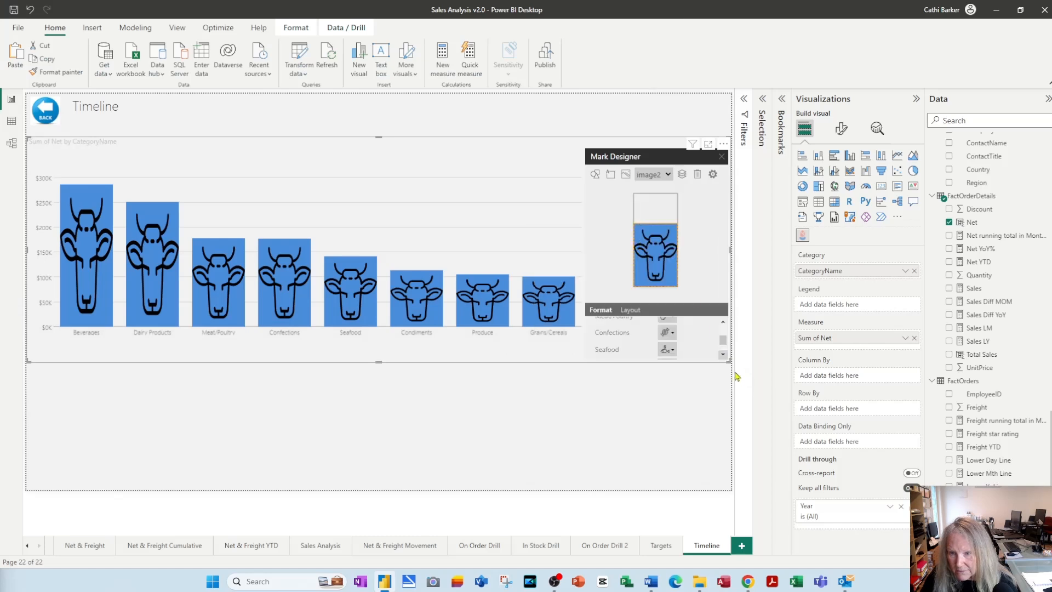
# Upload condiment.svg from the Desktop folder and assign it as the image for the Condiments category
pyautogui.click(724, 358)
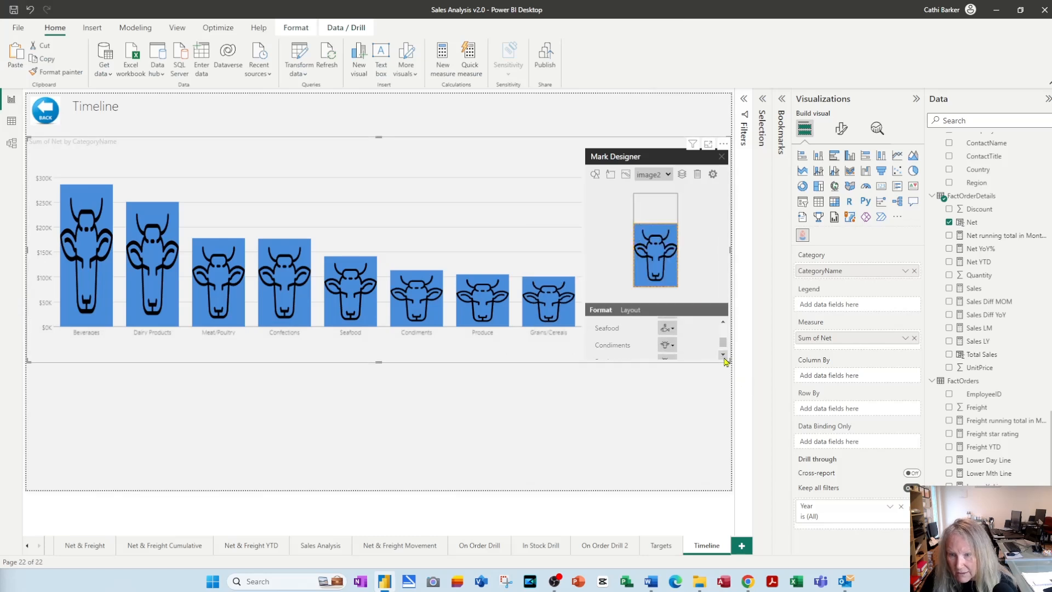
pyautogui.click(673, 341)
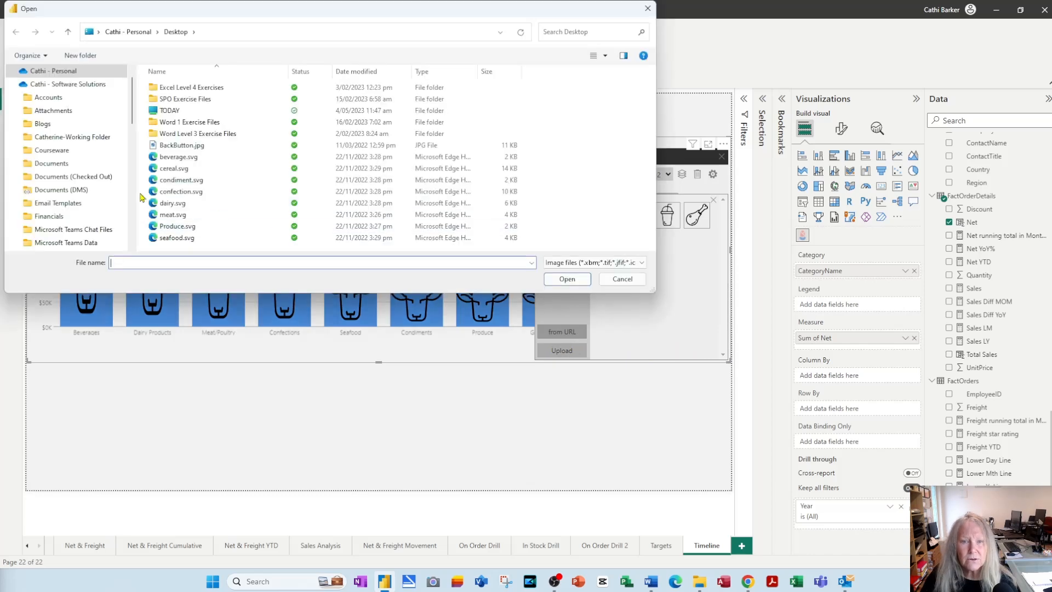
pyautogui.click(184, 182)
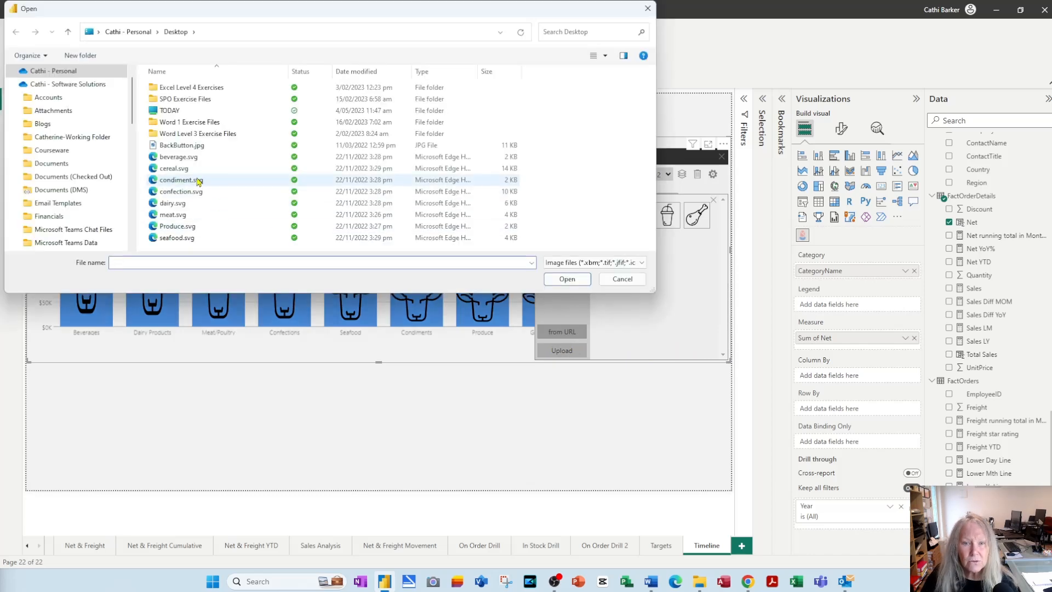
pyautogui.click(558, 284)
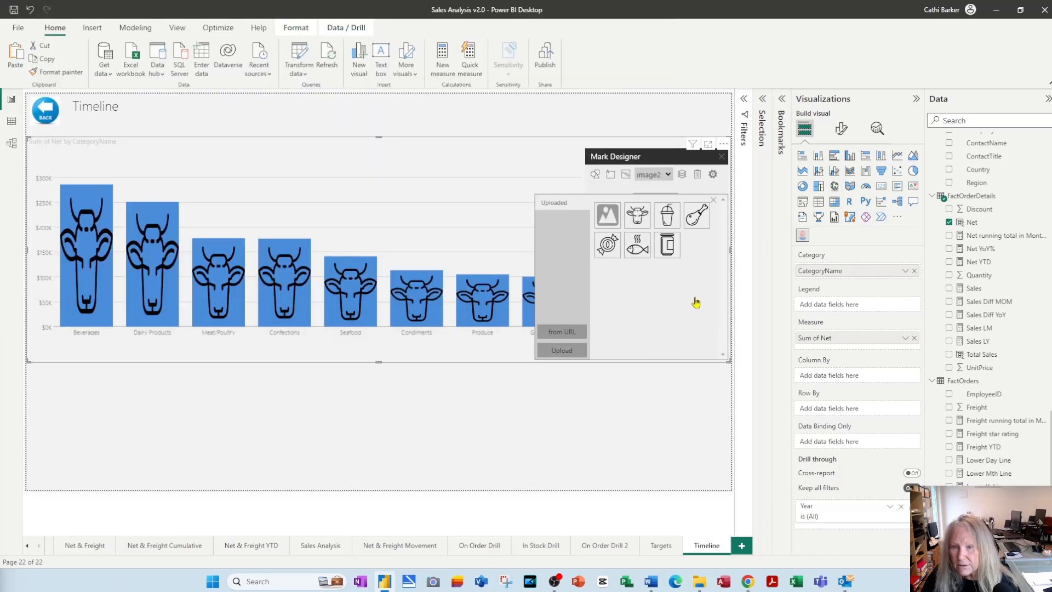
pyautogui.click(667, 246)
# Upload Produce.svg from the Desktop folder and assign it as the image for the Produce category
pyautogui.click(723, 355)
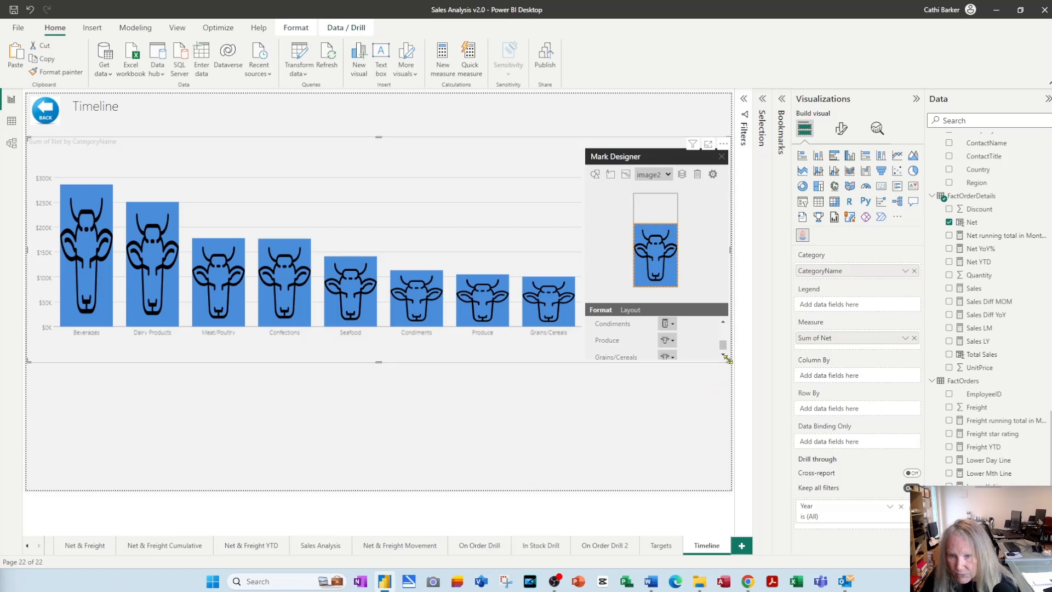
pyautogui.click(723, 356)
pyautogui.click(673, 336)
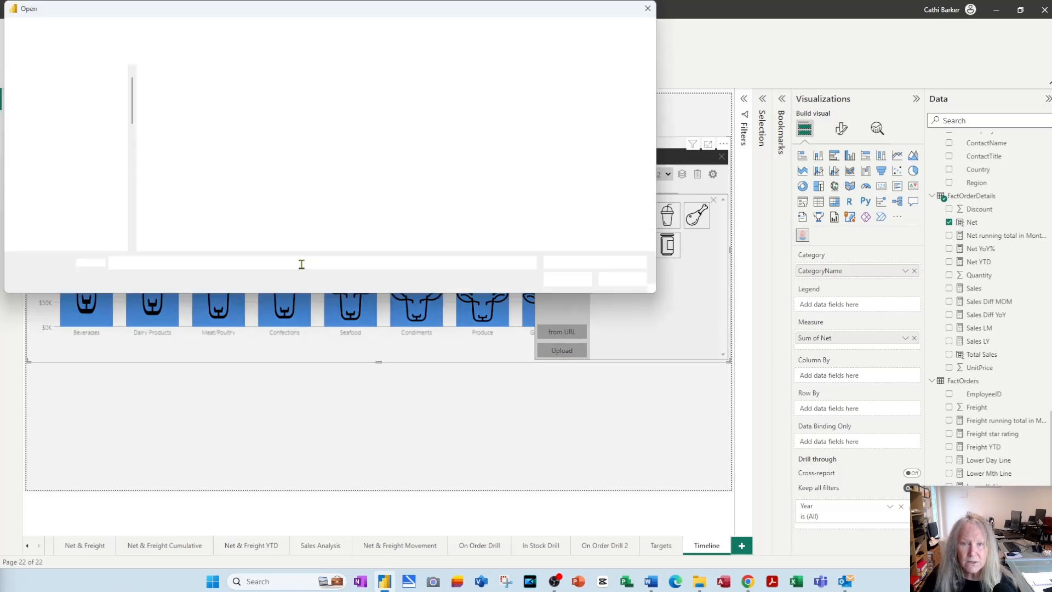
pyautogui.click(181, 226)
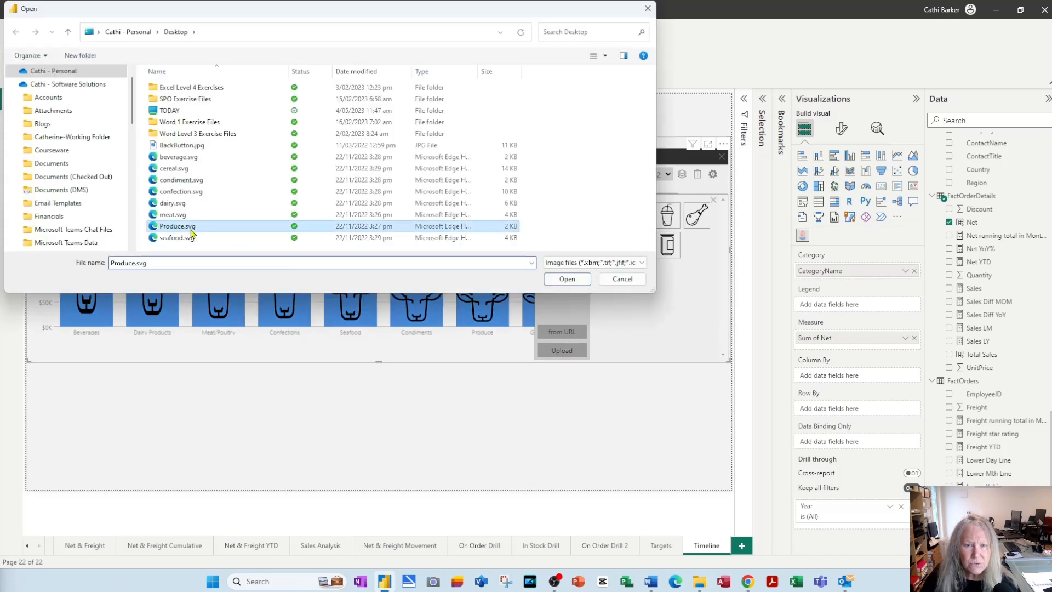
pyautogui.click(577, 285)
pyautogui.click(705, 250)
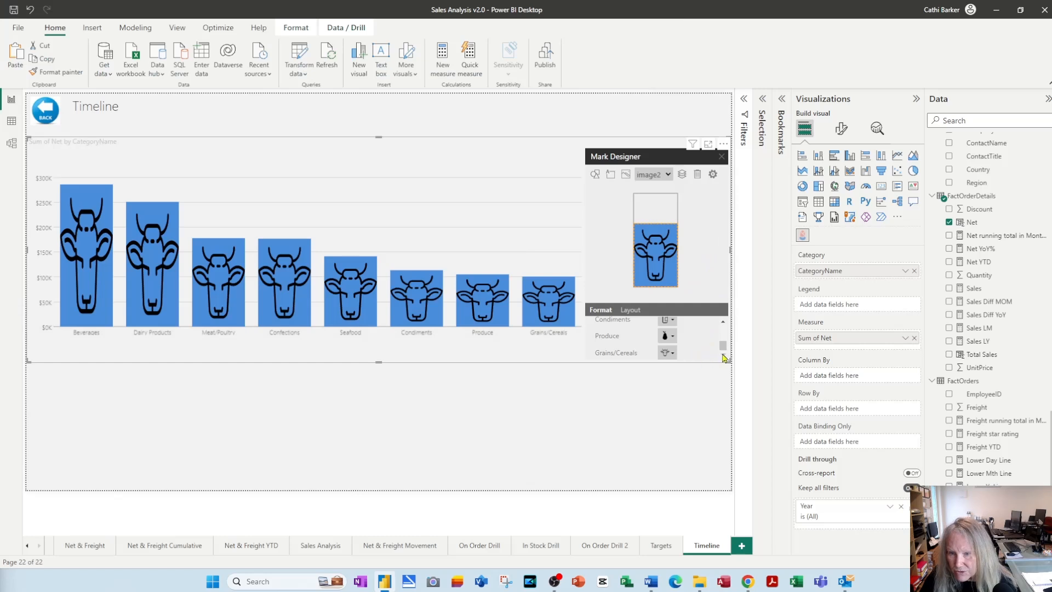
# Upload cereal.svg from the Desktop folder, assign it to the Grains/Cereals category and close the Mark Designer
pyautogui.click(674, 355)
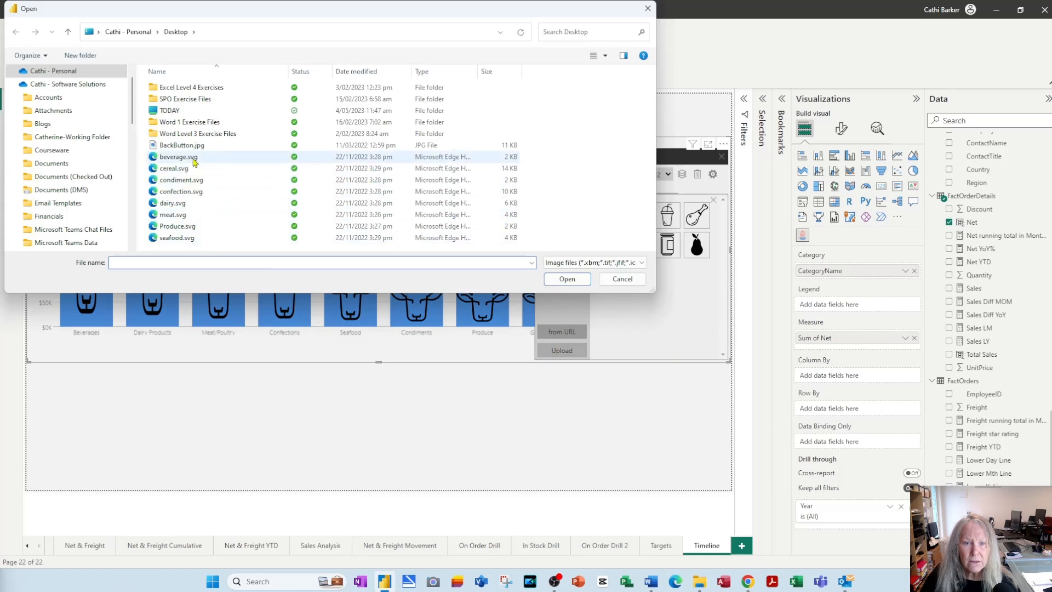
pyautogui.click(174, 168)
pyautogui.click(567, 279)
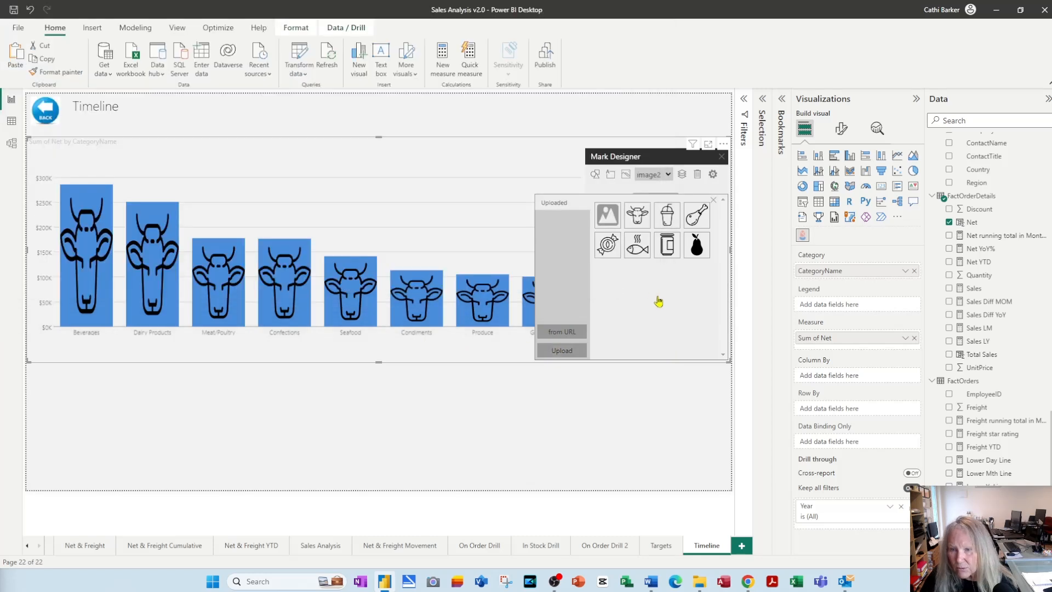
pyautogui.click(618, 286)
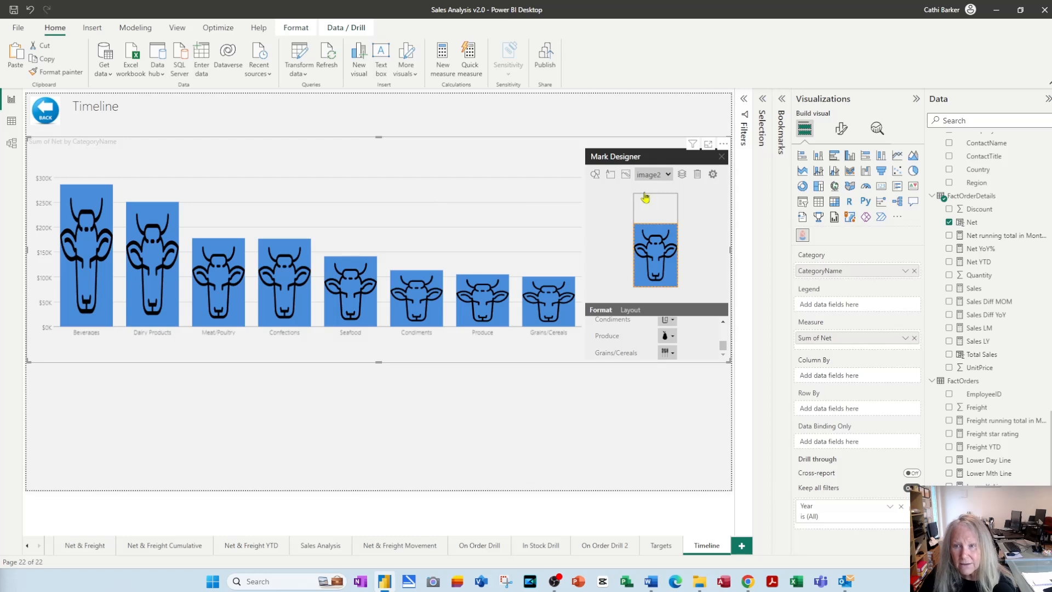
pyautogui.click(720, 158)
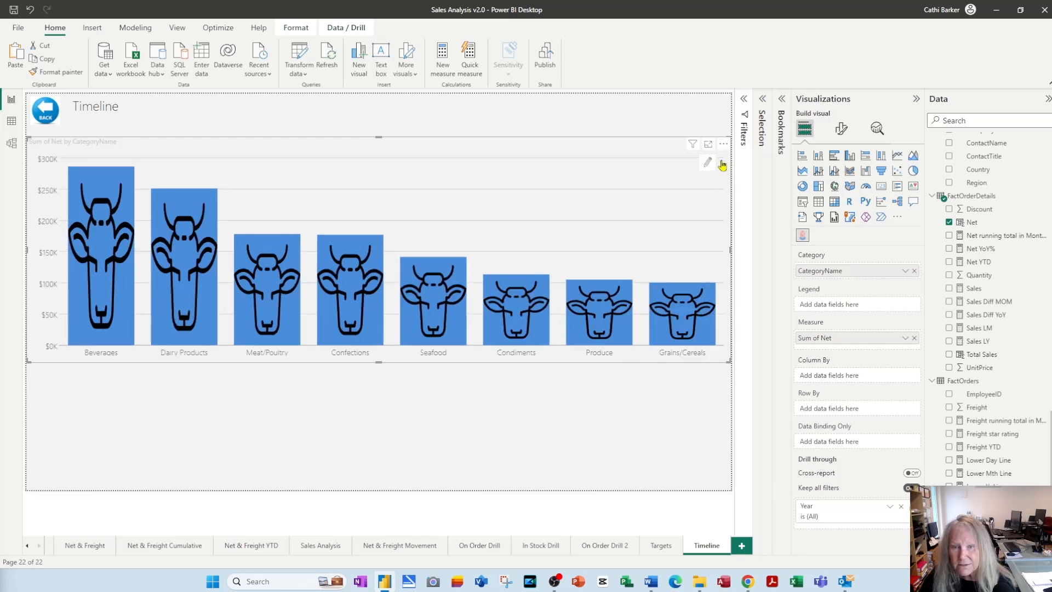
pyautogui.click(385, 433)
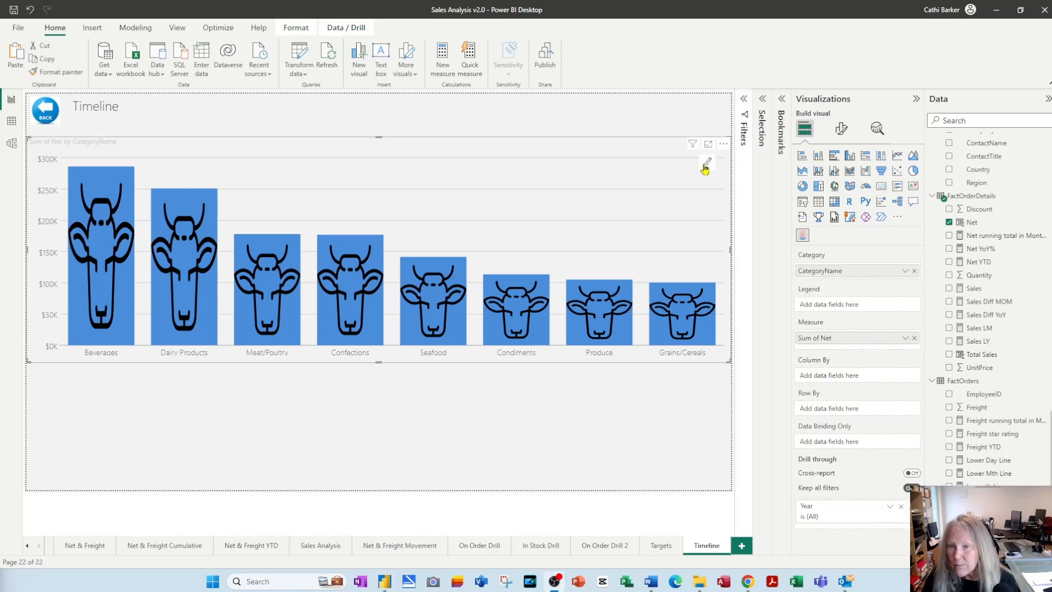
# Reopen the Mark Designer, apply the CategoryName image bindings and return to the image's format settings
pyautogui.click(707, 164)
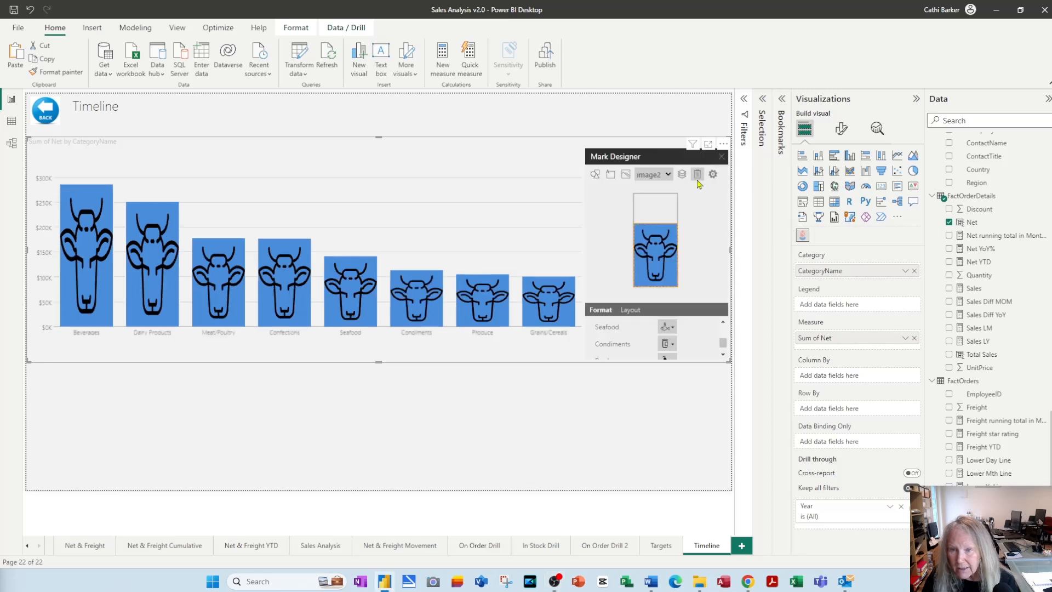
pyautogui.moveTo(723, 344); pyautogui.dragTo(725, 329)
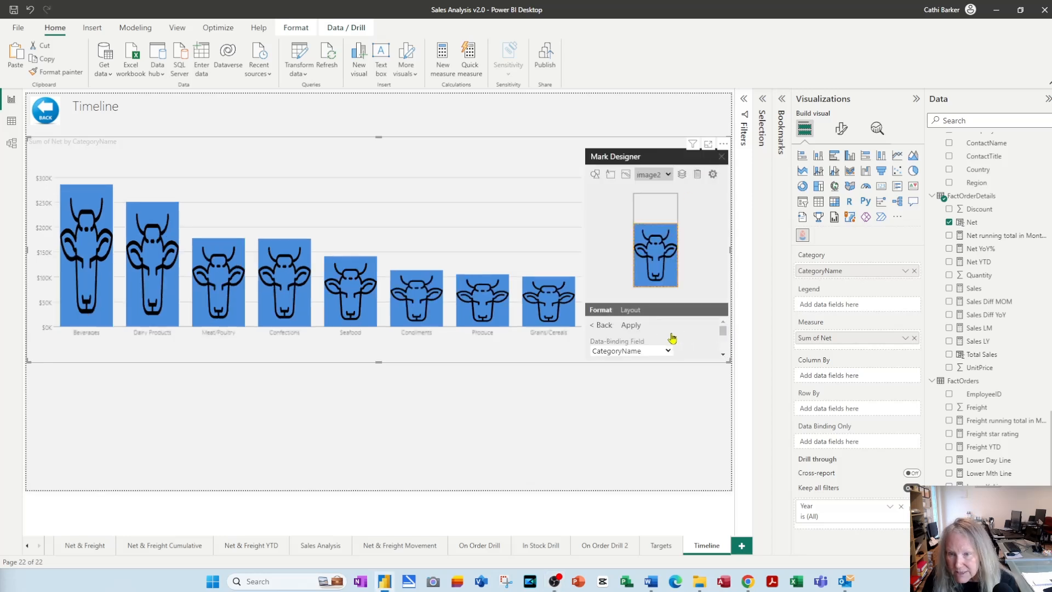
pyautogui.click(631, 326)
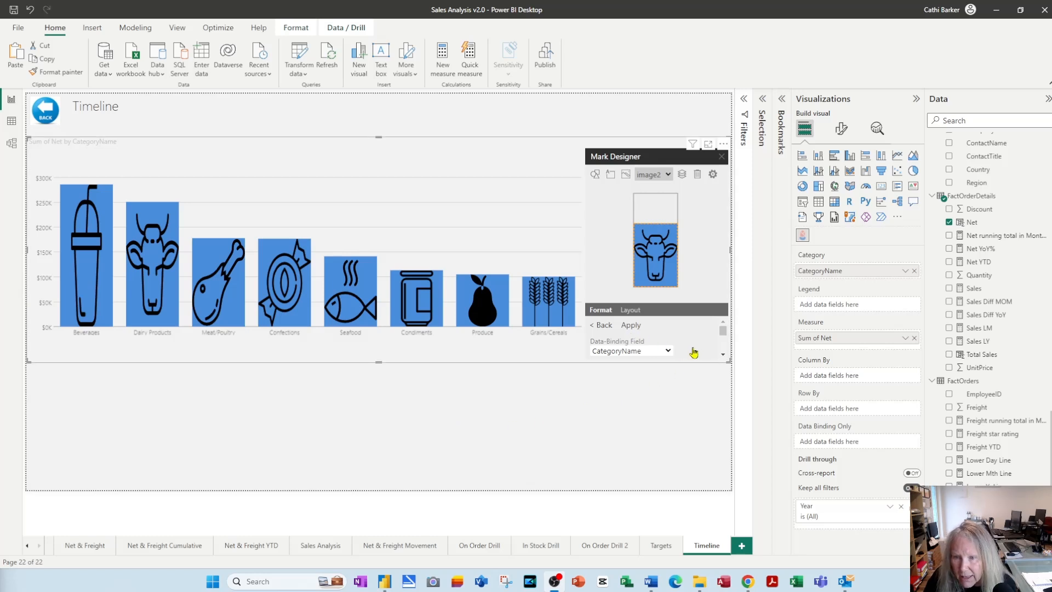
pyautogui.click(605, 326)
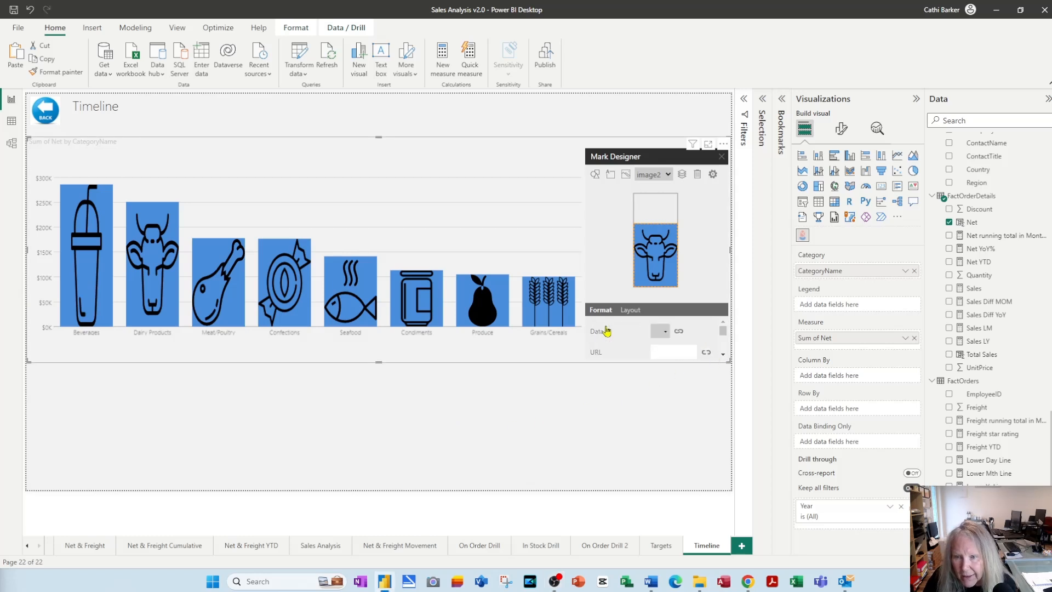
# Turn on Multiple Units for the category images in the Mark Designer
pyautogui.click(723, 354)
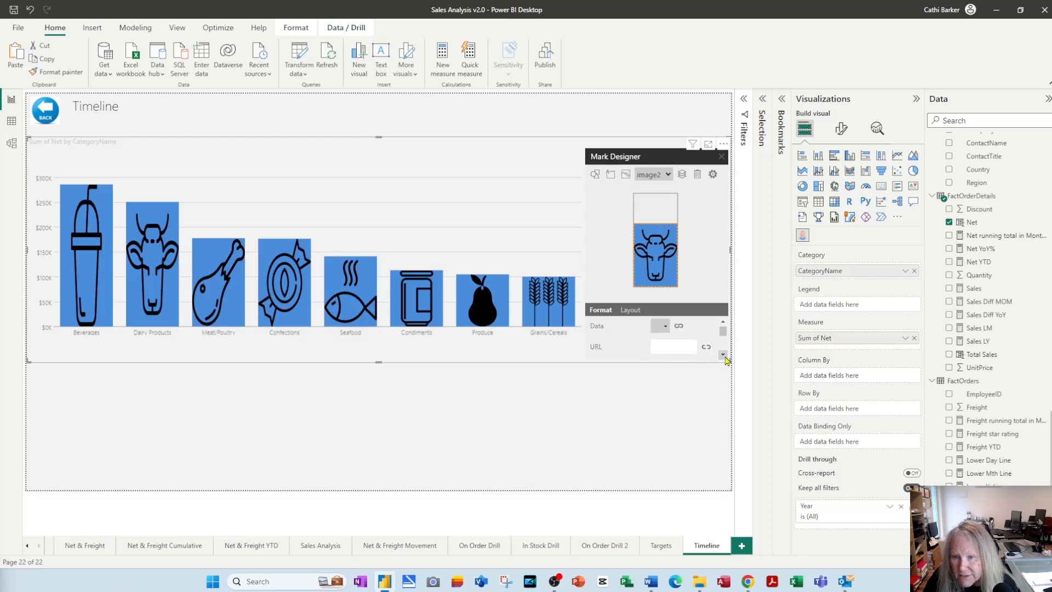
pyautogui.click(724, 354)
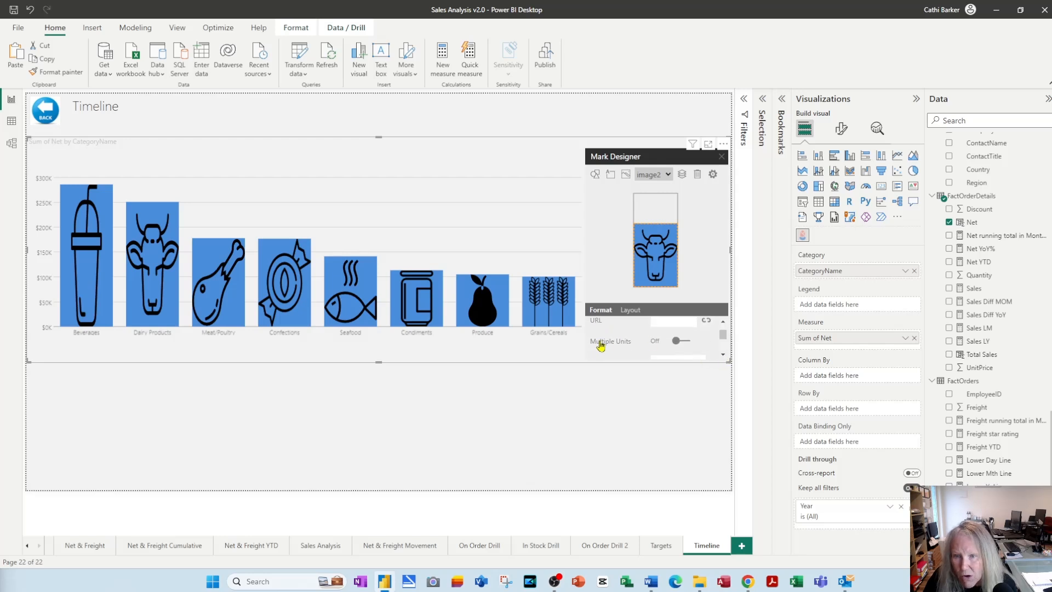
pyautogui.click(689, 342)
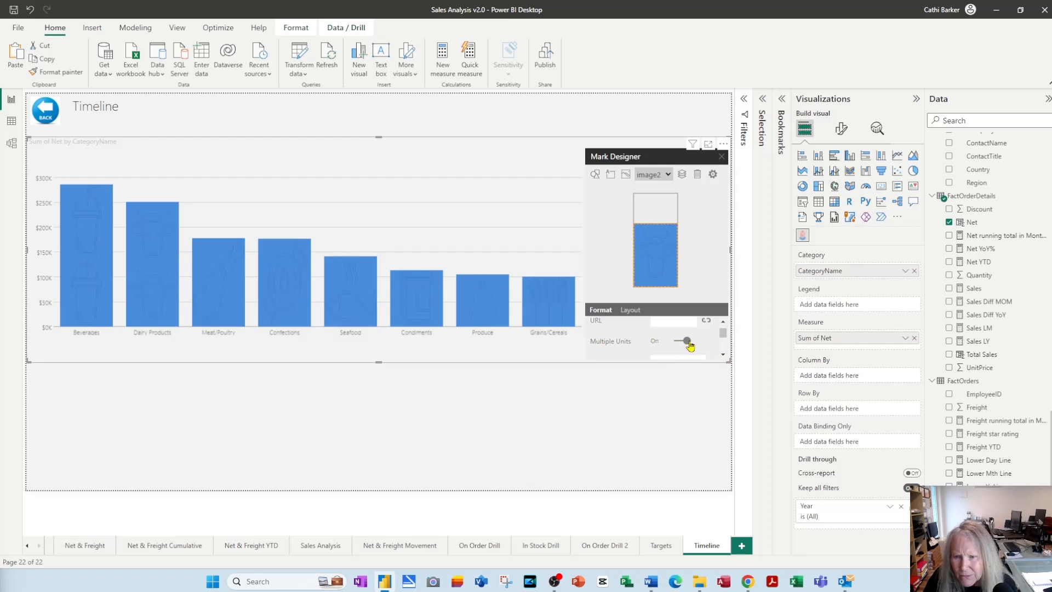
# Try counting the image units by amount, then set Unit Count by back to the row and column option
pyautogui.click(723, 354)
pyautogui.click(723, 355)
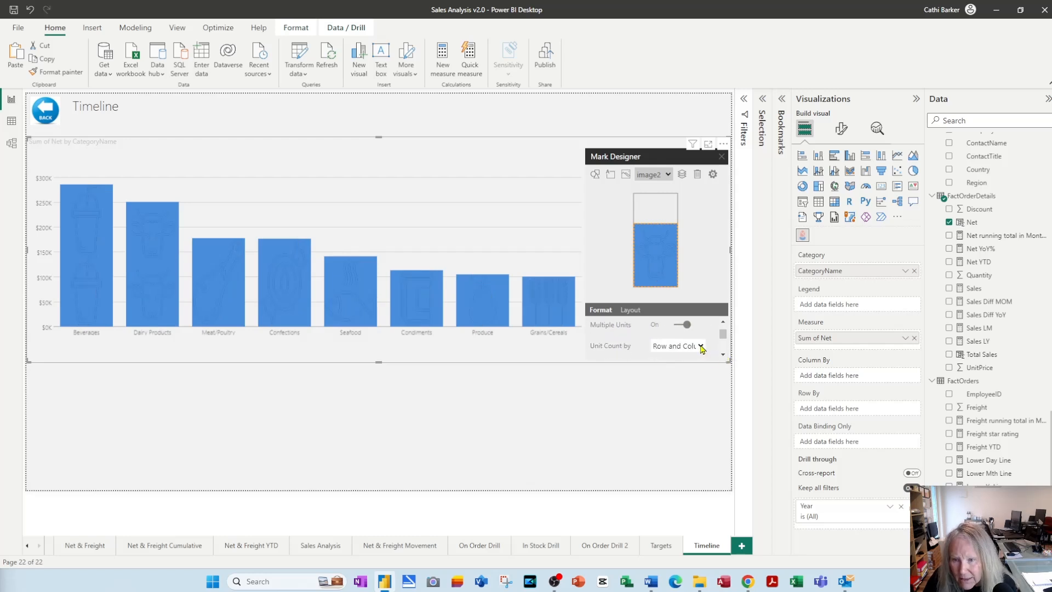
pyautogui.click(702, 347)
pyautogui.click(697, 370)
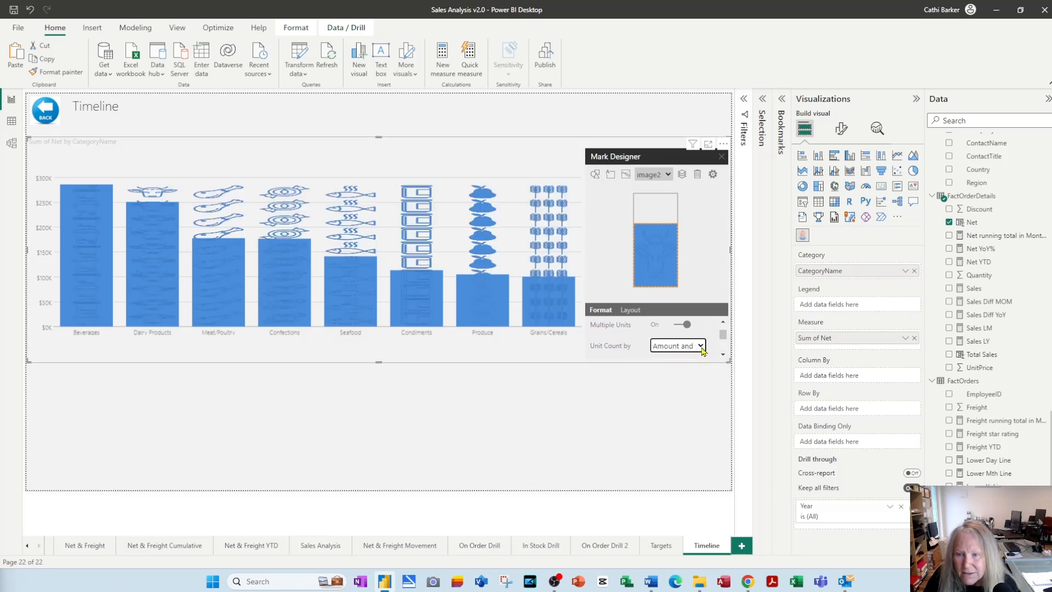
pyautogui.click(696, 346)
pyautogui.click(697, 361)
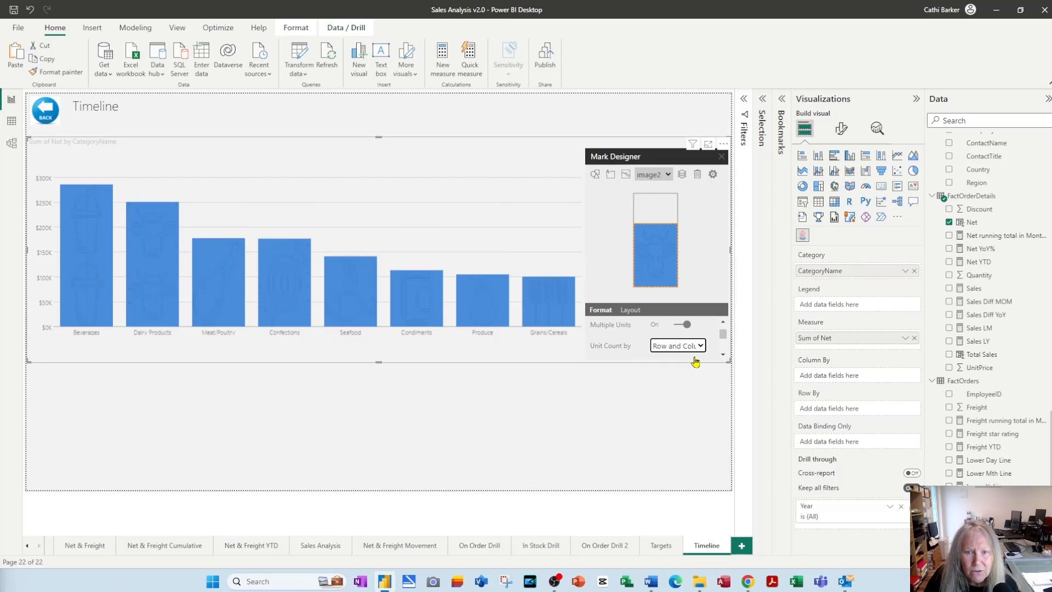
# Set the images' Value Tint to Custom Color and choose white (#FFFFFF)
pyautogui.click(723, 355)
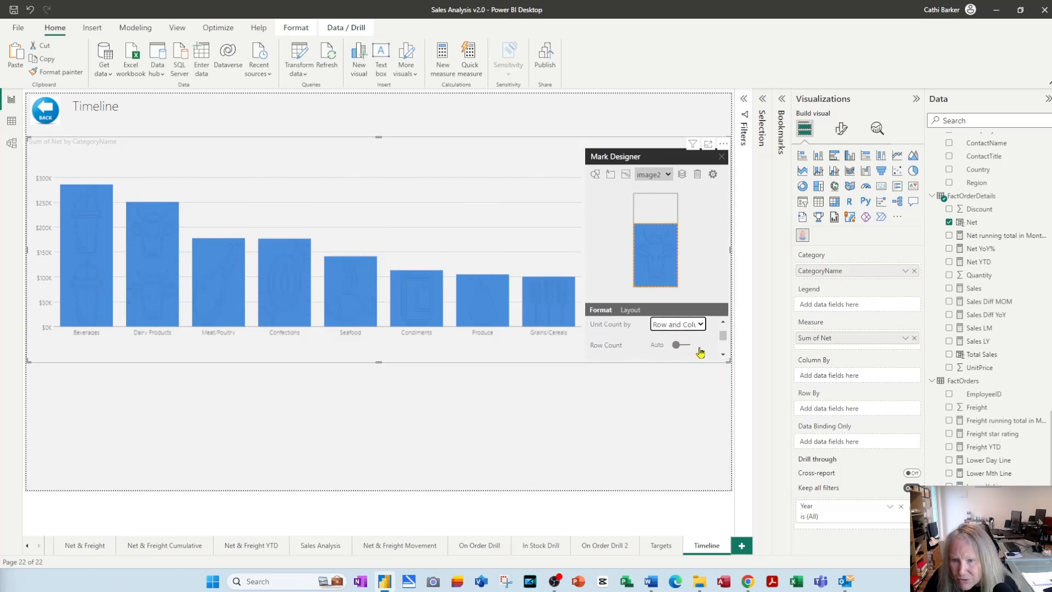
pyautogui.click(723, 355)
pyautogui.click(723, 355)
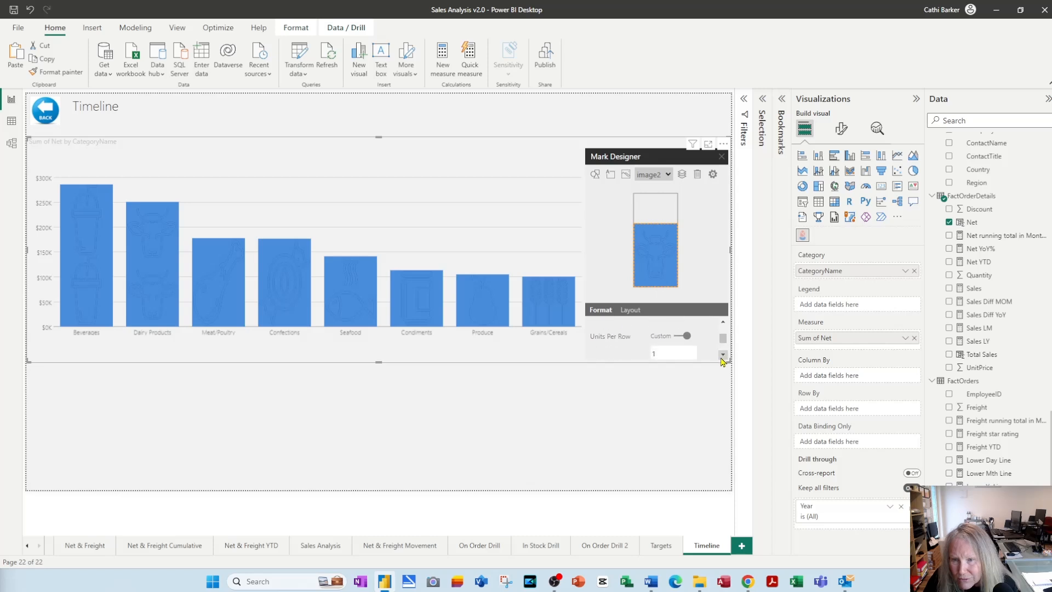
pyautogui.click(723, 356)
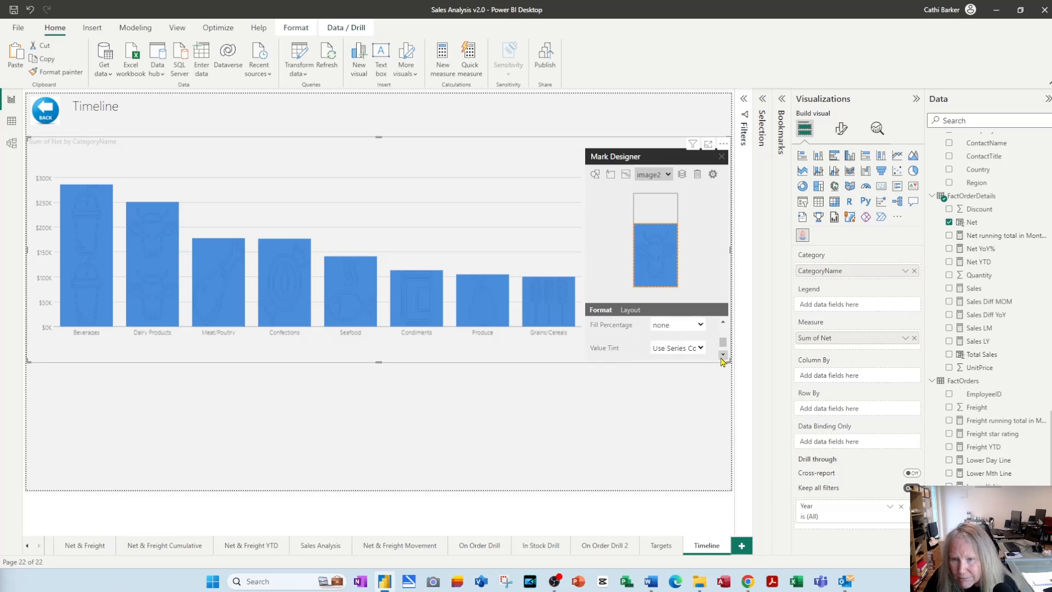
pyautogui.click(701, 343)
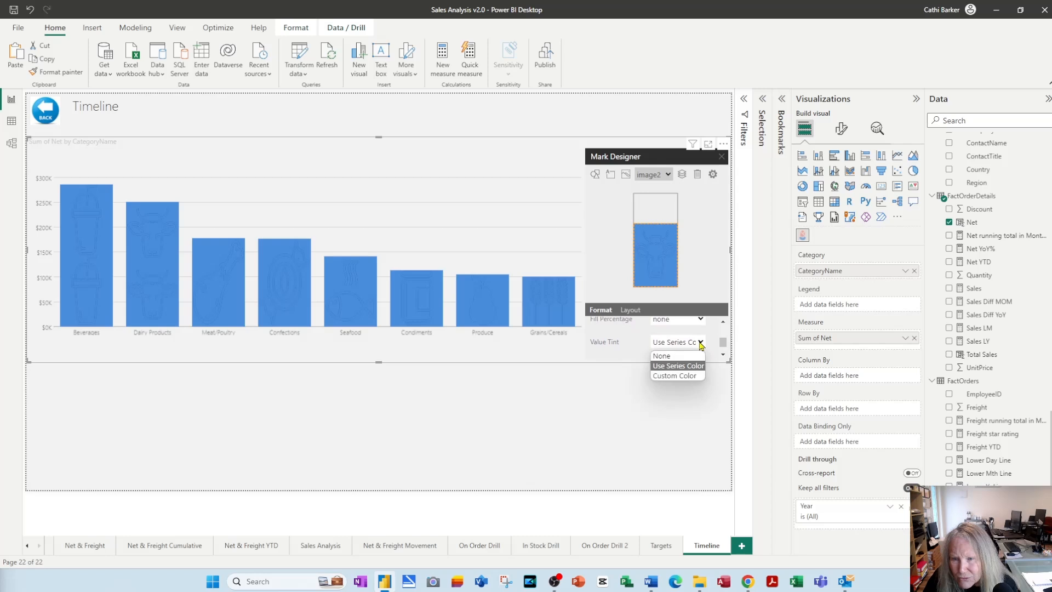
pyautogui.click(680, 376)
pyautogui.click(723, 355)
pyautogui.click(723, 356)
pyautogui.click(666, 344)
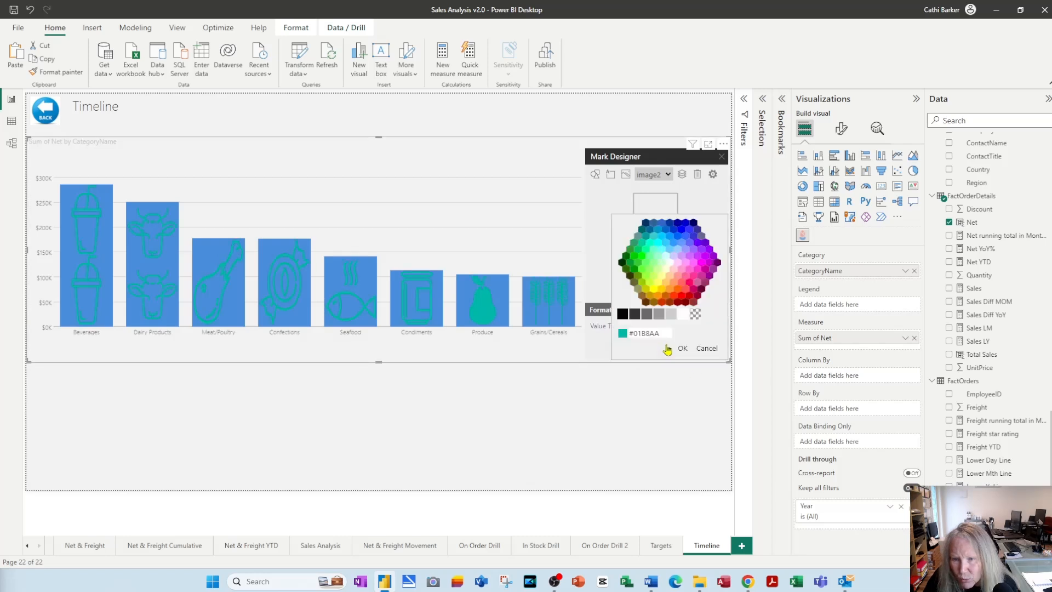
pyautogui.click(683, 313)
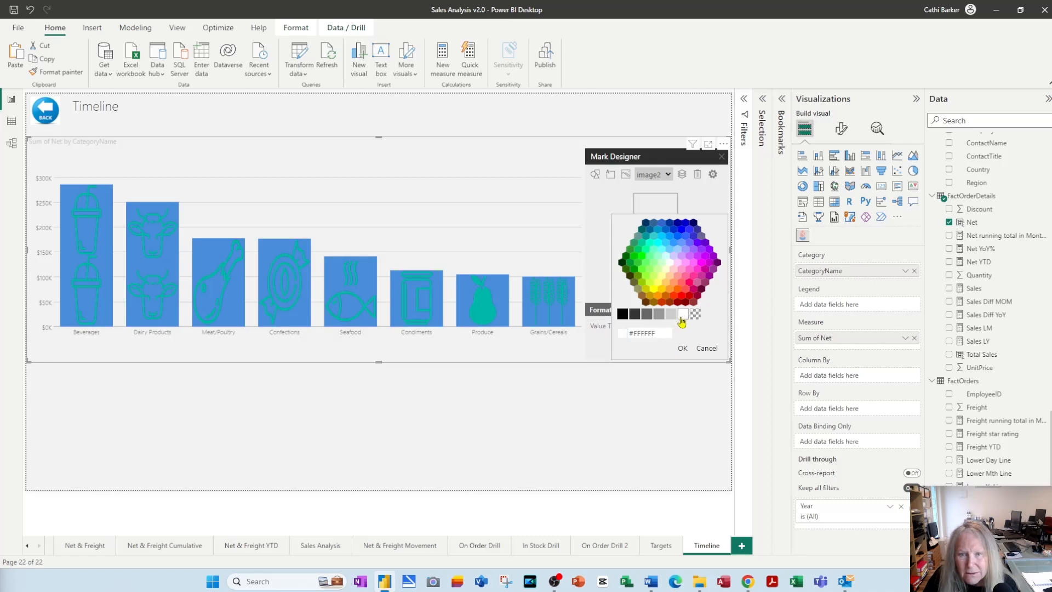
pyautogui.click(683, 349)
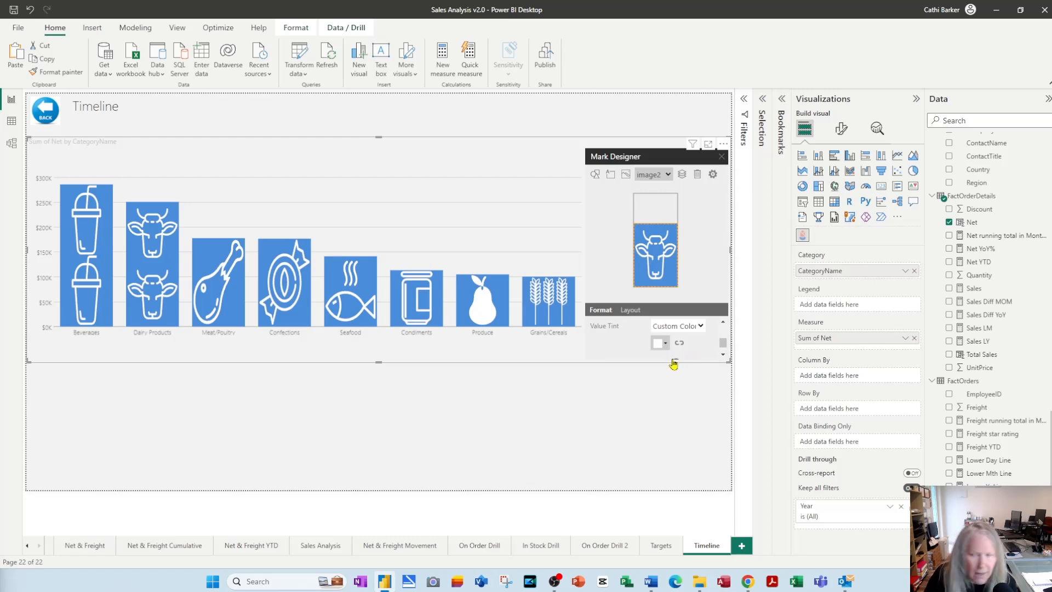
# Turn on Keep Ratio and Compact Units for the category images
pyautogui.click(724, 355)
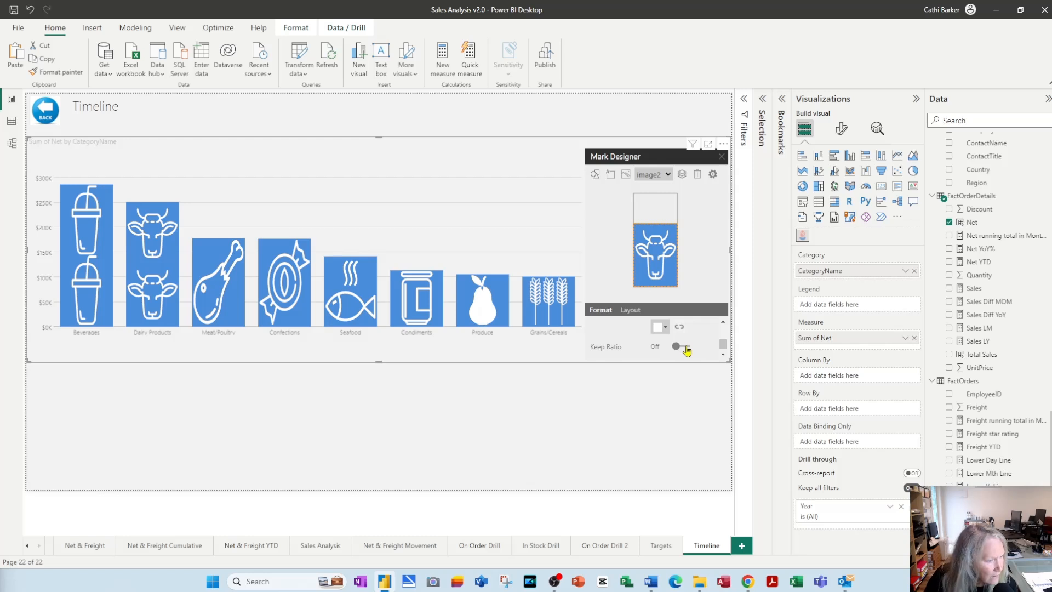
pyautogui.click(686, 349)
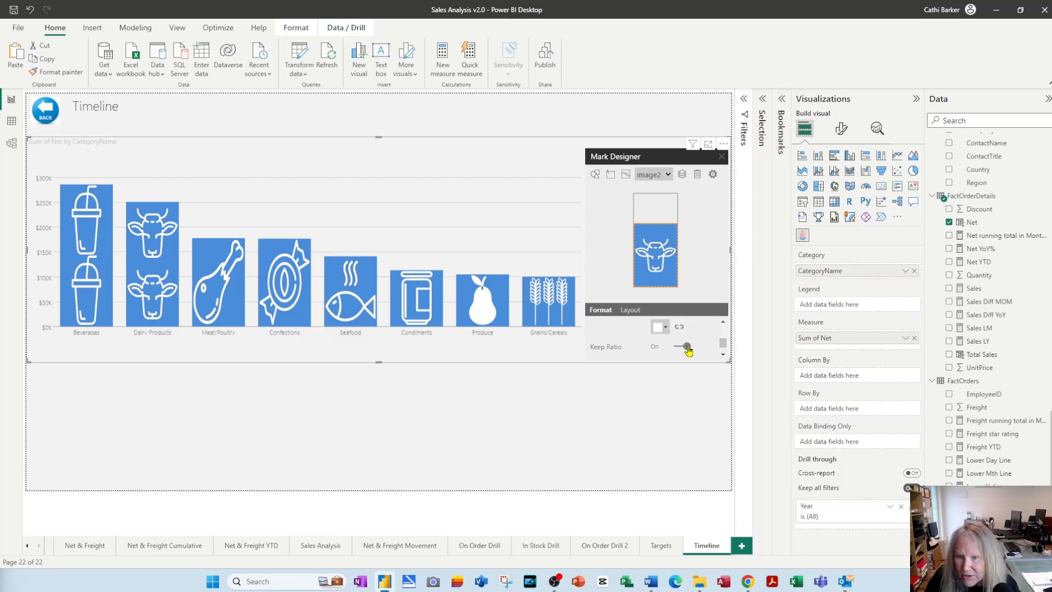
pyautogui.click(724, 356)
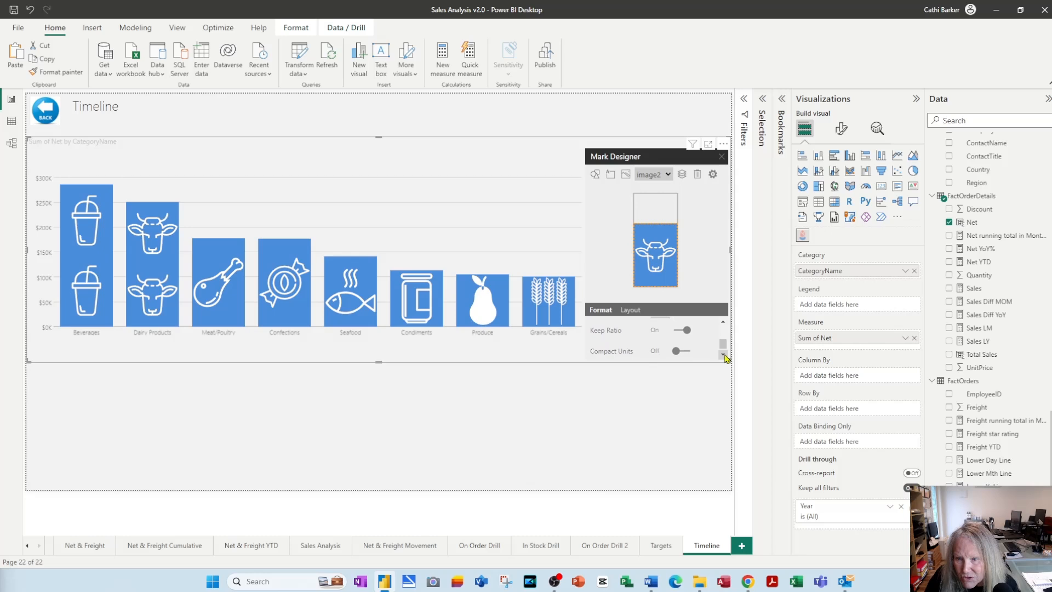
pyautogui.click(689, 353)
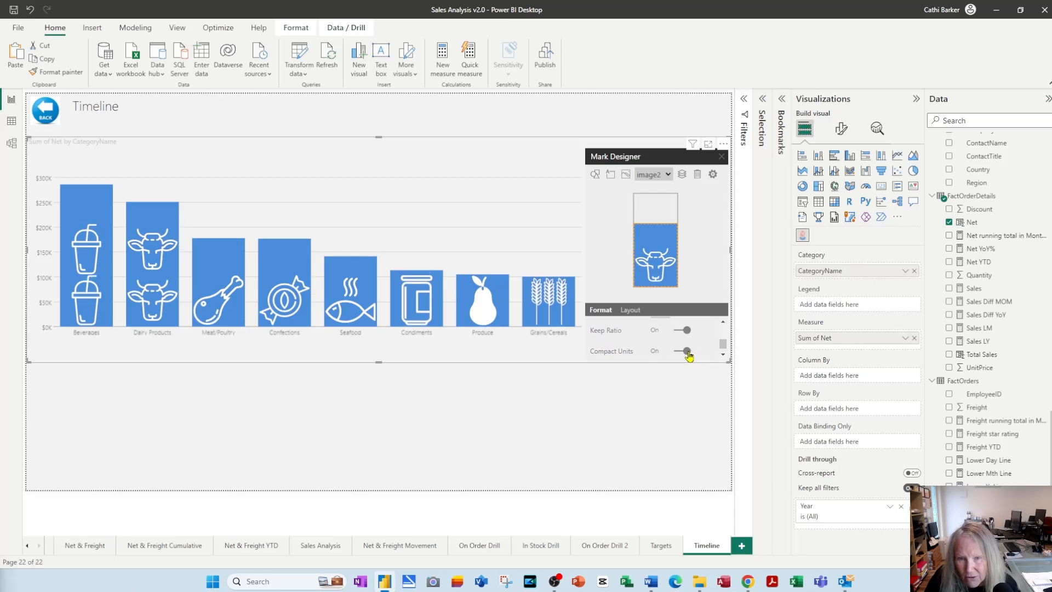
# Switch Compact Units off and back on, checking the available Fill Direction options in between
pyautogui.click(688, 352)
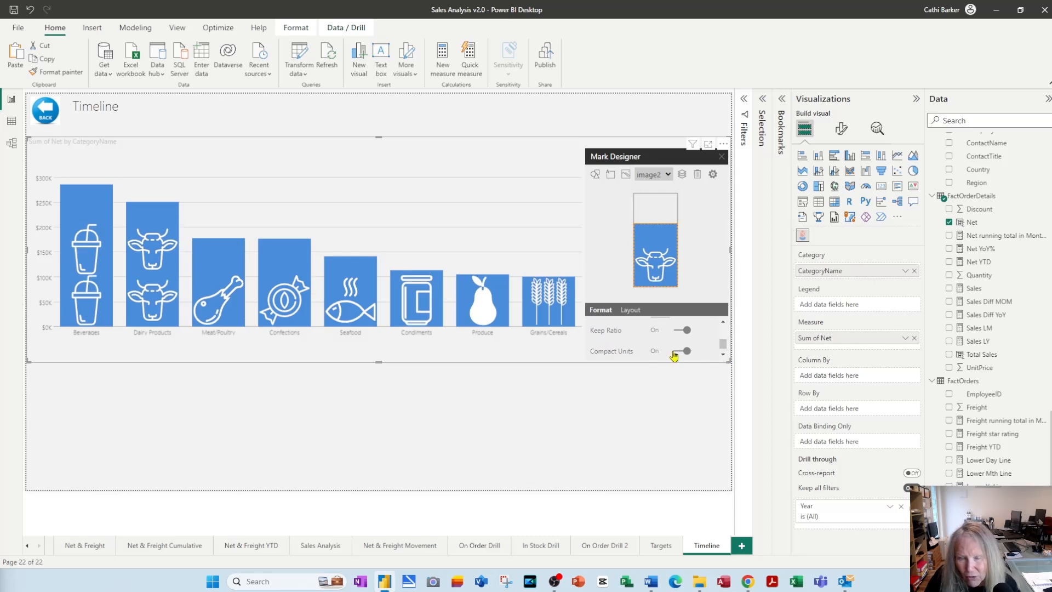
pyautogui.click(723, 355)
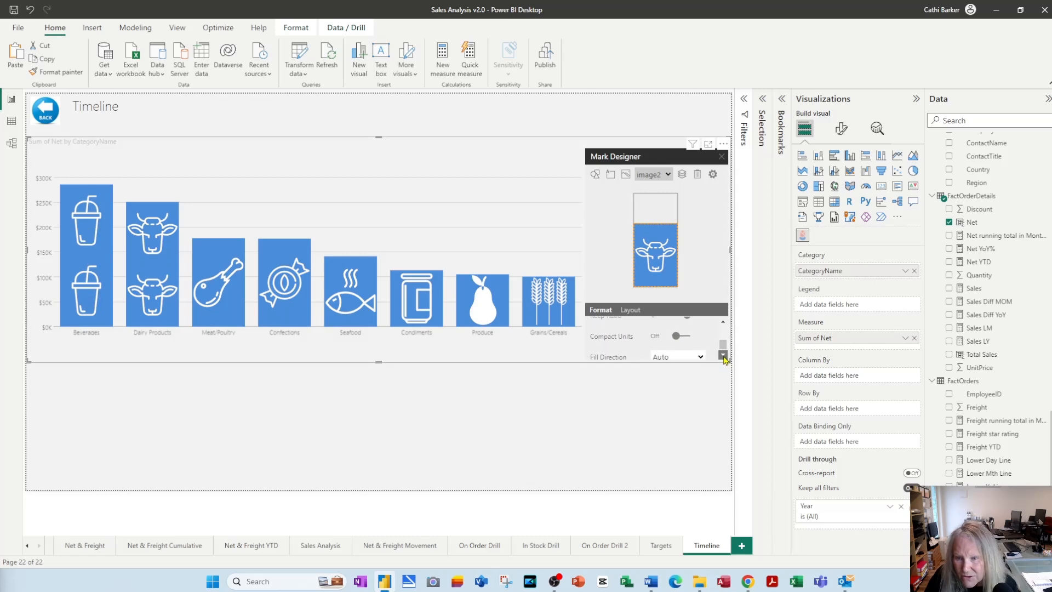
pyautogui.click(702, 350)
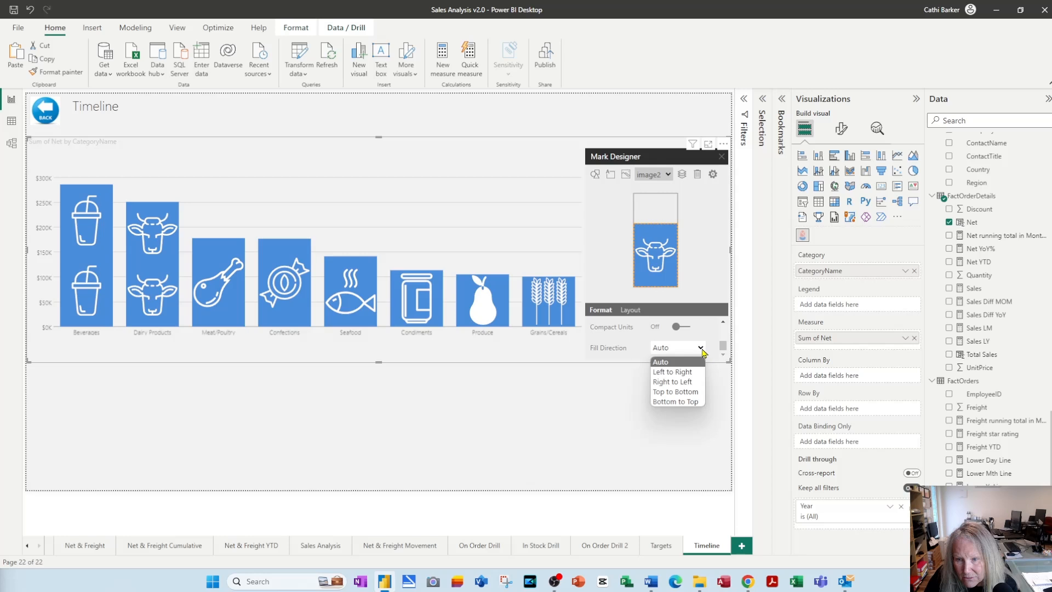
pyautogui.click(701, 349)
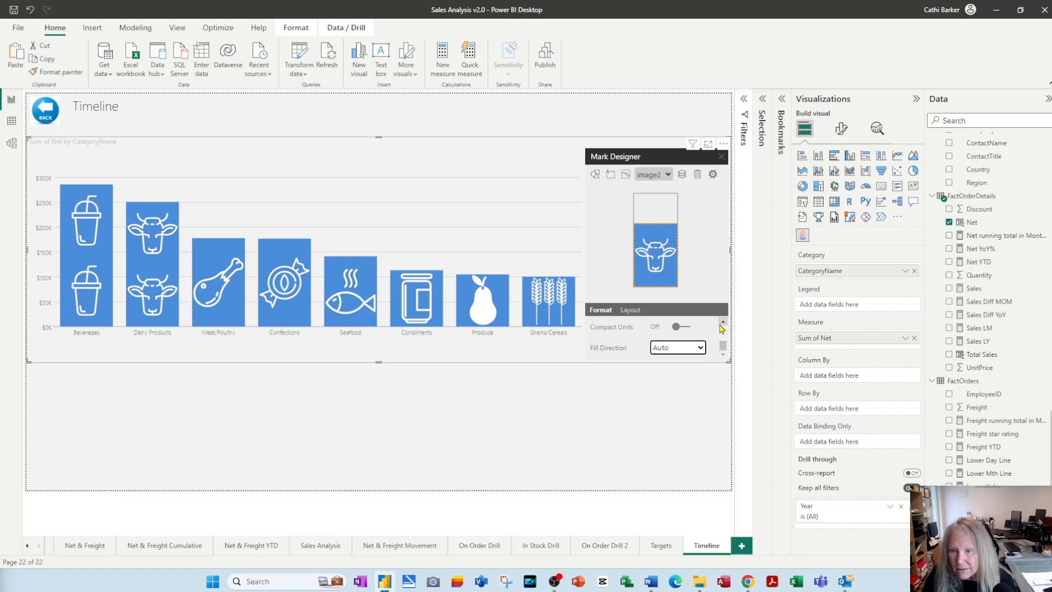
pyautogui.scroll(2, 723, 325)
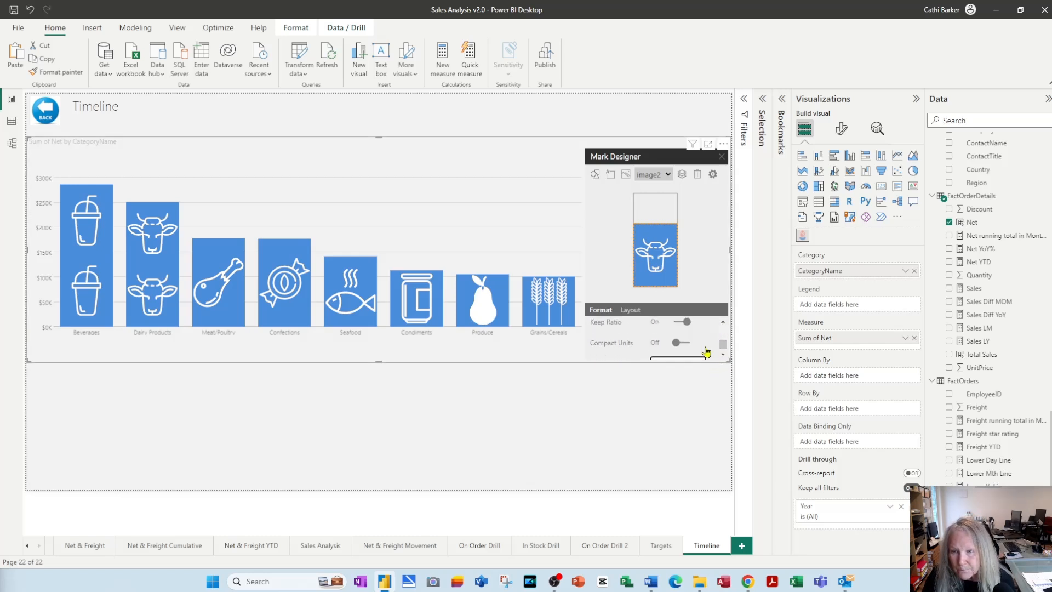
pyautogui.click(686, 344)
# Try Sum of Net as the images' Fill Percentage, then reset it to none
pyautogui.click(724, 324)
pyautogui.click(724, 323)
pyautogui.click(724, 323)
pyautogui.click(724, 323)
pyautogui.click(724, 323)
pyautogui.click(724, 324)
pyautogui.click(724, 323)
pyautogui.click(724, 323)
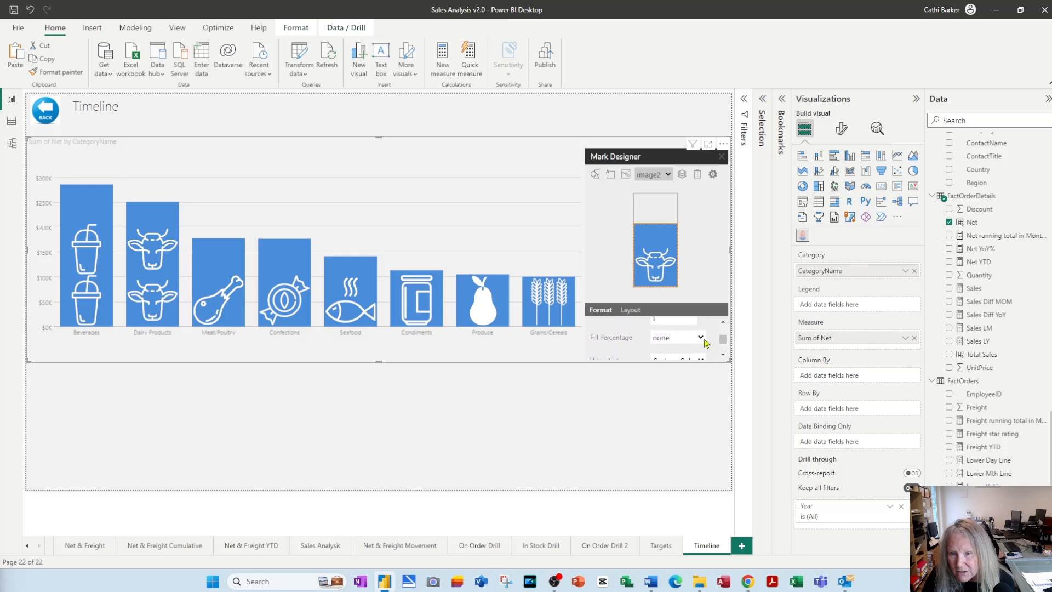
pyautogui.click(701, 338)
pyautogui.click(685, 366)
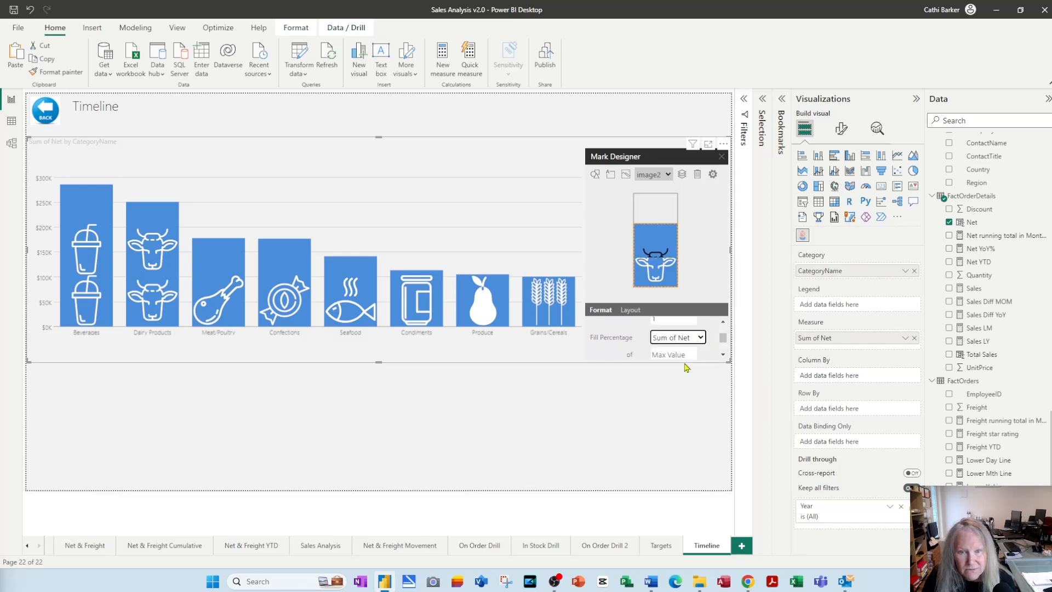
pyautogui.click(701, 338)
pyautogui.click(680, 359)
# Set the custom Units Per Row of the category images to 2
pyautogui.click(723, 324)
pyautogui.click(724, 323)
pyautogui.click(724, 323)
pyautogui.click(723, 324)
pyautogui.click(723, 323)
pyautogui.click(723, 323)
pyautogui.moveTo(671, 349); pyautogui.dragTo(620, 354)
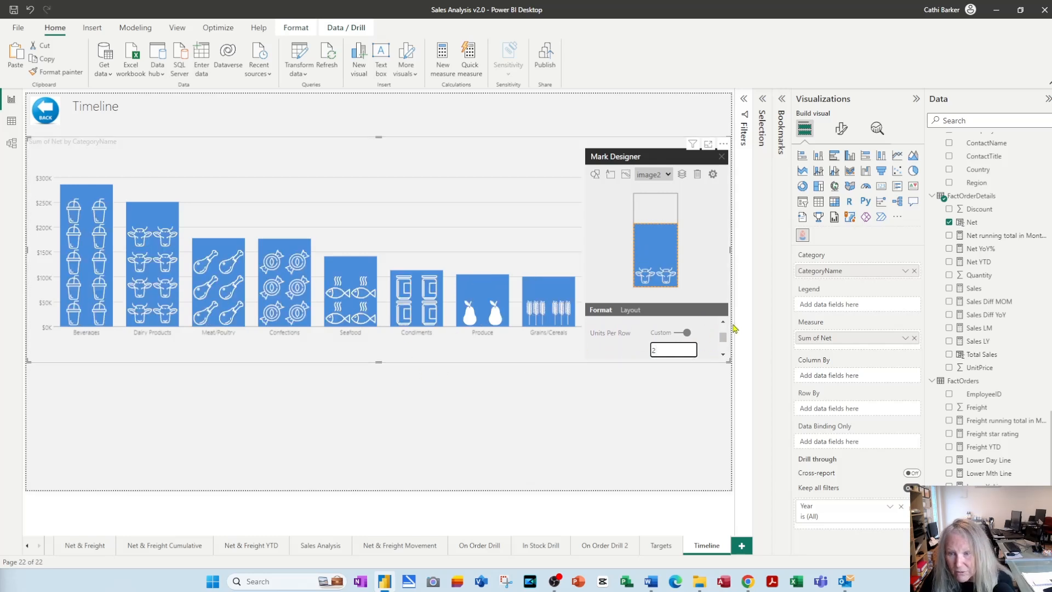
# Restore the custom Units Per Row of the category images to 1
pyautogui.scroll(-3, 624, 356)
pyautogui.scroll(1, 623, 356)
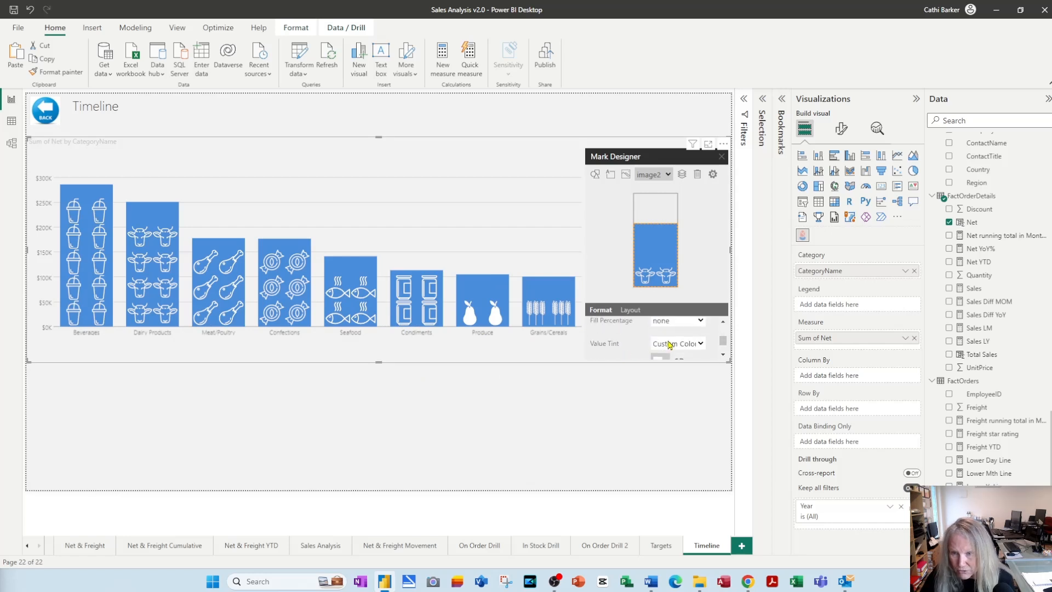
pyautogui.scroll(1, 676, 344)
pyautogui.write('1')
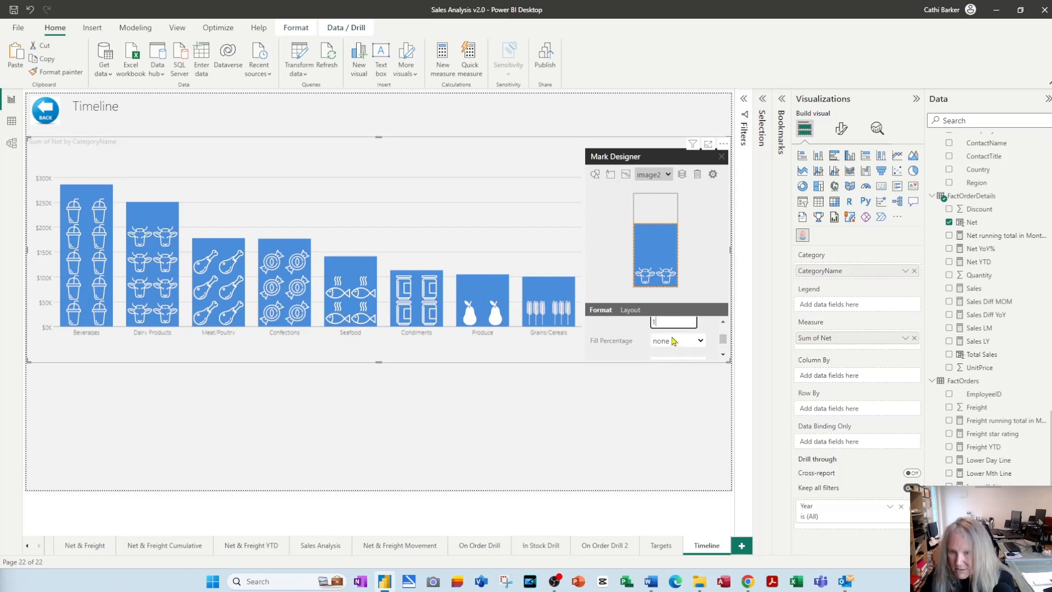
pyautogui.scroll(1, 713, 338)
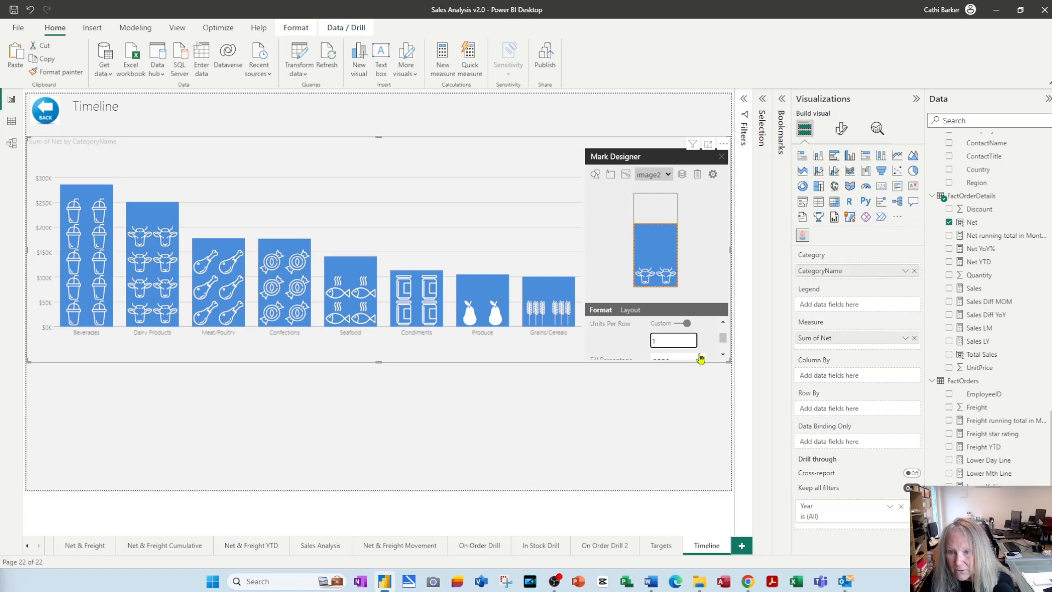
pyautogui.click(672, 329)
pyautogui.scroll(4, 724, 325)
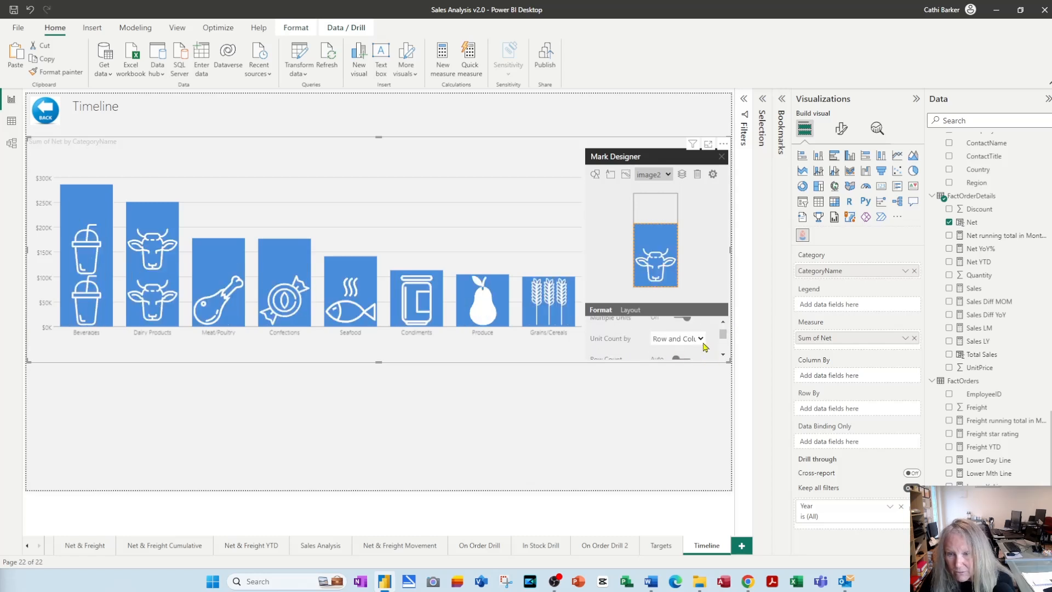
pyautogui.click(723, 322)
pyautogui.scroll(5, 724, 323)
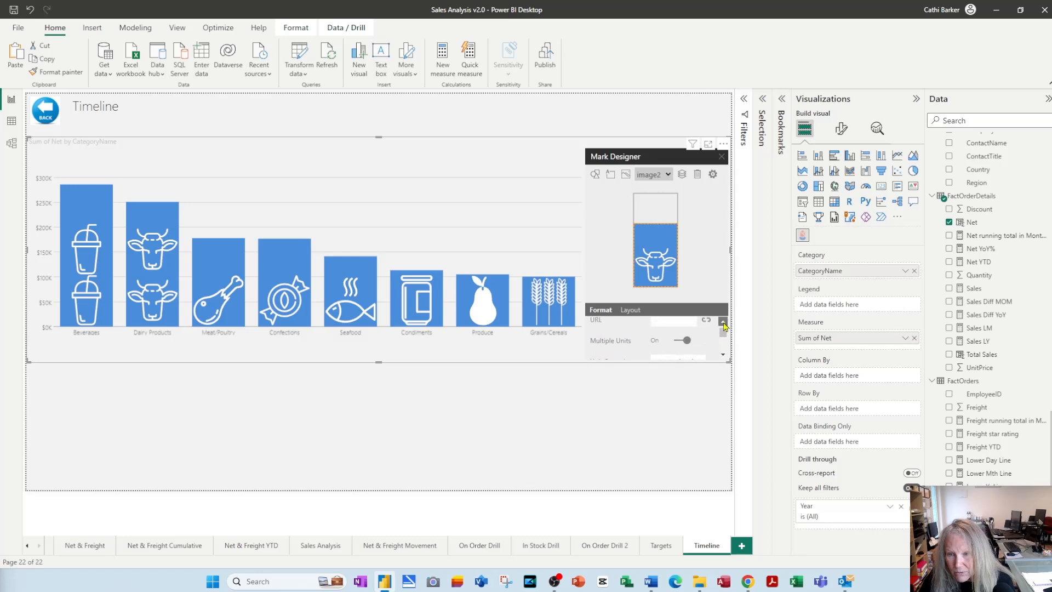
pyautogui.scroll(1, 724, 327)
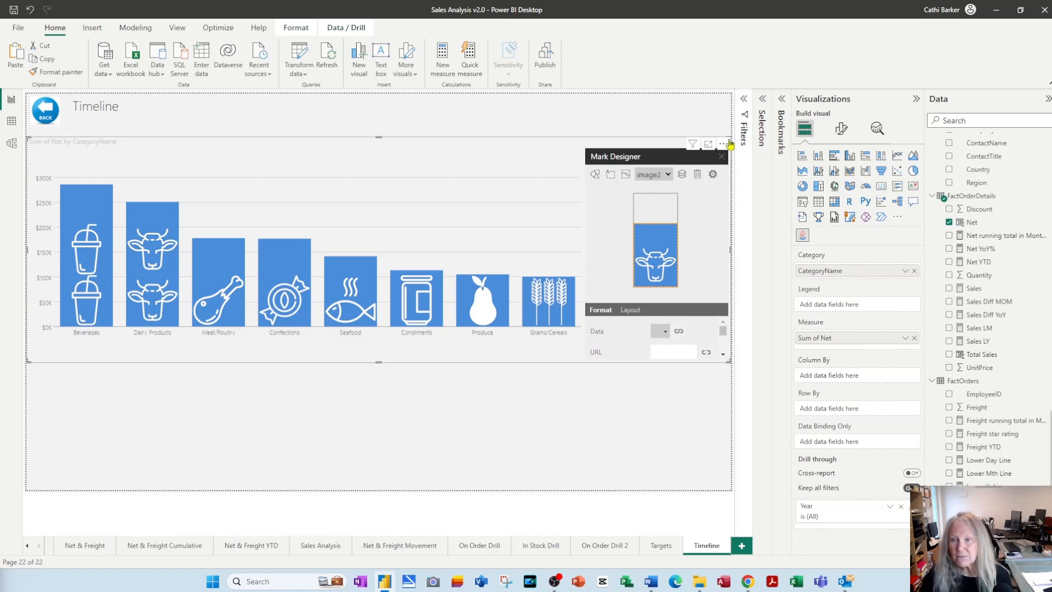
# Close the Mark Designer and deselect the category column chart
pyautogui.click(722, 160)
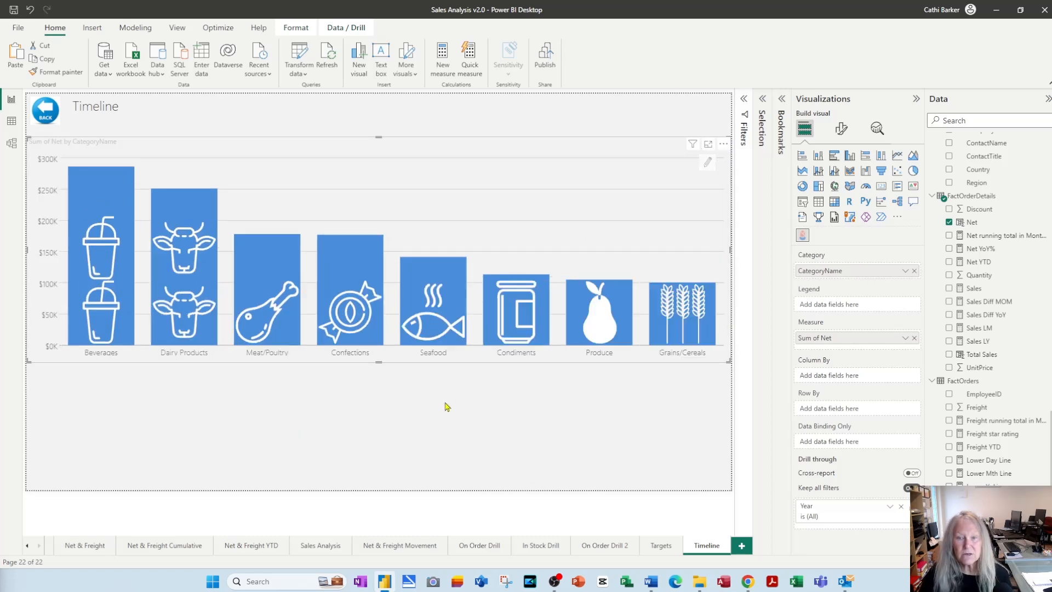
pyautogui.click(433, 437)
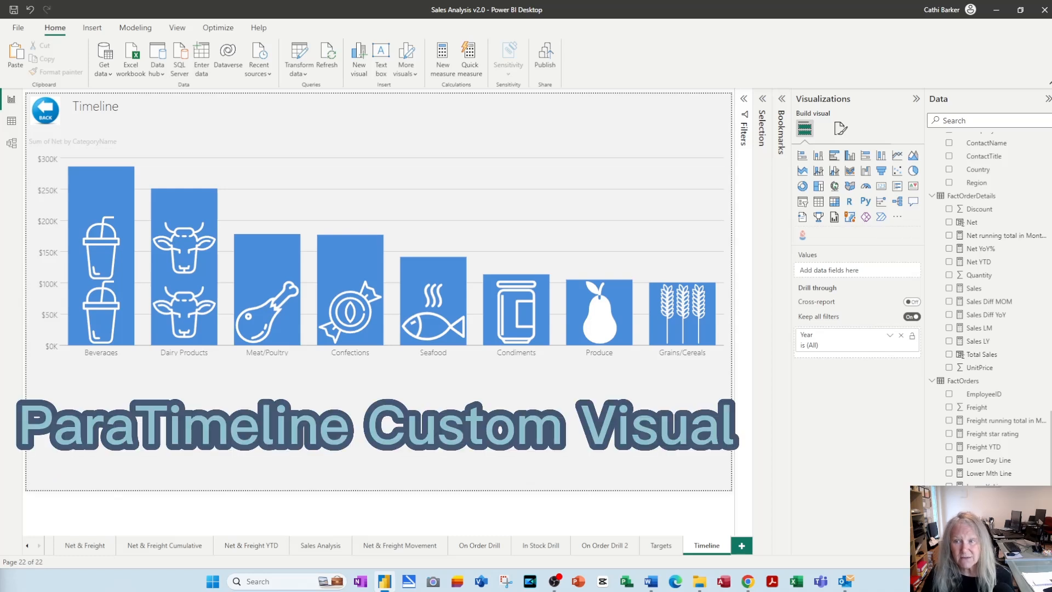
# Search the Power BI visuals gallery for "timeline" and add the ParaTimeLine custom visual to the report
pyautogui.click(899, 218)
pyautogui.click(931, 223)
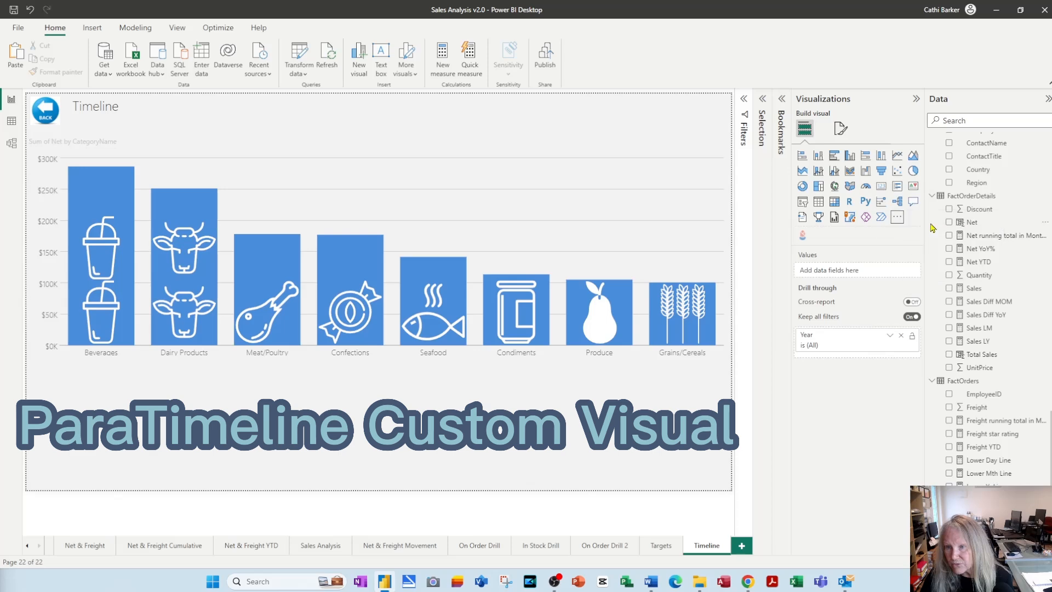
pyautogui.click(826, 133)
pyautogui.write('timeline')
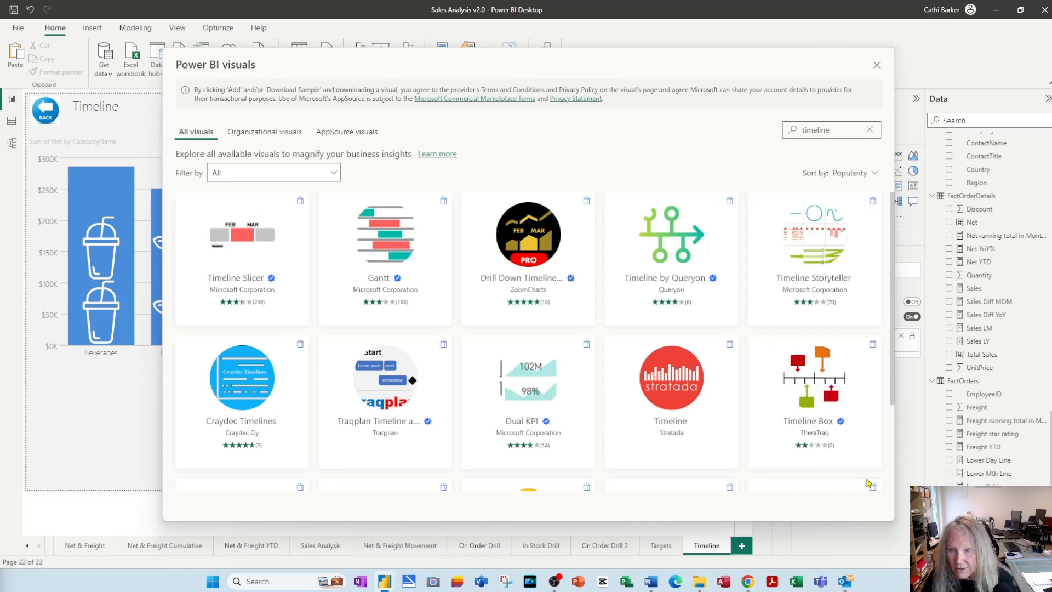
pyautogui.scroll(-2, 749, 450)
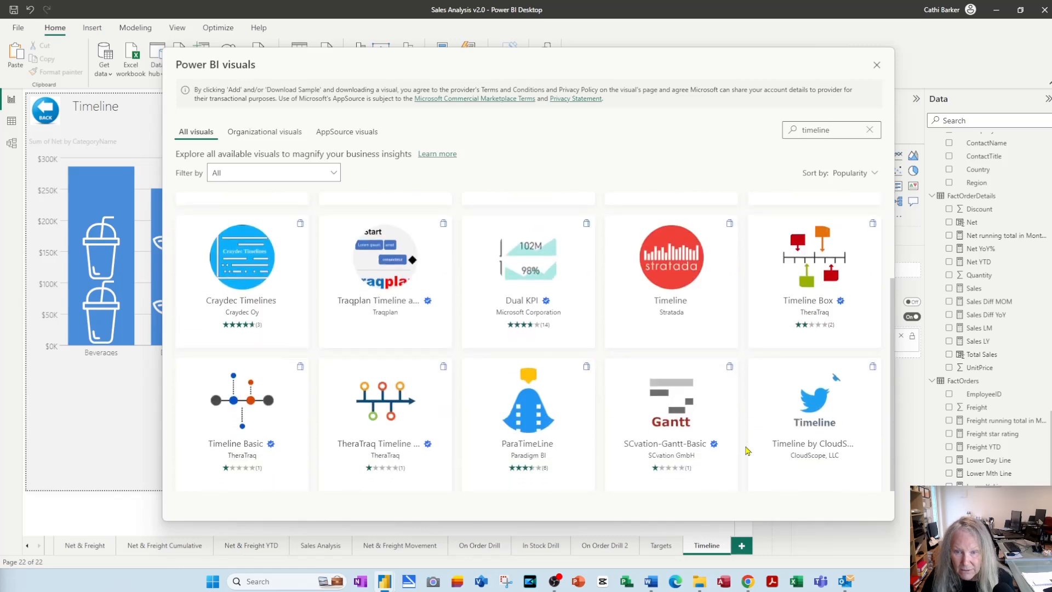
pyautogui.click(532, 407)
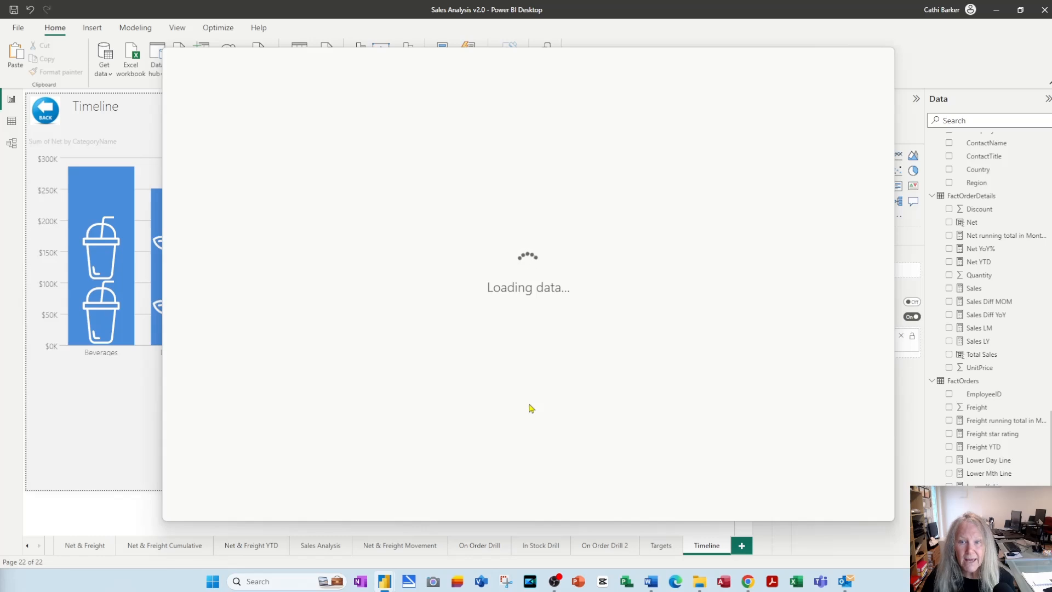
pyautogui.click(255, 227)
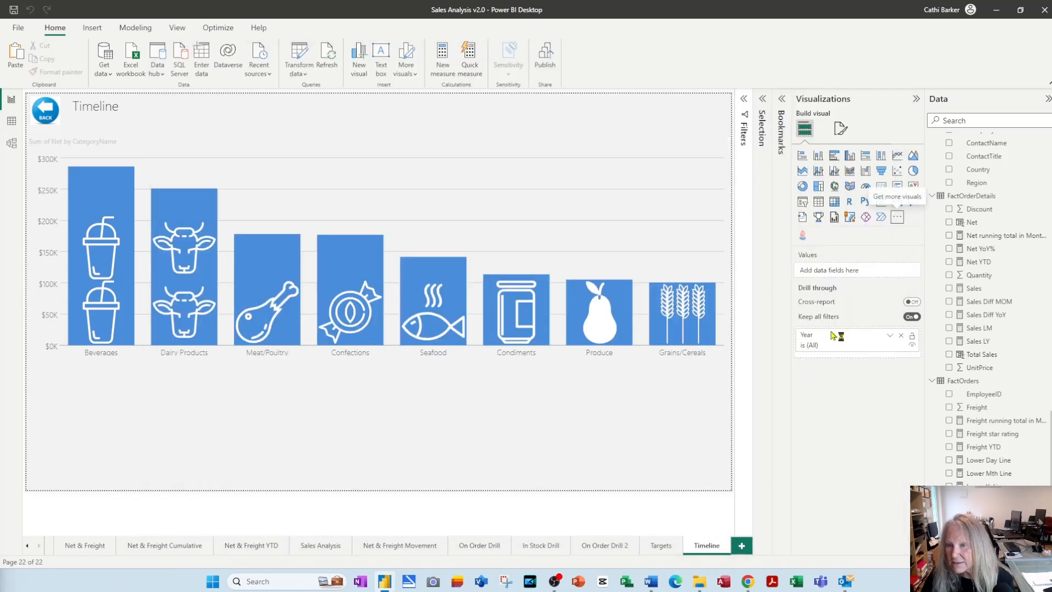
pyautogui.click(631, 308)
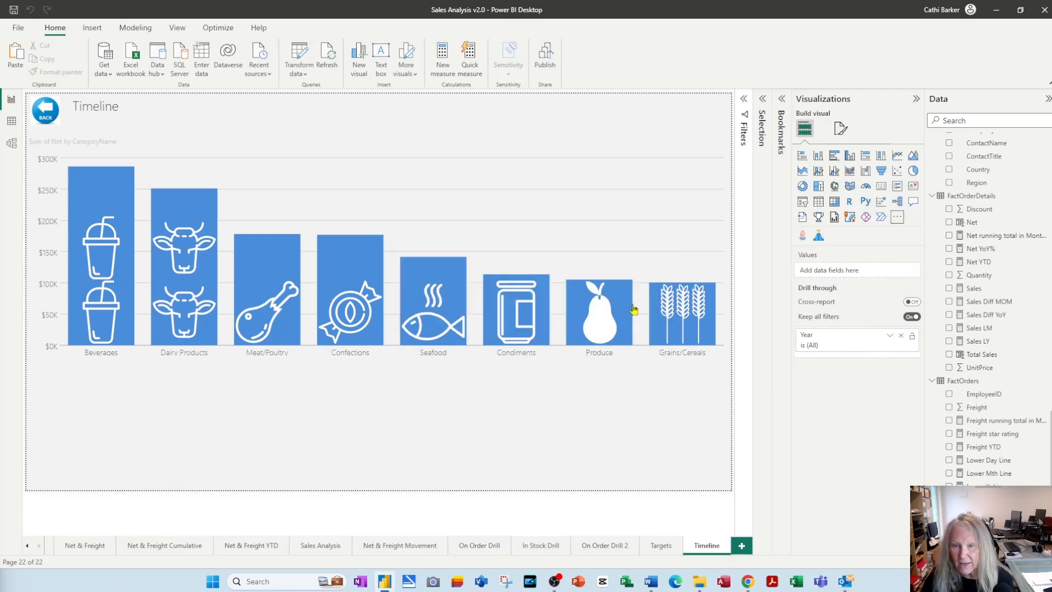
# Place a ParaTimeLine visual below the column chart using Date from DimDateTable, and lower its upper edge to reduce its height
pyautogui.click(819, 237)
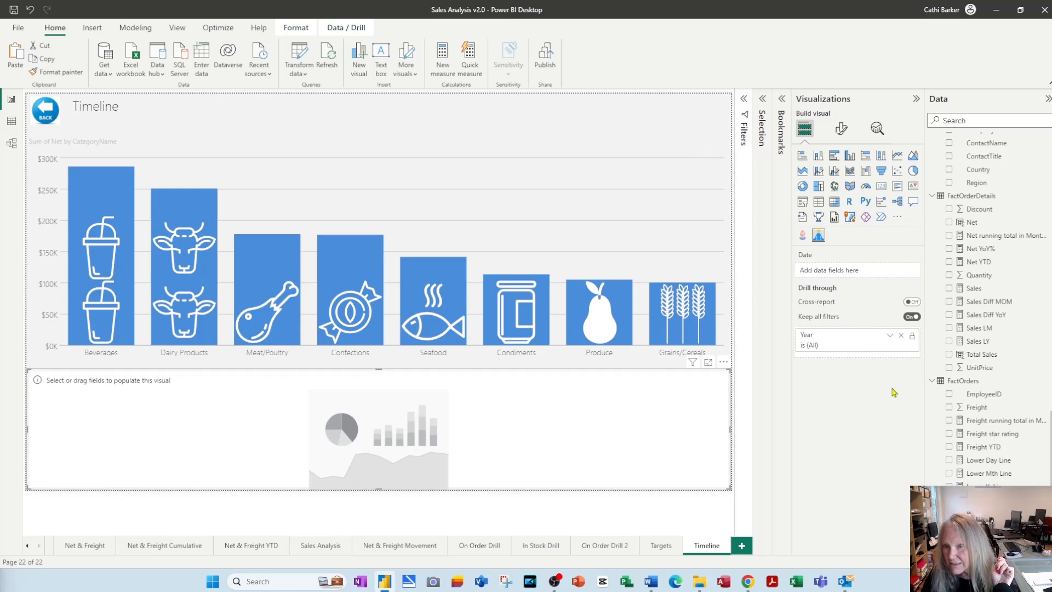
pyautogui.scroll(3, 1018, 294)
pyautogui.scroll(10, 1018, 294)
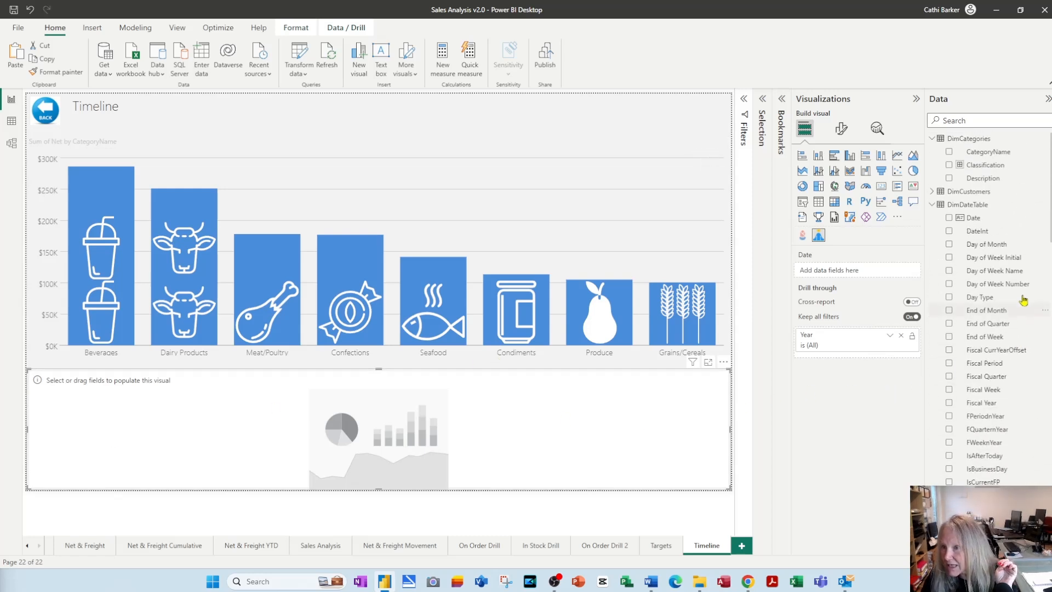
pyautogui.moveTo(969, 225); pyautogui.dragTo(838, 273)
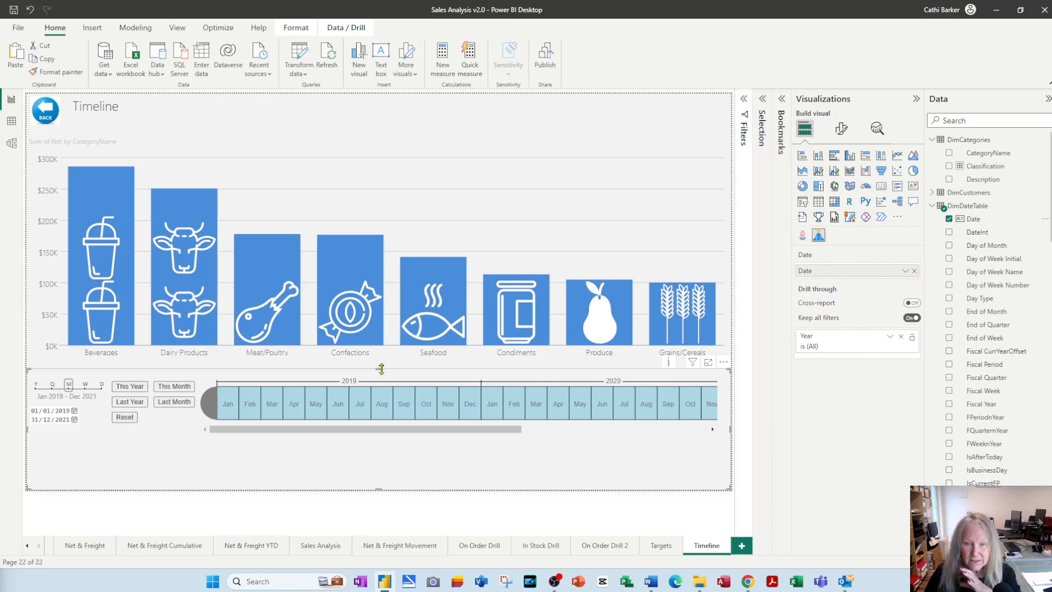
pyautogui.moveTo(379, 380); pyautogui.dragTo(376, 406)
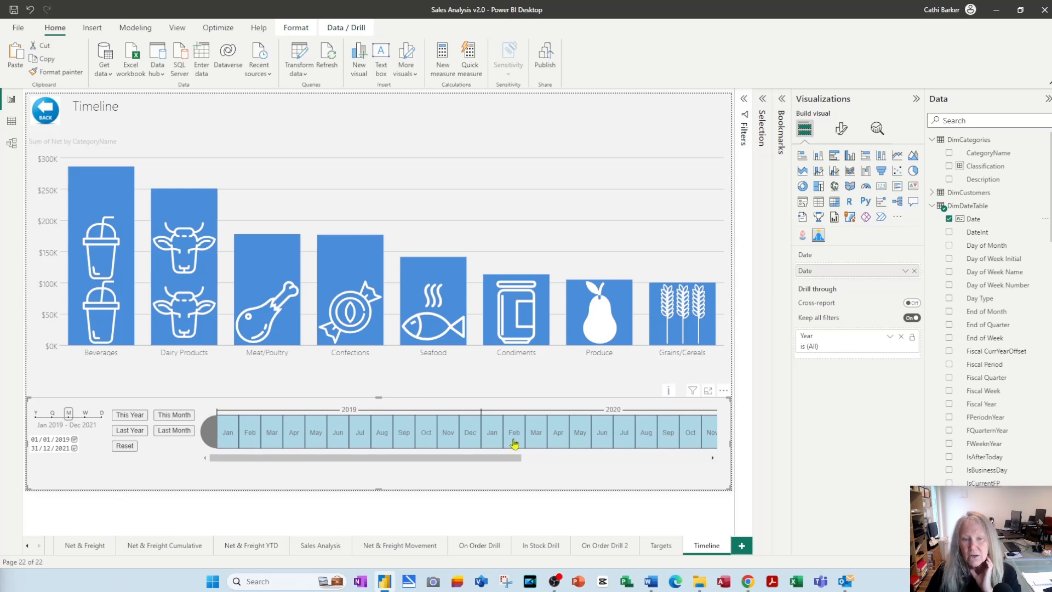
# Try the This Year, This Month, Last Year and Last Month presets of the timeline, then reset it
pyautogui.click(124, 416)
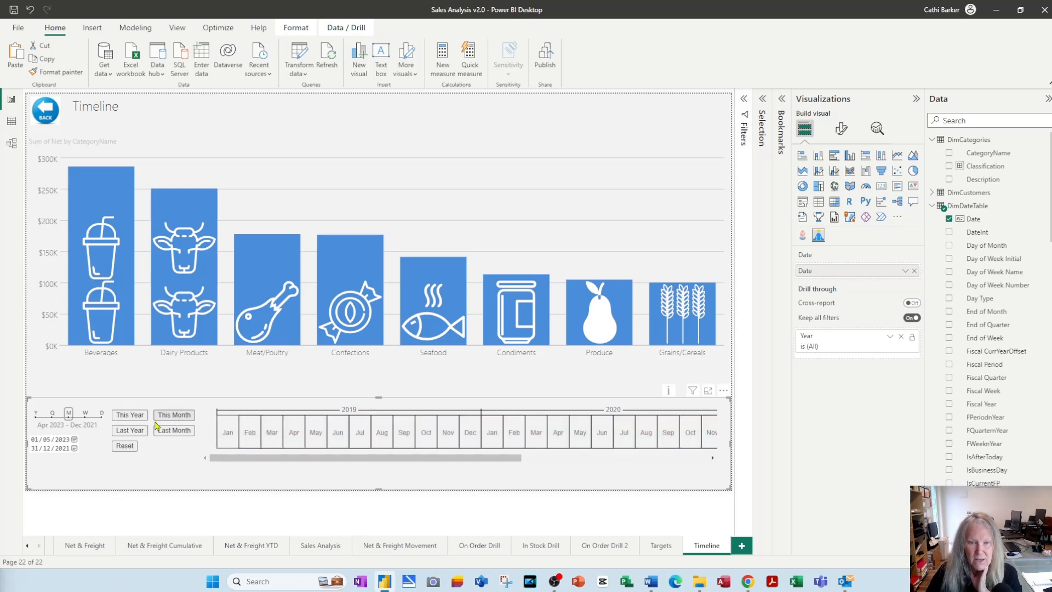
pyautogui.click(133, 432)
pyautogui.click(172, 433)
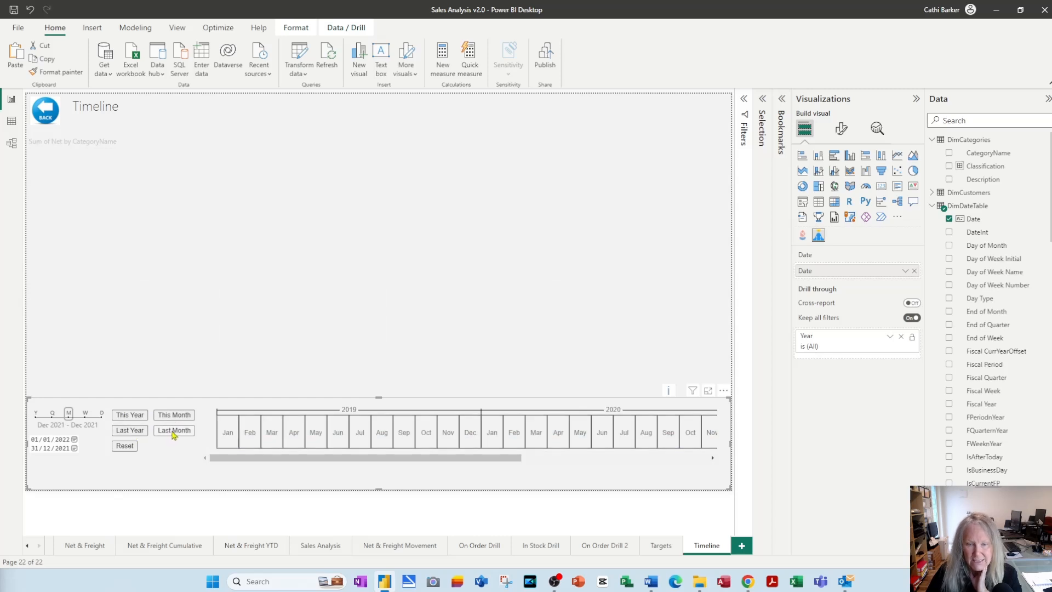
pyautogui.click(124, 446)
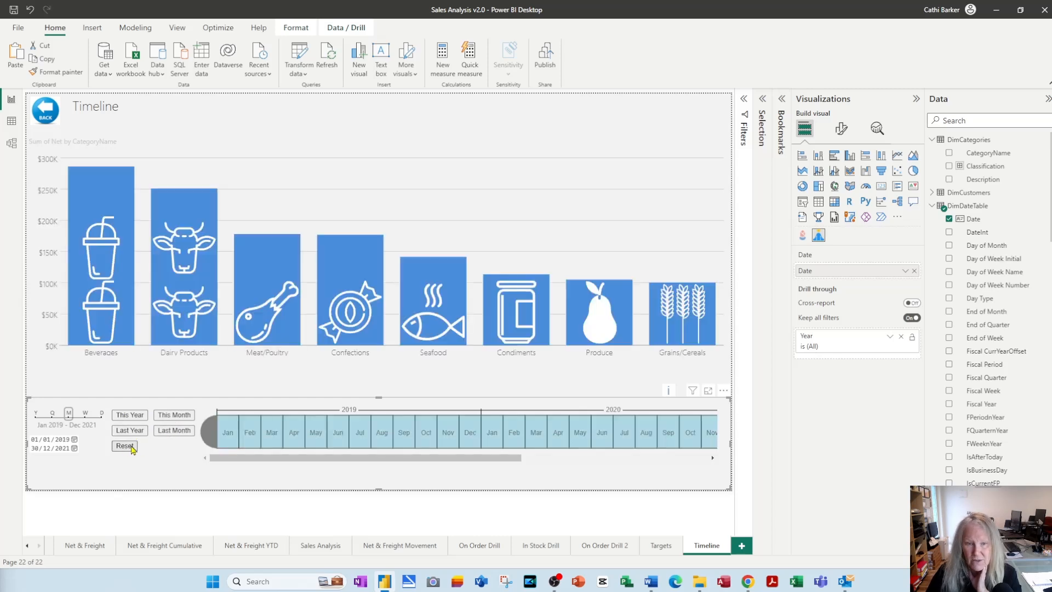
# Switch the timeline's granularity through year, quarter, month, week and day, then return it to month
pyautogui.click(35, 415)
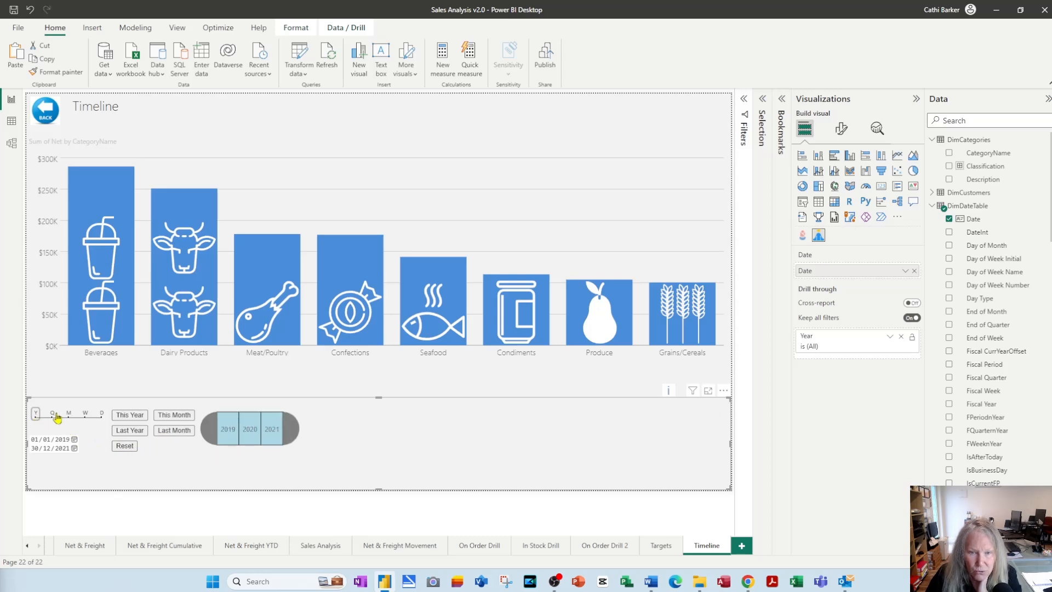
pyautogui.click(51, 415)
pyautogui.click(68, 415)
pyautogui.click(85, 415)
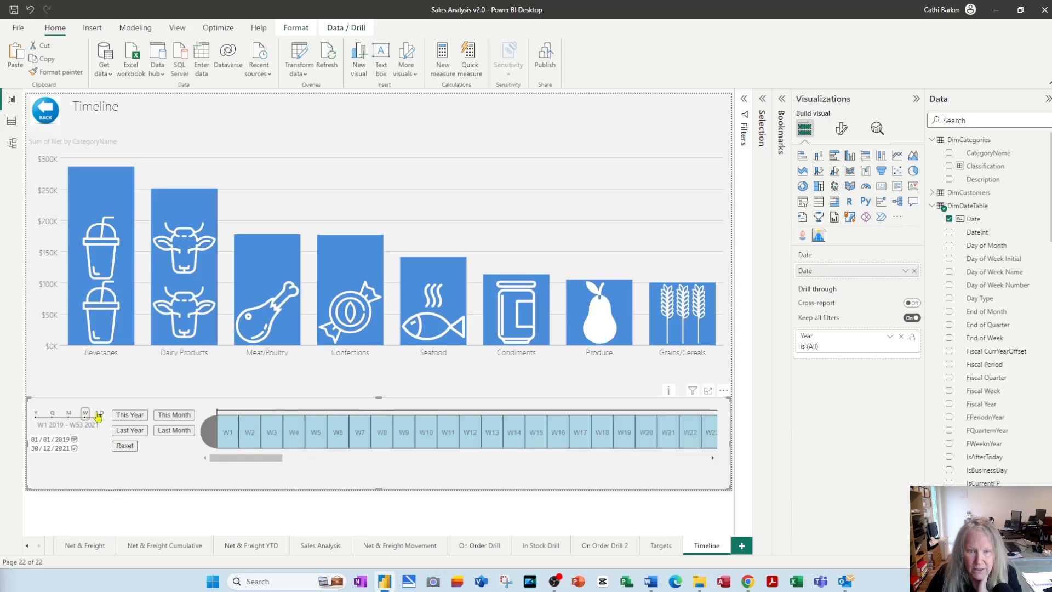
pyautogui.click(101, 414)
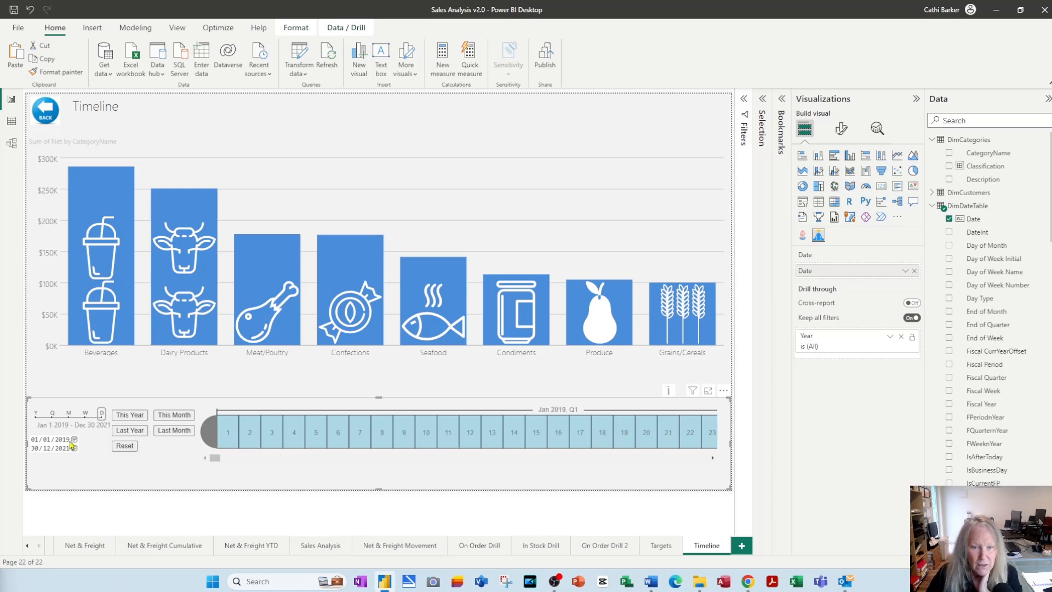
pyautogui.click(69, 414)
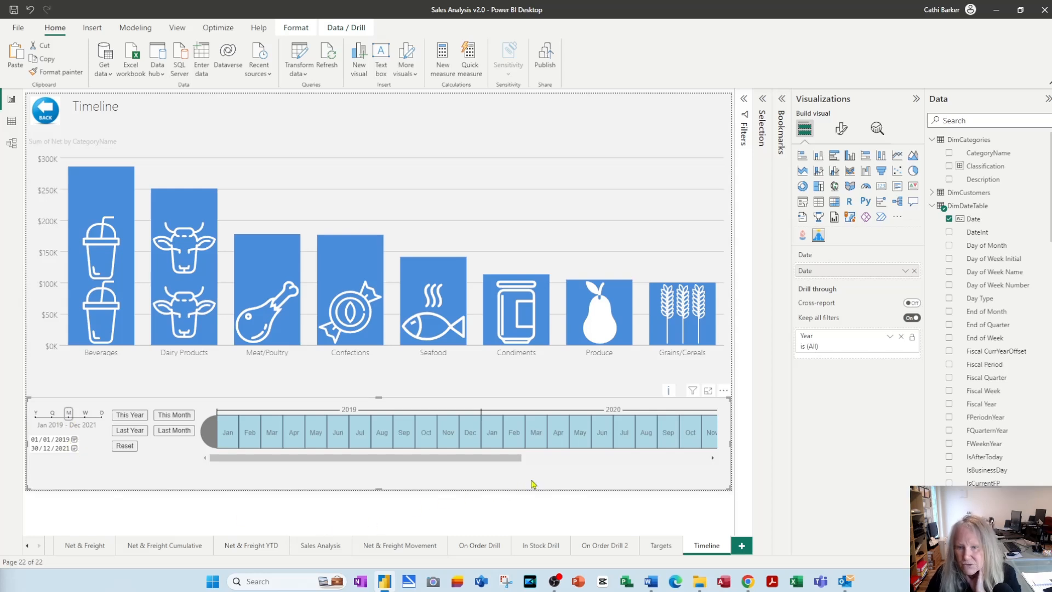
# Filter the timeline to August 2020, then widen the range to April through October 2020
pyautogui.click(646, 443)
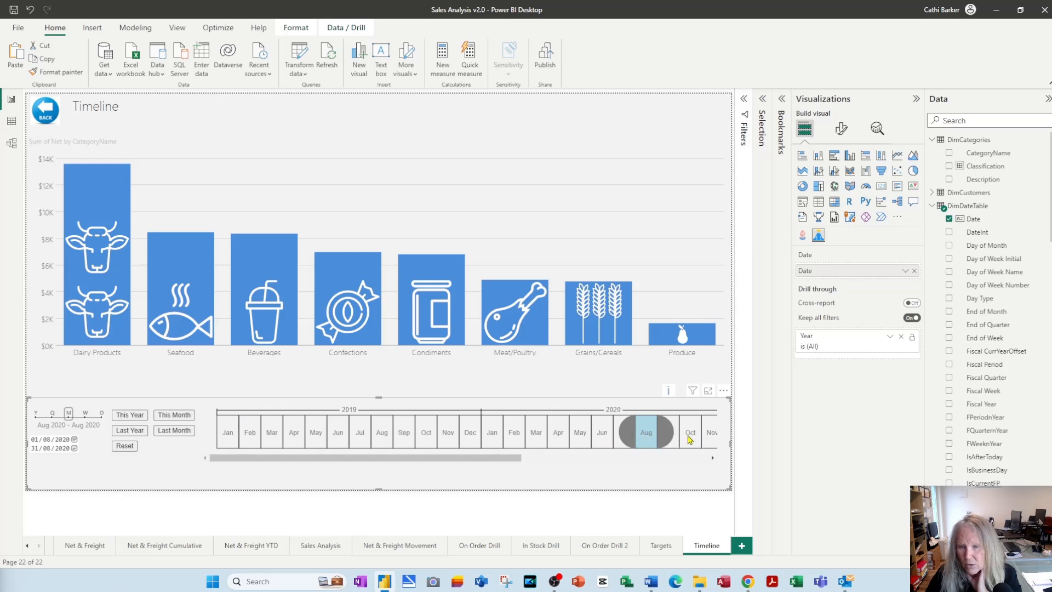
pyautogui.moveTo(658, 437); pyautogui.dragTo(693, 438)
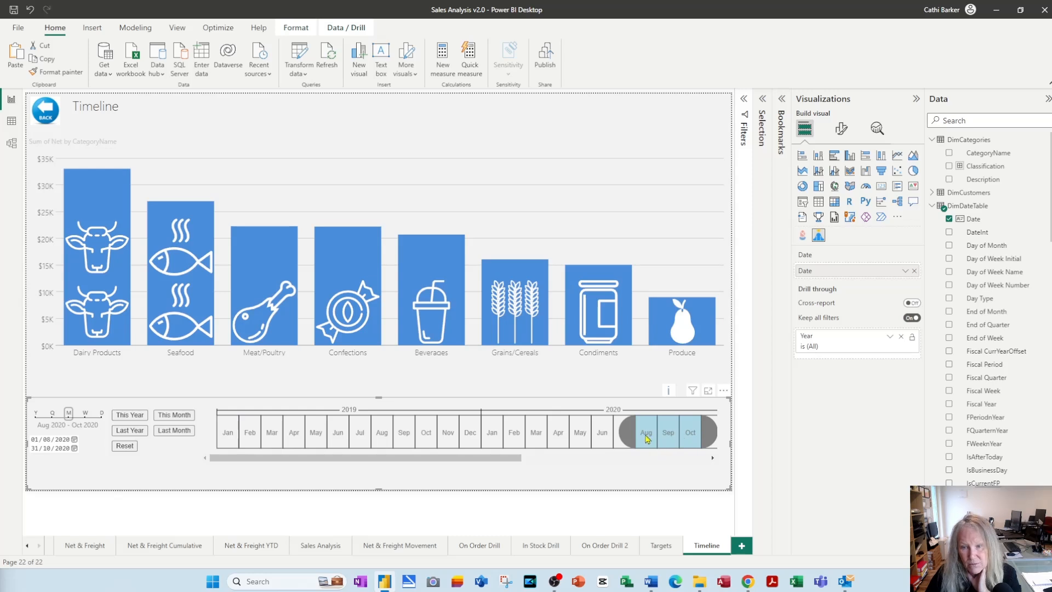
pyautogui.moveTo(633, 429); pyautogui.dragTo(559, 434)
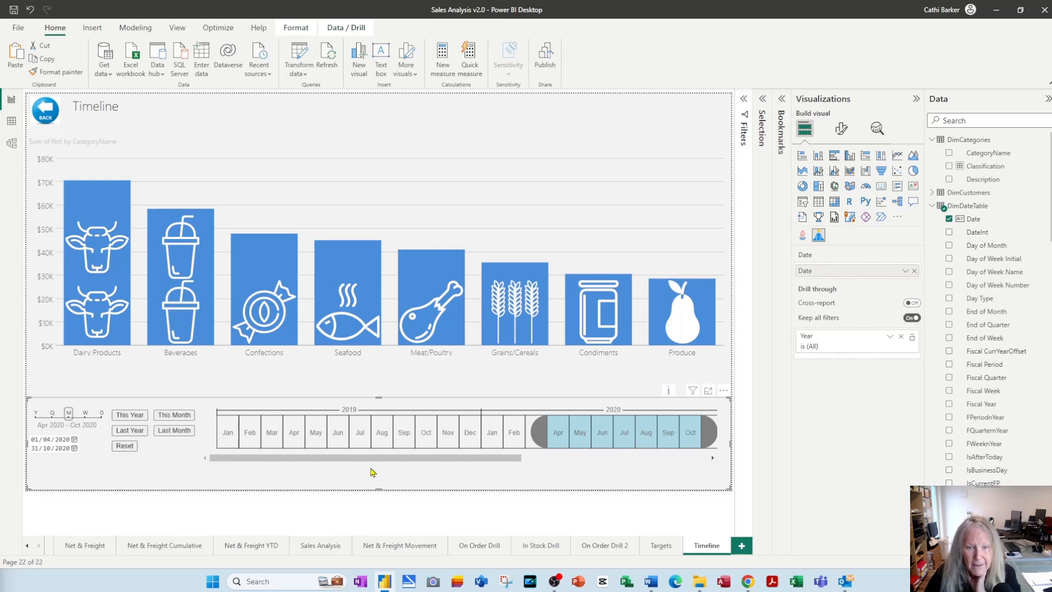
pyautogui.moveTo(528, 461); pyautogui.dragTo(595, 464)
# Switch the timeline to years, filter it to 2019 alone, and extend the range back to 2019 through 2021
pyautogui.click(35, 413)
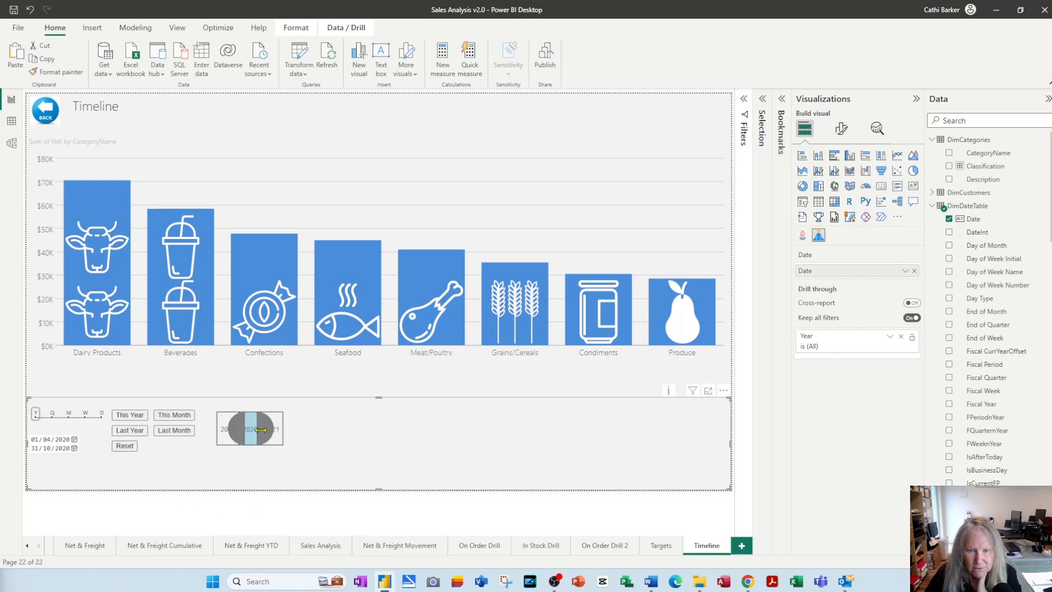
pyautogui.moveTo(244, 428); pyautogui.dragTo(282, 431)
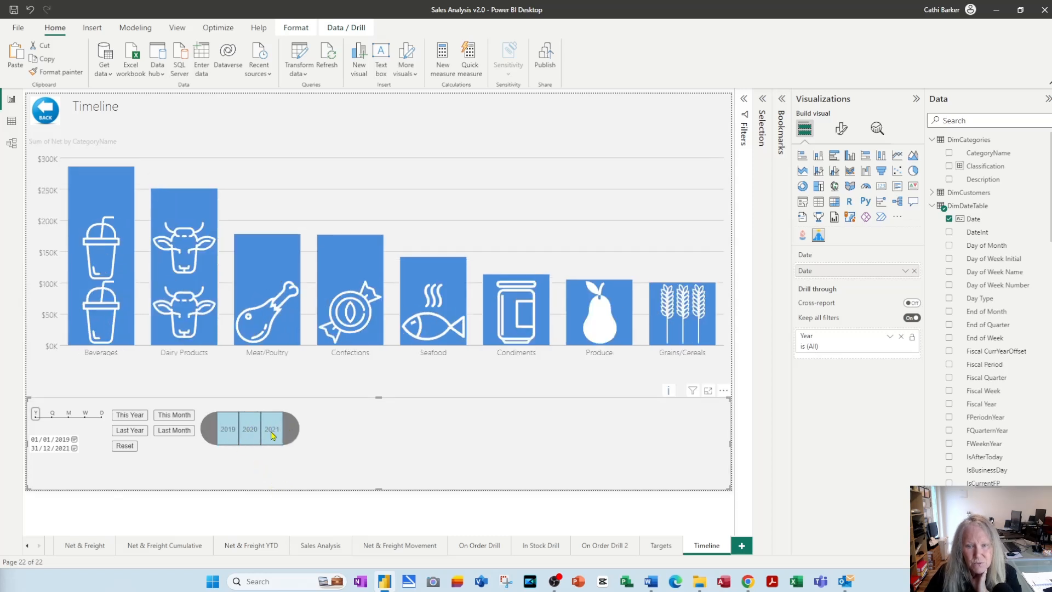
pyautogui.click(224, 436)
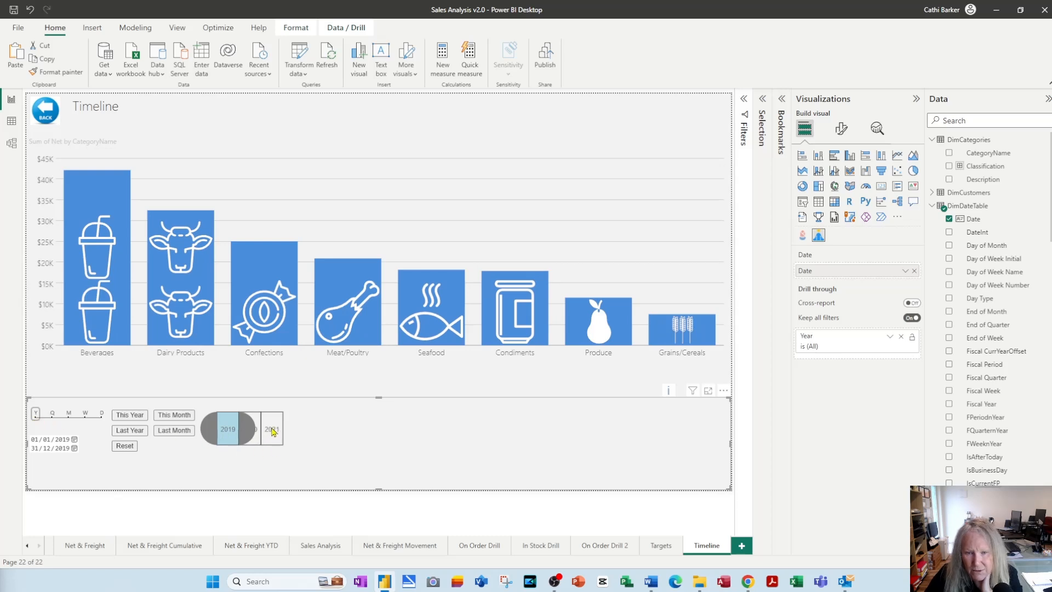
pyautogui.moveTo(243, 429); pyautogui.dragTo(283, 431)
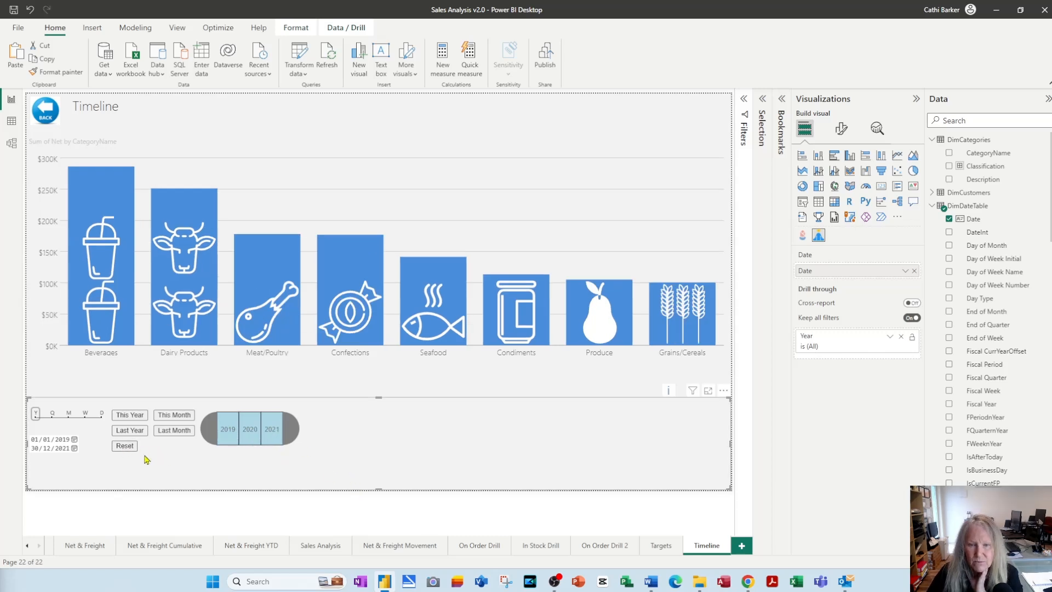
# Switch the timeline to weeks, try W5 and W7 of 2019, and extend the range from W7 to W19
pyautogui.click(85, 413)
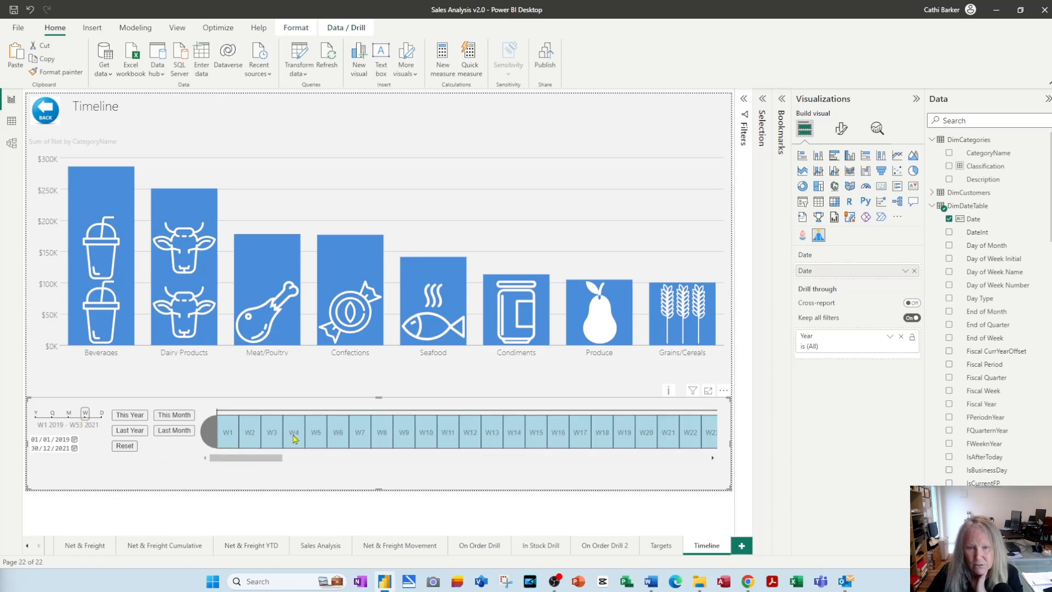
pyautogui.click(322, 437)
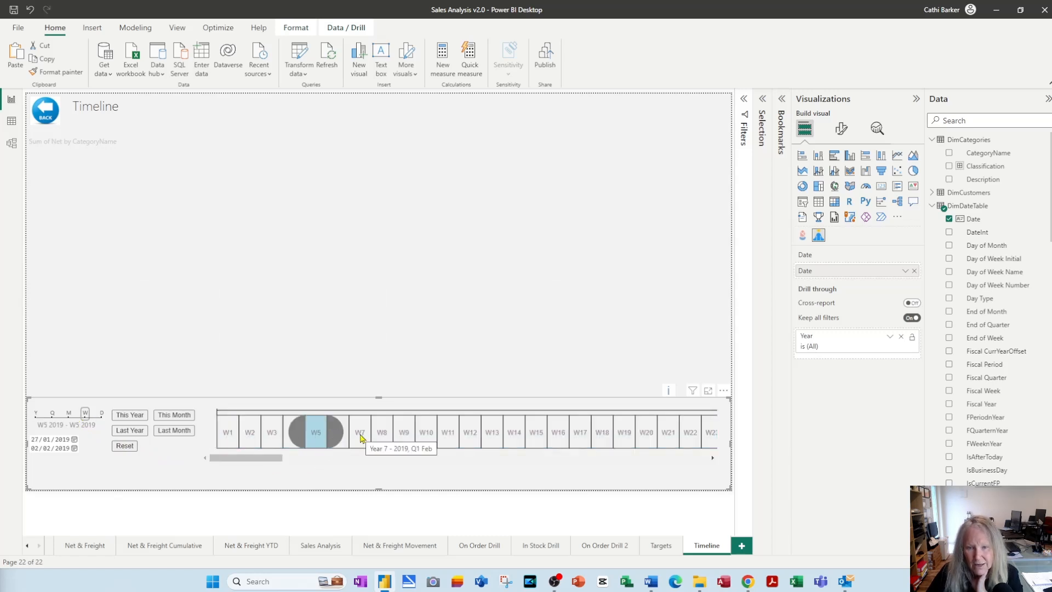
pyautogui.click(362, 440)
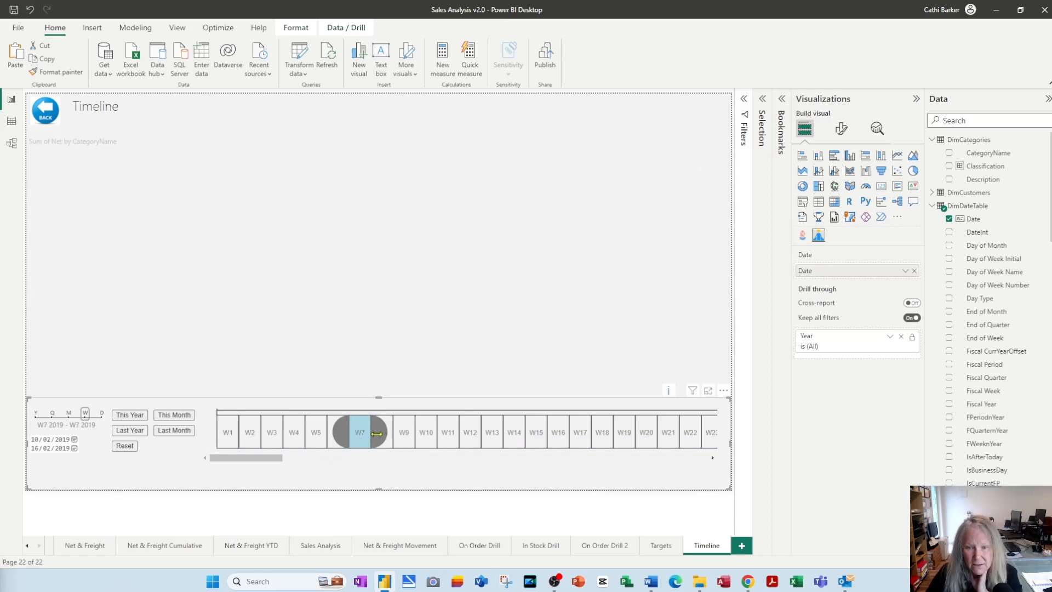
pyautogui.moveTo(374, 434); pyautogui.dragTo(636, 435)
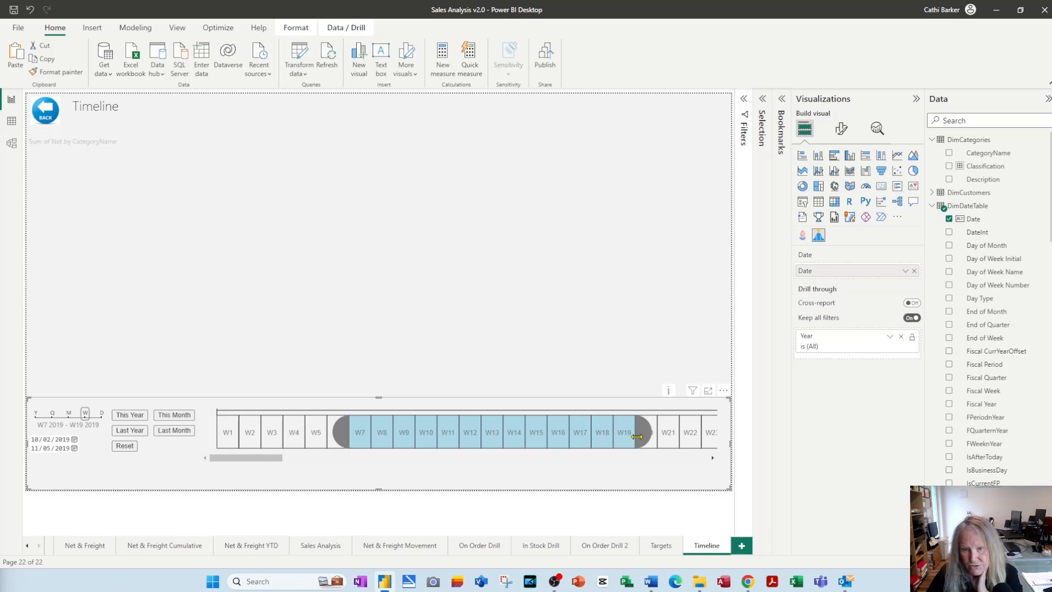
# Switch the timeline to days, filter it to 22 November 2020, and change the selection to 20 November 2020
pyautogui.click(102, 415)
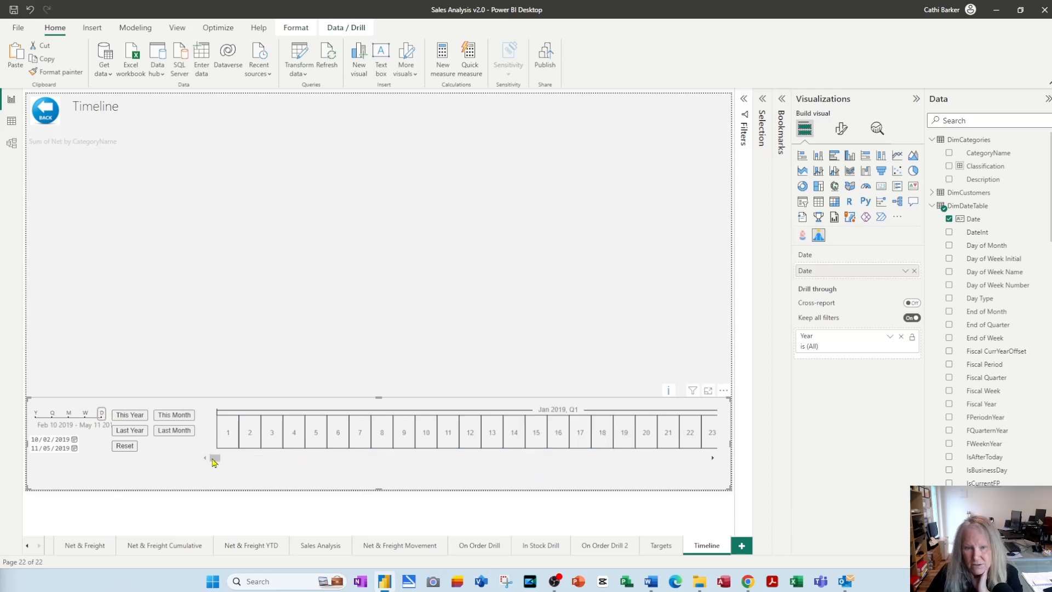
pyautogui.moveTo(213, 458); pyautogui.dragTo(522, 473)
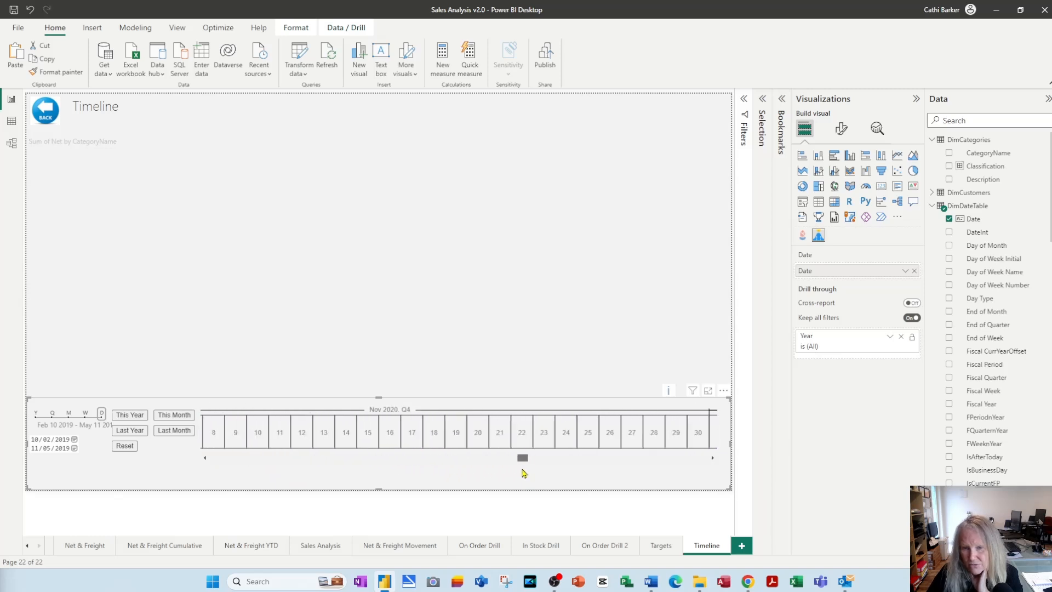
pyautogui.click(529, 437)
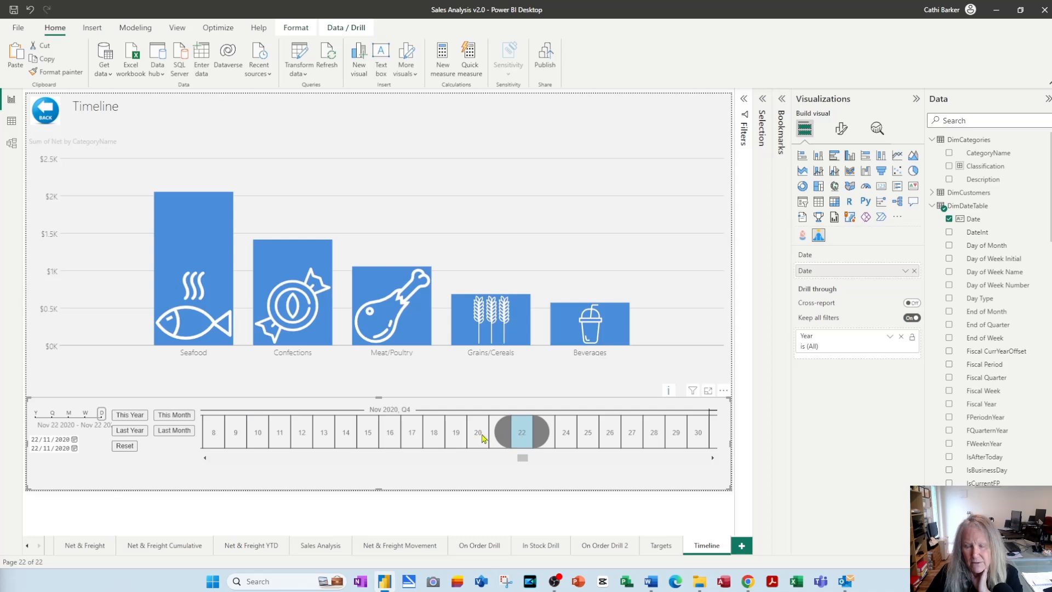
pyautogui.moveTo(507, 434); pyautogui.dragTo(485, 438)
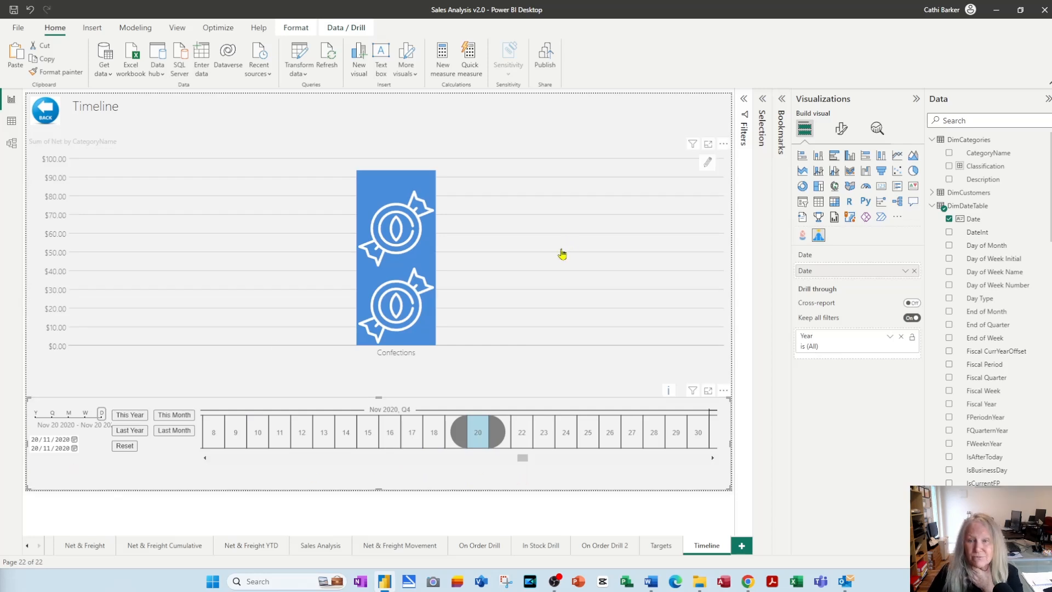
# Search the online visuals gallery for "calendar", look over the available visuals, and close the gallery
pyautogui.click(898, 219)
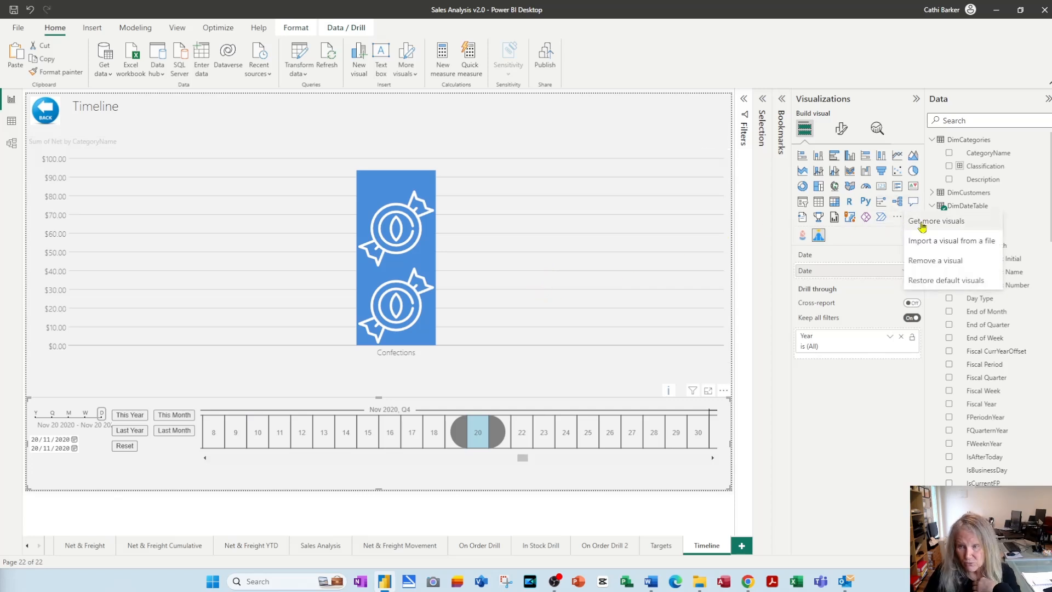
pyautogui.click(923, 225)
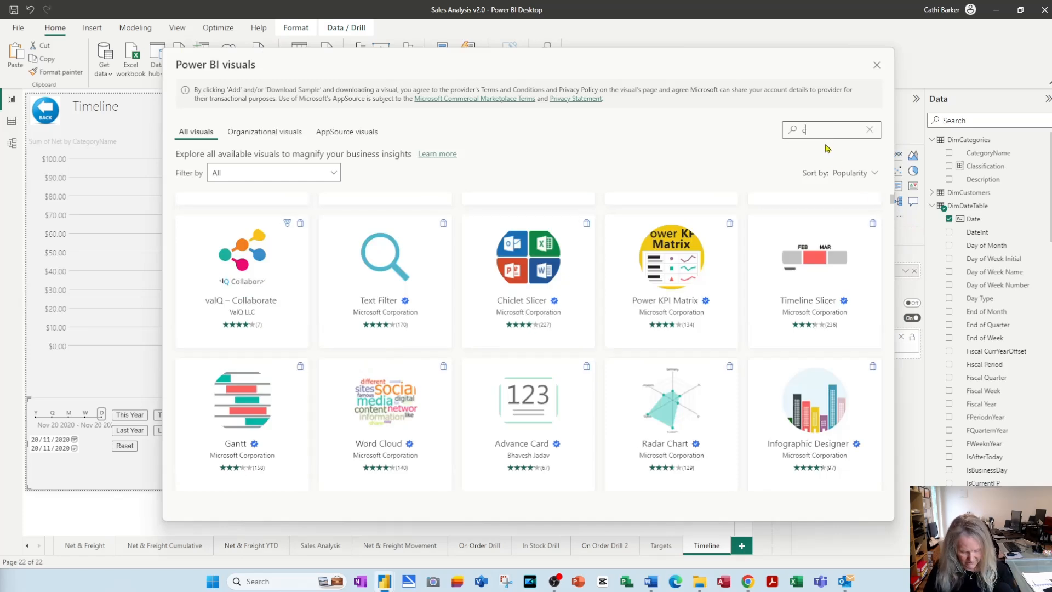
pyautogui.write('calendar')
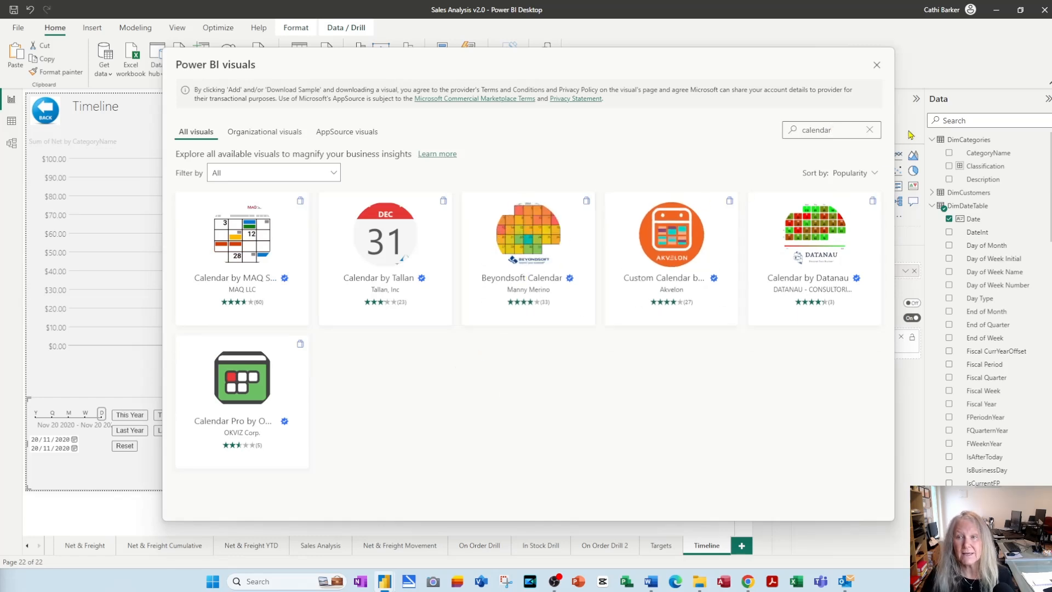
pyautogui.click(878, 67)
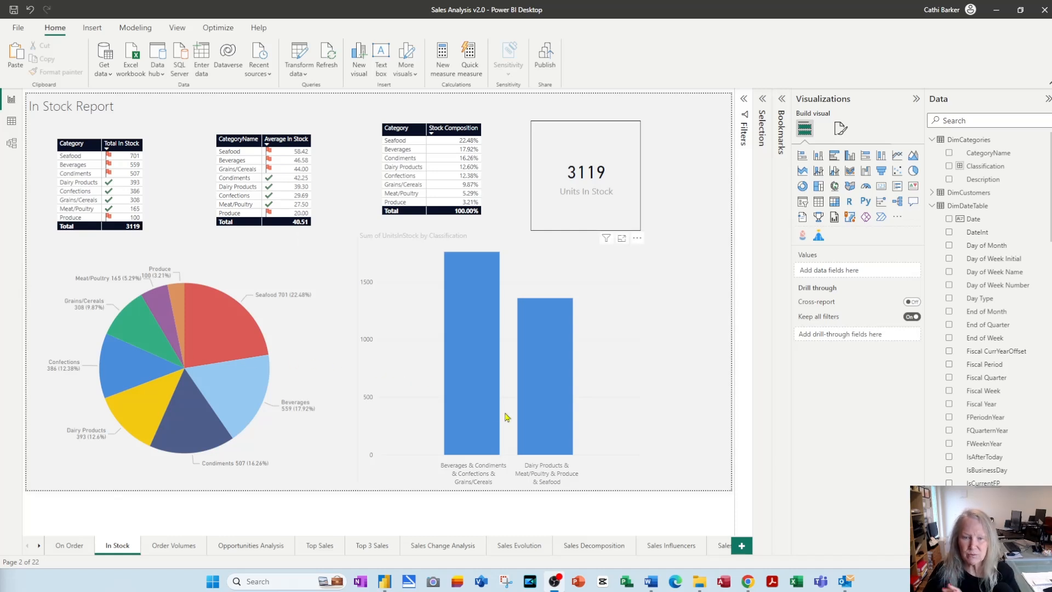
# On the In Stock page, set the Total In Stock table's height to 190 and width to 190
pyautogui.moveTo(481, 420)
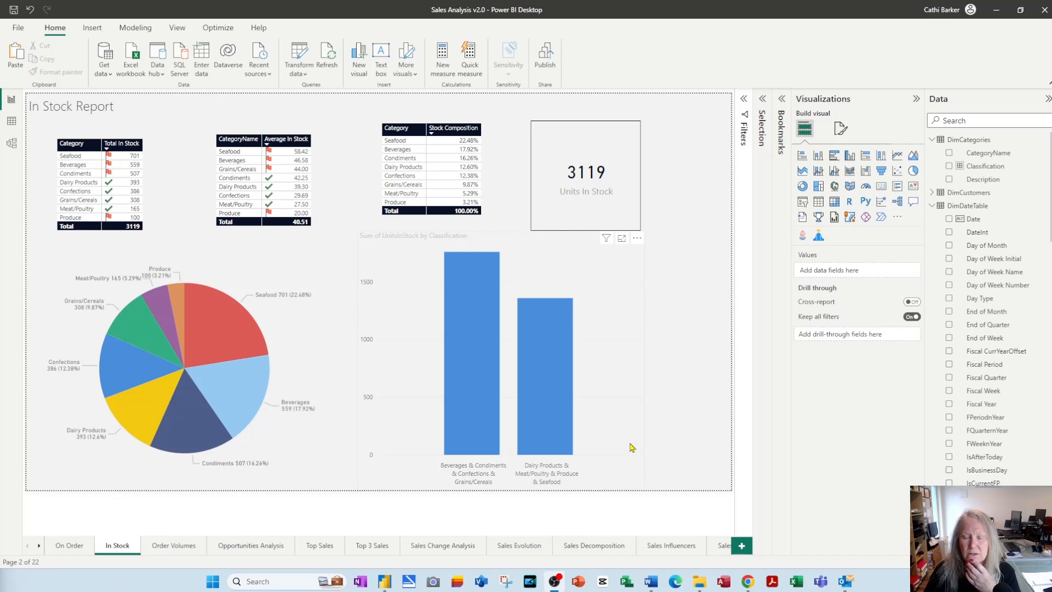
pyautogui.click(125, 241)
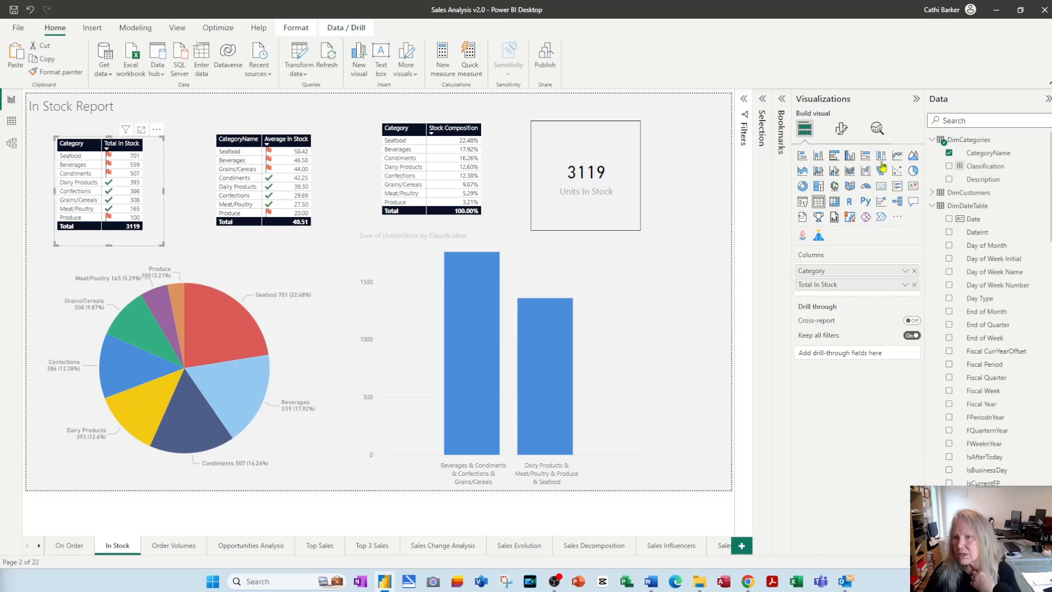
pyautogui.click(847, 133)
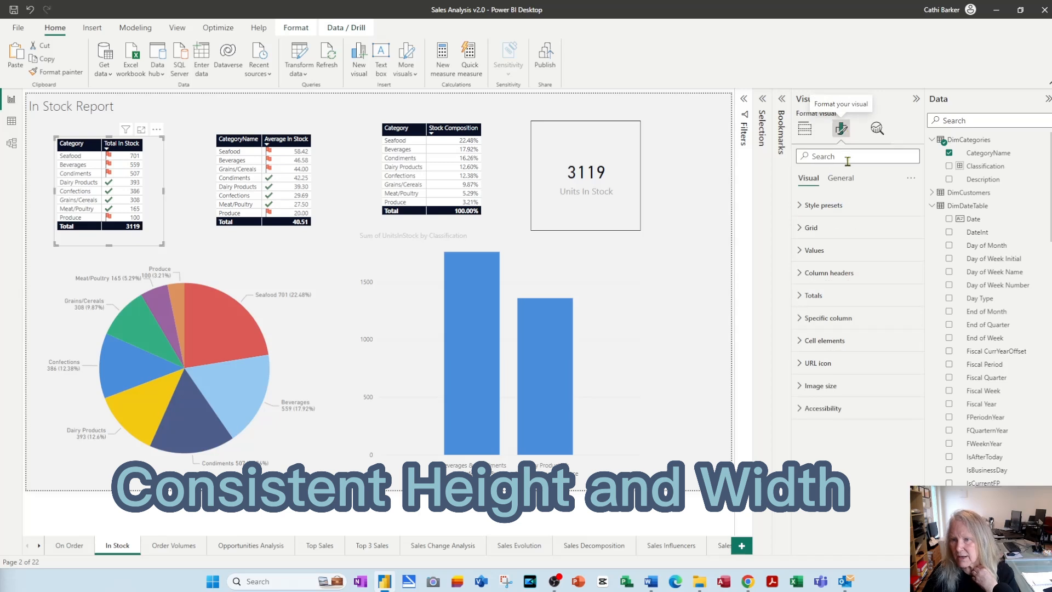
pyautogui.click(840, 179)
pyautogui.click(820, 207)
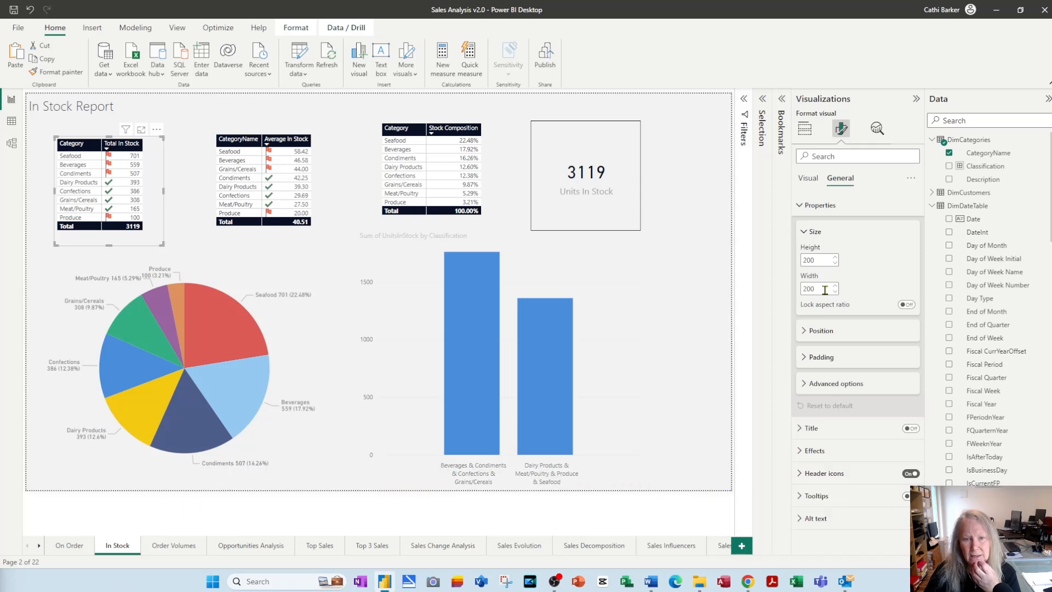
pyautogui.doubleClick(823, 260)
pyautogui.write('190')
pyautogui.press('Return')
pyautogui.press('Tab')
pyautogui.write('190')
pyautogui.press('Return')
pyautogui.press('Tab')
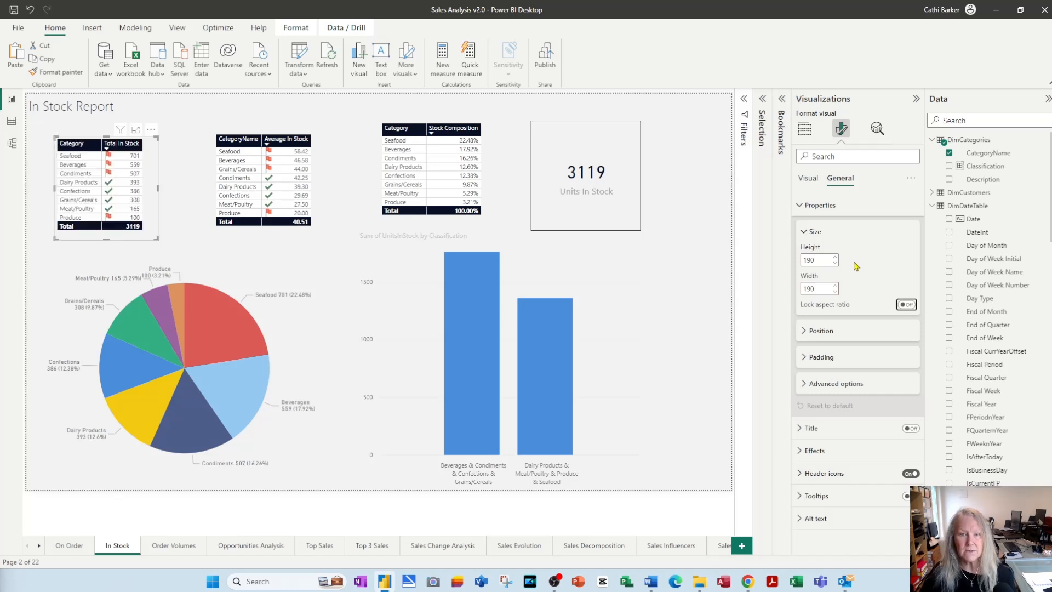
# Select the Total In Stock, Average In Stock and Stock Composition tables together and set their height and width to 190
pyautogui.keyDown('ctrl'); pyautogui.click(297, 237); pyautogui.keyUp('ctrl')
pyautogui.keyDown('ctrl'); pyautogui.click(444, 227); pyautogui.keyUp('ctrl')
pyautogui.keyDown('shift'); pyautogui.click(608, 222); pyautogui.keyUp('shift')
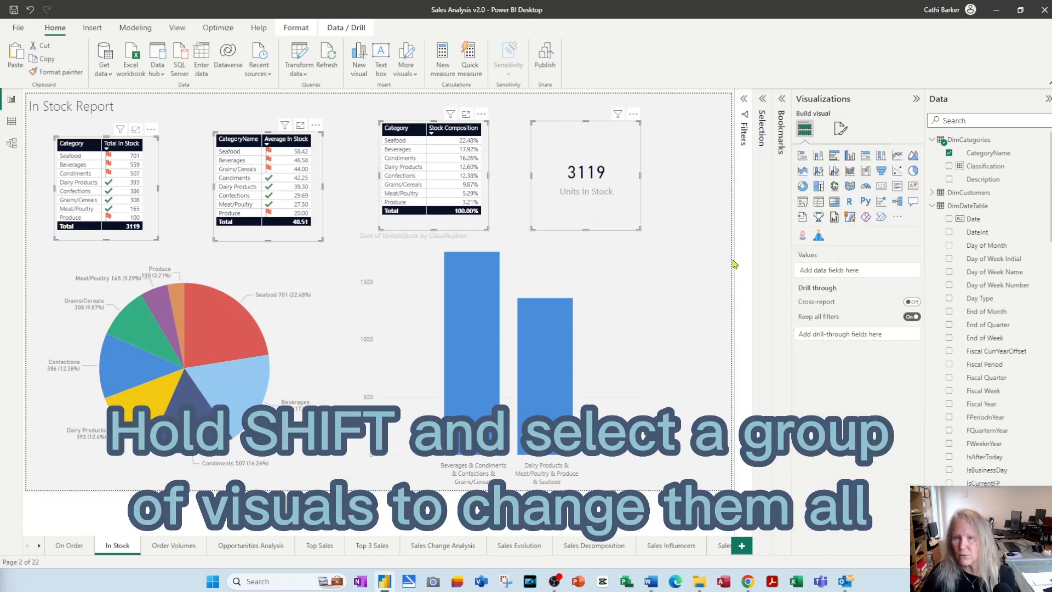
pyautogui.click(841, 128)
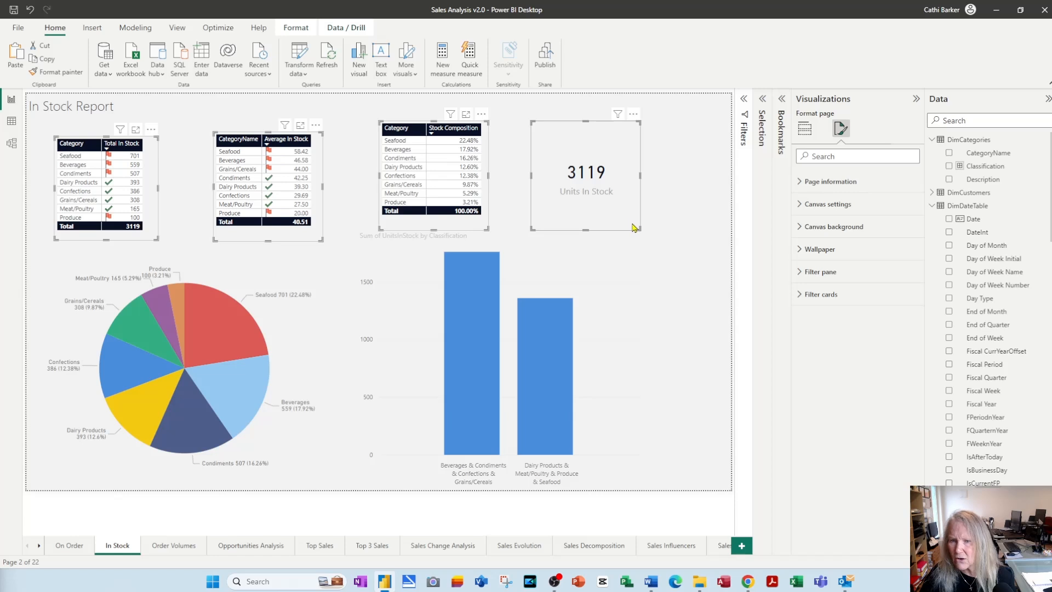
pyautogui.click(617, 225)
pyautogui.click(846, 183)
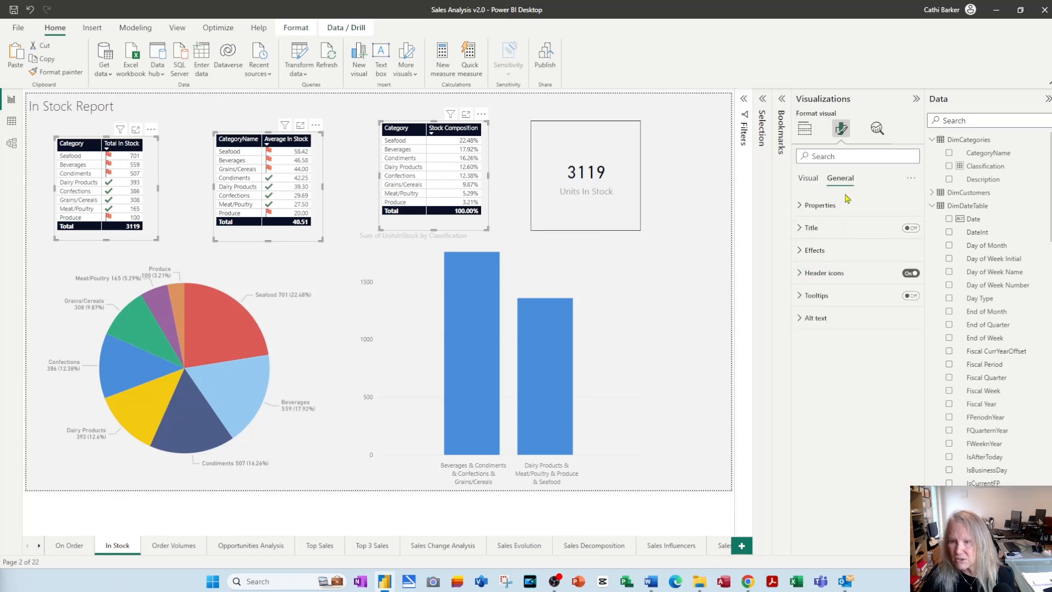
pyautogui.click(821, 205)
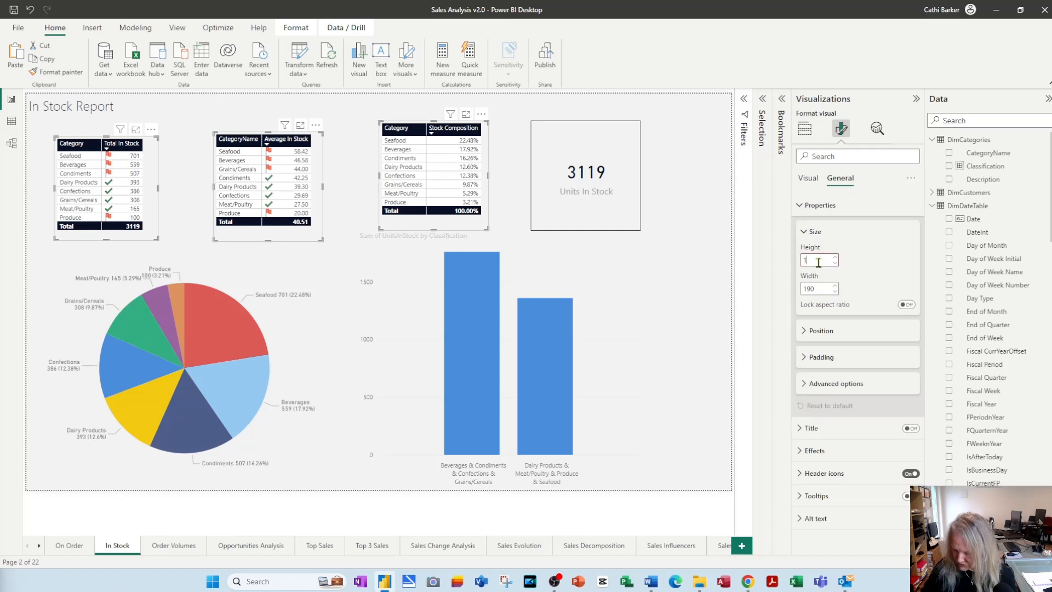
pyautogui.press('Tab')
pyautogui.press('Return')
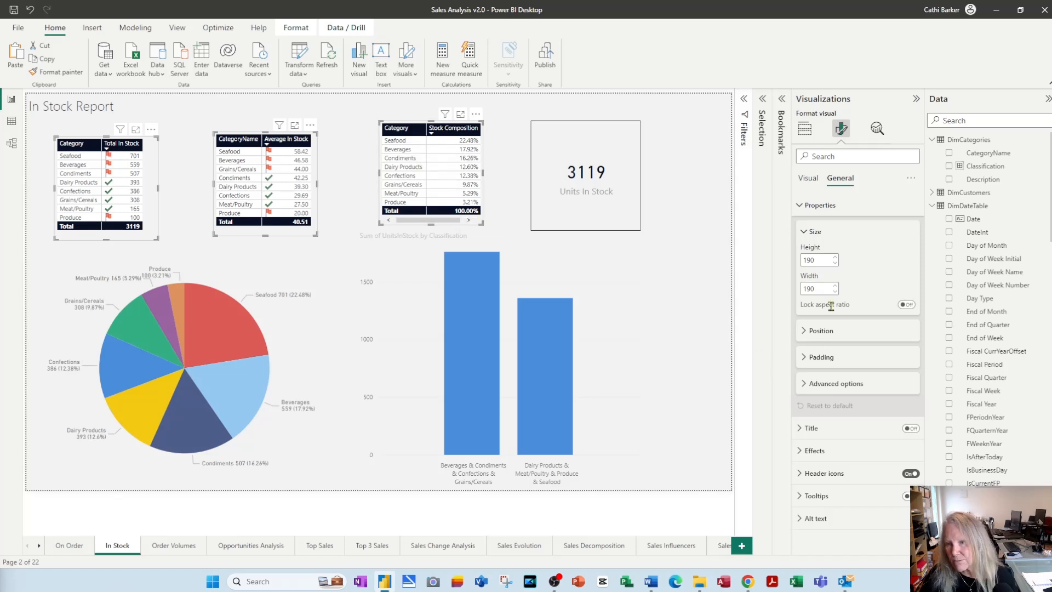
# Set the width of the three selected tables to 195
pyautogui.doubleClick(807, 288)
pyautogui.write('1')
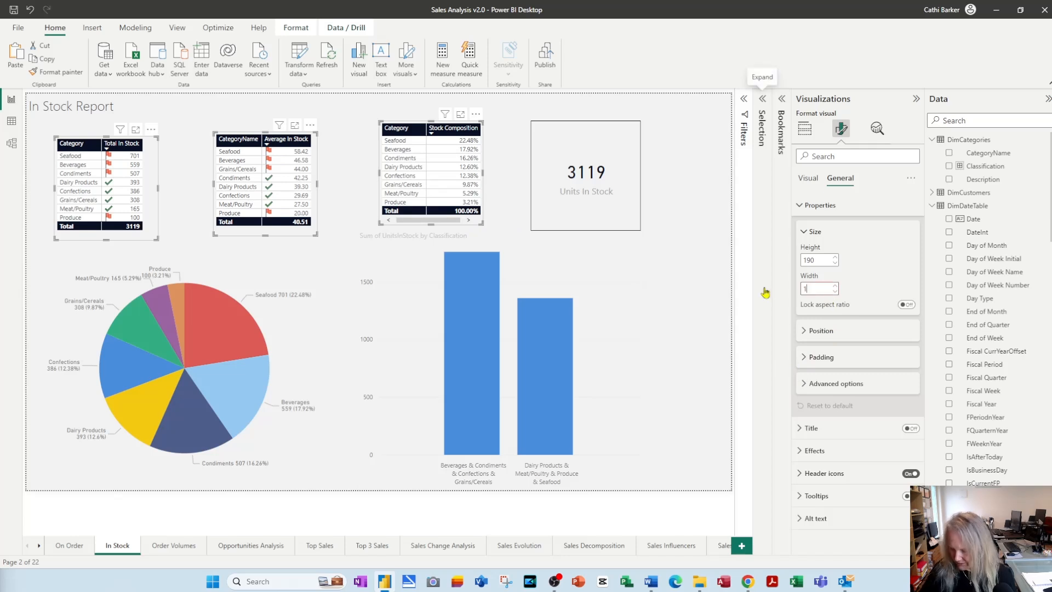
pyautogui.write('95')
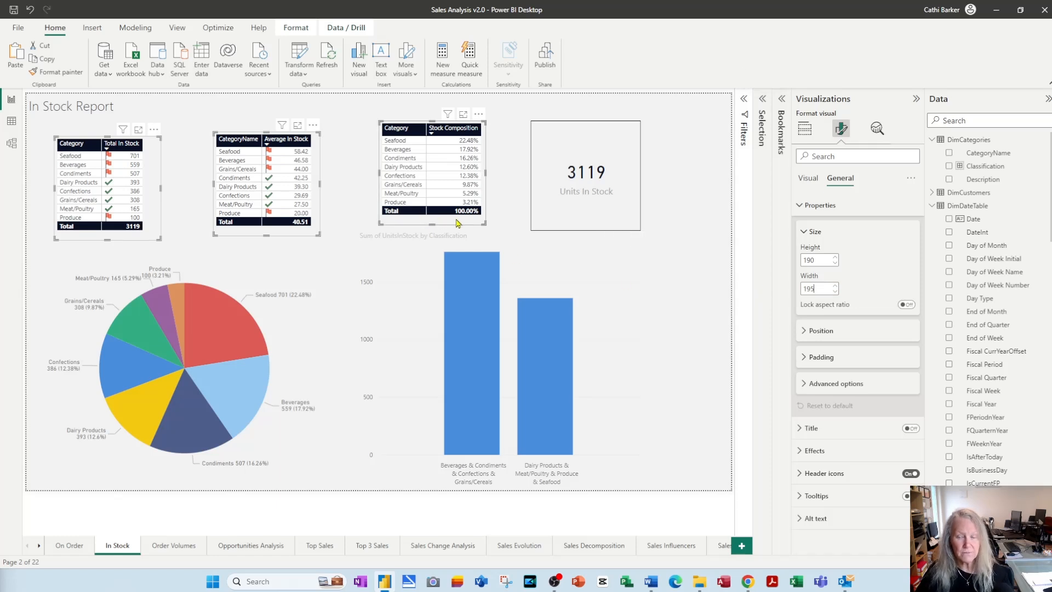
# Resize the Units In Stock card to a height of 190 and a width of 195
pyautogui.click(594, 225)
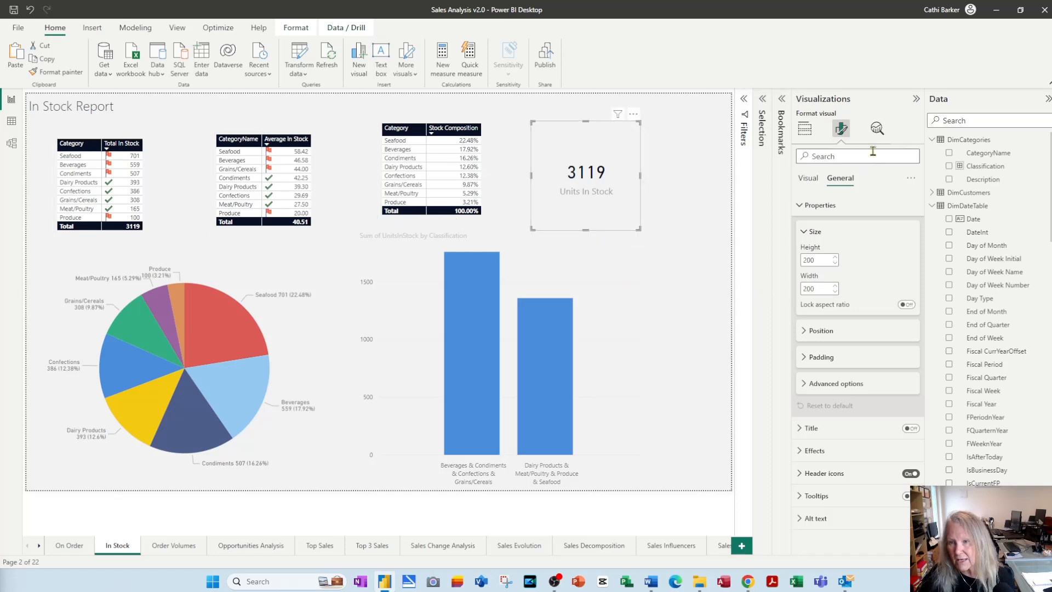
pyautogui.doubleClick(821, 258)
pyautogui.write('190')
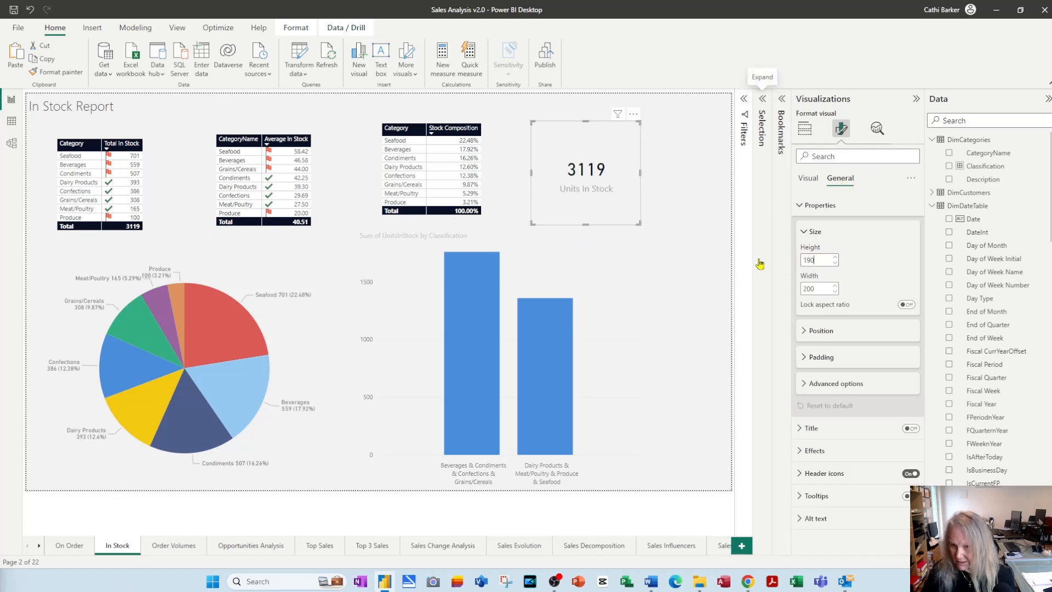
pyautogui.press('Tab')
pyautogui.write('195')
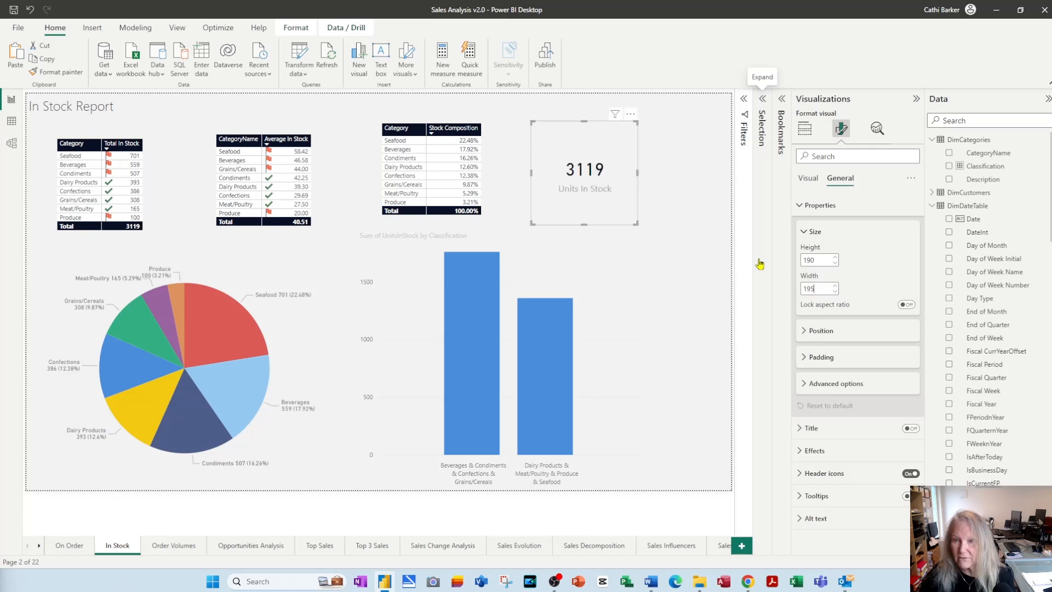
# Move the Total In Stock table slightly up and outward, and the Units In Stock card toward the opposite page edge
pyautogui.click(460, 222)
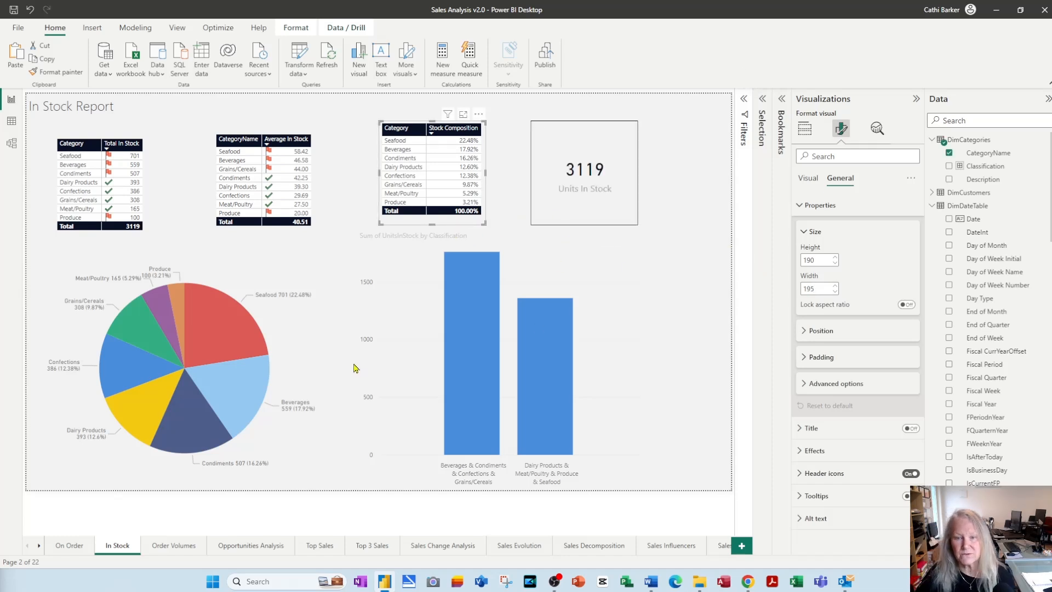
pyautogui.click(158, 235)
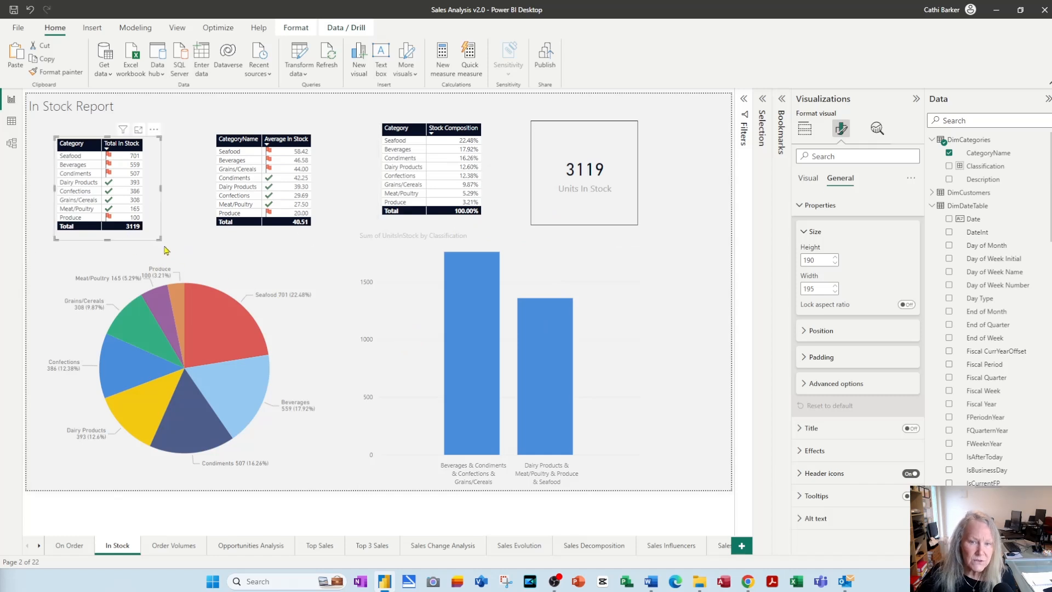
pyautogui.moveTo(158, 233); pyautogui.dragTo(150, 220)
pyautogui.moveTo(634, 221); pyautogui.dragTo(699, 228)
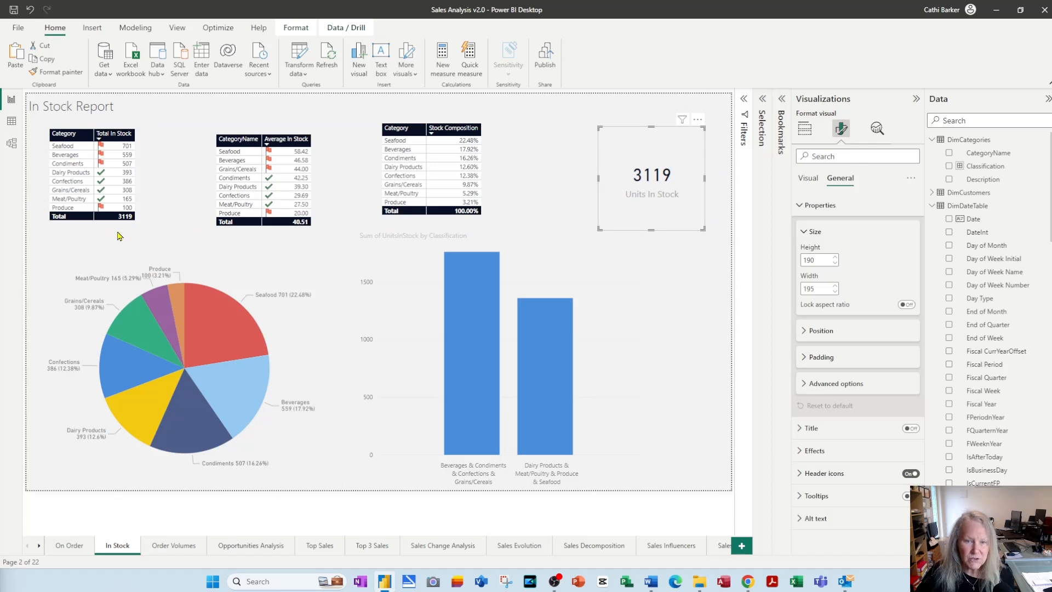
# Select the three tables and the Units In Stock card together and distribute them horizontally
pyautogui.click(109, 236)
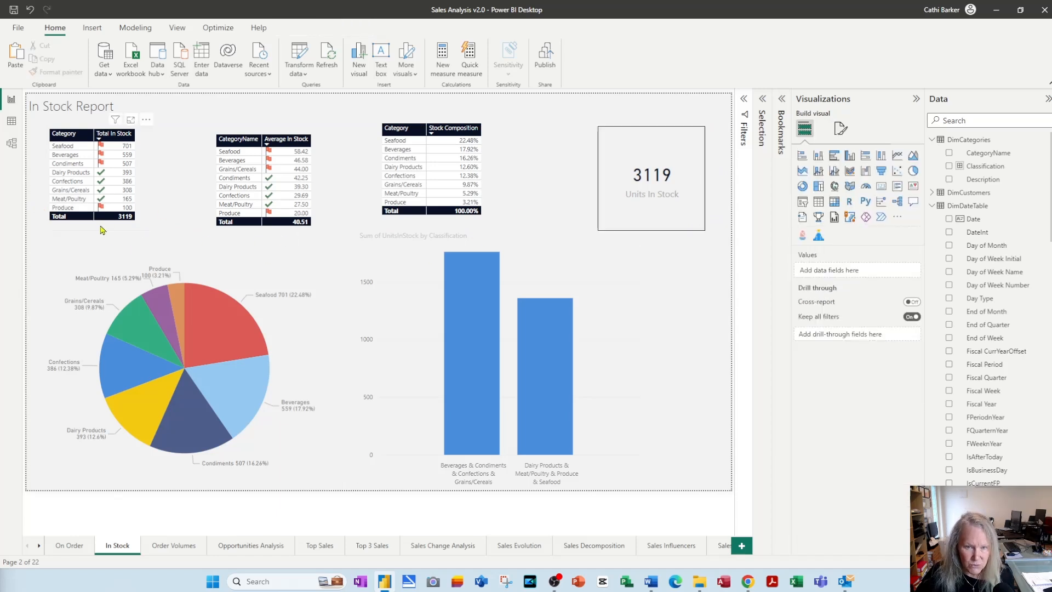
pyautogui.click(100, 231)
pyautogui.keyDown('ctrl'); pyautogui.click(261, 233); pyautogui.keyUp('ctrl')
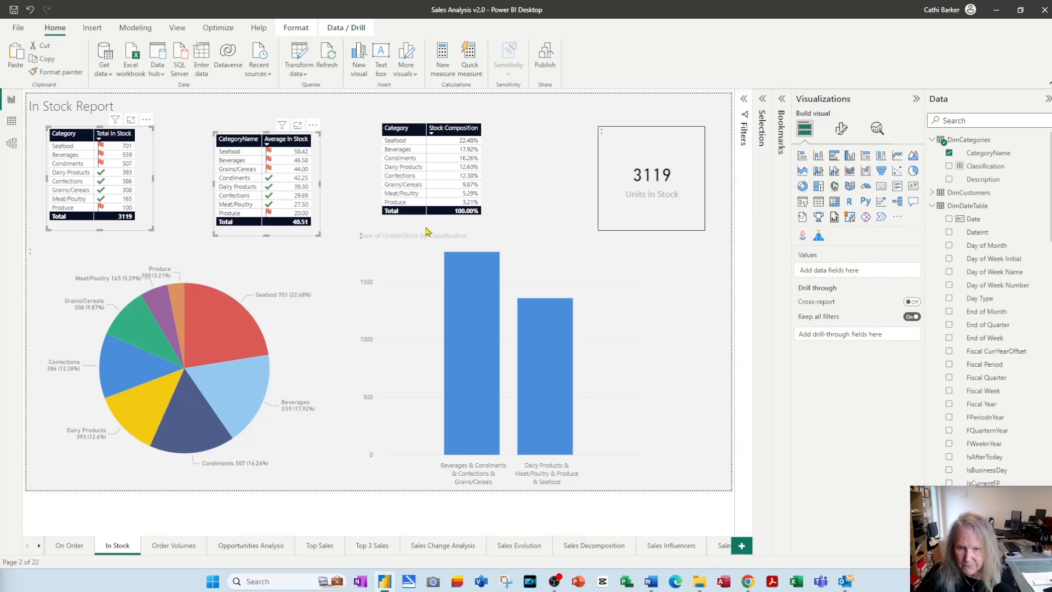
pyautogui.click(457, 225)
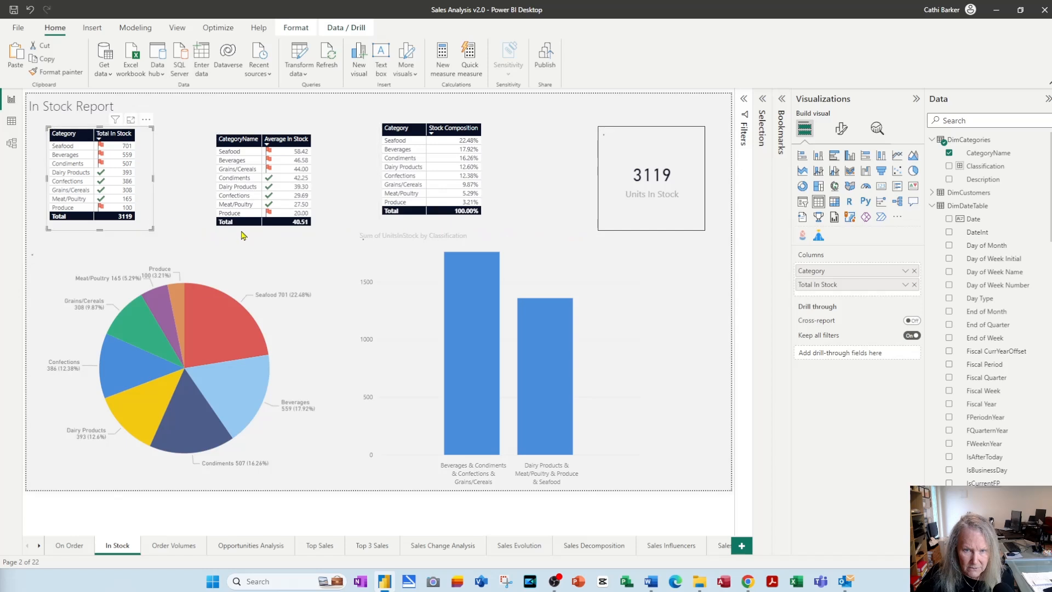
pyautogui.keyDown('ctrl'); pyautogui.click(297, 231); pyautogui.keyUp('ctrl')
pyautogui.keyDown('ctrl'); pyautogui.click(449, 225); pyautogui.keyUp('ctrl')
pyautogui.keyDown('ctrl'); pyautogui.click(645, 223); pyautogui.keyUp('ctrl')
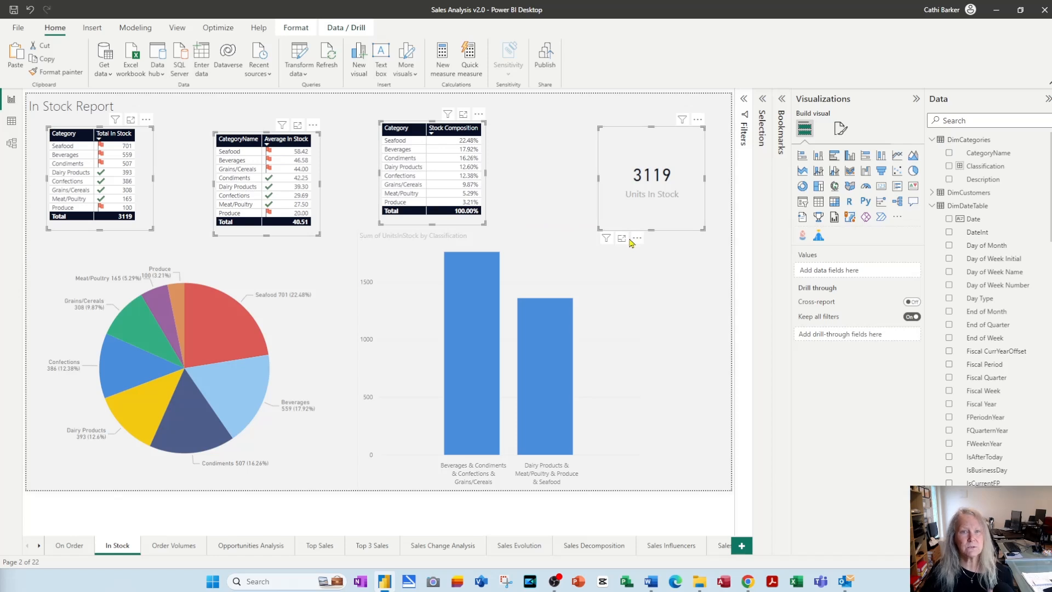
pyautogui.click(303, 31)
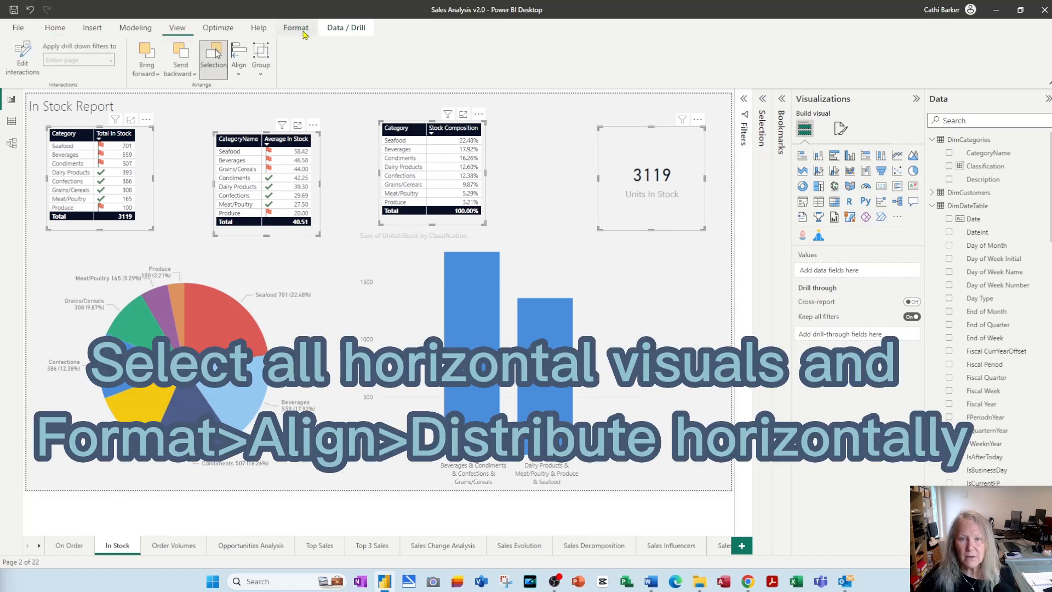
pyautogui.click(240, 70)
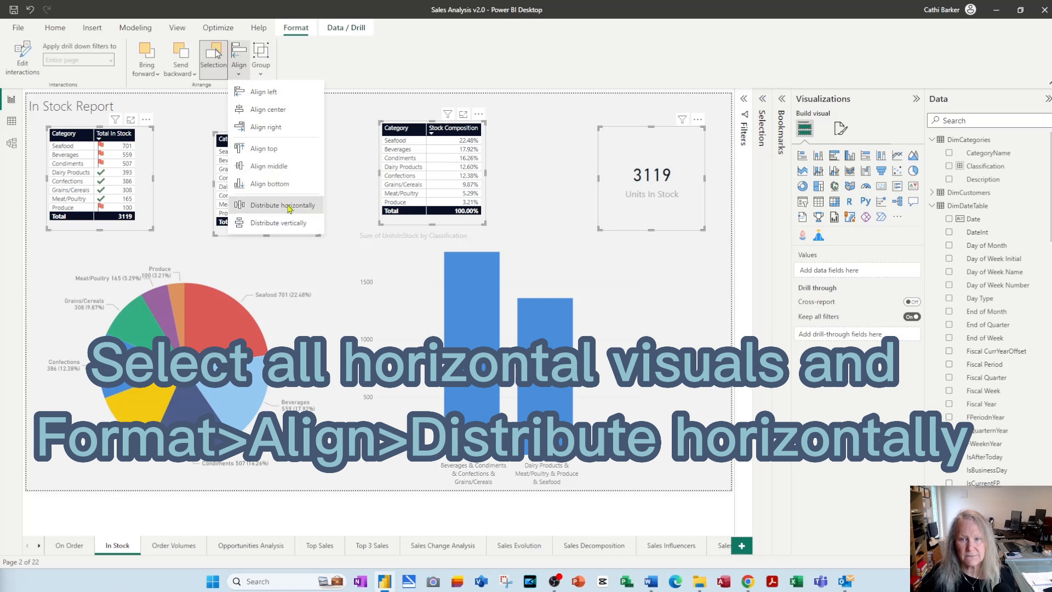
pyautogui.click(289, 205)
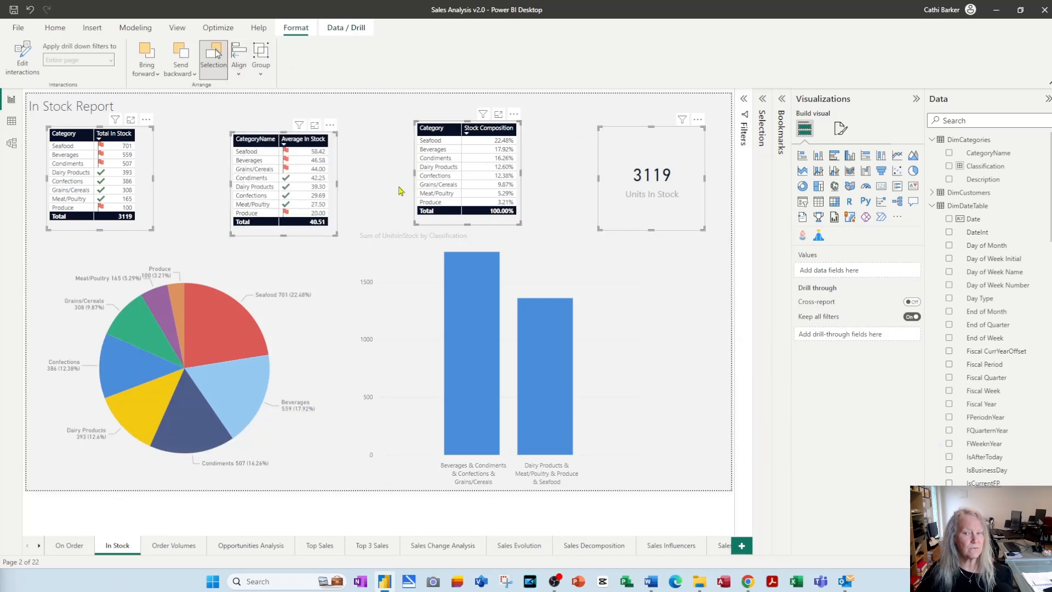
# Align the bottom edges of the three tables and the card, and clear the selection
pyautogui.click(239, 66)
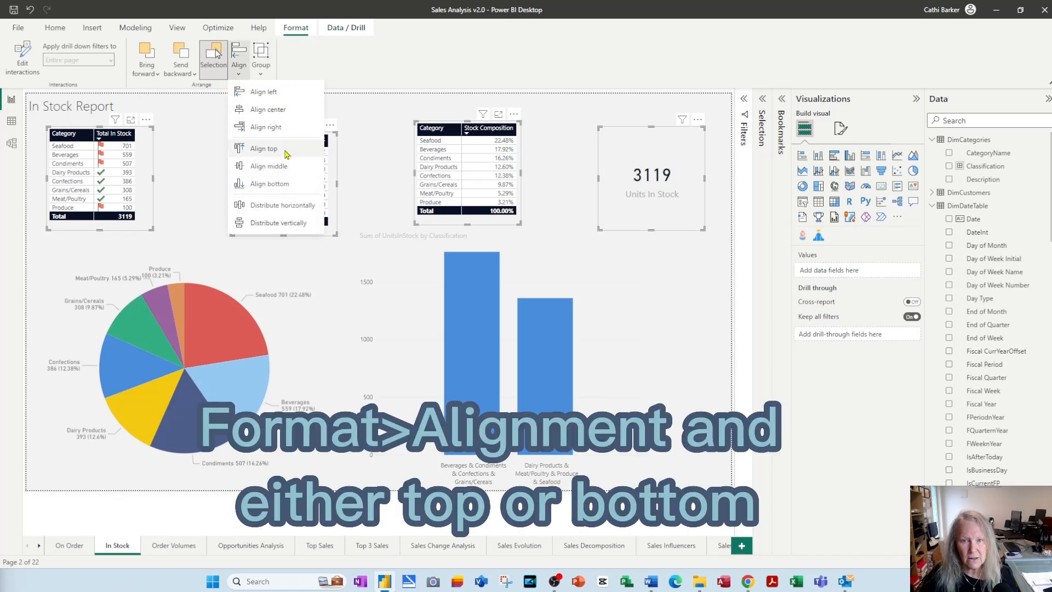
pyautogui.click(272, 184)
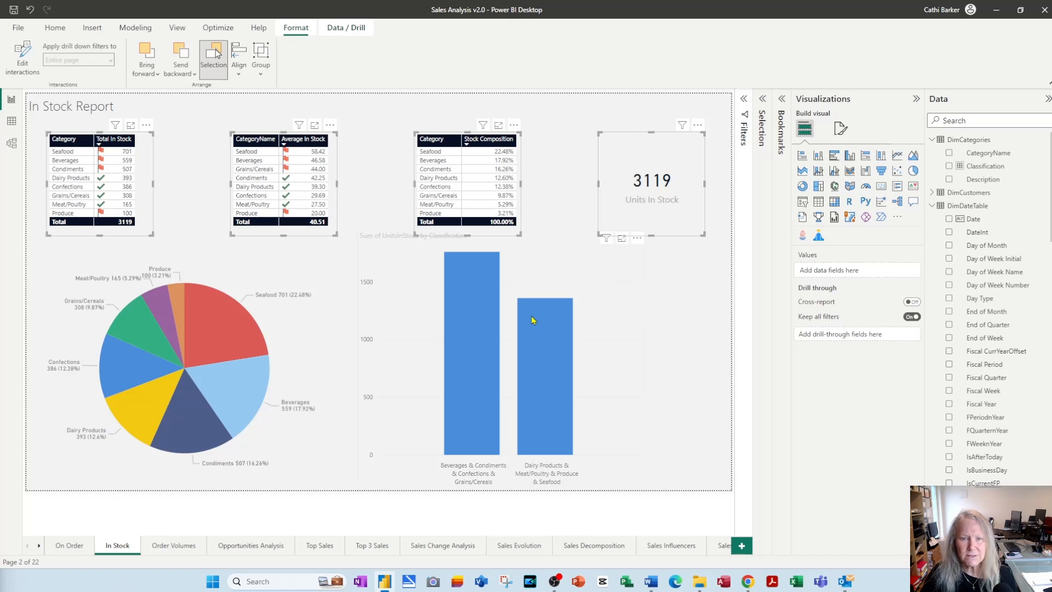
pyautogui.click(191, 176)
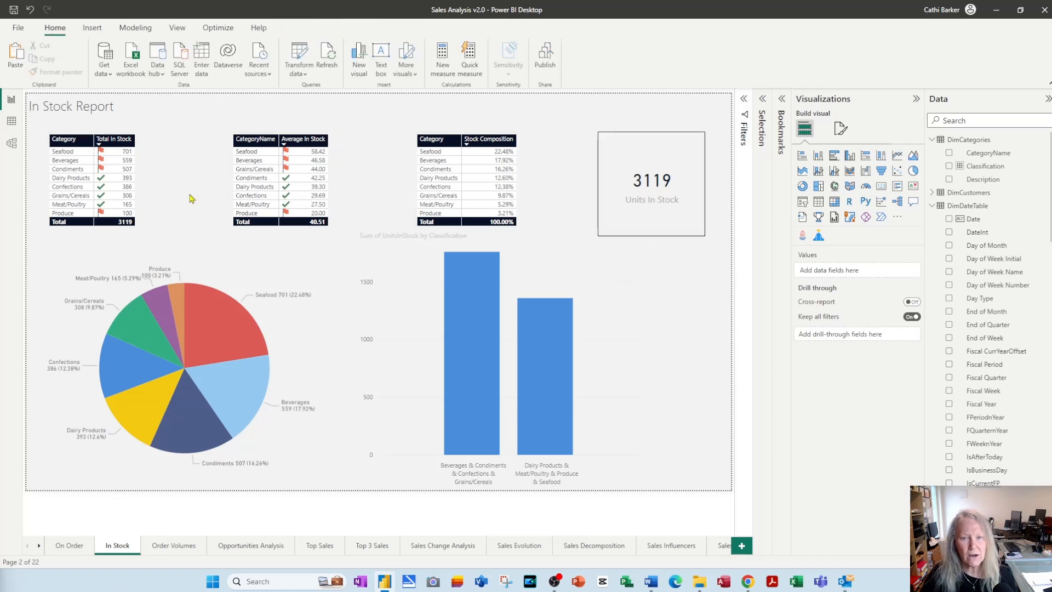
# Turn off the visual border of the Units In Stock card and clear the selection
pyautogui.click(695, 231)
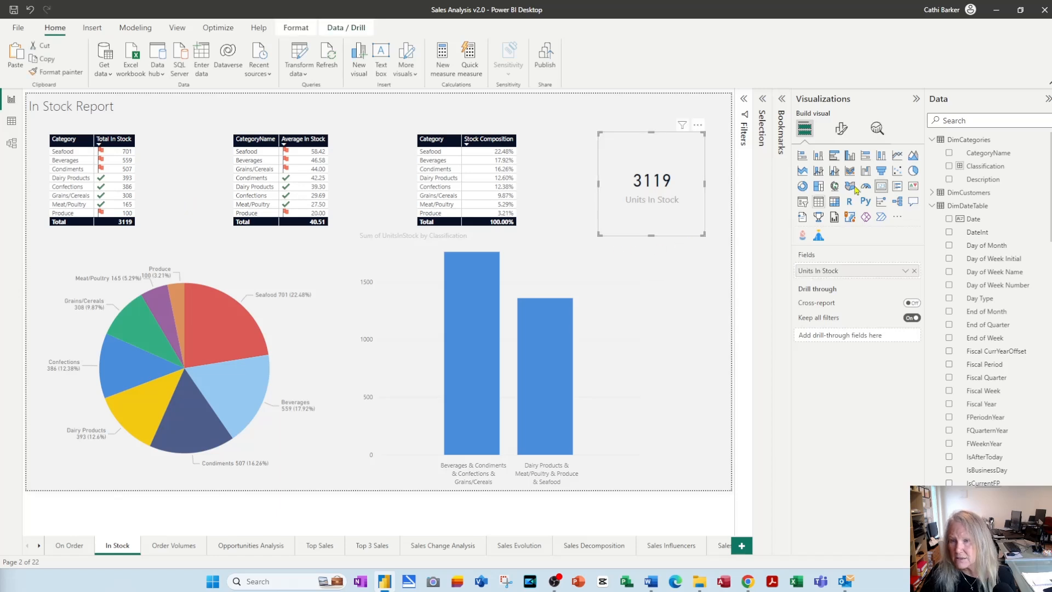
pyautogui.click(841, 128)
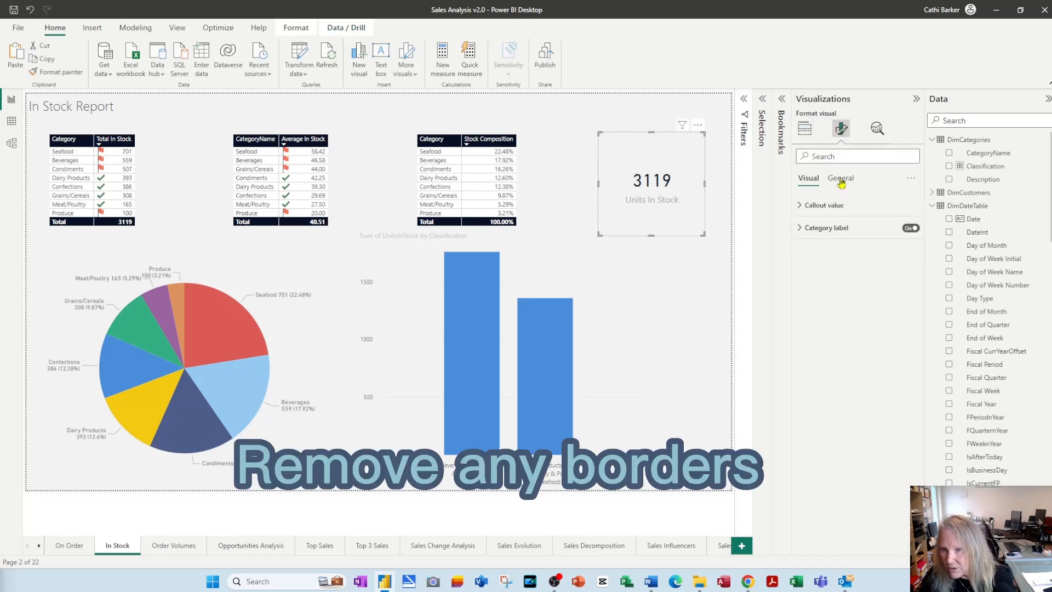
pyautogui.click(801, 209)
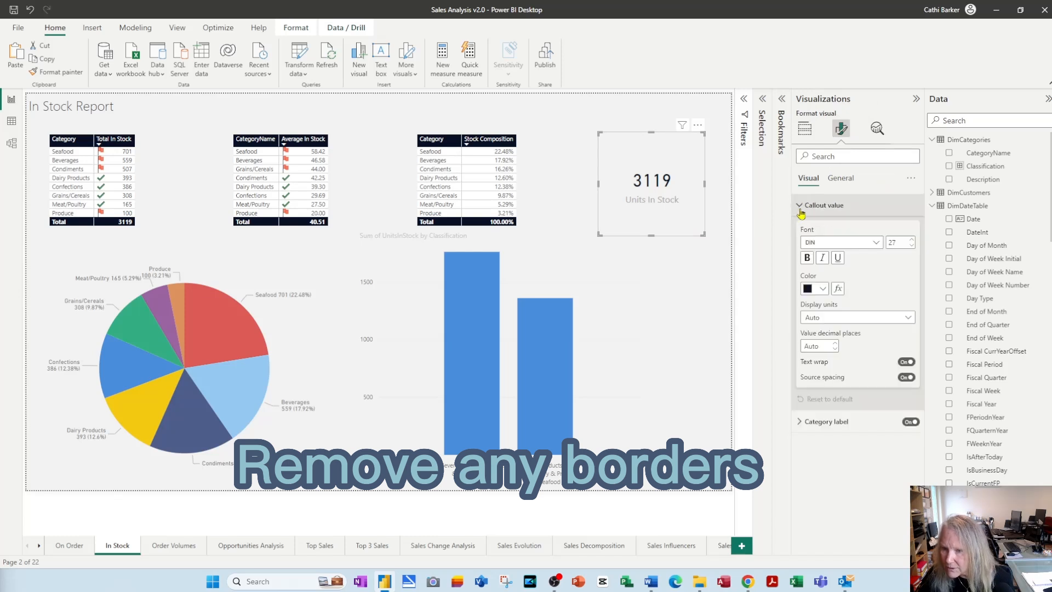
pyautogui.click(855, 155)
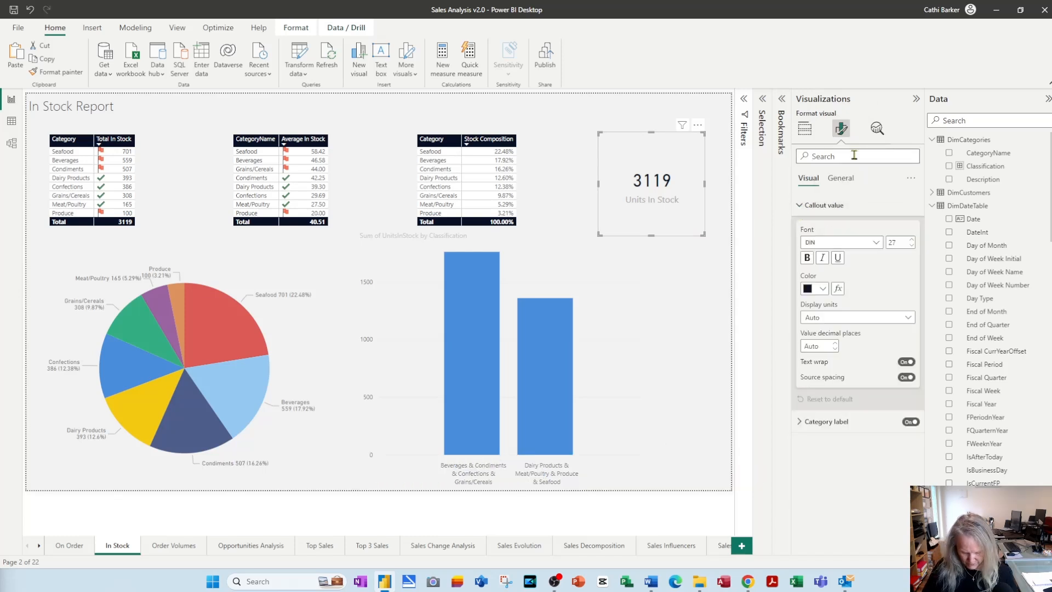
pyautogui.write('border')
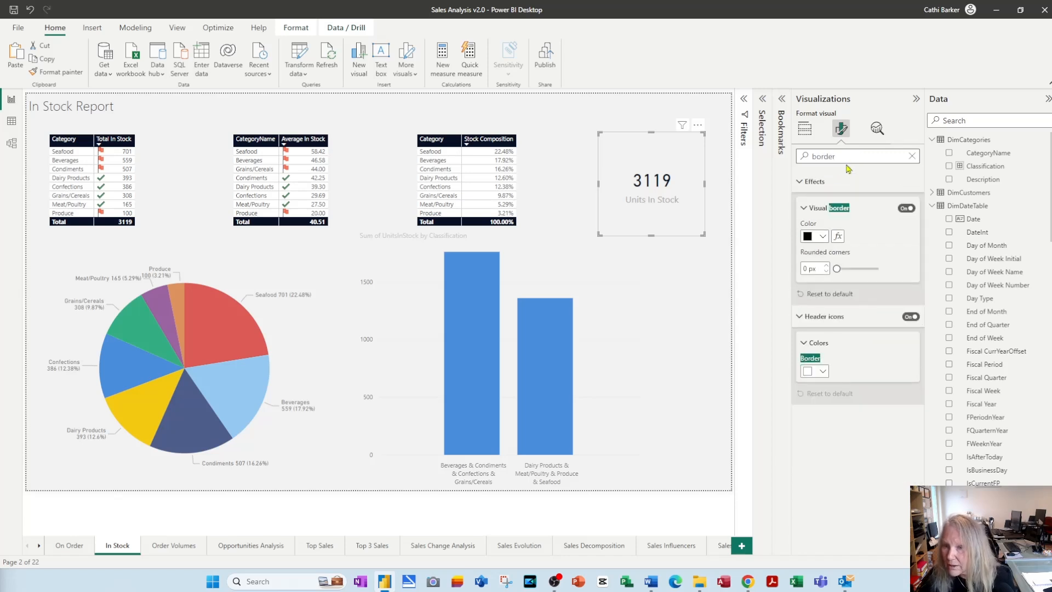
pyautogui.click(905, 211)
pyautogui.click(906, 209)
pyautogui.click(713, 341)
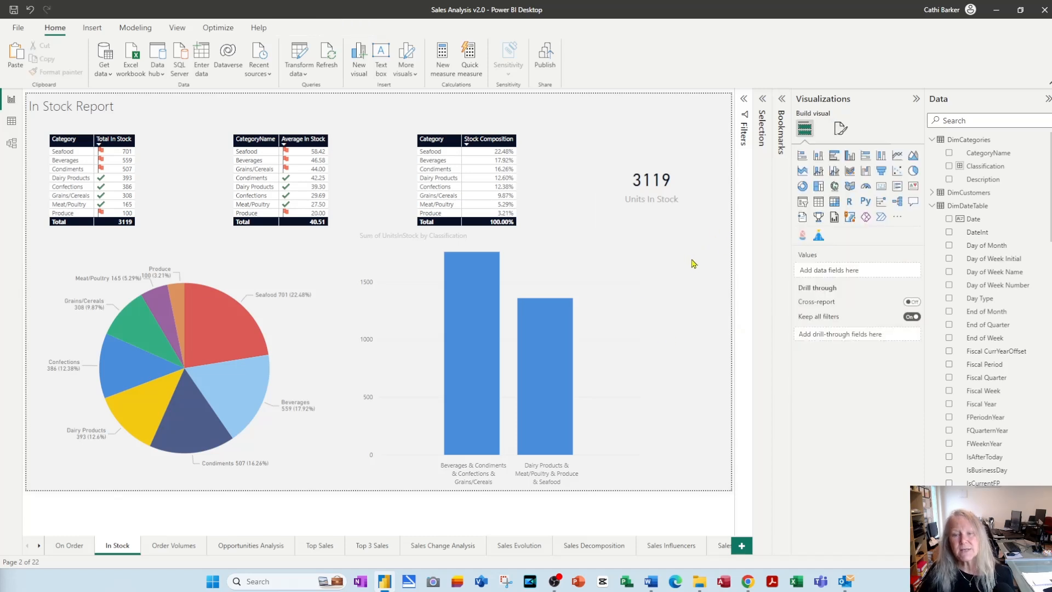
# Reduce the heights of the Units In Stock column chart and the pie chart by lowering their upper edges
pyautogui.click(500, 241)
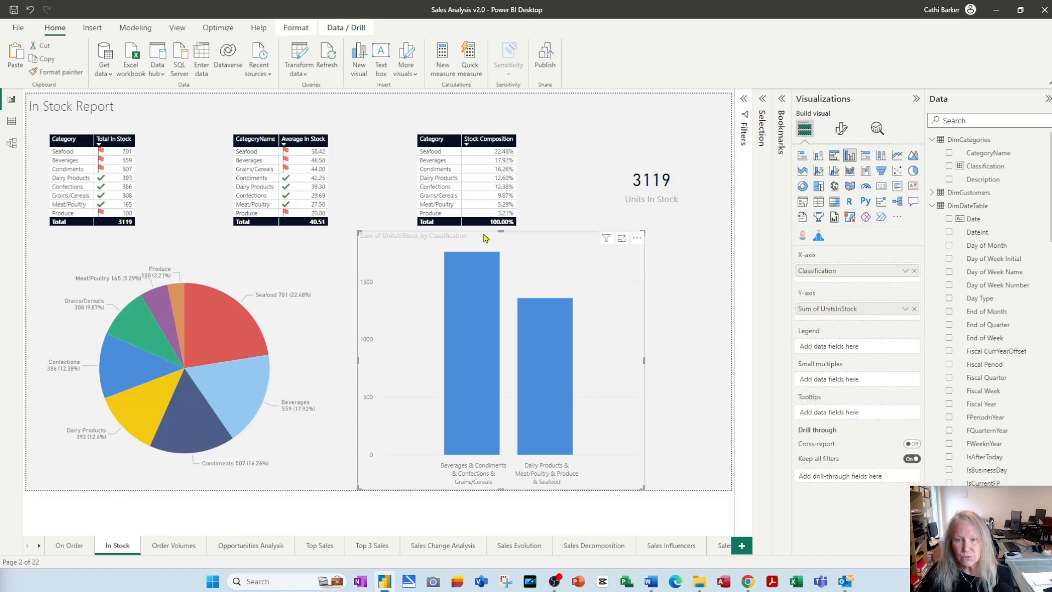
pyautogui.moveTo(499, 233); pyautogui.dragTo(501, 287)
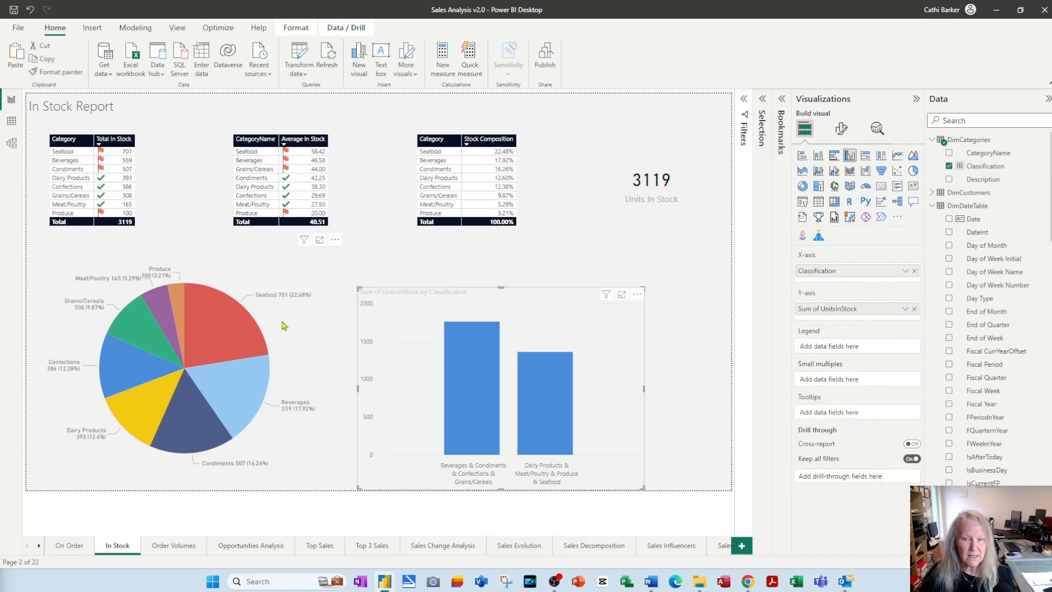
pyautogui.click(285, 321)
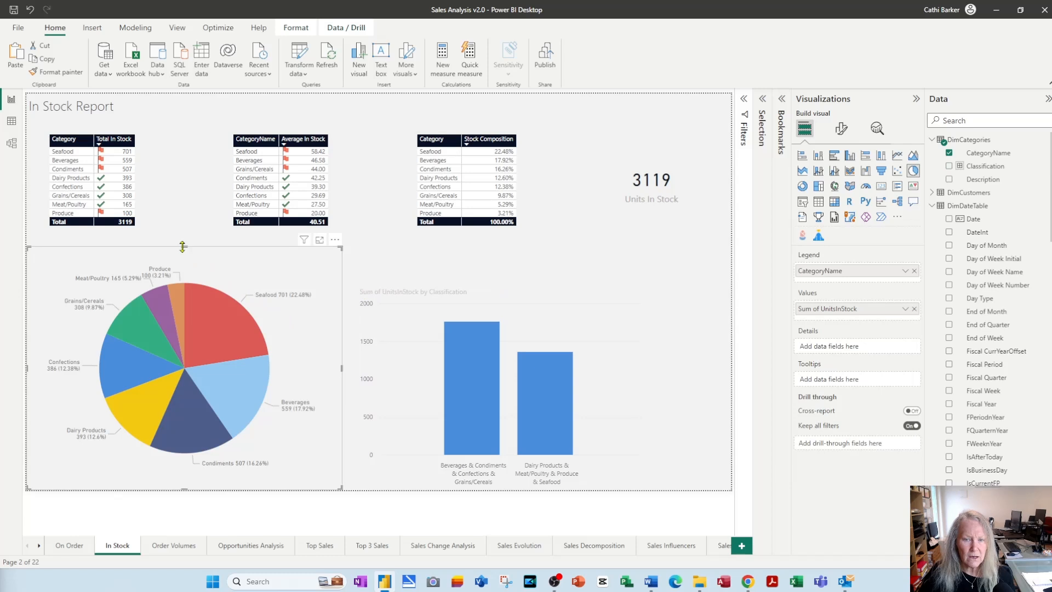
pyautogui.moveTo(182, 246); pyautogui.dragTo(183, 280)
pyautogui.click(351, 264)
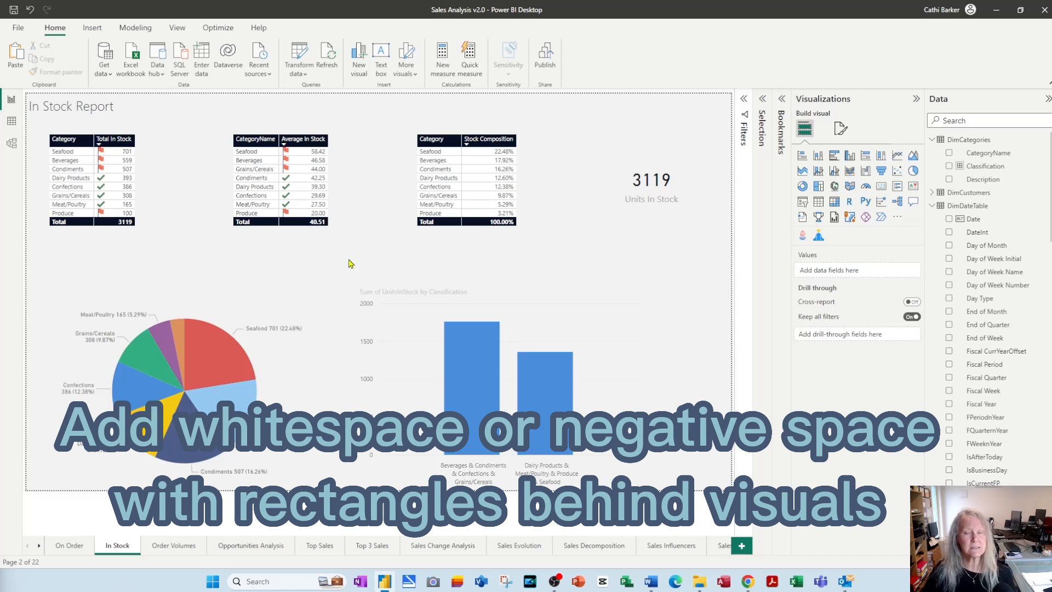
# Insert a plain rectangle shape on the In Stock page
pyautogui.click(92, 28)
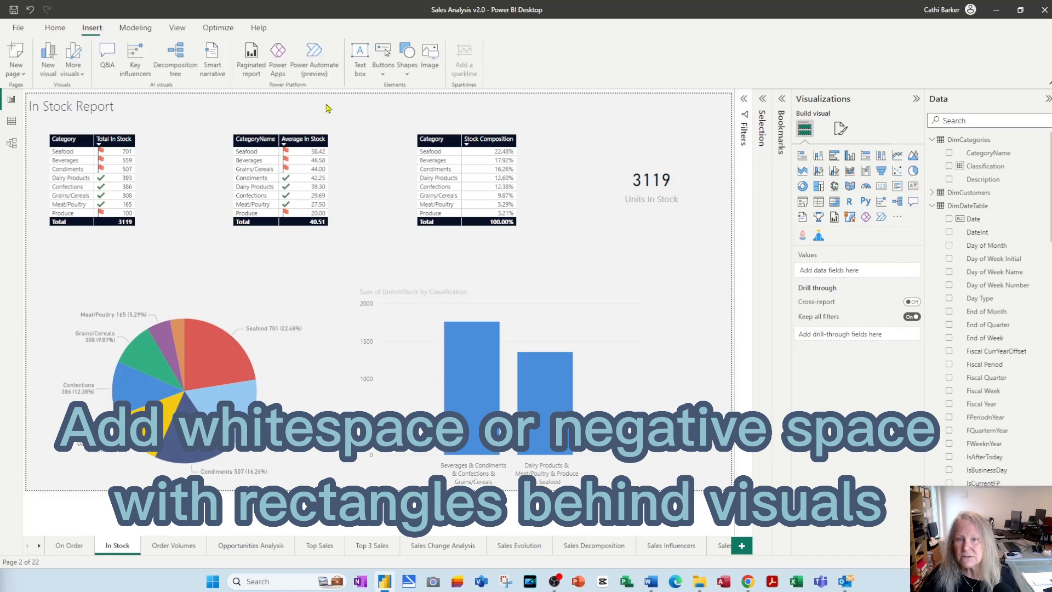
pyautogui.click(406, 66)
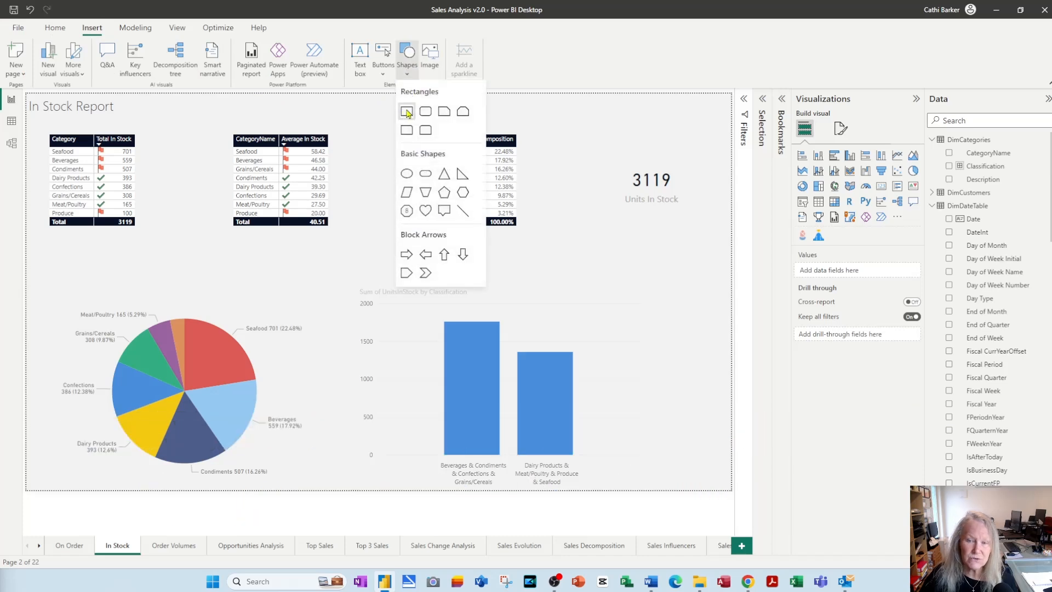
pyautogui.click(407, 112)
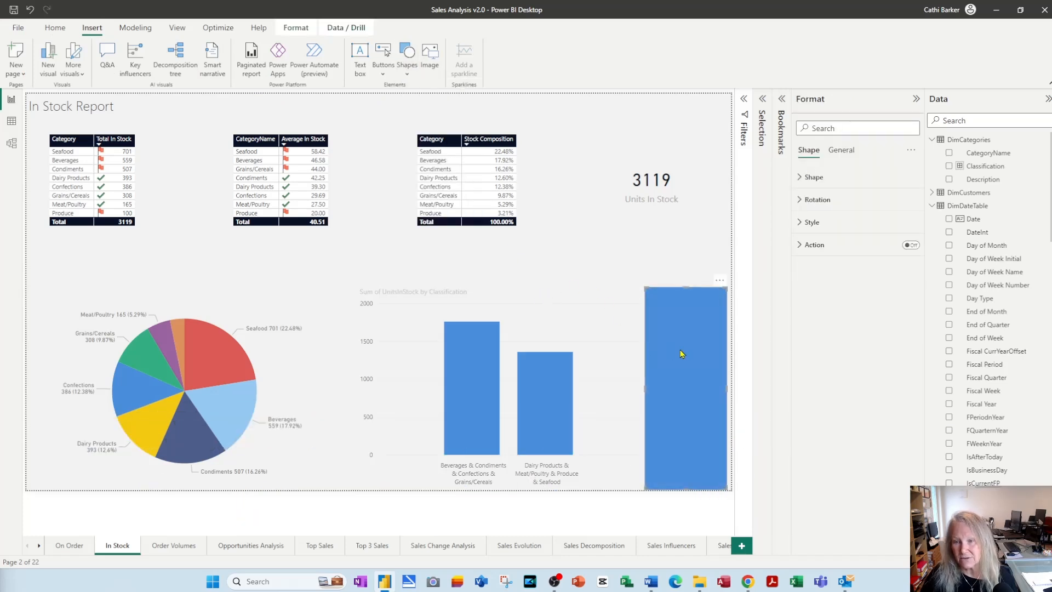
# Set the rectangle's height to 210 and its width to 157
pyautogui.click(841, 150)
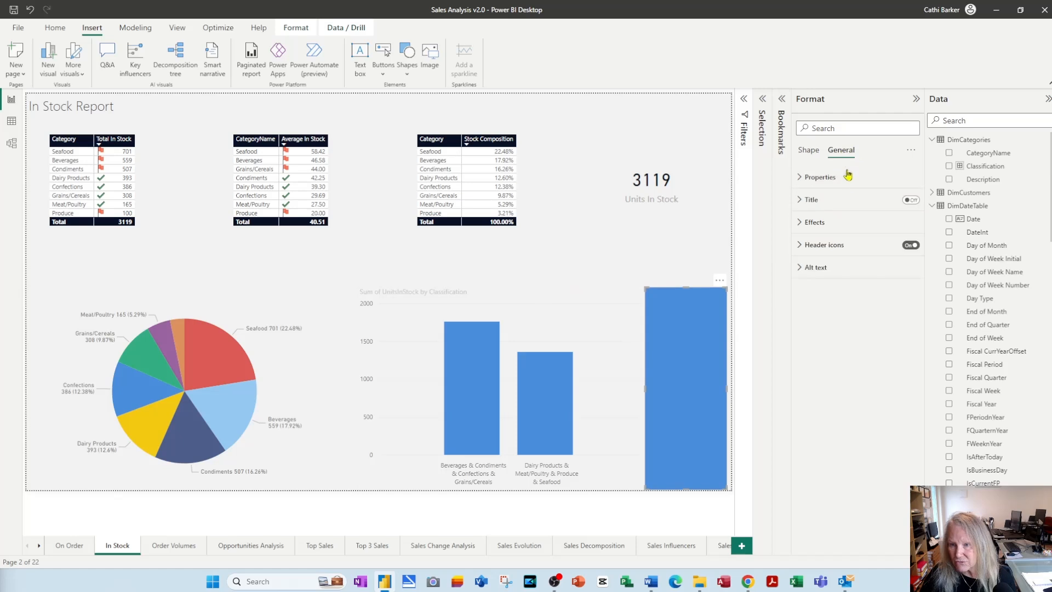
pyautogui.click(826, 178)
pyautogui.doubleClick(828, 231)
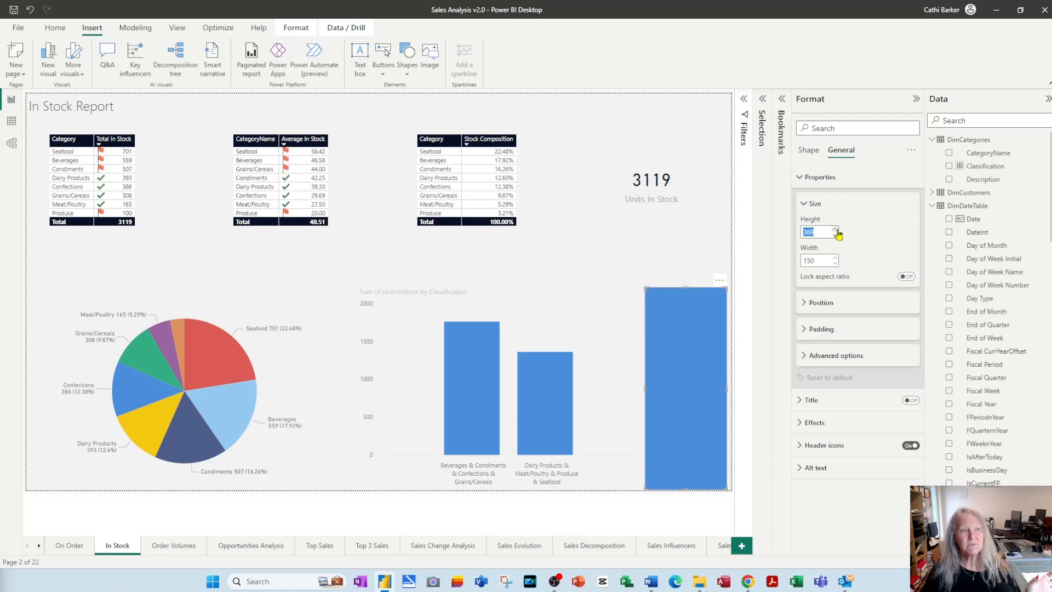
pyautogui.write('210')
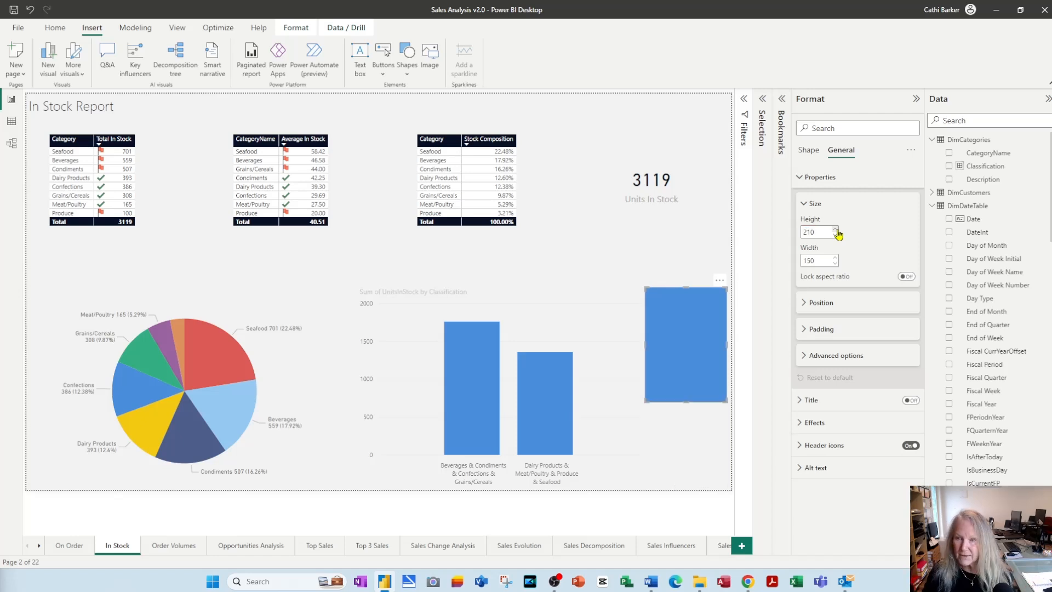
pyautogui.press('Tab')
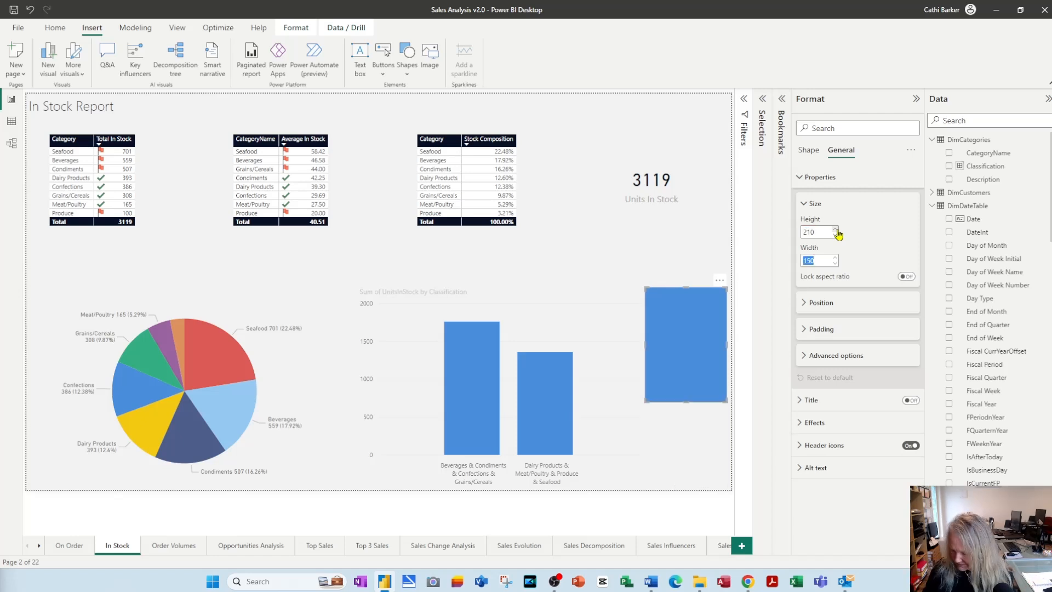
pyautogui.write('215')
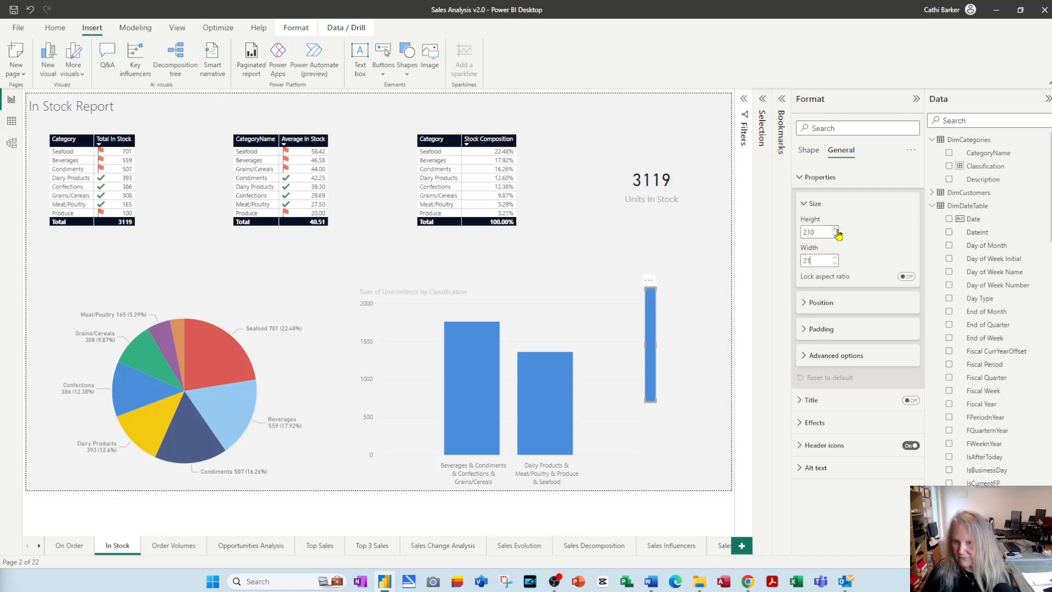
pyautogui.press('BackSpace')
pyautogui.press('BackSpace')
pyautogui.press('BackSpace')
pyautogui.write('157')
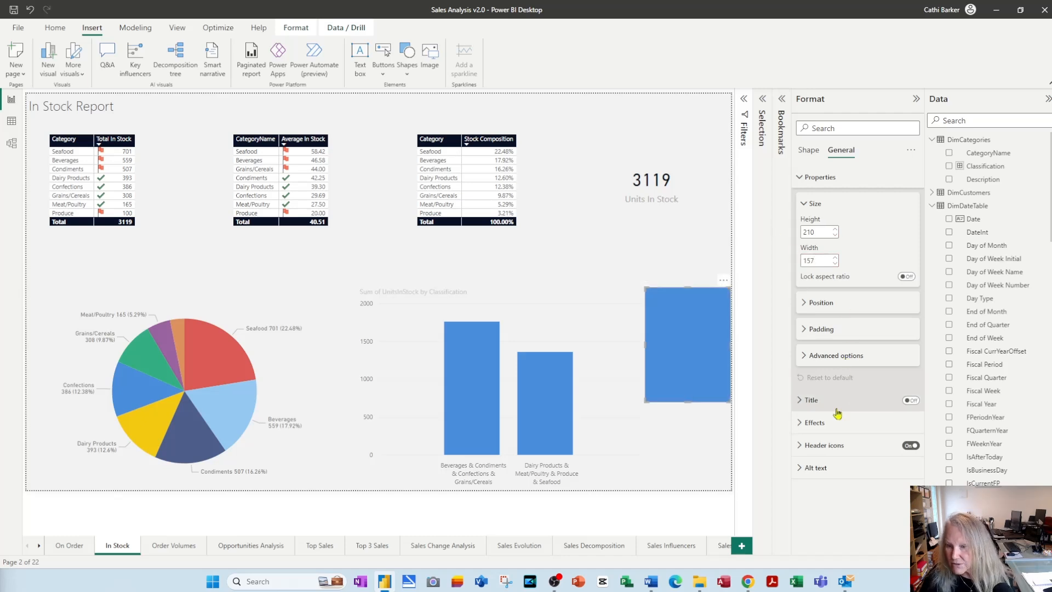
# Fill the rectangle with white and move it to just below the Units In Stock card
pyautogui.click(809, 150)
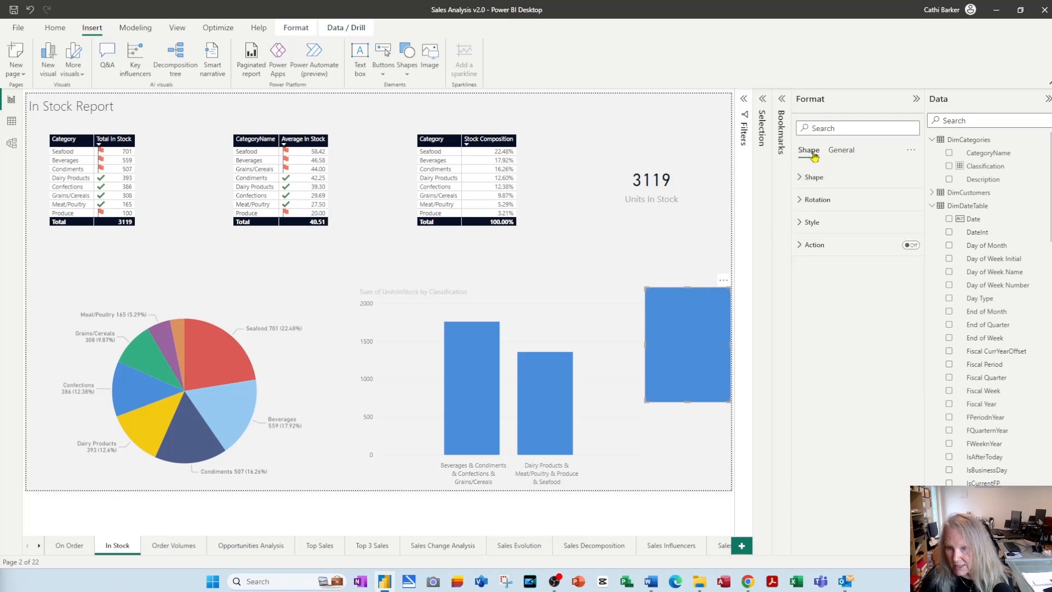
pyautogui.click(810, 177)
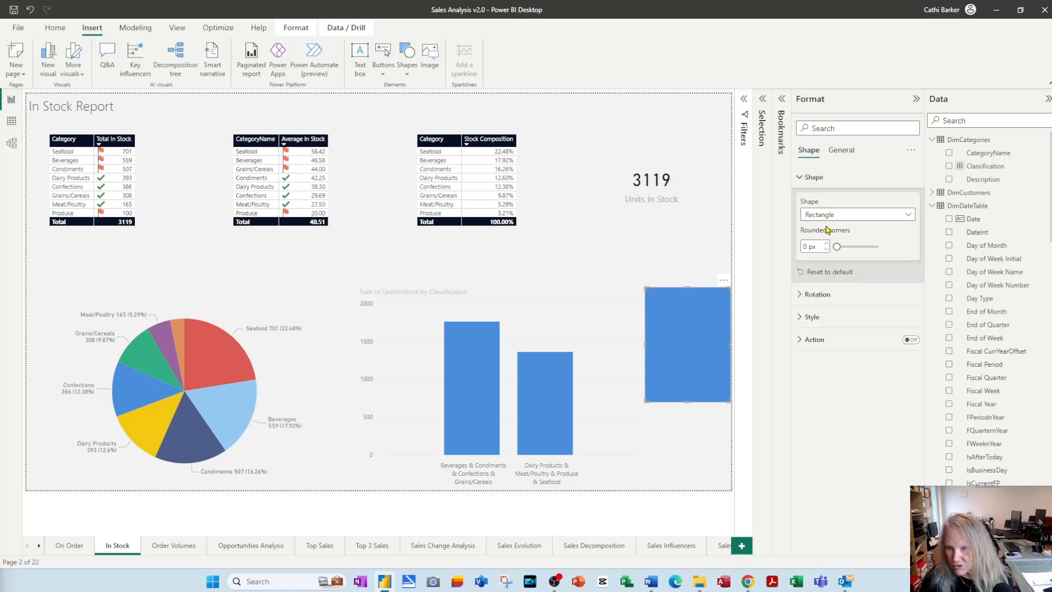
pyautogui.click(810, 317)
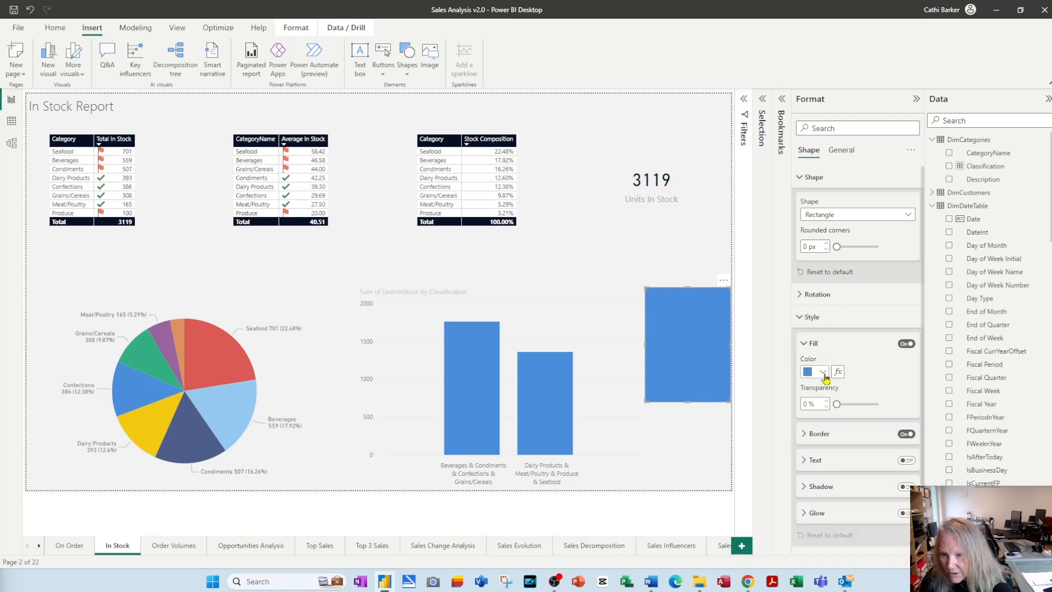
pyautogui.click(823, 371)
pyautogui.click(816, 325)
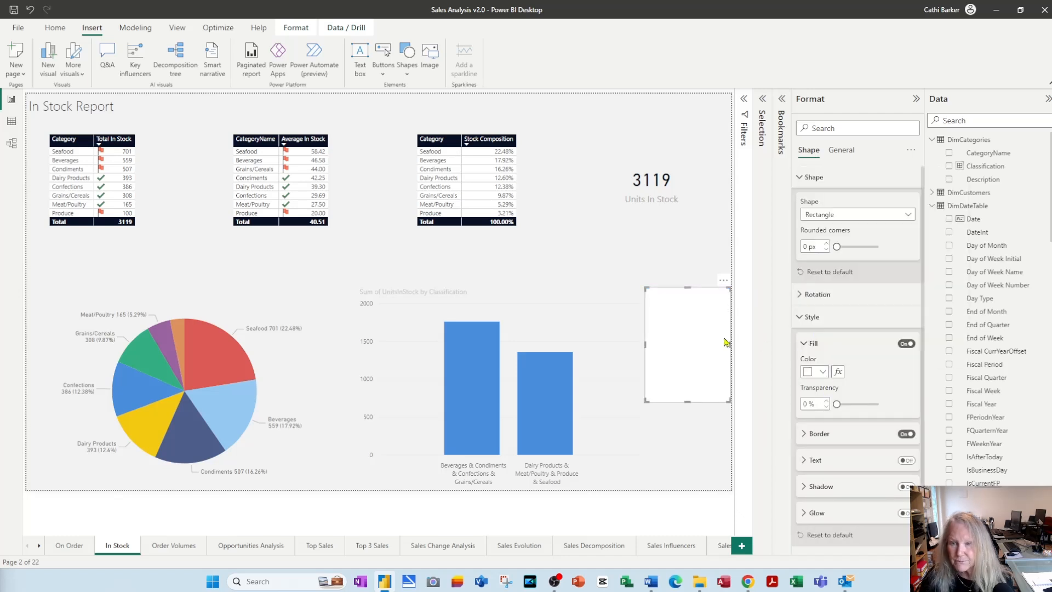
pyautogui.moveTo(709, 331); pyautogui.dragTo(635, 280)
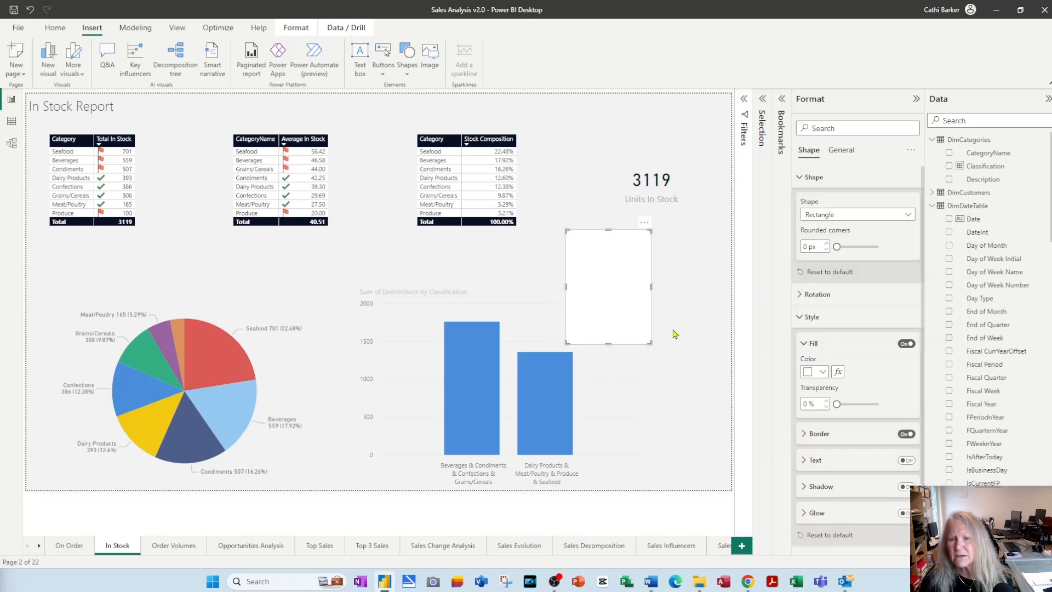
# Set the white rectangle's width to 215 and clear the selection
pyautogui.click(847, 152)
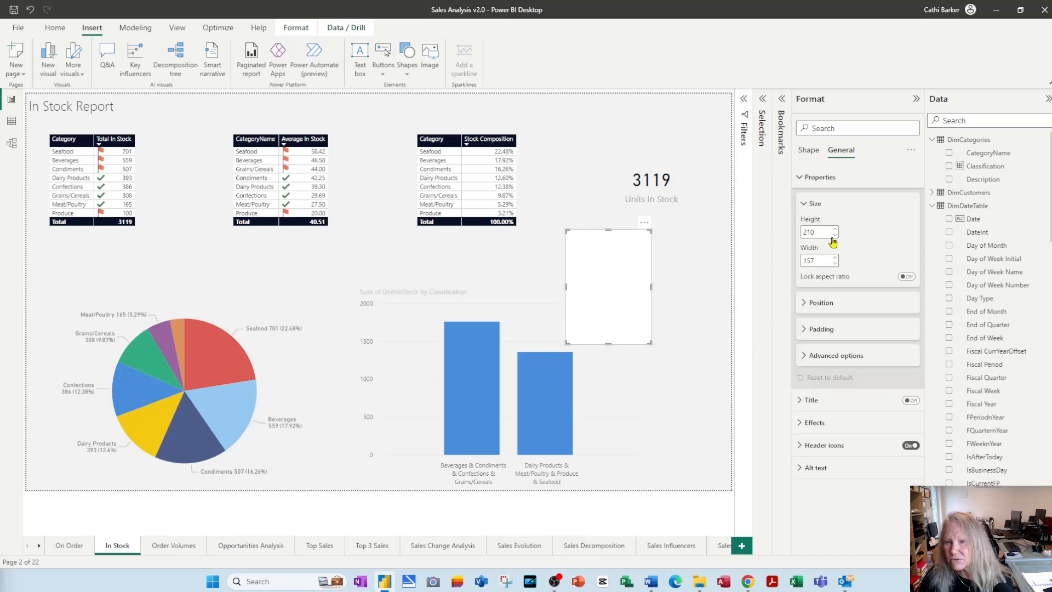
pyautogui.click(828, 261)
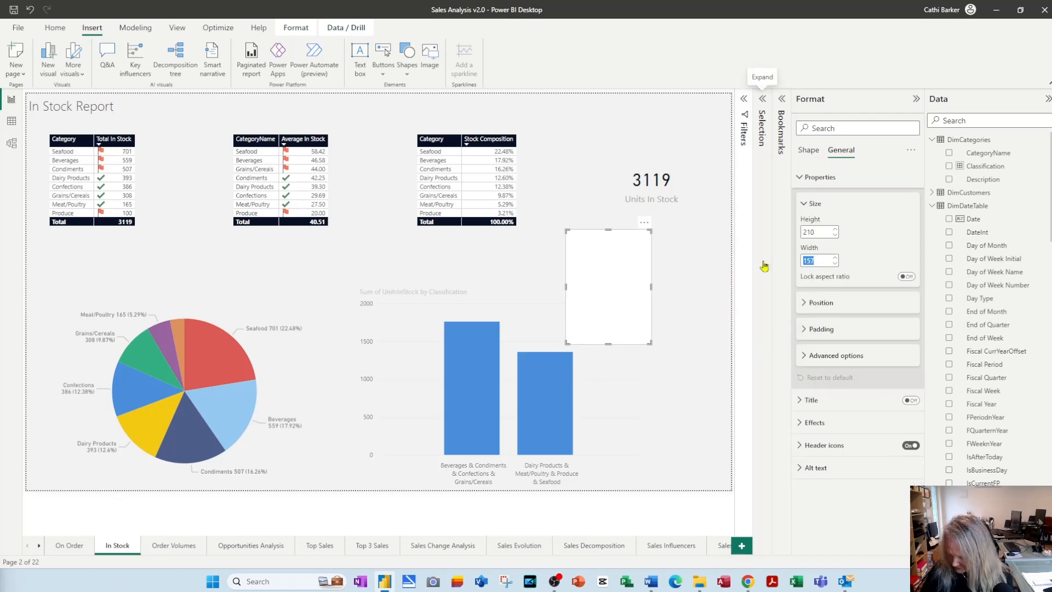
pyautogui.write('215')
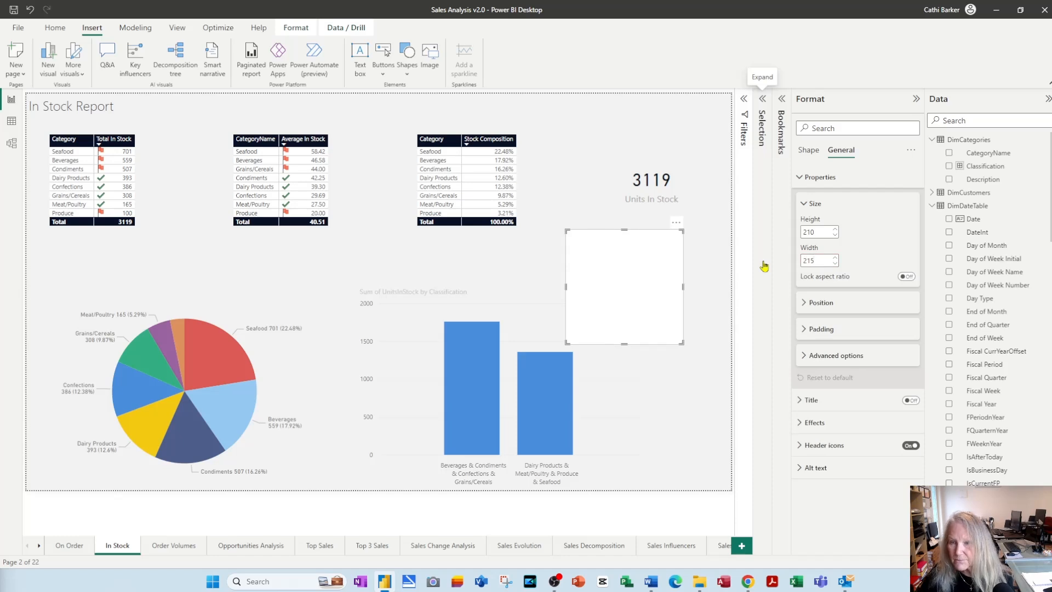
pyautogui.click(716, 295)
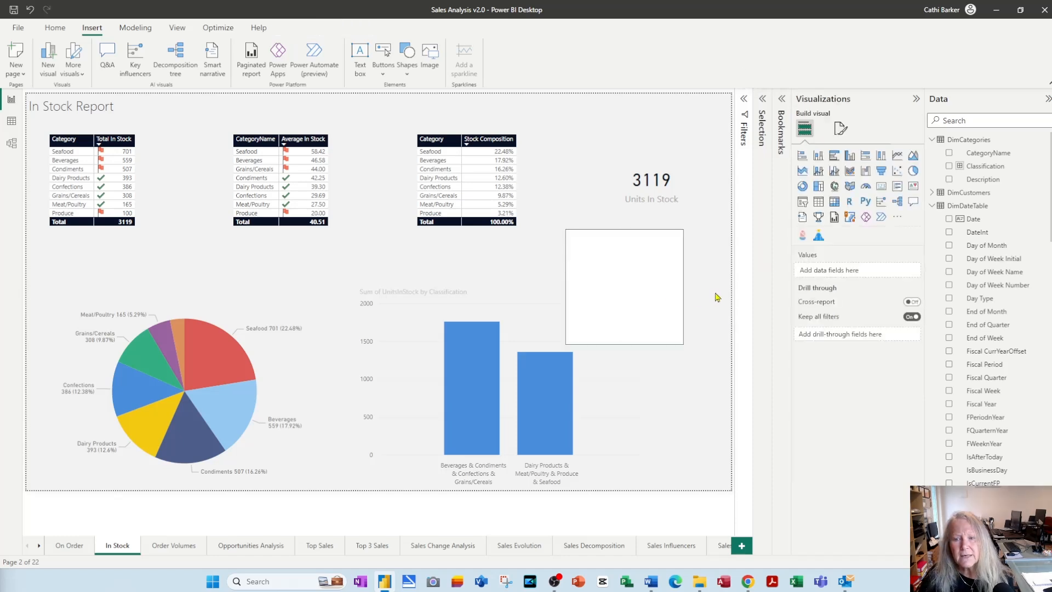
# Find the border setting of the white rectangle and turn its border off
pyautogui.click(650, 299)
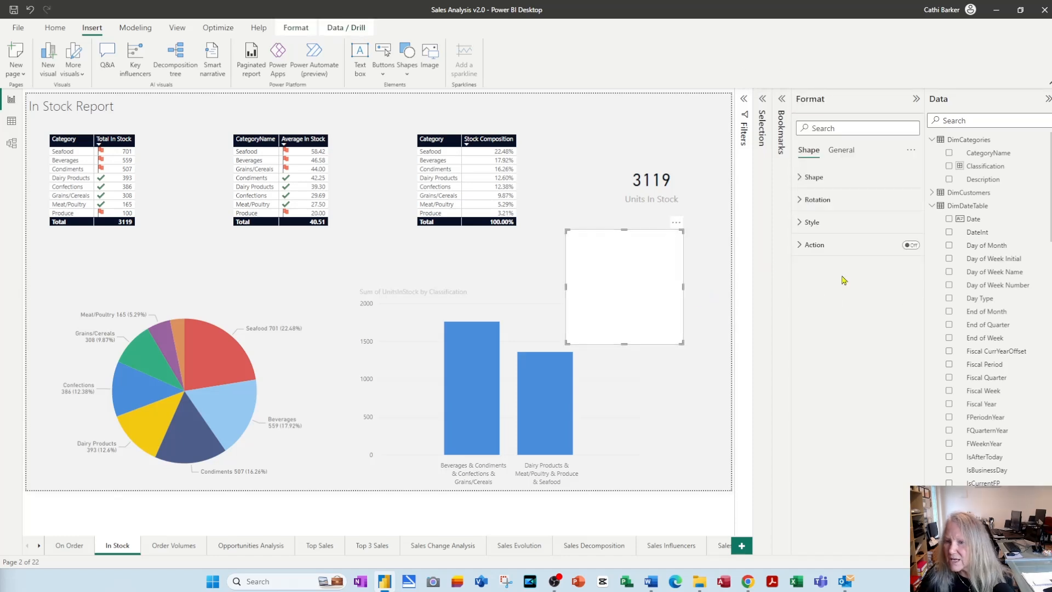
pyautogui.click(842, 128)
pyautogui.write('line')
pyautogui.doubleClick(837, 131)
pyautogui.write('borde')
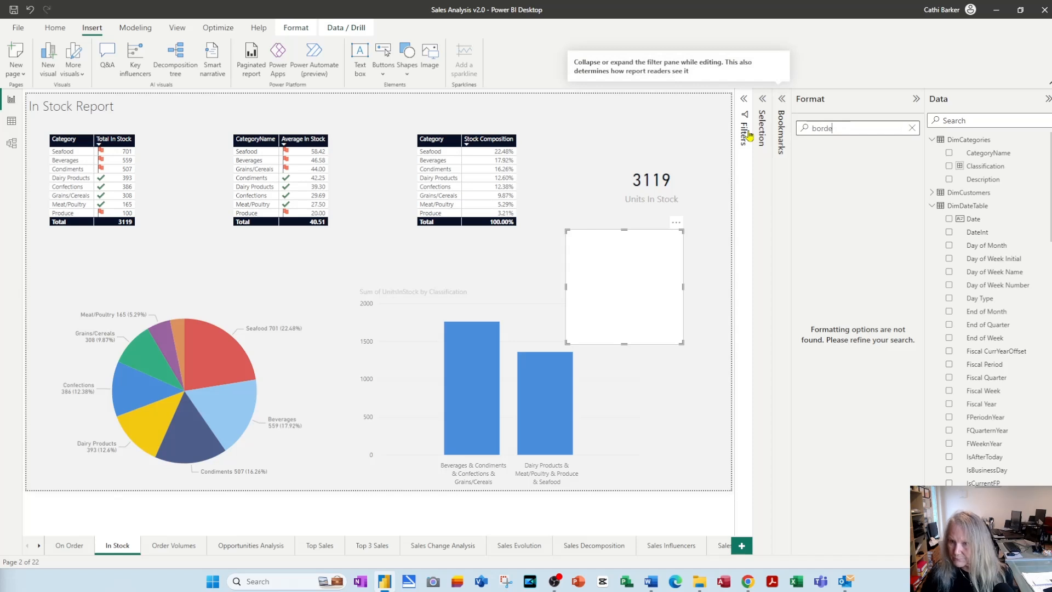
pyautogui.write('r')
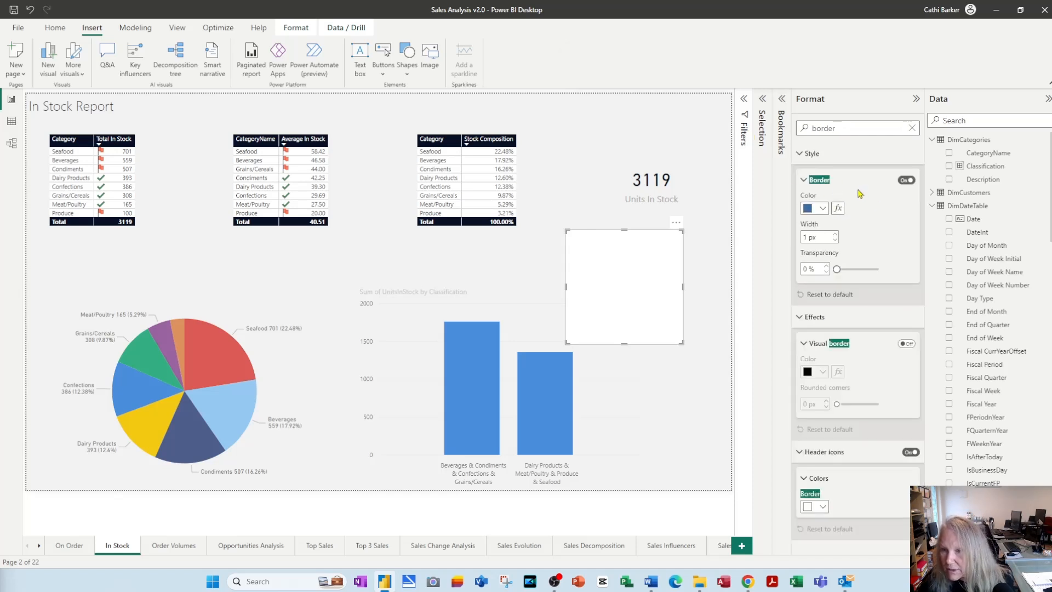
pyautogui.click(906, 180)
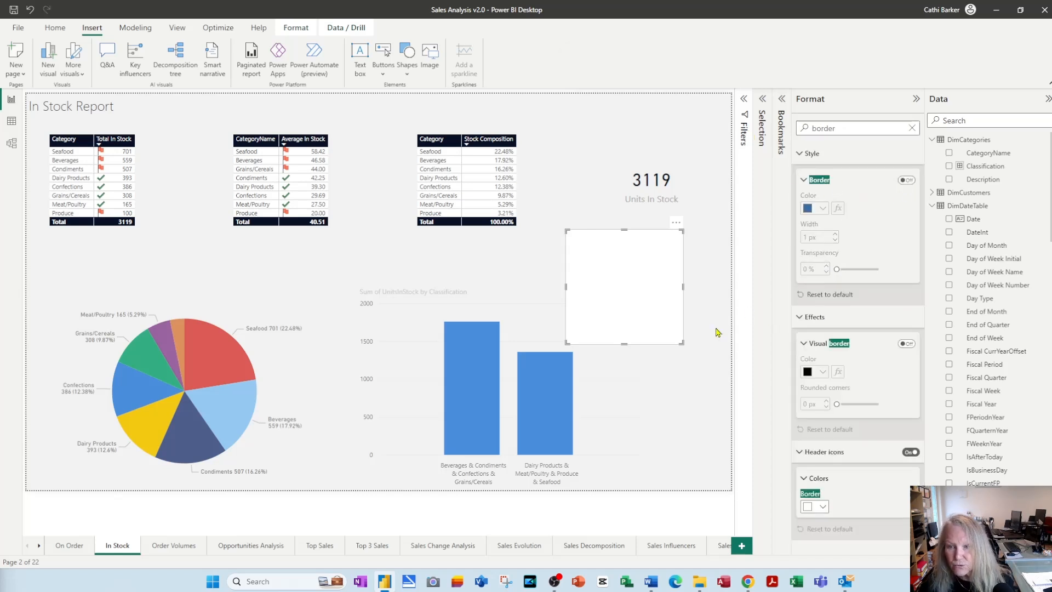
pyautogui.click(718, 321)
# Turn on the shadow in the white rectangle's style settings
pyautogui.click(625, 330)
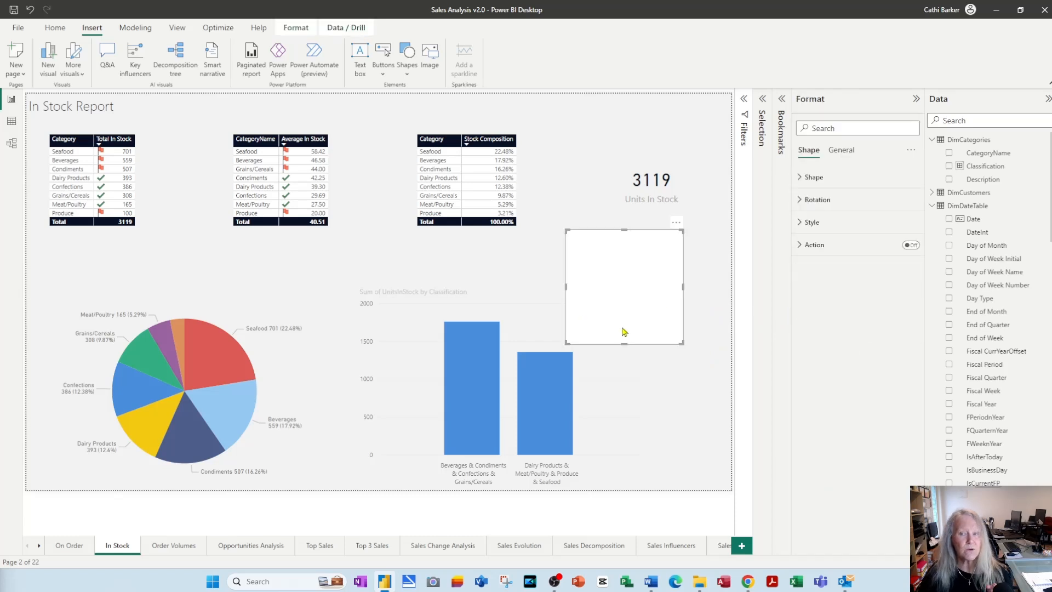
pyautogui.click(811, 226)
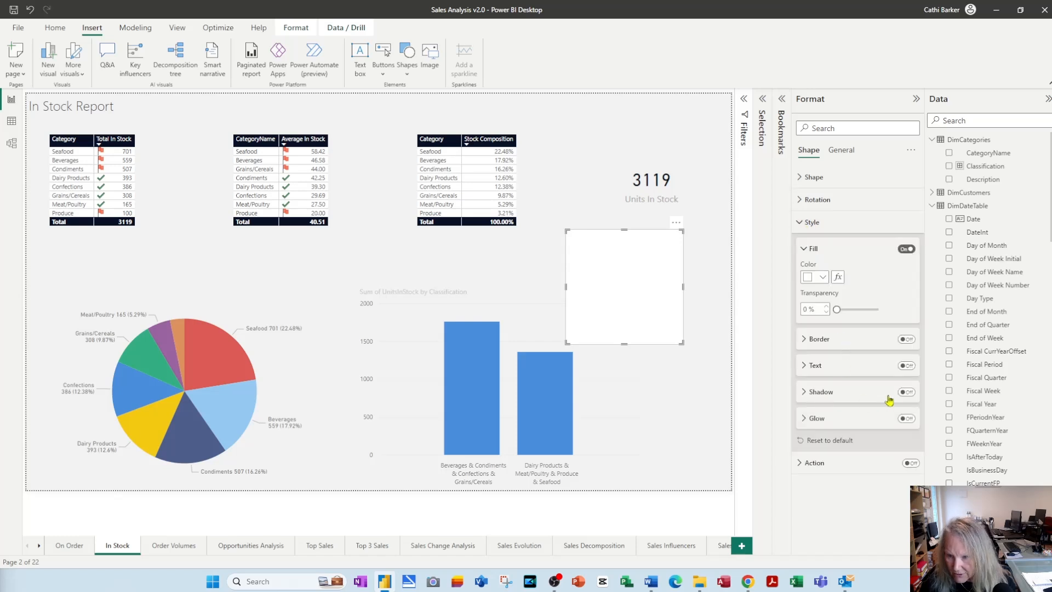
pyautogui.click(913, 396)
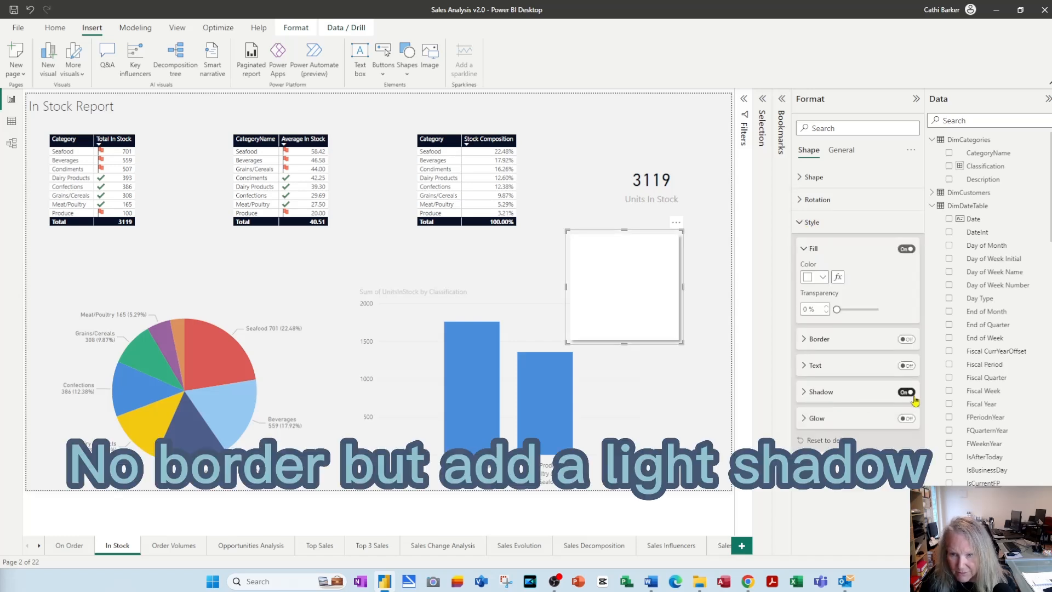
# Change the white rectangle's shadow colour to light grey
pyautogui.click(807, 399)
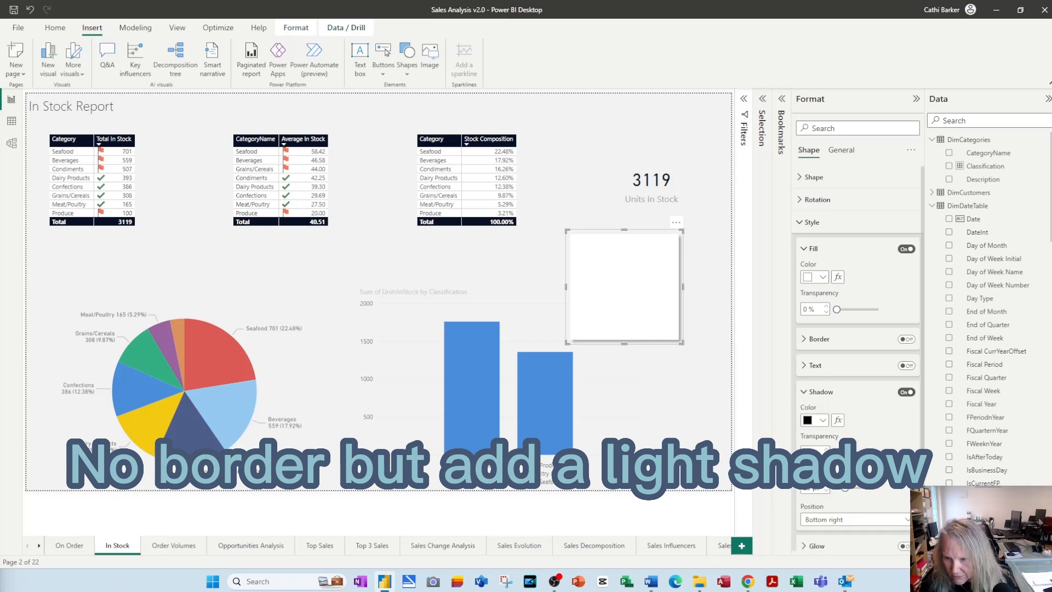
pyautogui.click(822, 420)
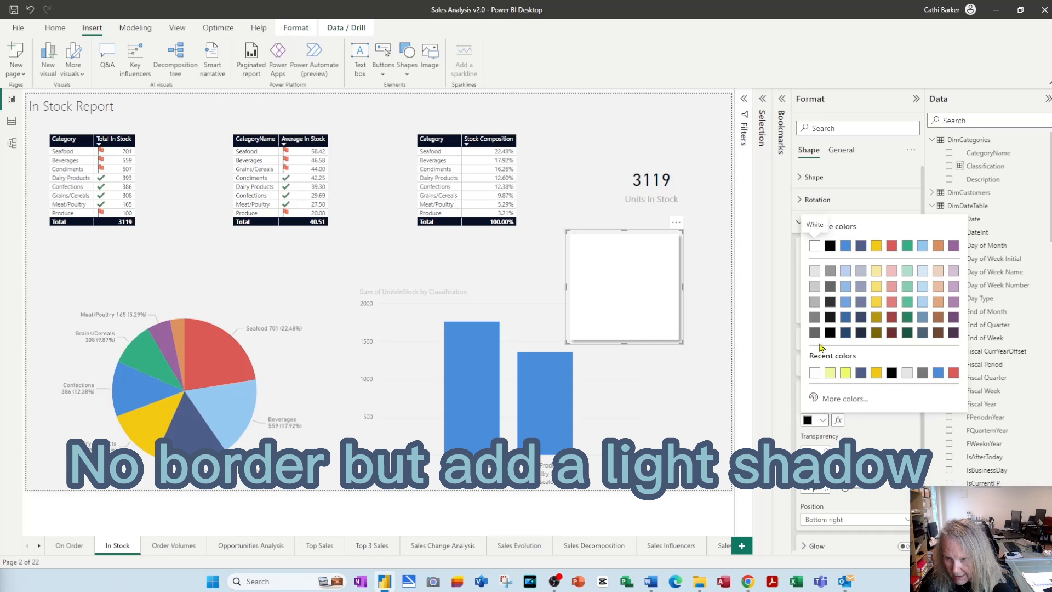
pyautogui.click(814, 289)
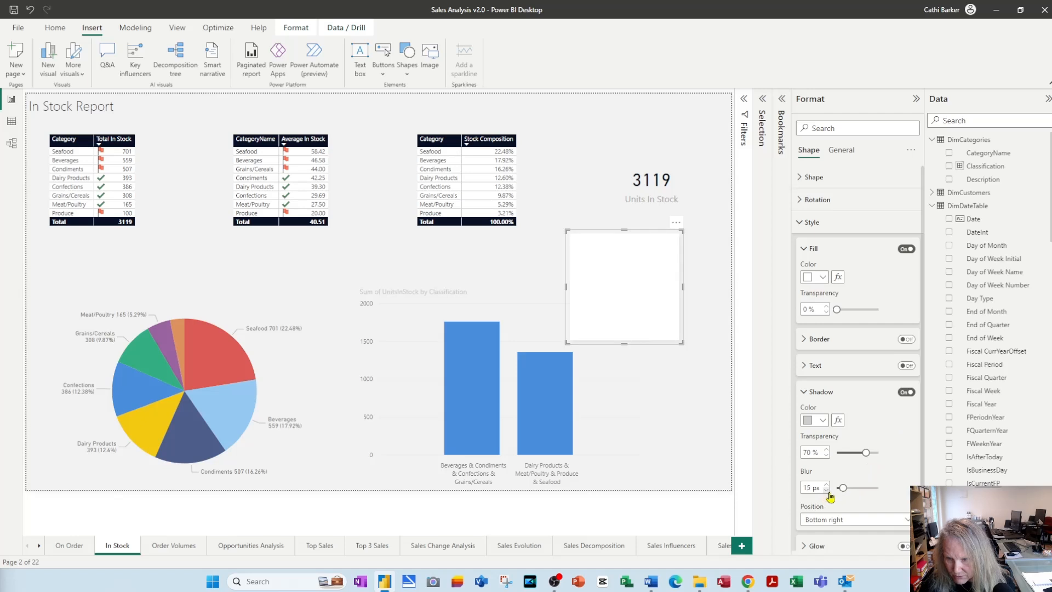
# Reduce the blur of the rectangle's shadow to 10 px and clear the selection
pyautogui.click(830, 492)
pyautogui.click(830, 493)
pyautogui.click(826, 492)
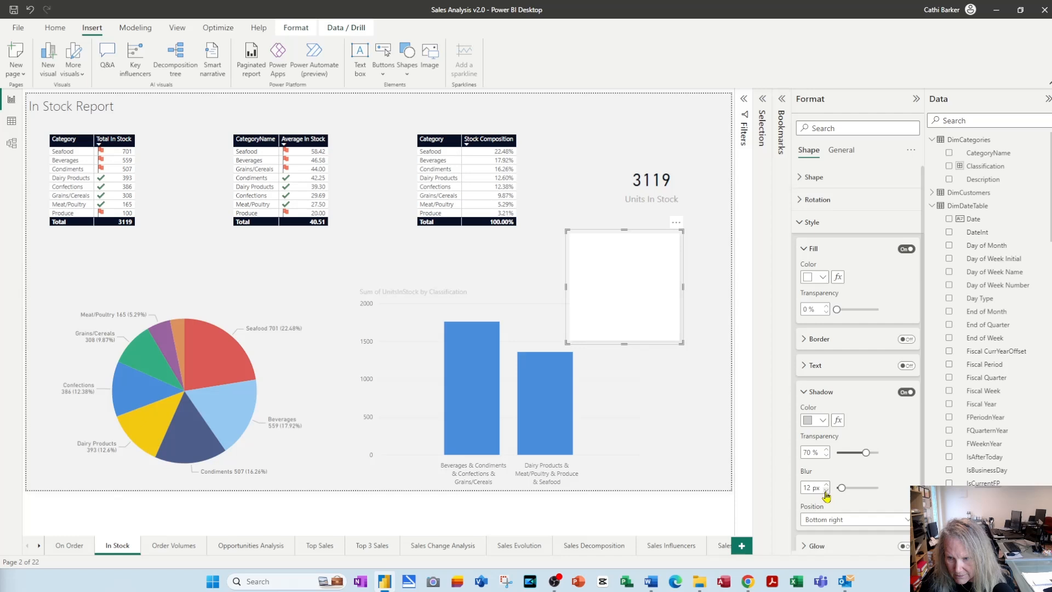
pyautogui.click(826, 492)
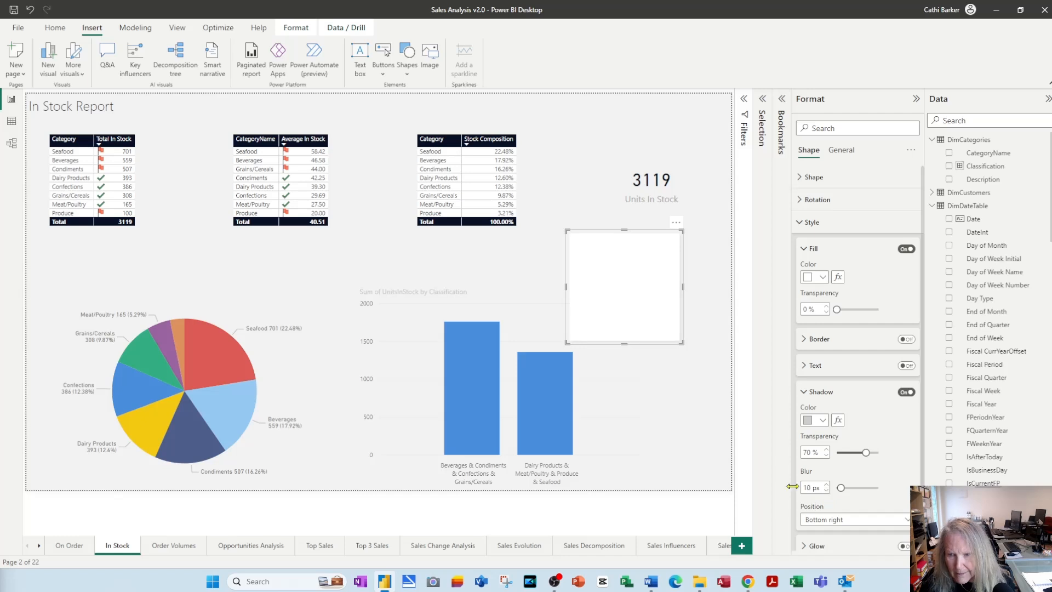
pyautogui.click(715, 457)
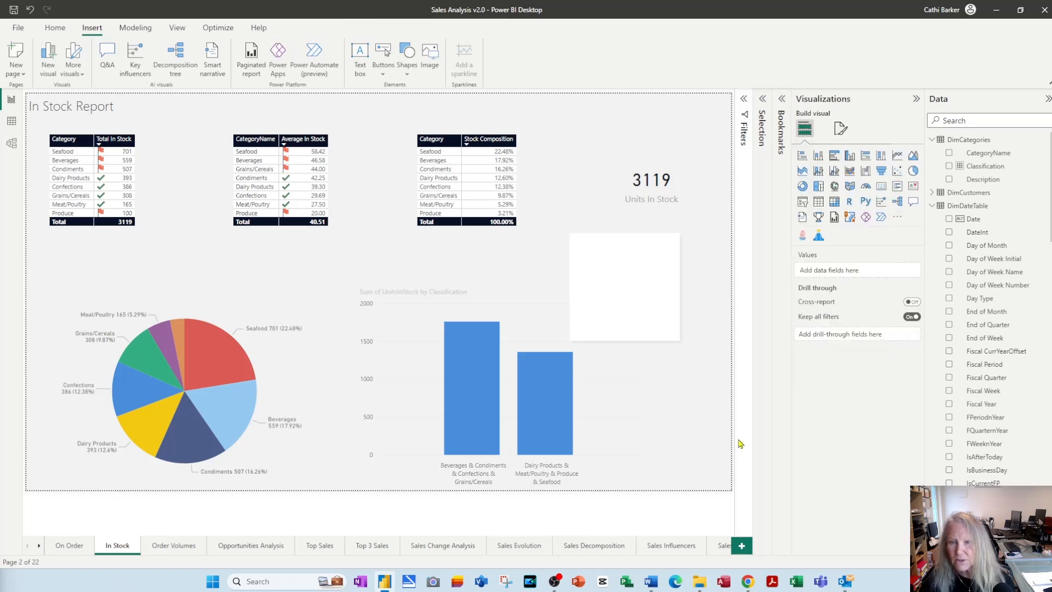
# Move the white rectangle over the Total In Stock table and send it to the back
pyautogui.moveTo(626, 315); pyautogui.dragTo(110, 204)
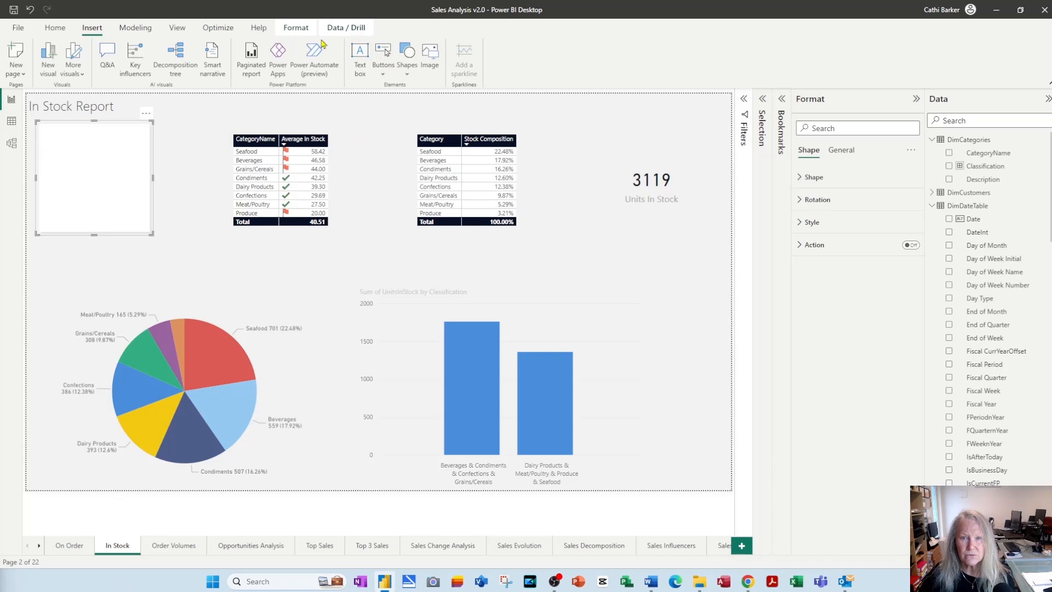
pyautogui.click(296, 27)
pyautogui.click(180, 75)
pyautogui.click(198, 108)
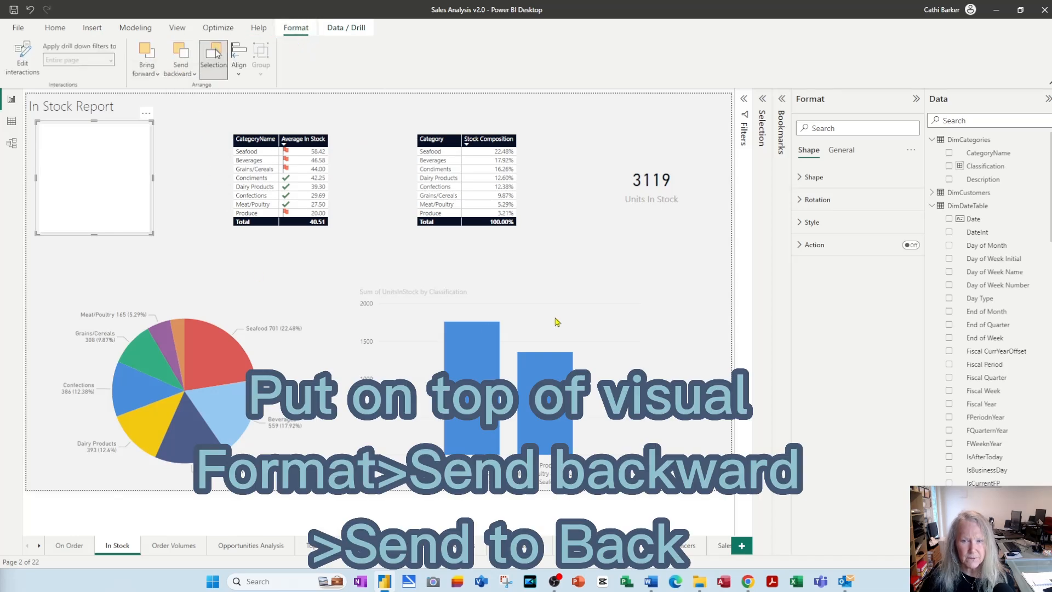
pyautogui.click(621, 309)
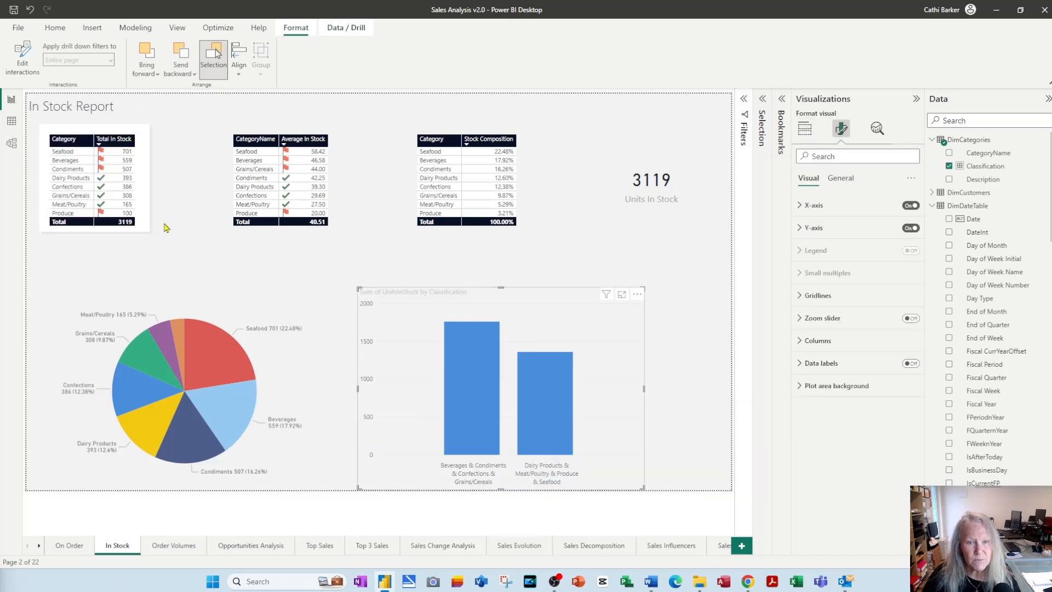
# Nudge the Total In Stock table slightly to the right to centre it on its white rectangle
pyautogui.click(146, 219)
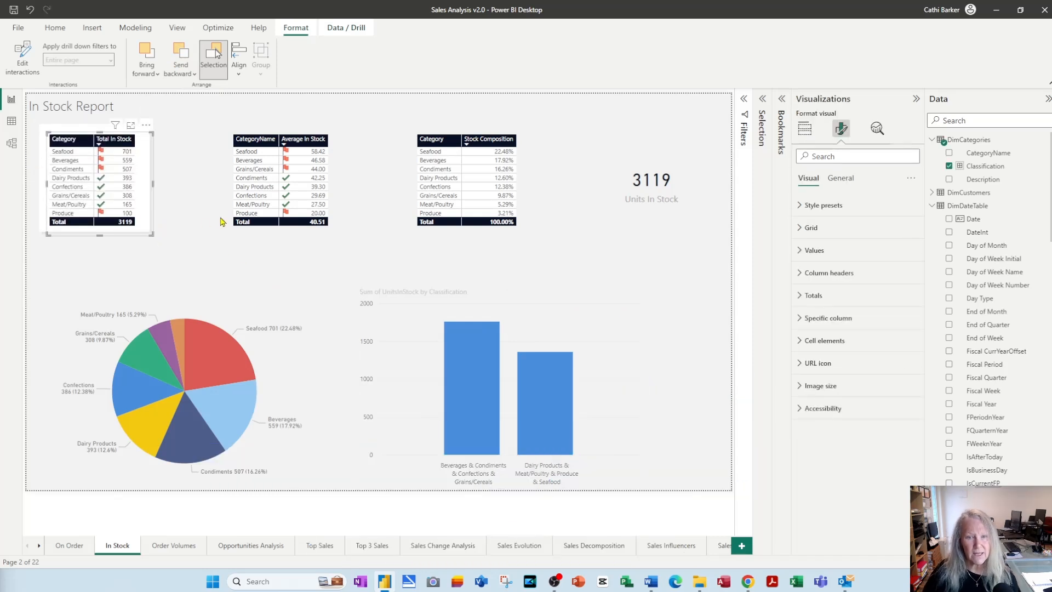
pyautogui.press('Right')
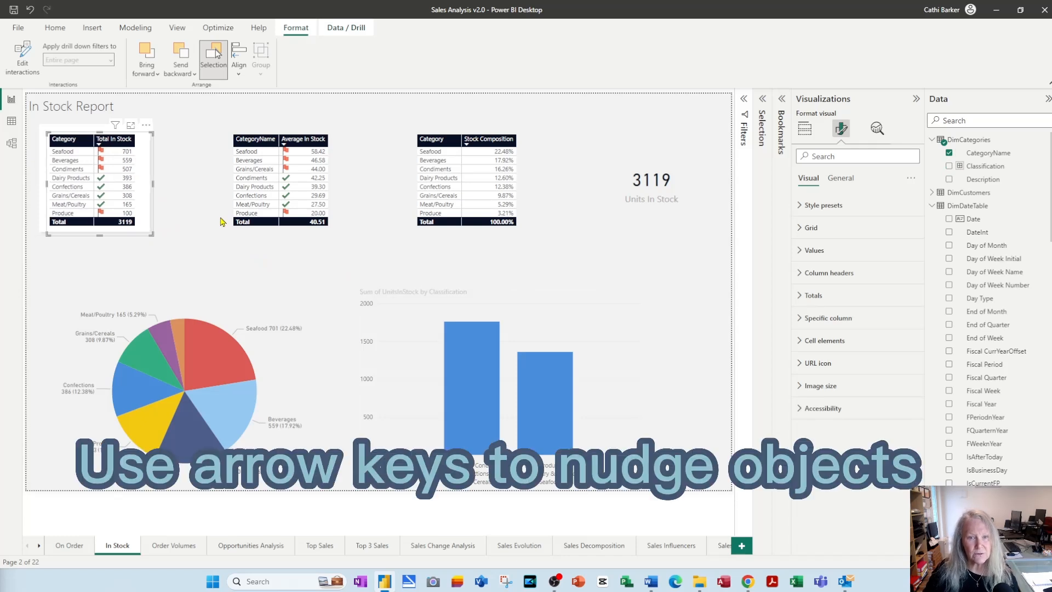
pyautogui.press('Right')
pyautogui.press('Right')
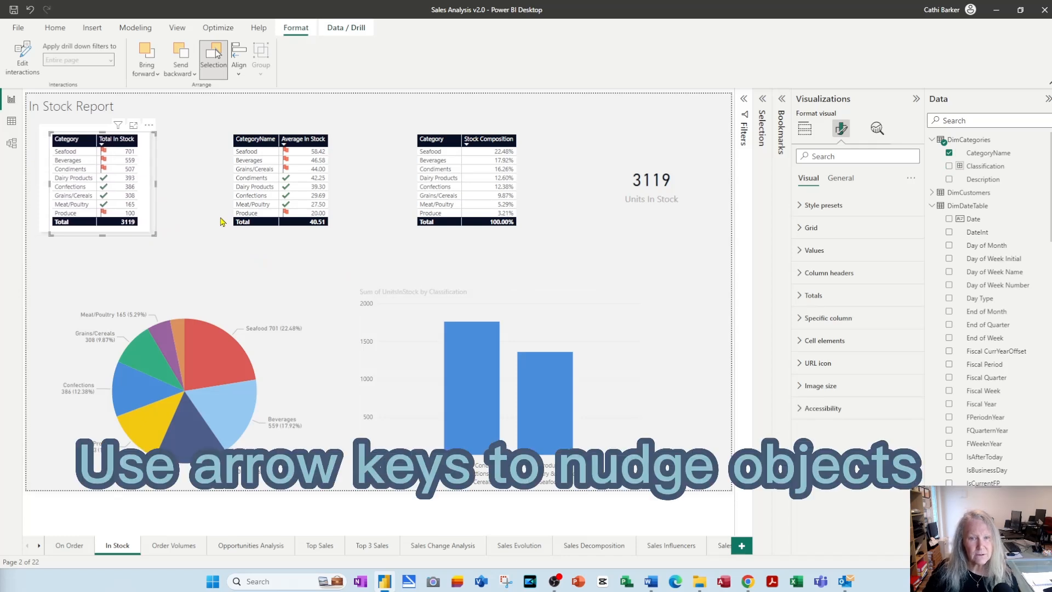
pyautogui.click(178, 171)
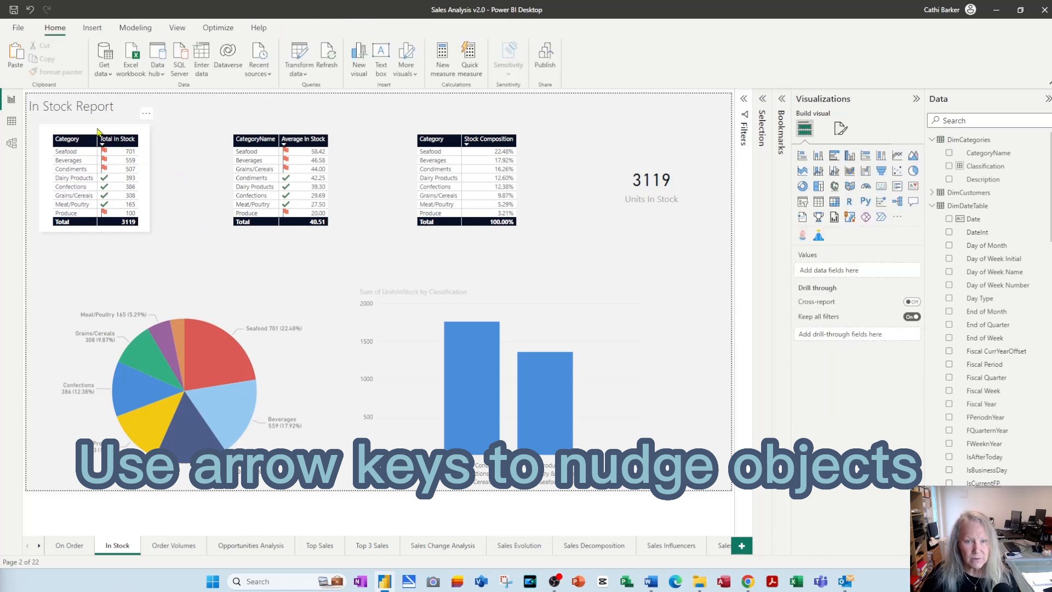
# Duplicate the white rectangle and align three copies over the Average In Stock table, Stock Composition table and Units In Stock card
pyautogui.click(87, 130)
pyautogui.hotkey('ctrl', 'c')
pyautogui.hotkey('ctrl', 'v')
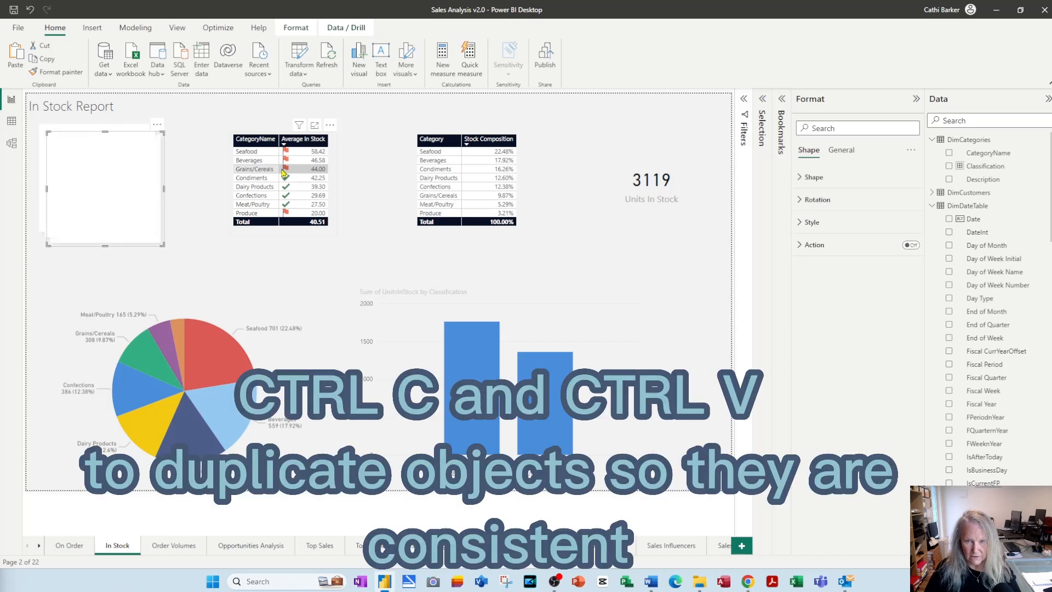
pyautogui.moveTo(131, 196); pyautogui.dragTo(676, 179)
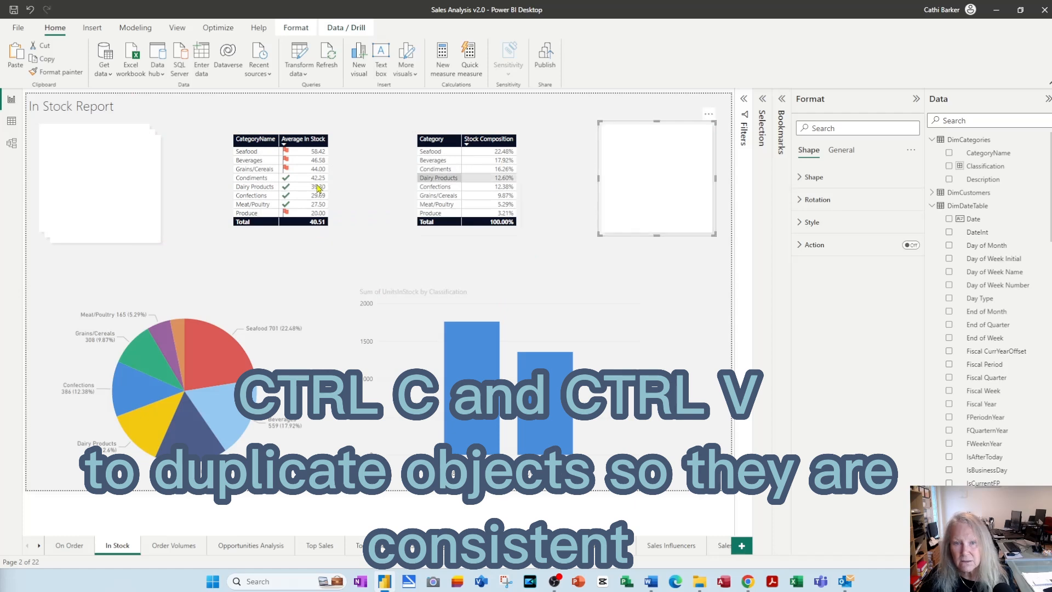
pyautogui.moveTo(129, 192); pyautogui.dragTo(294, 181)
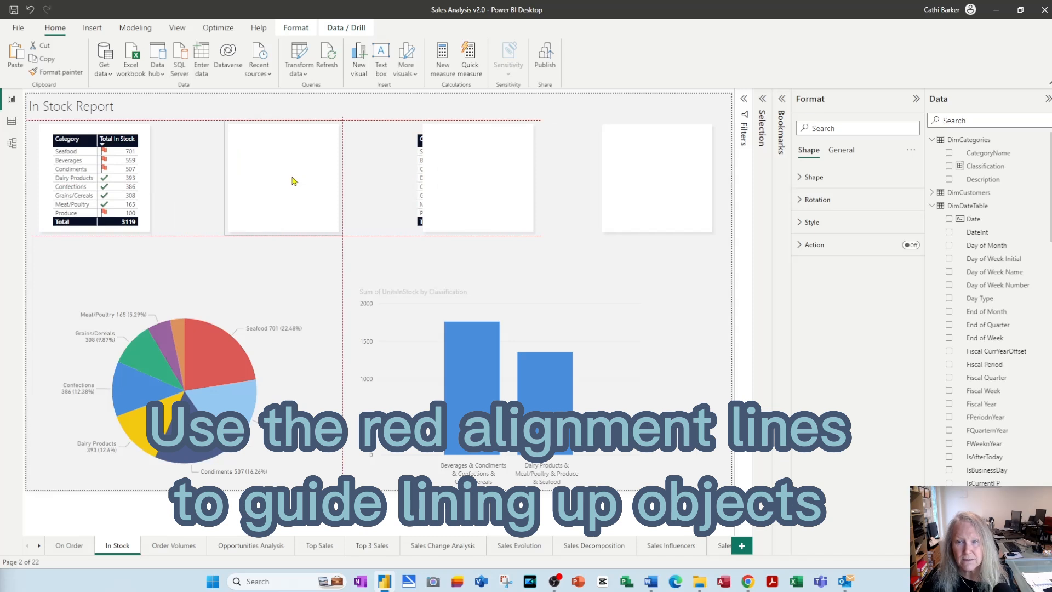
pyautogui.moveTo(451, 181); pyautogui.dragTo(438, 182)
pyautogui.moveTo(643, 192); pyautogui.dragTo(642, 193)
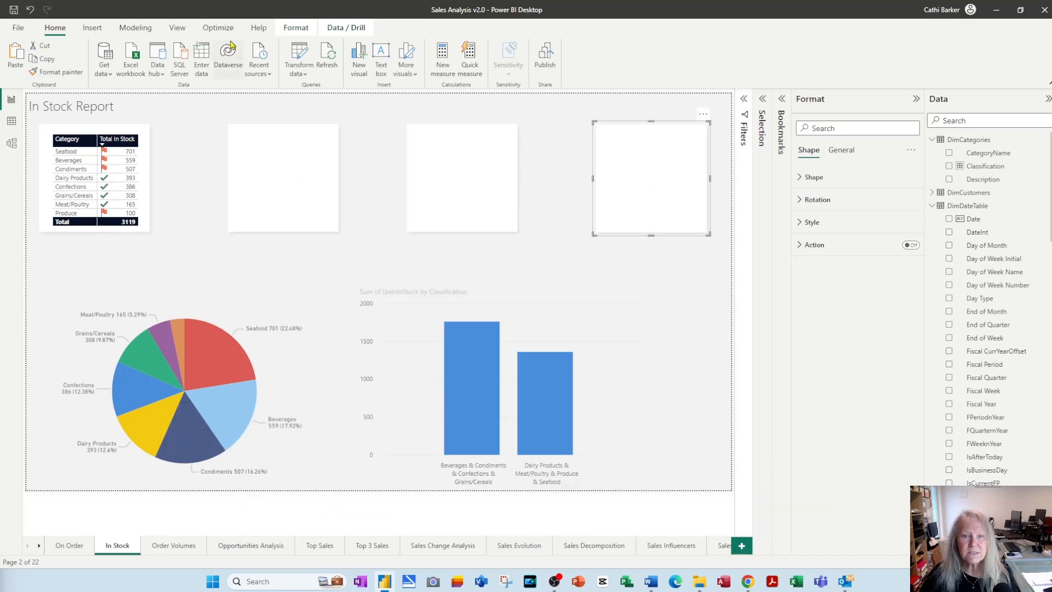
# Send the three copied rectangles to the back together and clear the selection
pyautogui.keyDown('ctrl'); pyautogui.click(451, 187); pyautogui.keyUp('ctrl')
pyautogui.keyDown('ctrl'); pyautogui.click(318, 190); pyautogui.keyUp('ctrl')
pyautogui.click(309, 34)
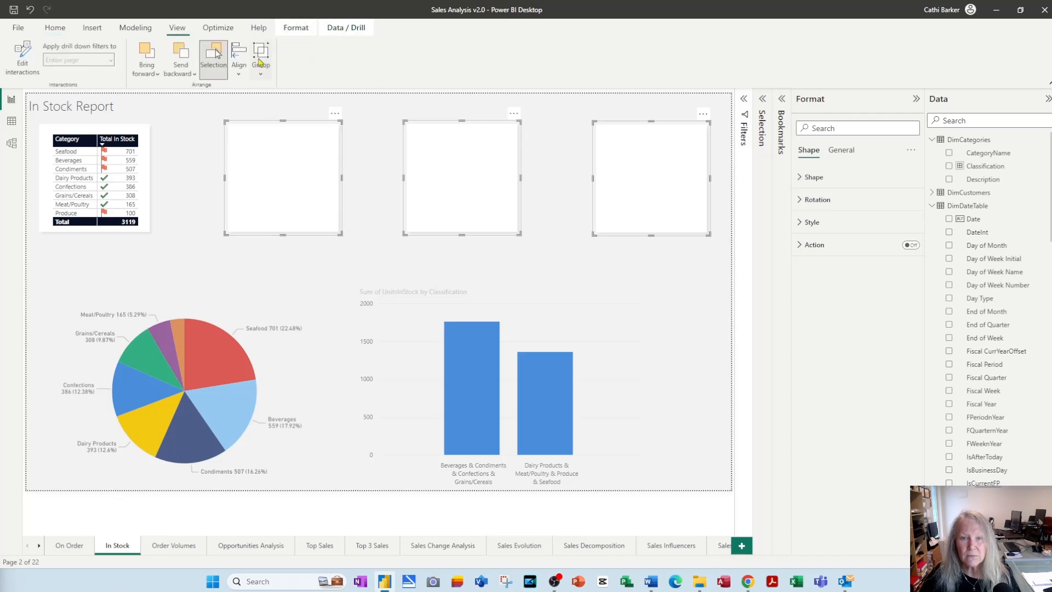
pyautogui.click(182, 70)
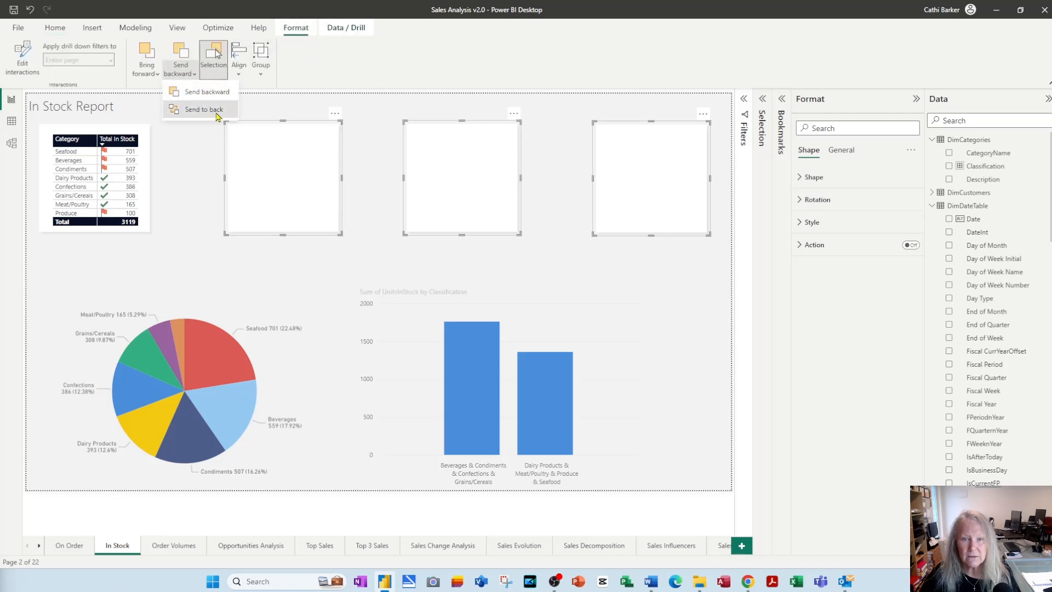
pyautogui.click(216, 110)
pyautogui.click(675, 362)
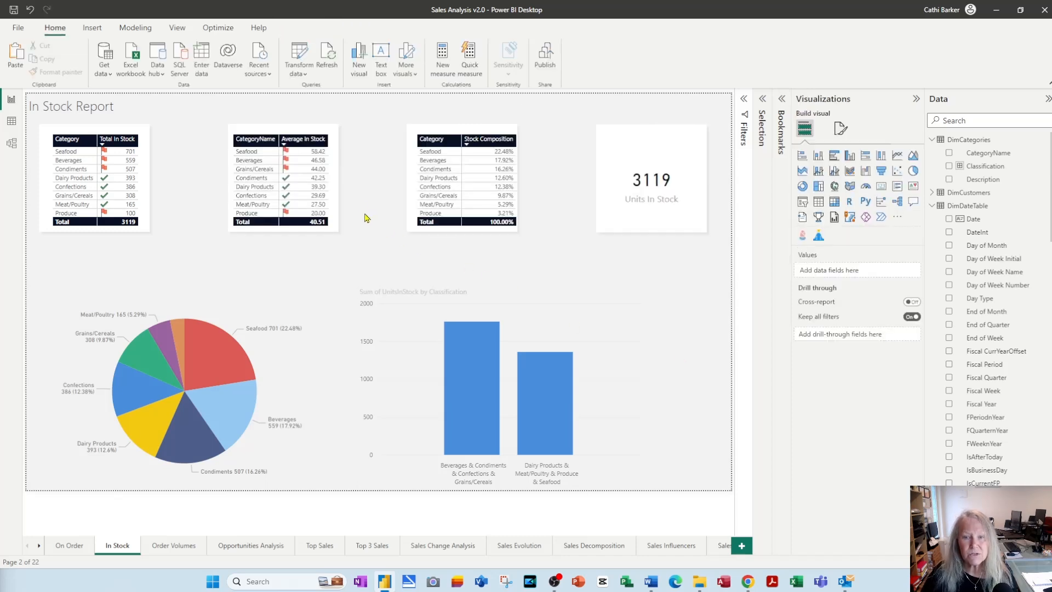
# Fine-tune the horizontal position of the white rectangle behind the Average In Stock table
pyautogui.click(284, 131)
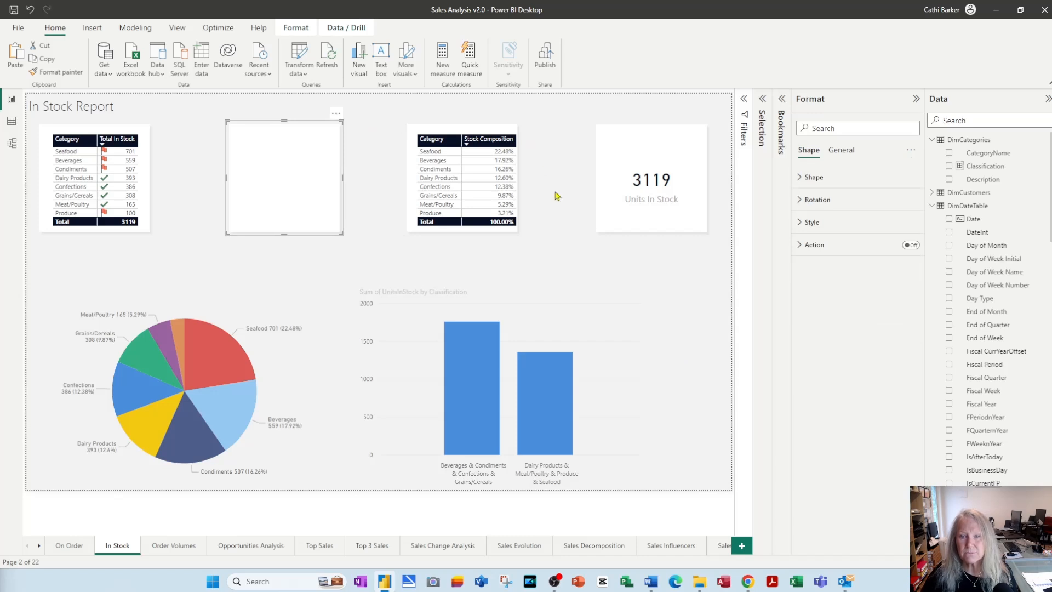
pyautogui.press('Delete')
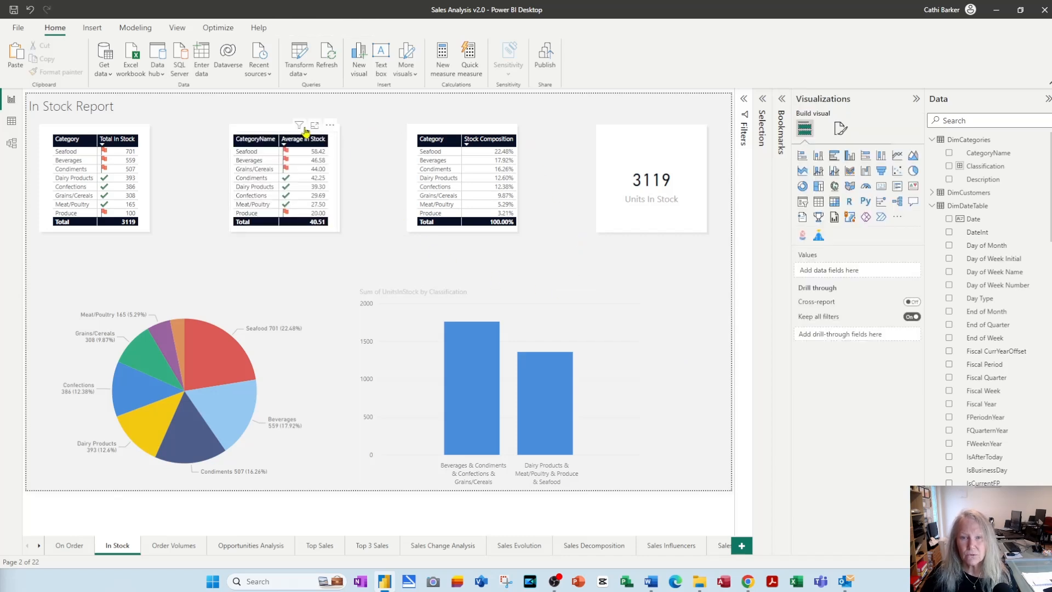
pyautogui.hotkey('ctrl', 'z')
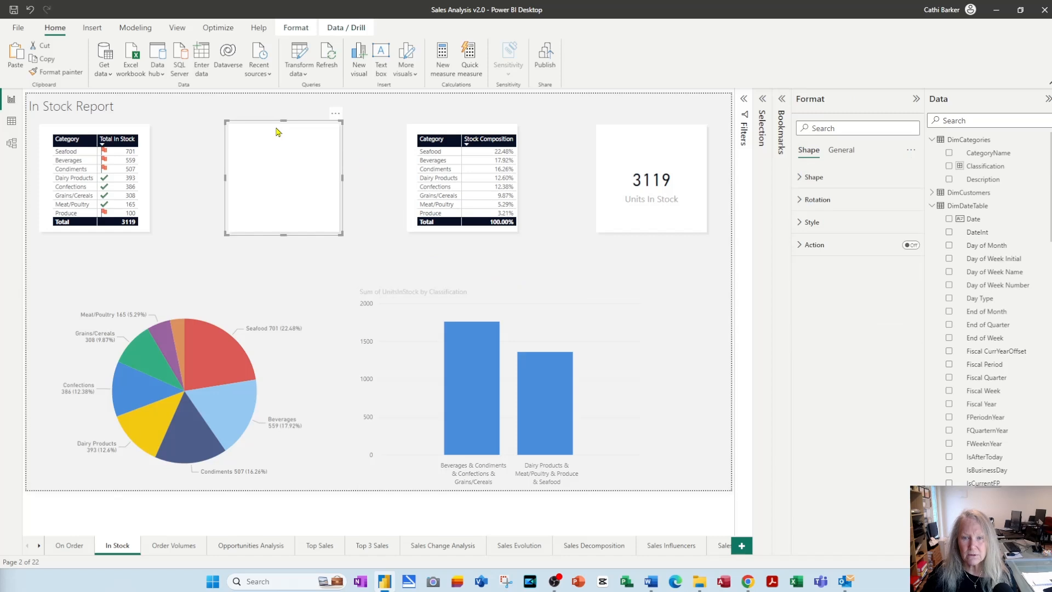
pyautogui.press('Delete')
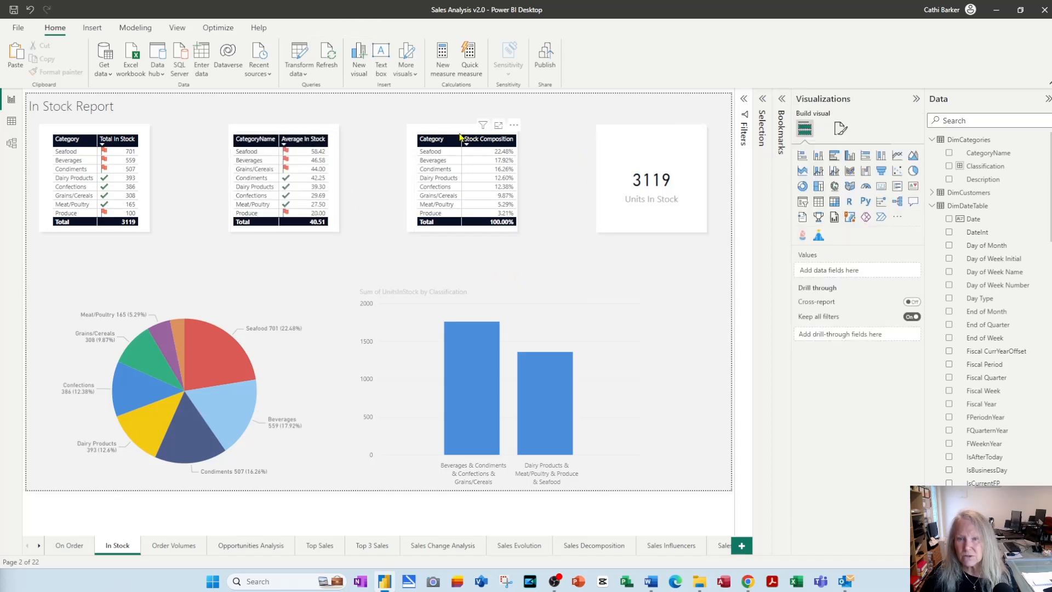
# Nudge the white rectangle behind the Stock Composition table slightly to the right to centre it on the table
pyautogui.hotkey('ctrl', 'v')
pyautogui.press('Right')
pyautogui.press('Right')
pyautogui.press('Right')
pyautogui.press('Right')
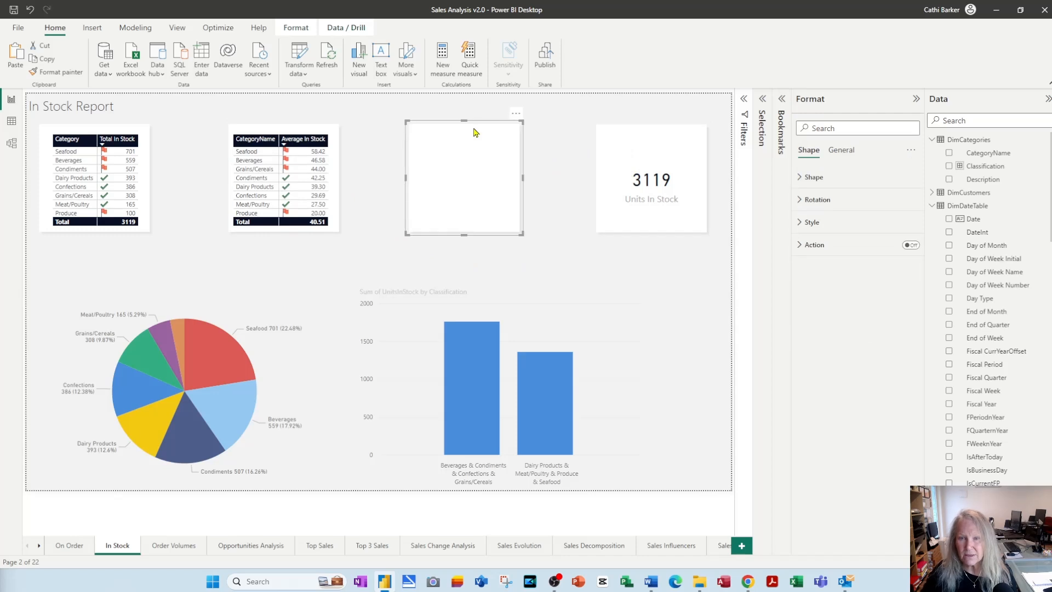
pyautogui.press('Delete')
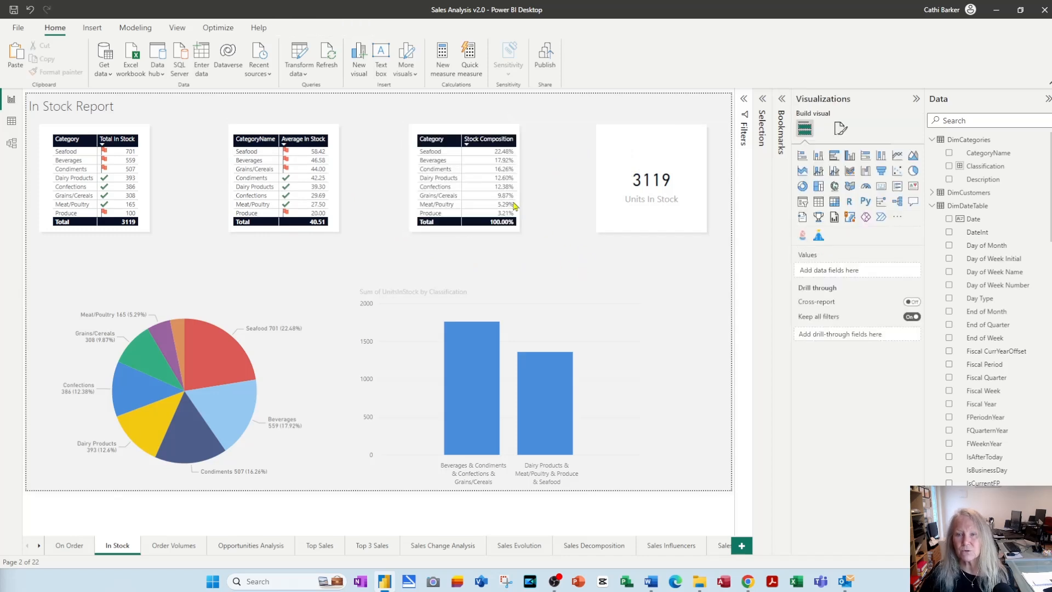
pyautogui.hotkey('ctrl', 'z')
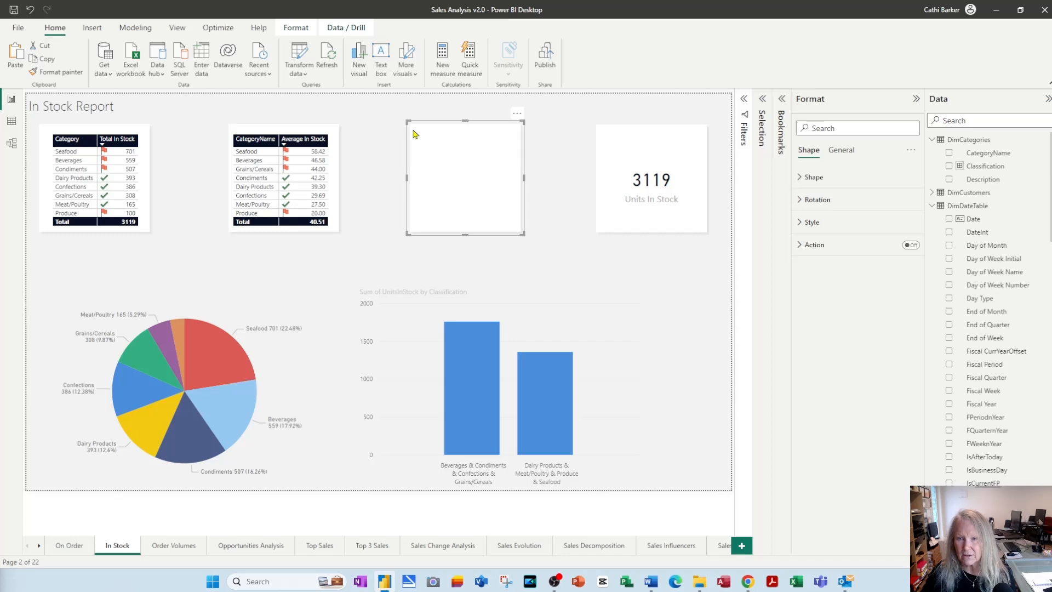
pyautogui.press('Delete')
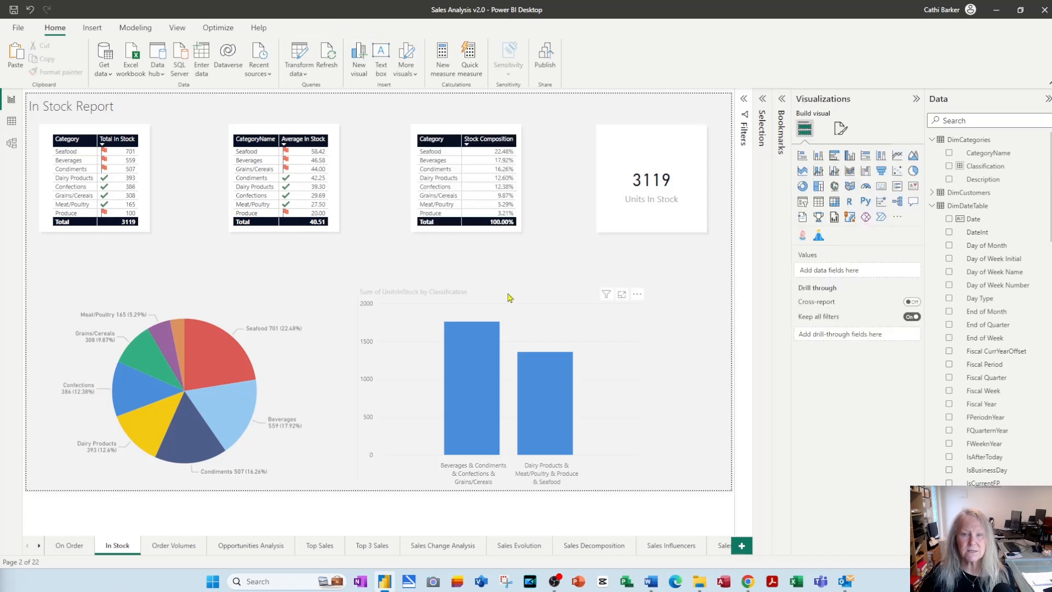
# Nudge the white rectangle behind the Total In Stock table slightly right and down to centre it on the table
pyautogui.click(48, 196)
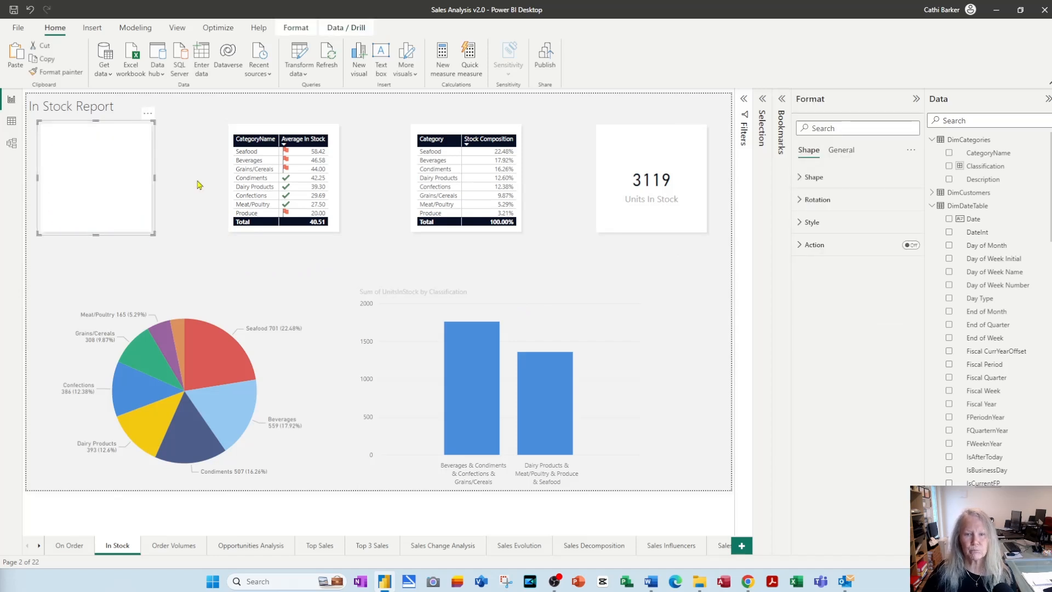
pyautogui.press('Delete')
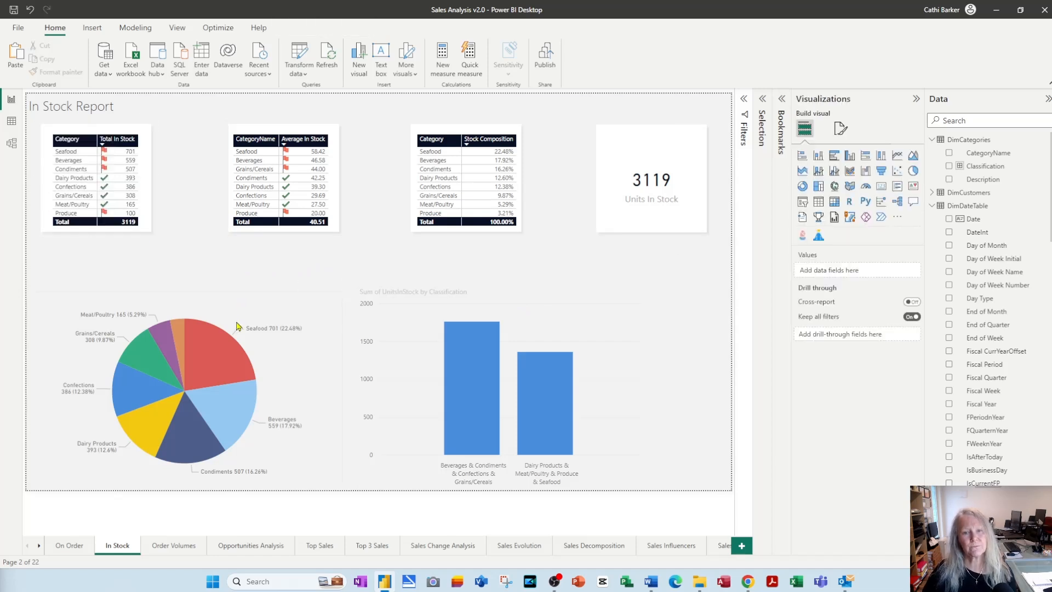
pyautogui.click(149, 202)
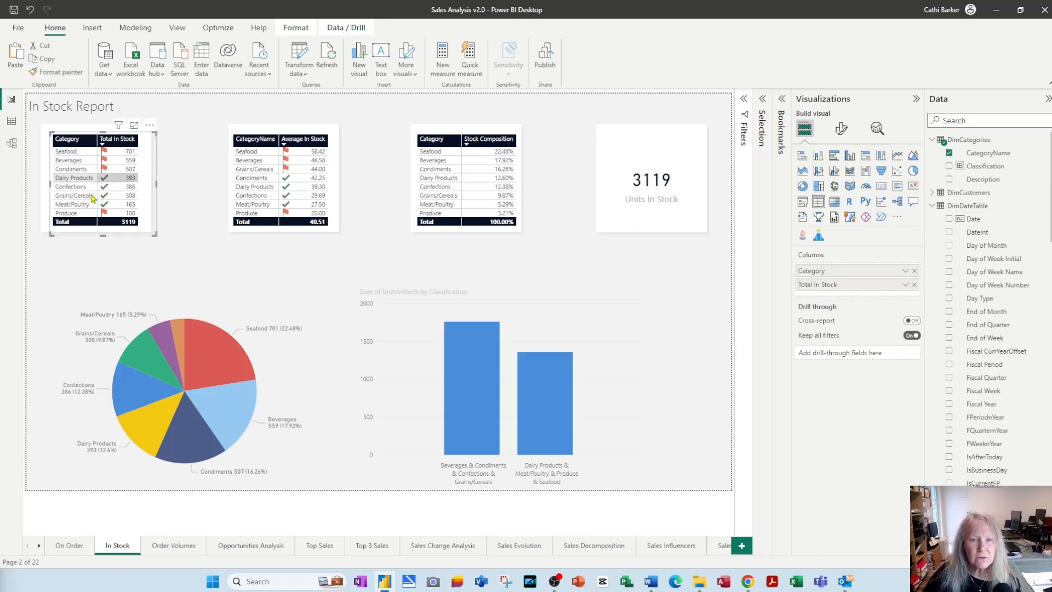
pyautogui.click(48, 193)
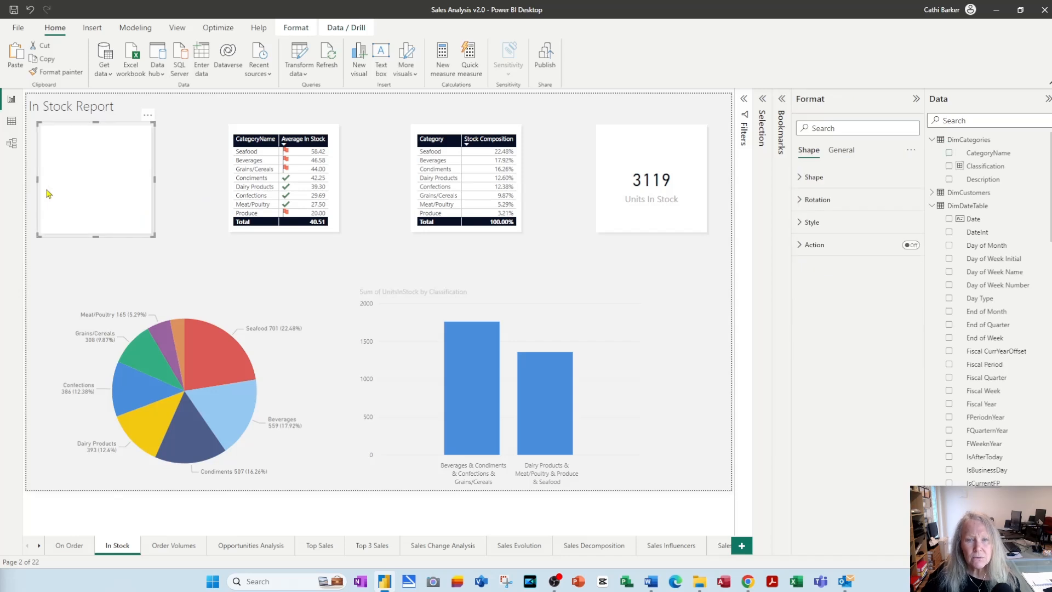
pyautogui.click(182, 205)
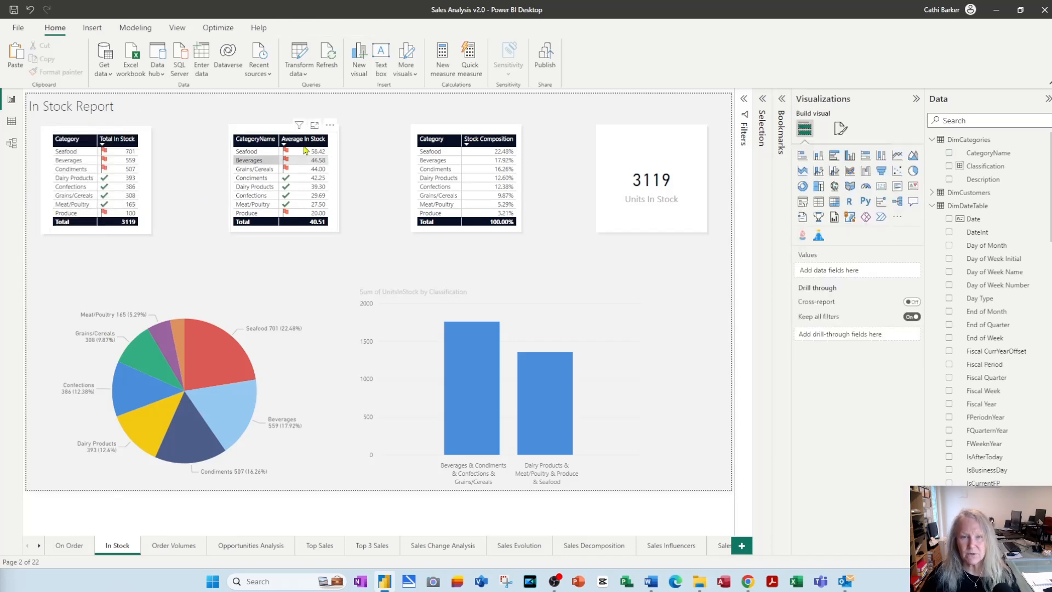
# Move the white rectangle behind the Average In Stock table slightly down, level with the one behind Total In Stock
pyautogui.click(266, 141)
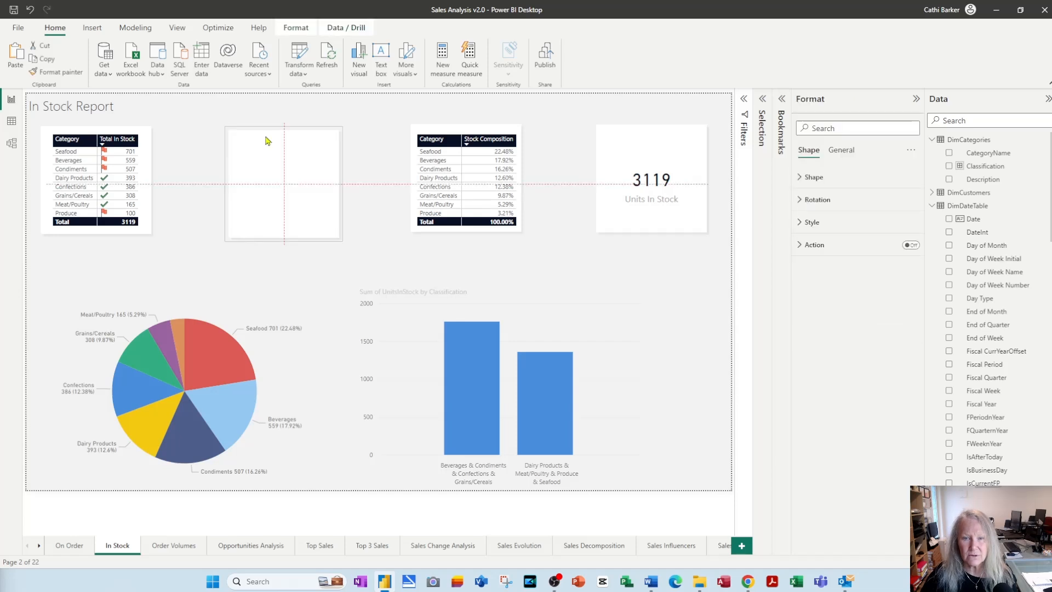
pyautogui.moveTo(269, 138); pyautogui.dragTo(268, 135)
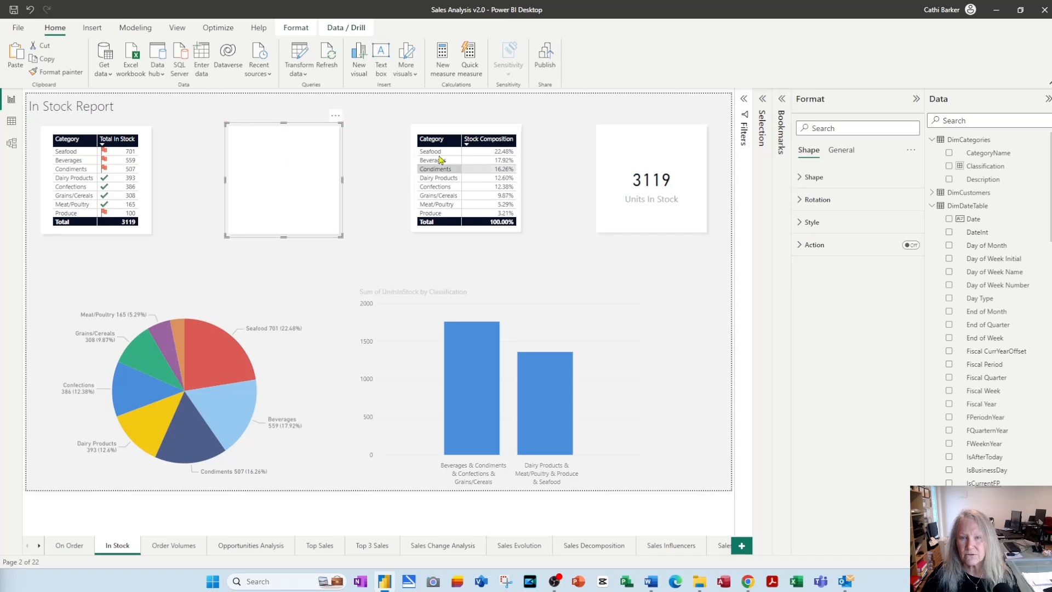
# Nudge the white rectangles behind the Stock Composition table and the Units In Stock card level with the other rectangles in the row
pyautogui.moveTo(434, 130); pyautogui.dragTo(445, 133)
pyautogui.moveTo(628, 134)
pyautogui.mouseDown()
pyautogui.moveTo(615, 133)
pyautogui.moveTo(629, 135)
pyautogui.mouseUp()
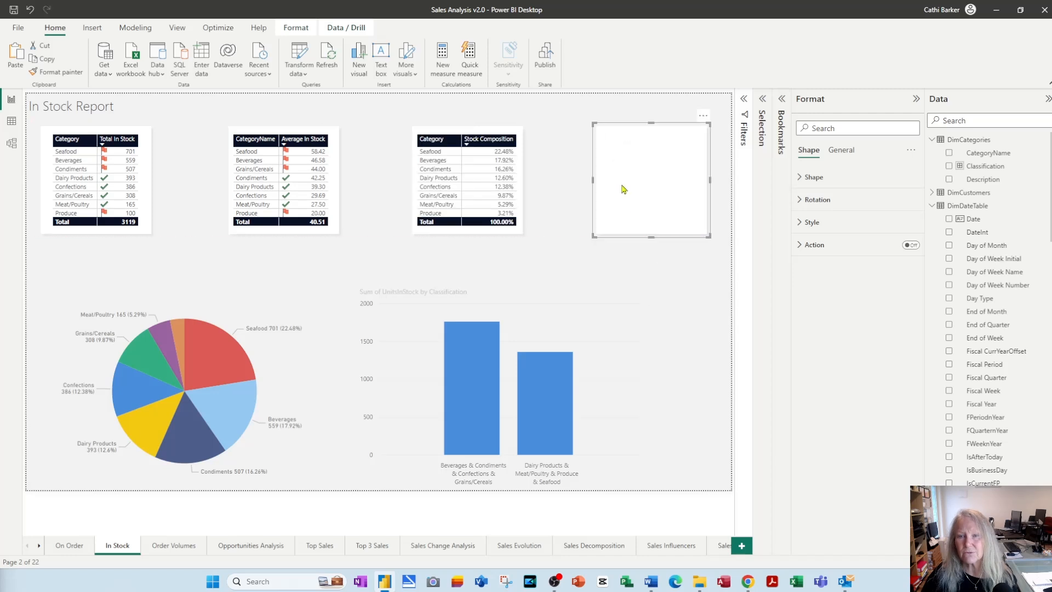
pyautogui.click(648, 293)
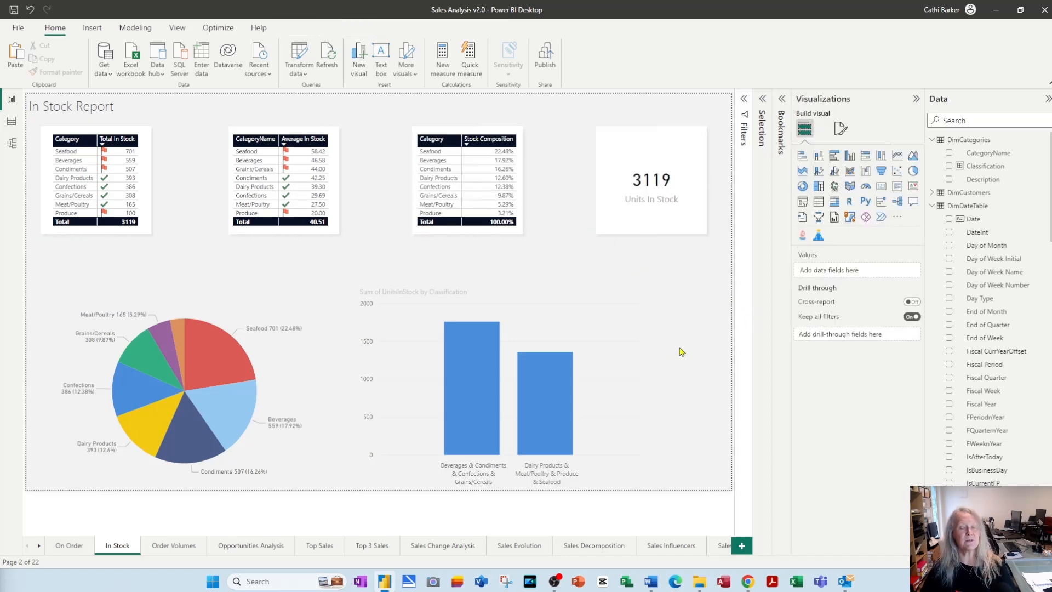
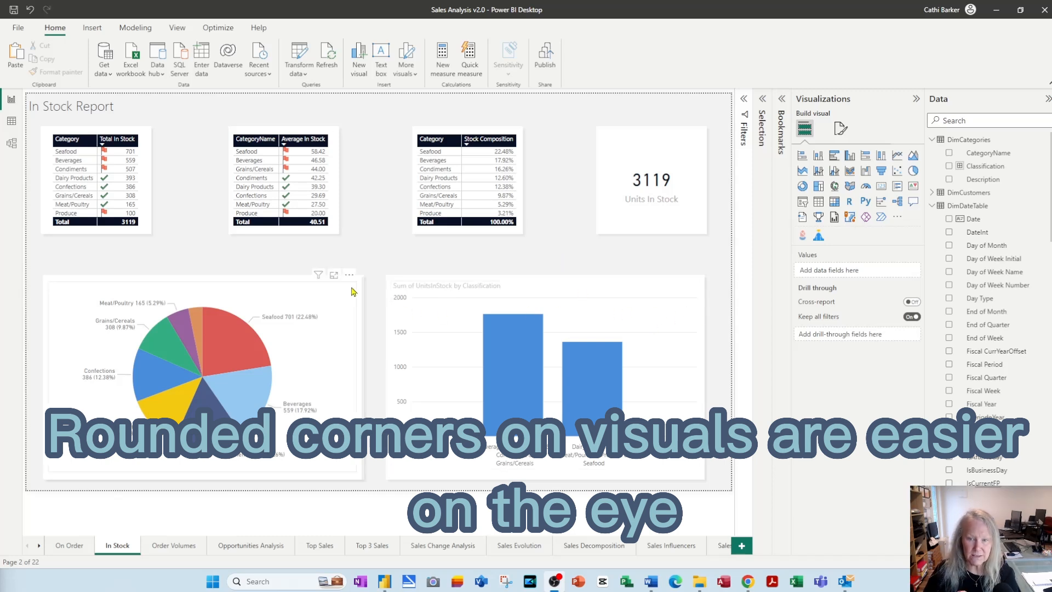
# Set the rounded corners of the white rectangle behind the pie chart to 10 px
pyautogui.click(66, 282)
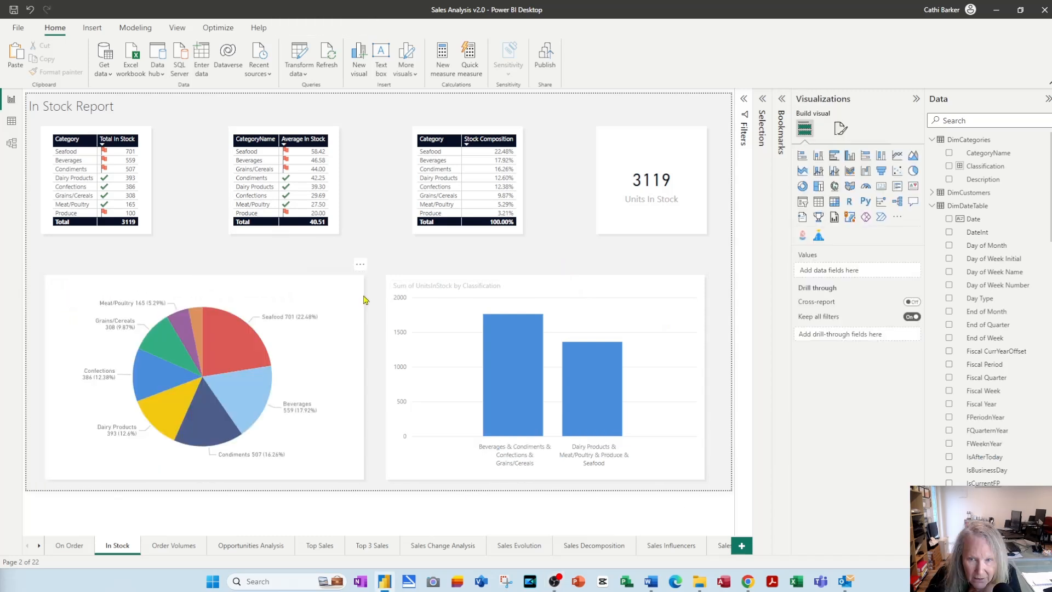
pyautogui.click(366, 300)
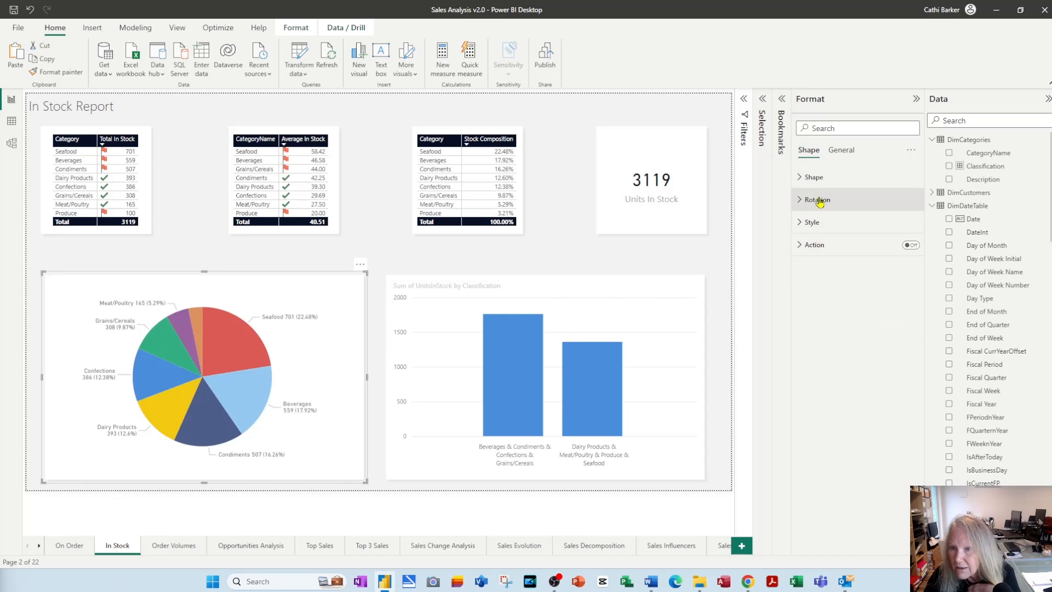
pyautogui.click(804, 179)
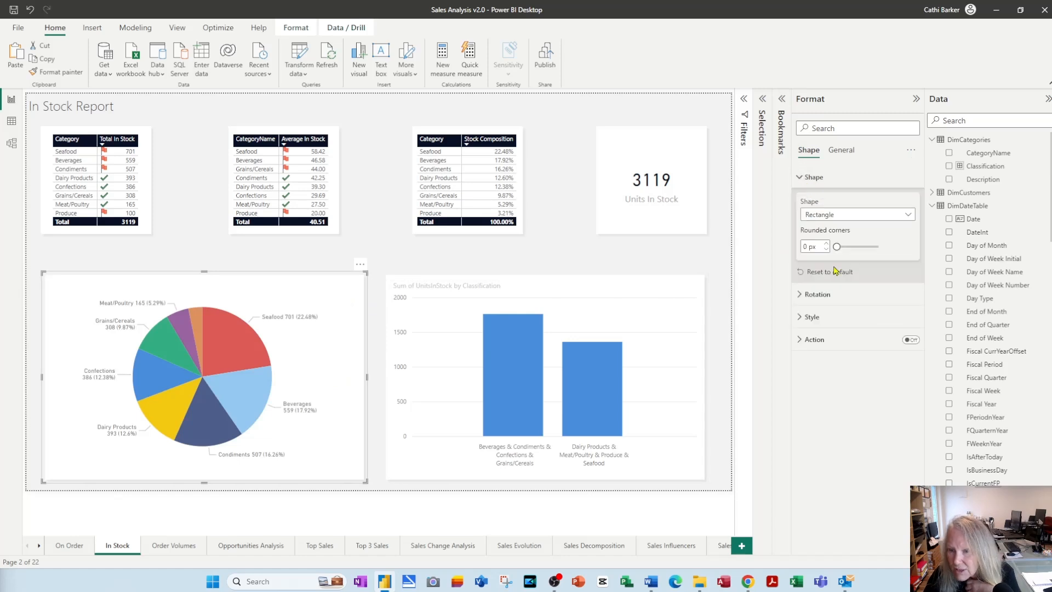
pyautogui.click(805, 244)
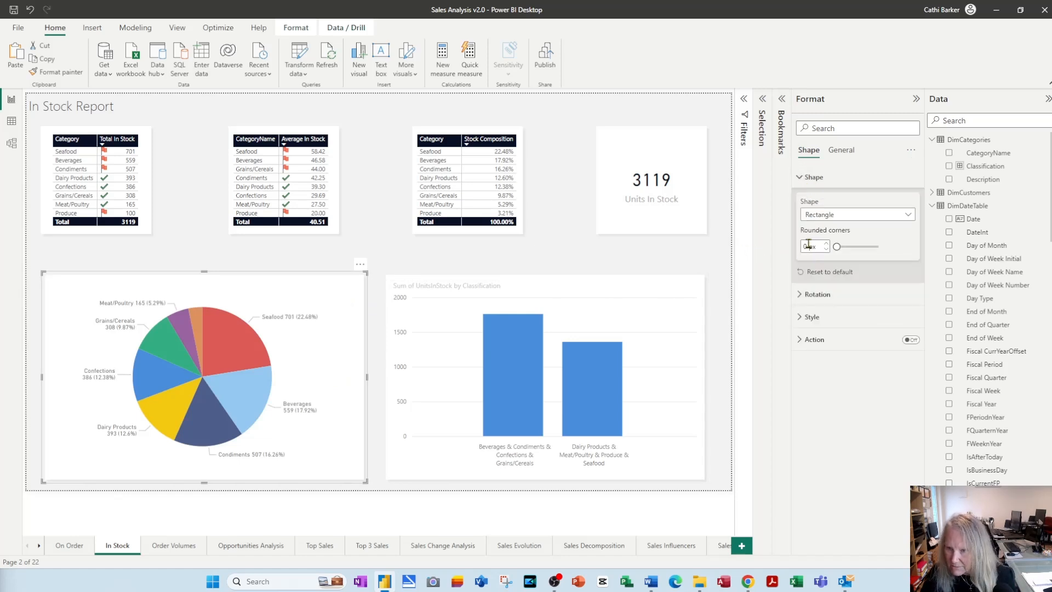
pyautogui.write('10')
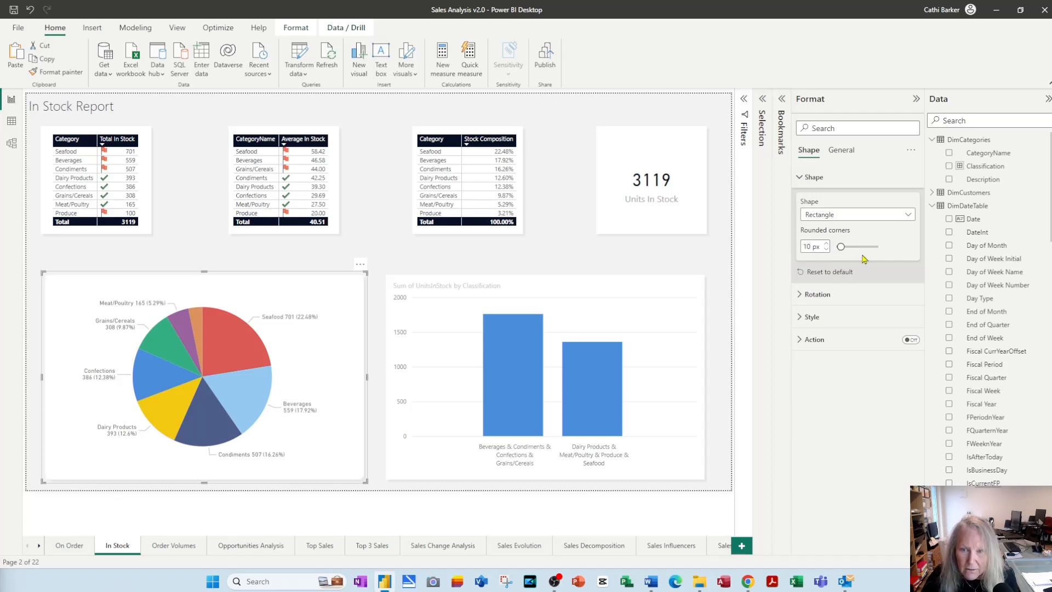
pyautogui.click(385, 258)
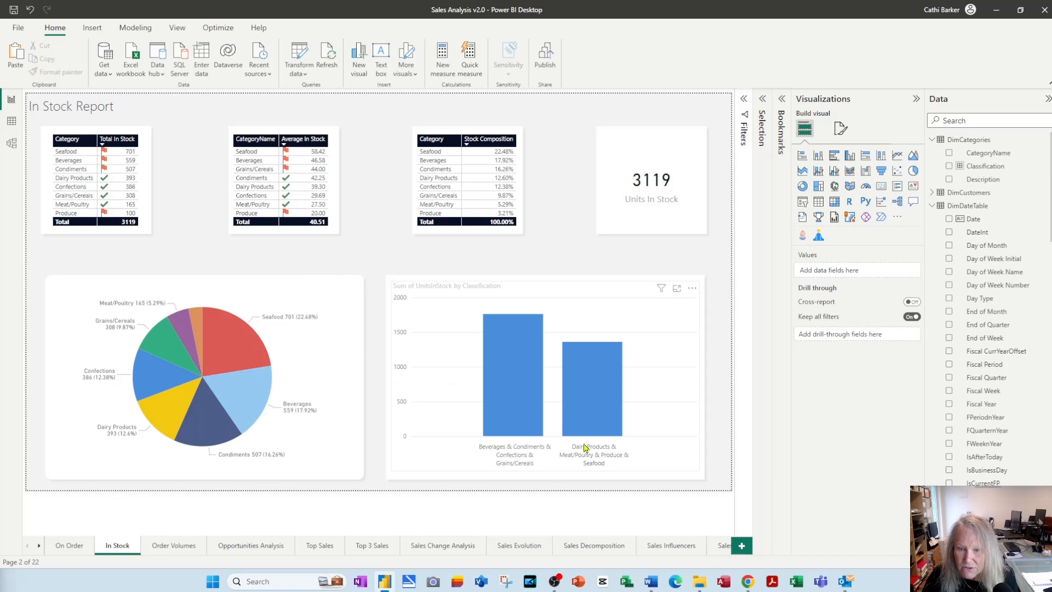
# Set the rounded corners of the white rectangle behind the column chart to 10 px
pyautogui.click(391, 481)
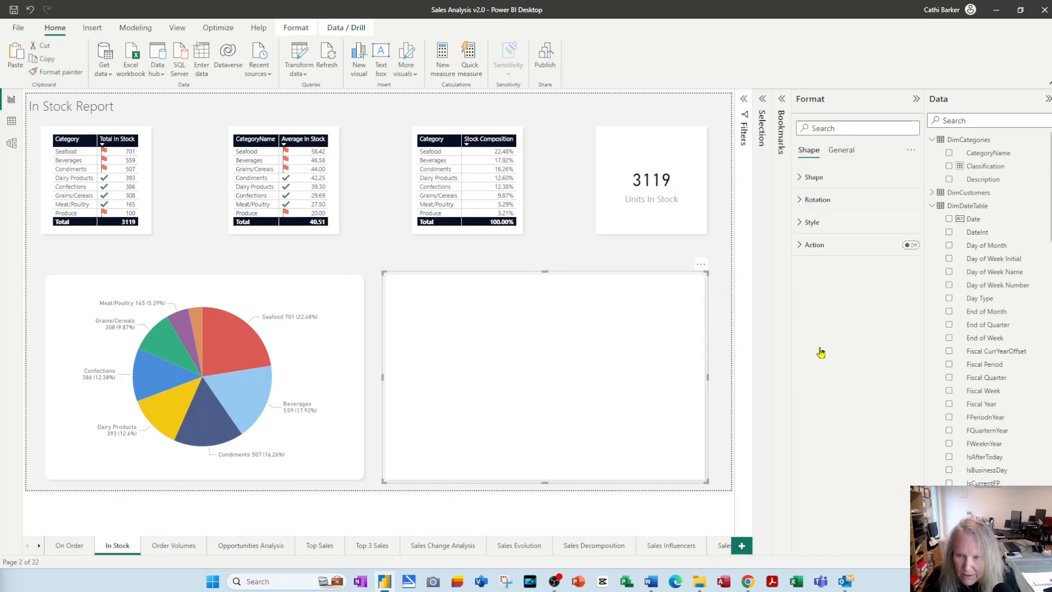
pyautogui.click(800, 178)
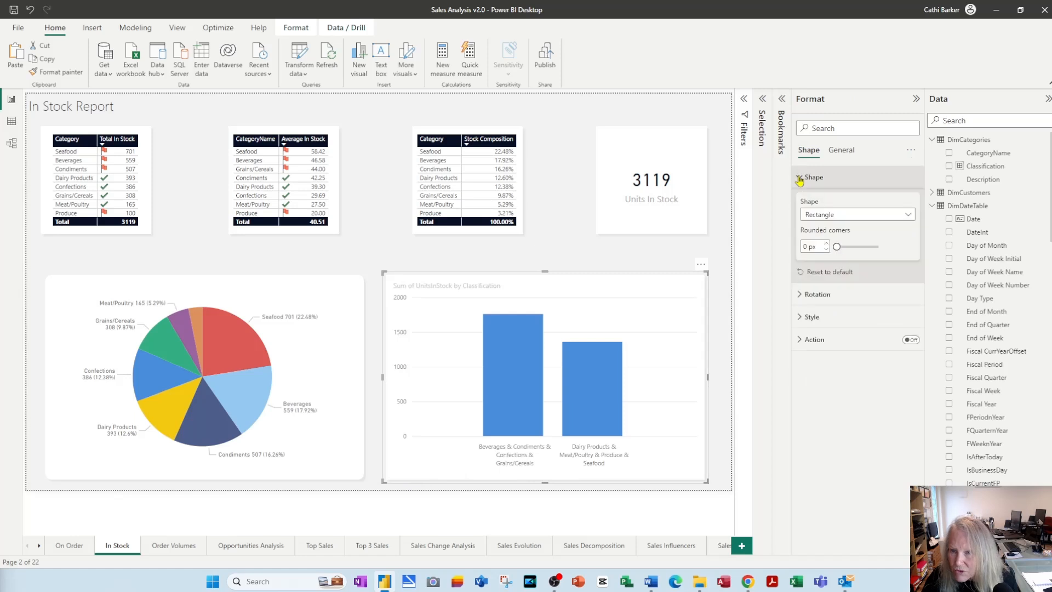
pyautogui.click(826, 251)
pyautogui.write('10')
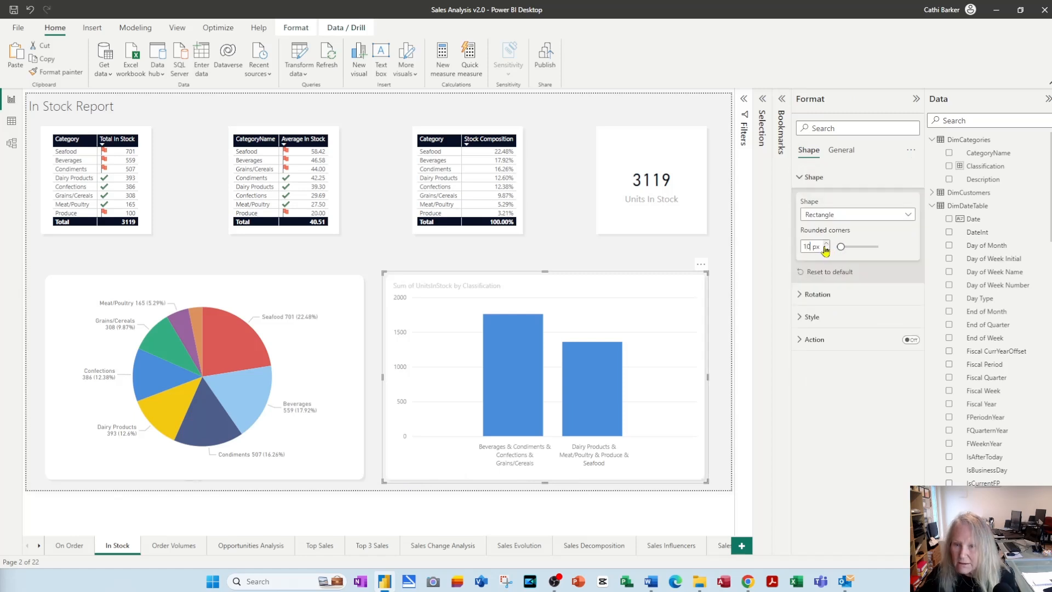
pyautogui.click(731, 289)
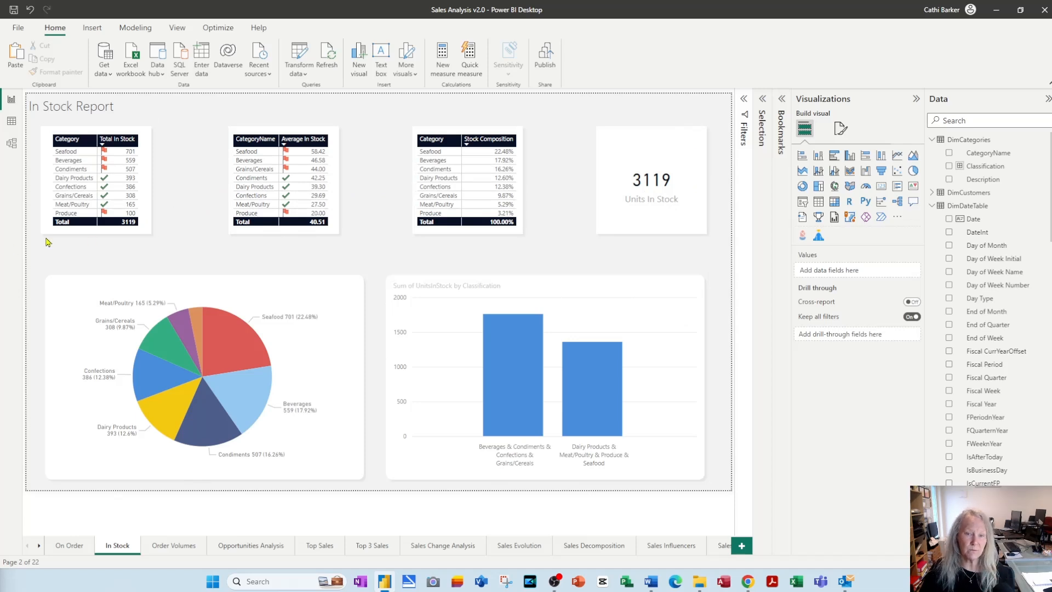
# Delete the white rectangles behind the Total In Stock, Average In Stock and Stock Composition tables
pyautogui.click(149, 236)
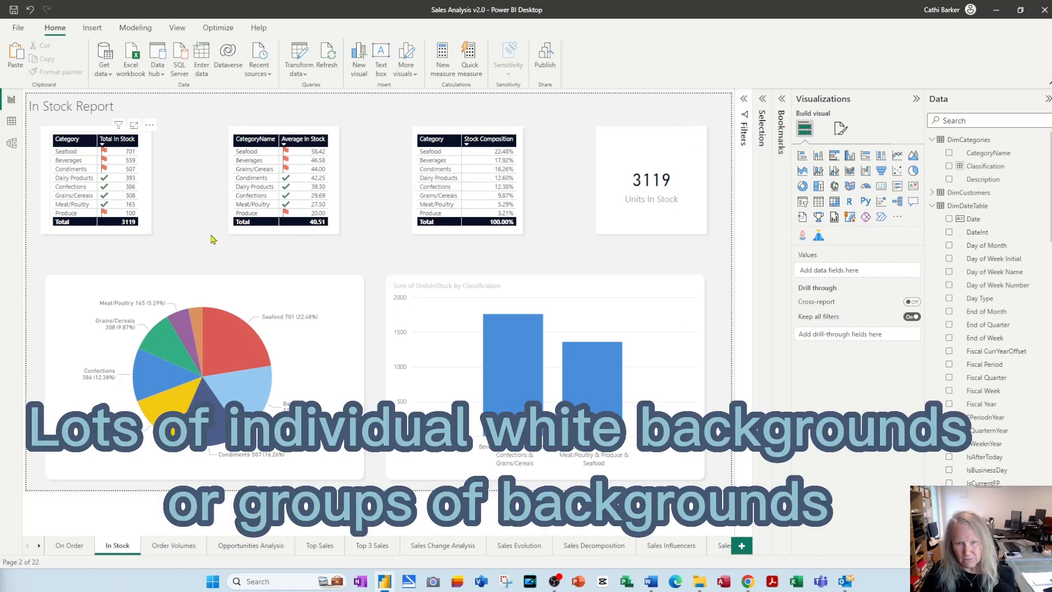
pyautogui.click(47, 152)
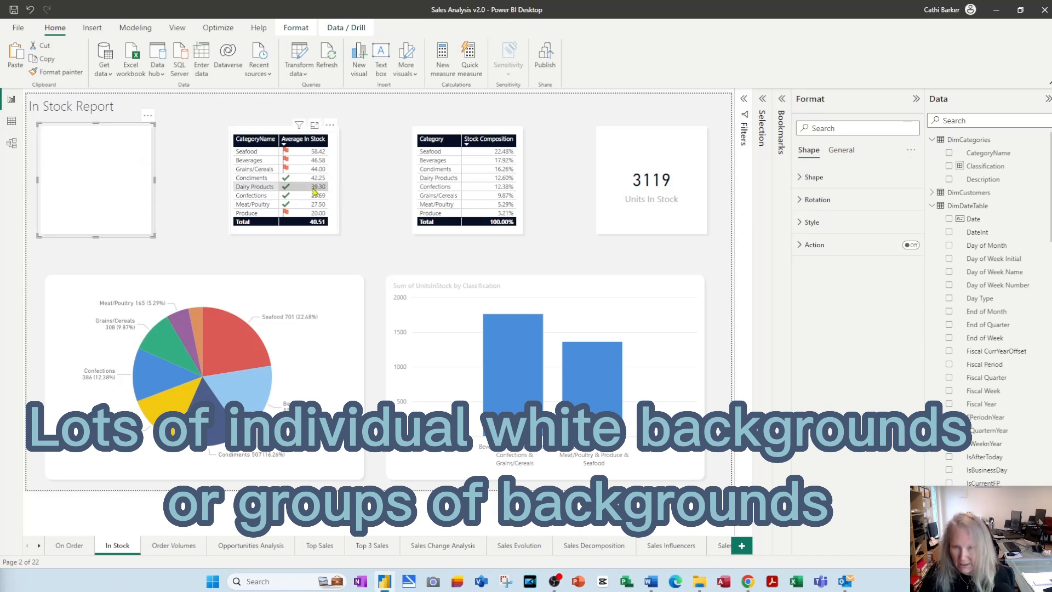
pyautogui.press('Escape')
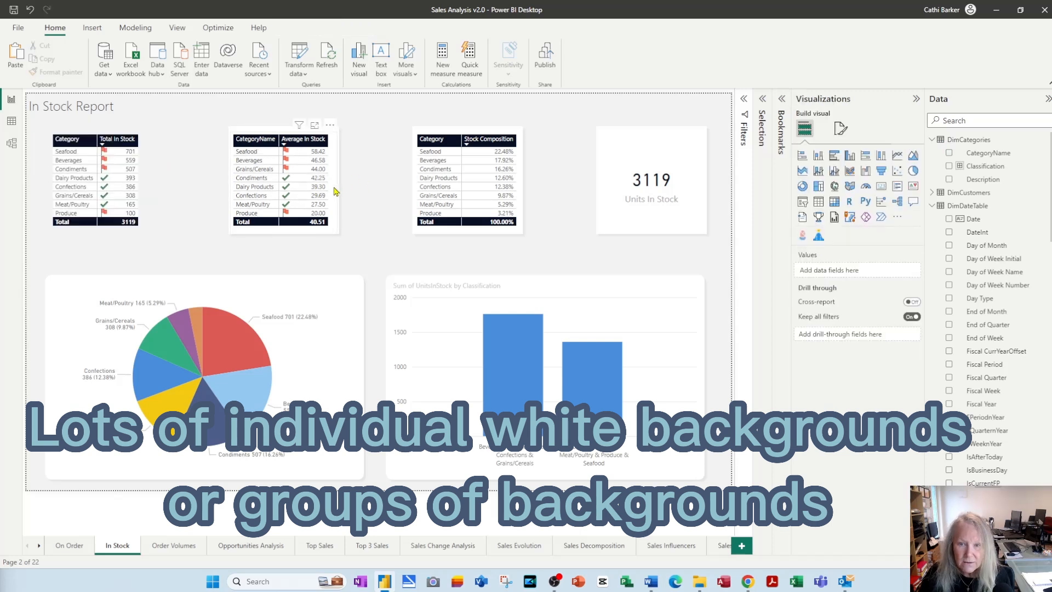
pyautogui.click(390, 191)
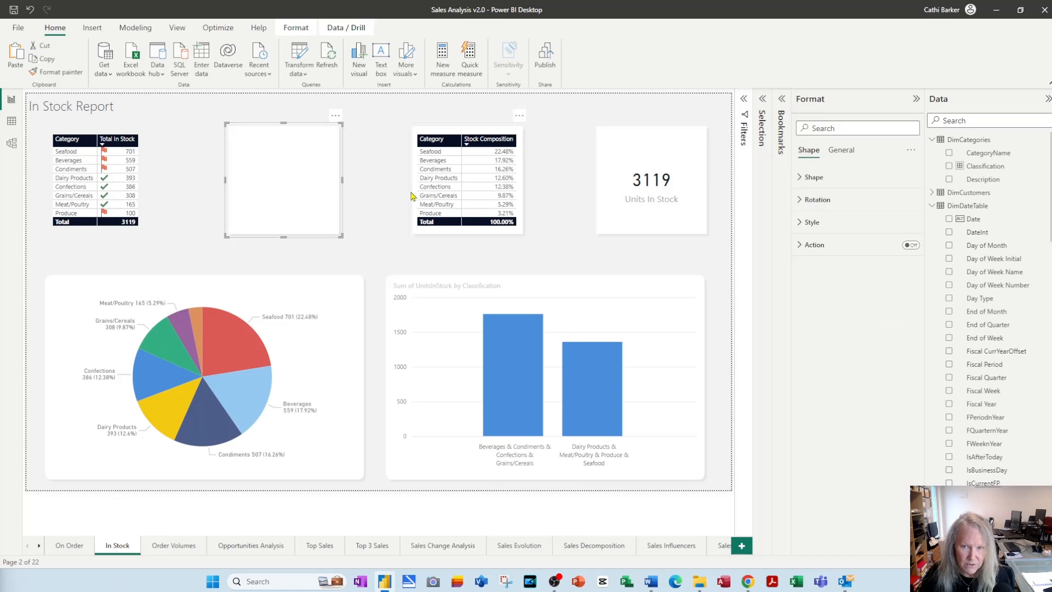
pyautogui.press('Escape')
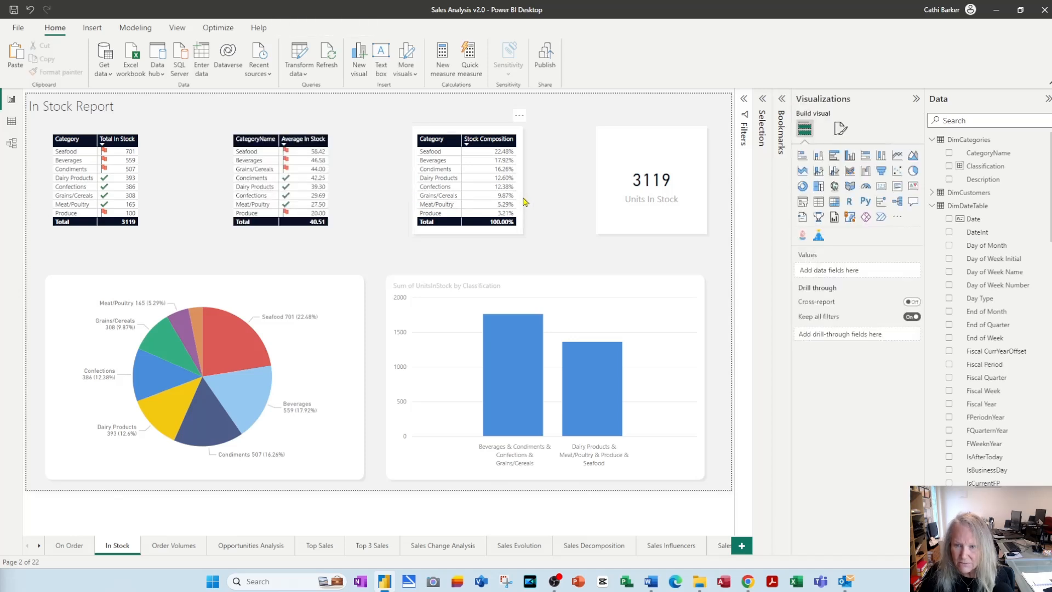
pyautogui.click(525, 202)
pyautogui.press('Delete')
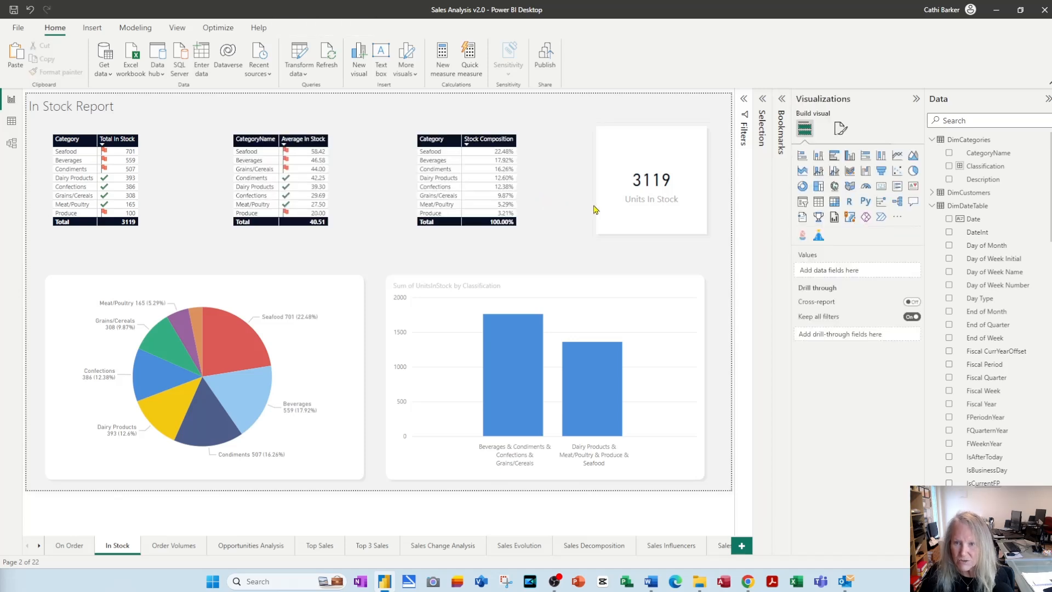
# Stretch the white rectangle behind the Units In Stock card leftward to span all three tables, flush with the pie chart's background
pyautogui.click(708, 235)
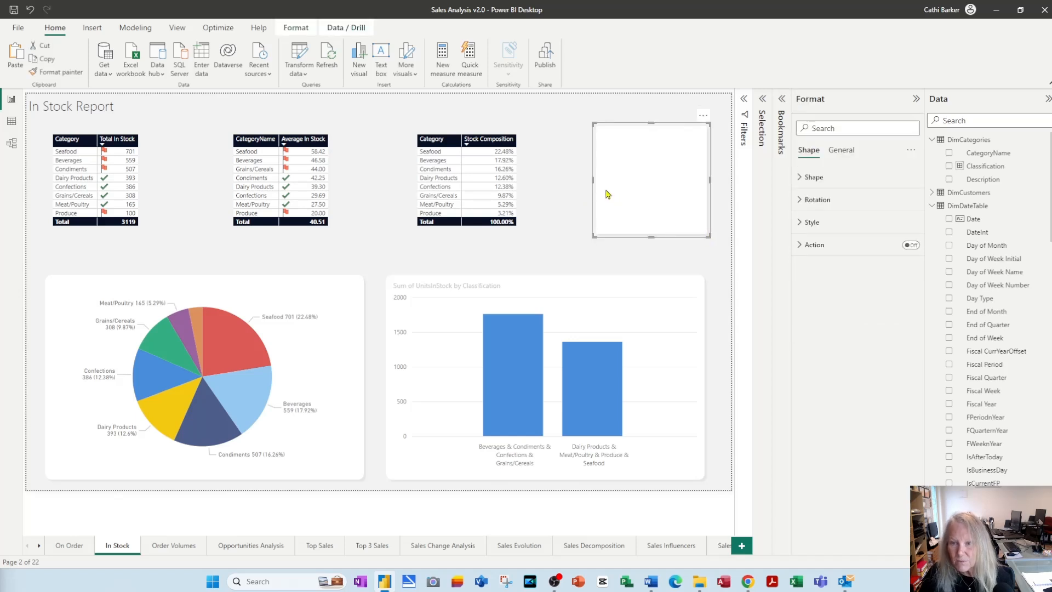
pyautogui.press('Delete')
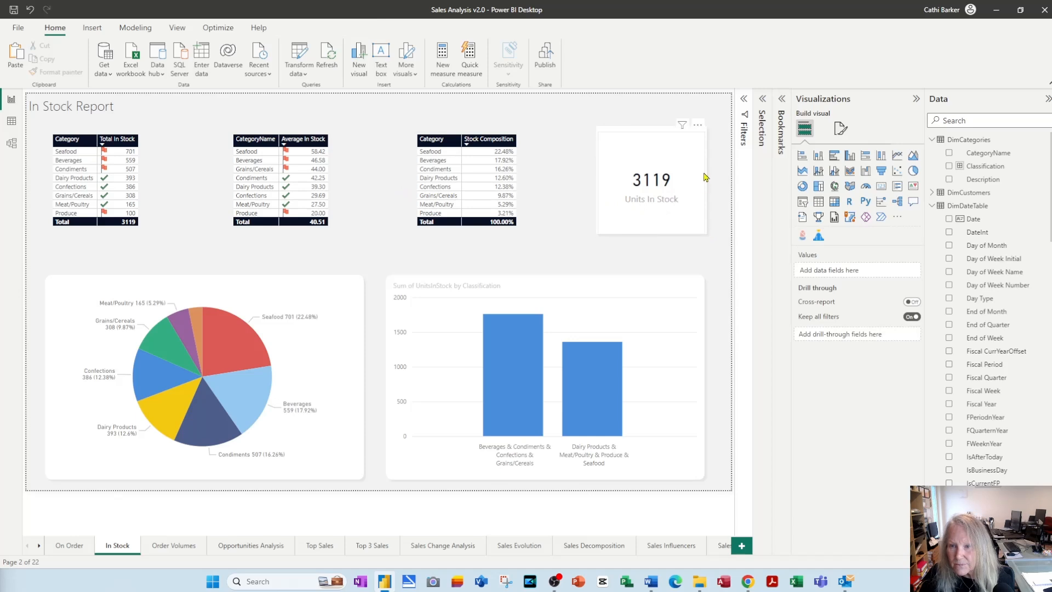
pyautogui.hotkey('ctrl', 'z')
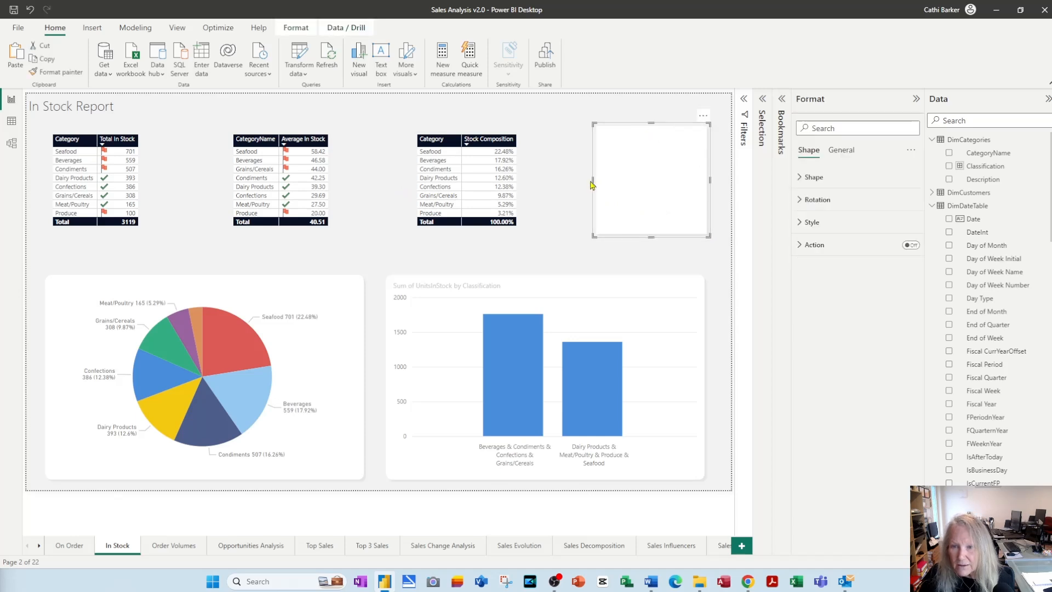
pyautogui.moveTo(594, 180); pyautogui.dragTo(43, 187)
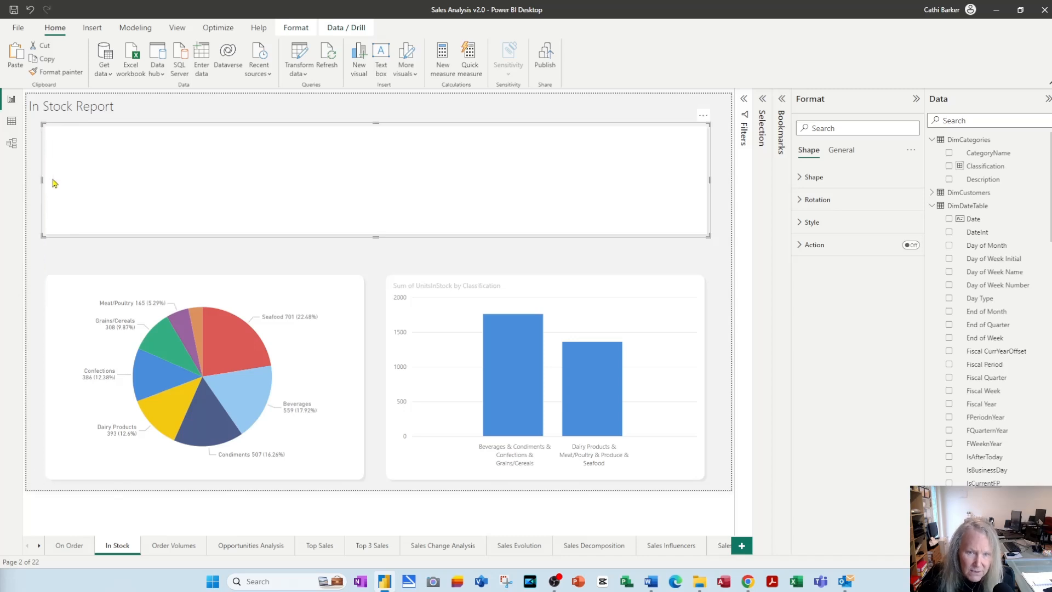
# Set the rounded corners of the wide white rectangle behind the tables and card to 10 px
pyautogui.click(816, 184)
pyautogui.click(821, 245)
pyautogui.write('10')
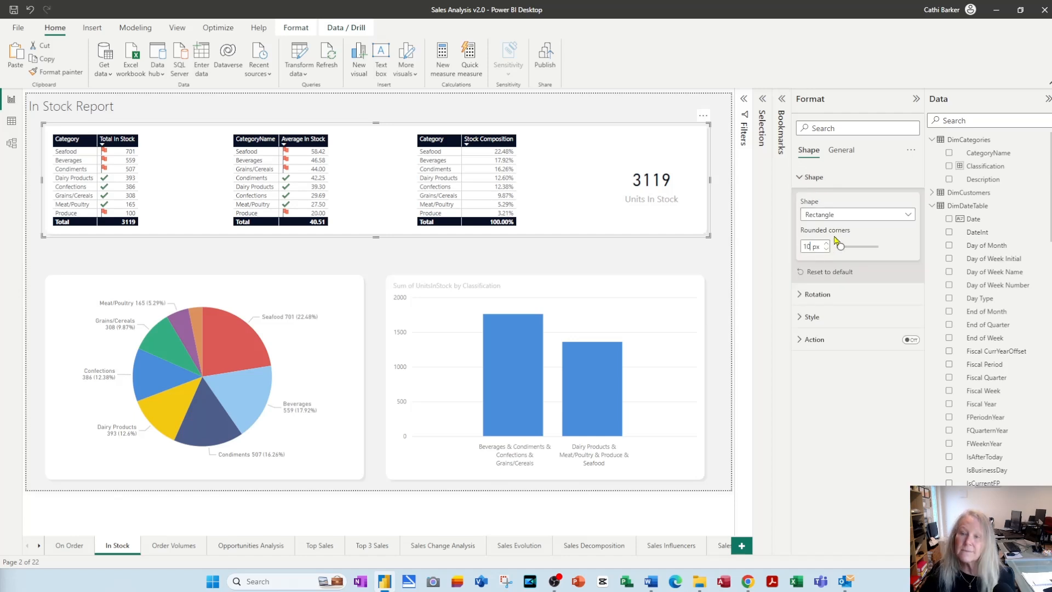
pyautogui.click(695, 262)
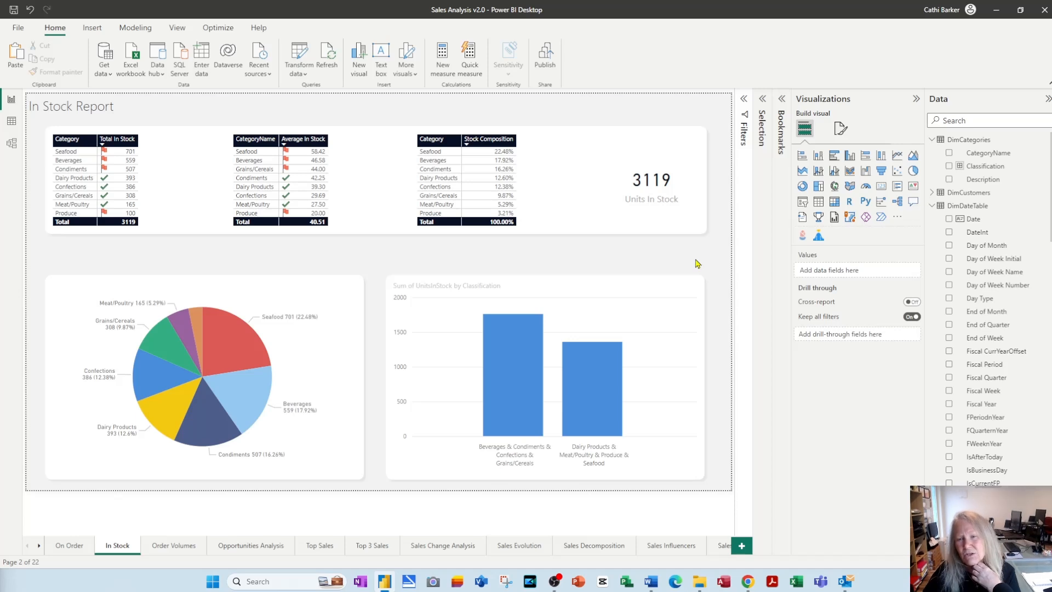
# Raise the lower edge of the Units In Stock card slightly so it stays inside the white background
pyautogui.click(656, 163)
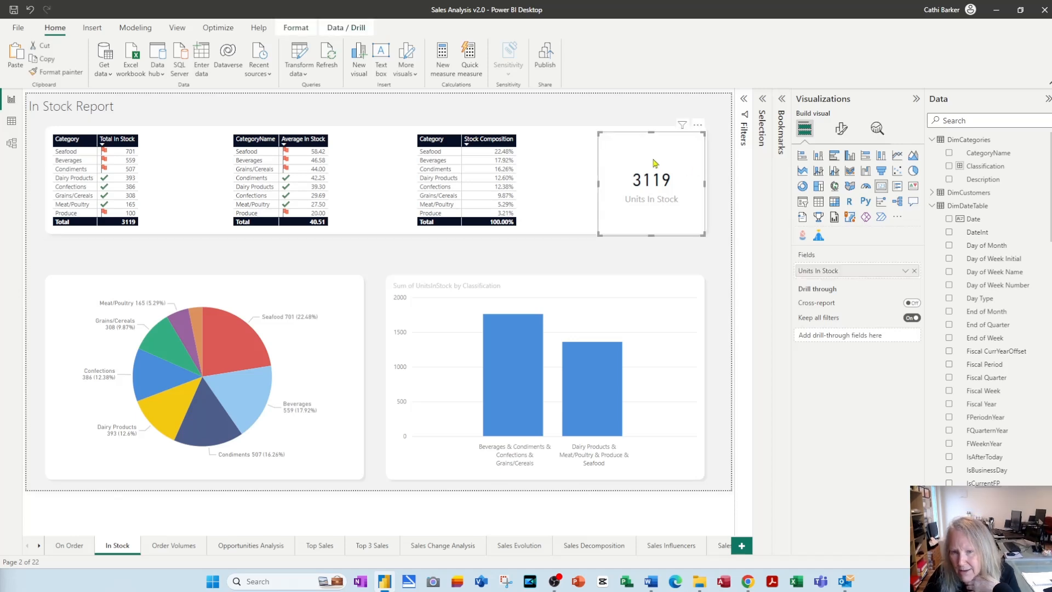
pyautogui.moveTo(653, 234); pyautogui.dragTo(653, 229)
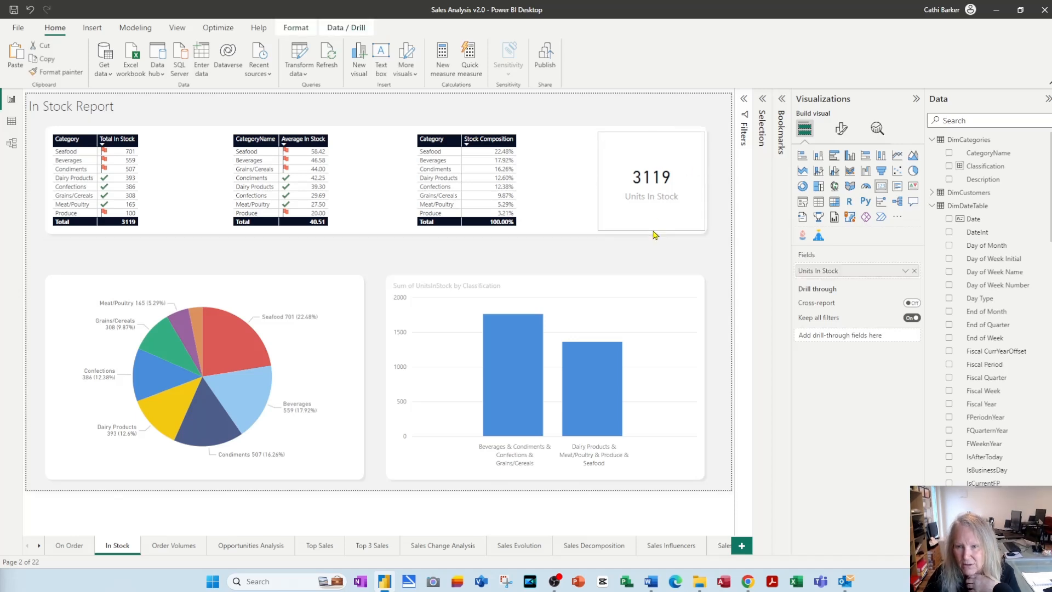
pyautogui.click(655, 139)
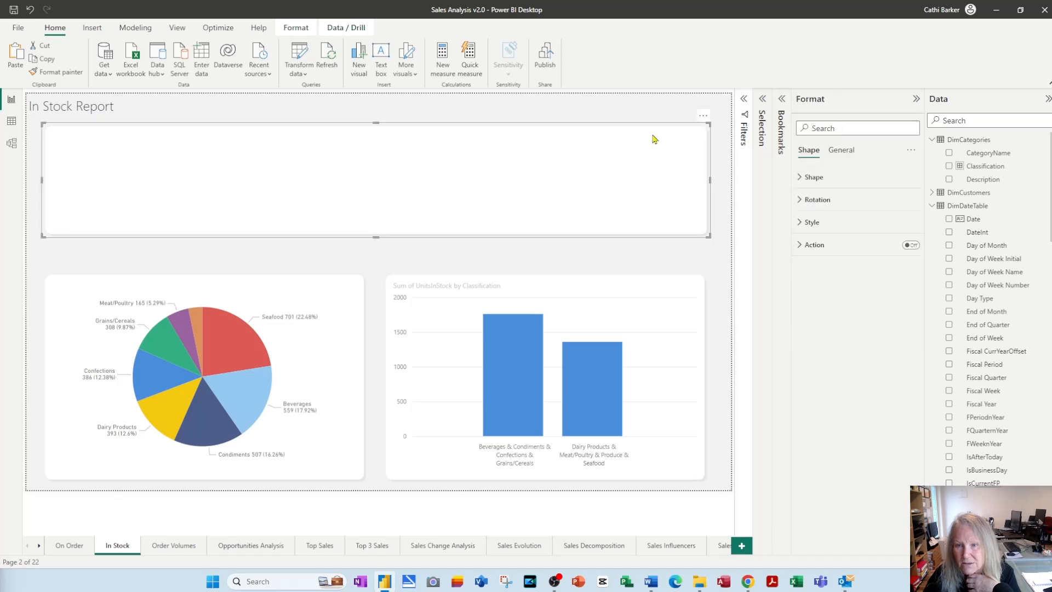
pyautogui.click(717, 208)
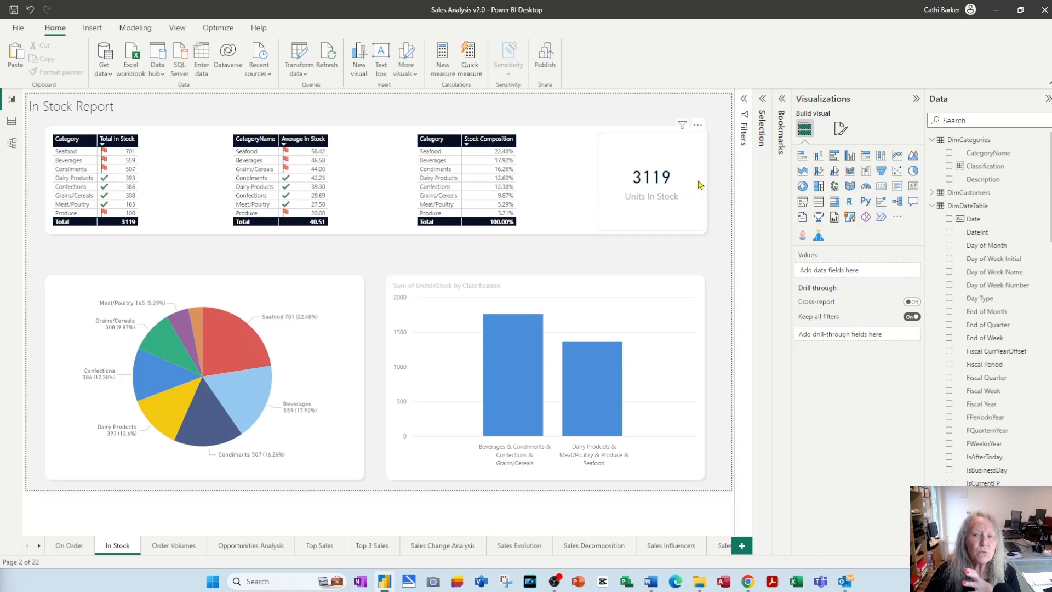
# Make room on the canvas, list the page's objects by layer order and select the Stock Composition and Average In Stock tables individually
pyautogui.click(916, 98)
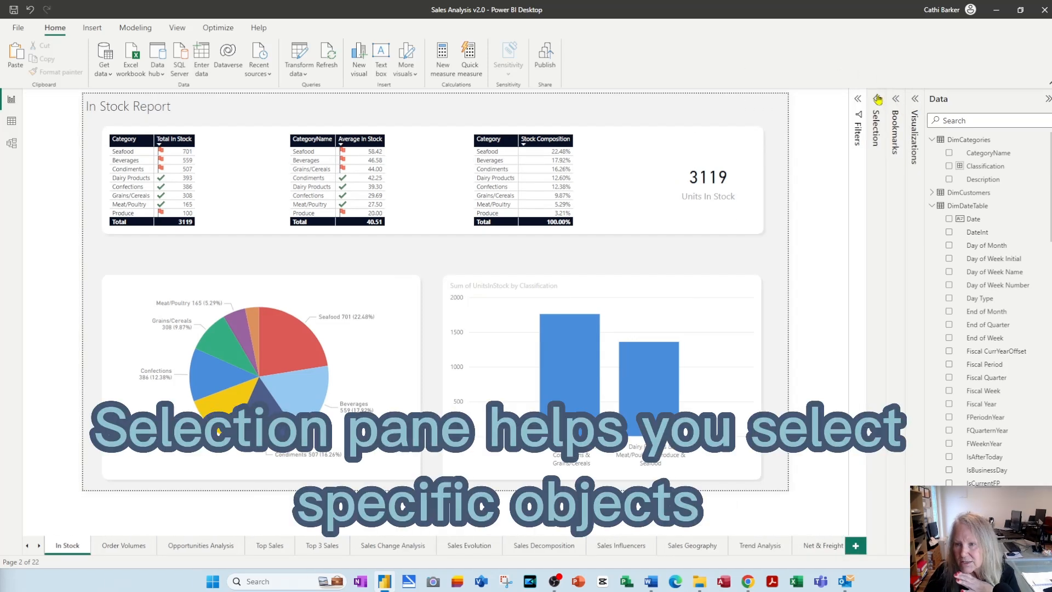
pyautogui.click(877, 99)
pyautogui.click(786, 186)
pyautogui.click(786, 196)
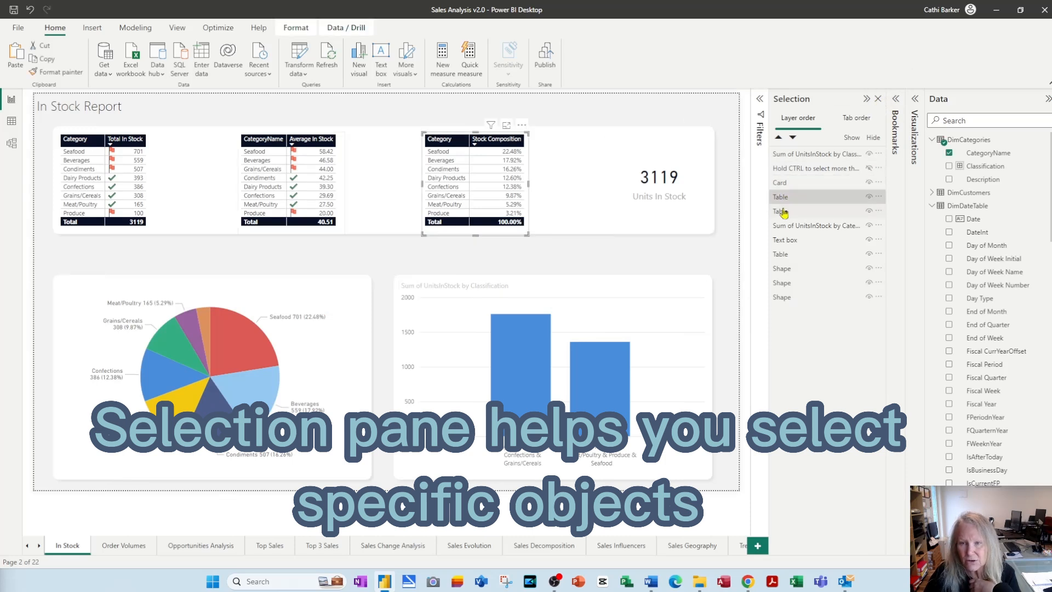
pyautogui.click(782, 212)
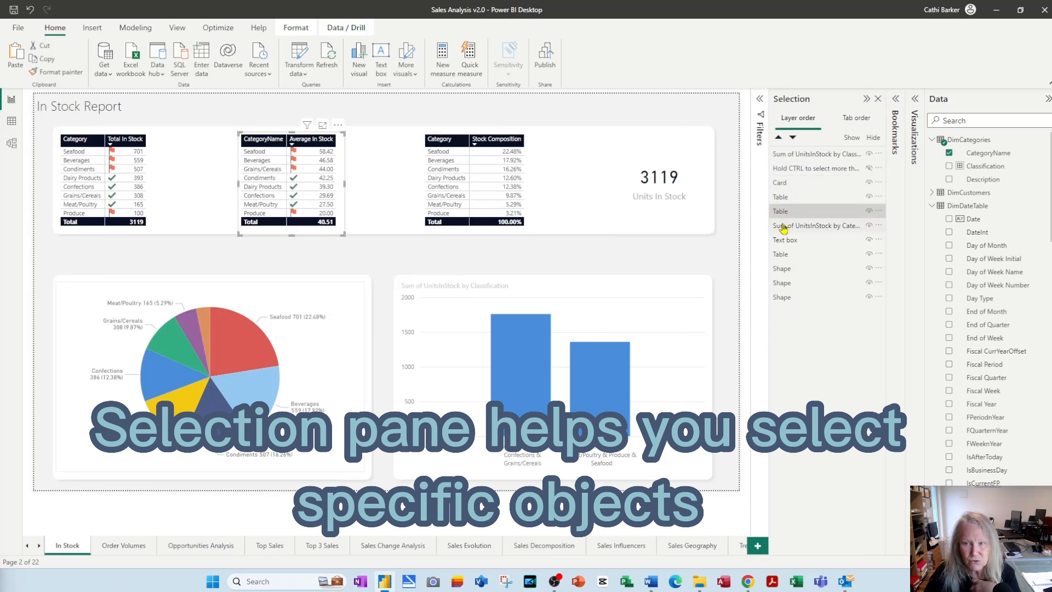
# Select the Units In Stock card by its layer entry and shrink it slightly at its upper, lower and right edges
pyautogui.click(786, 184)
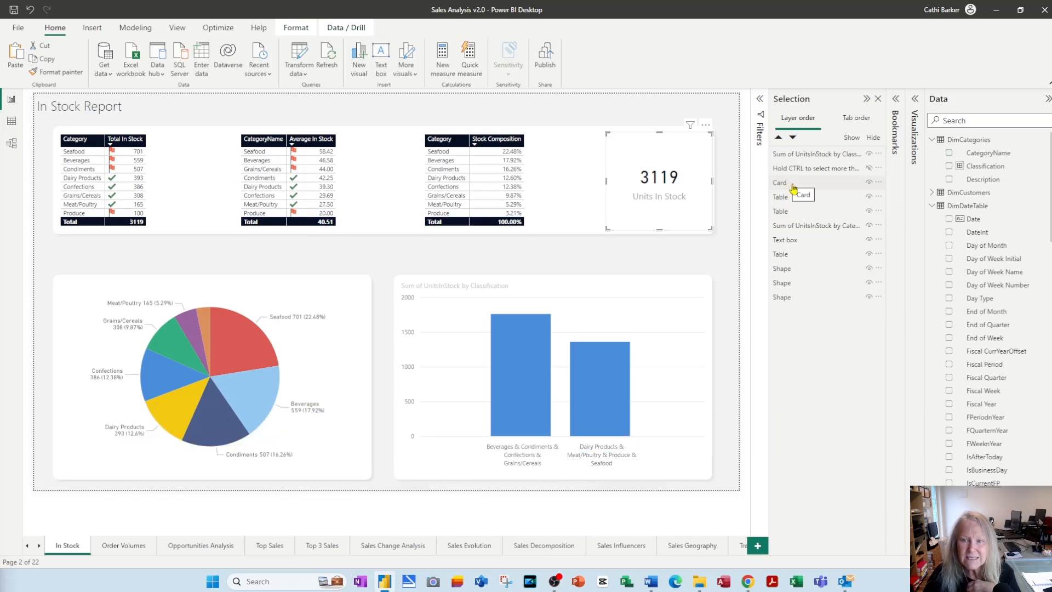
pyautogui.moveTo(660, 132); pyautogui.dragTo(661, 139)
pyautogui.moveTo(657, 231); pyautogui.dragTo(660, 227)
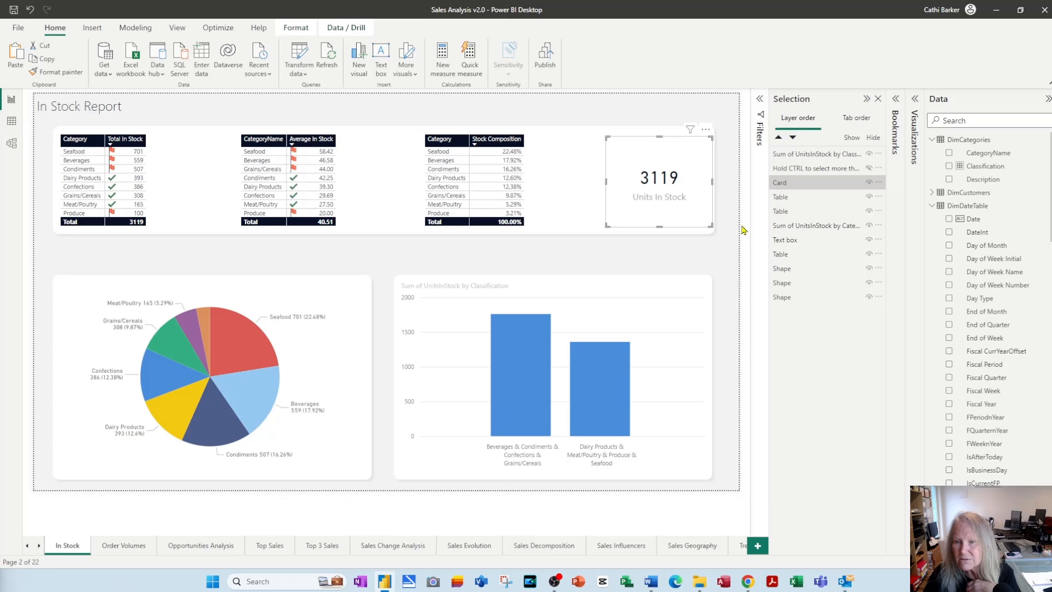
pyautogui.moveTo(713, 183); pyautogui.dragTo(703, 190)
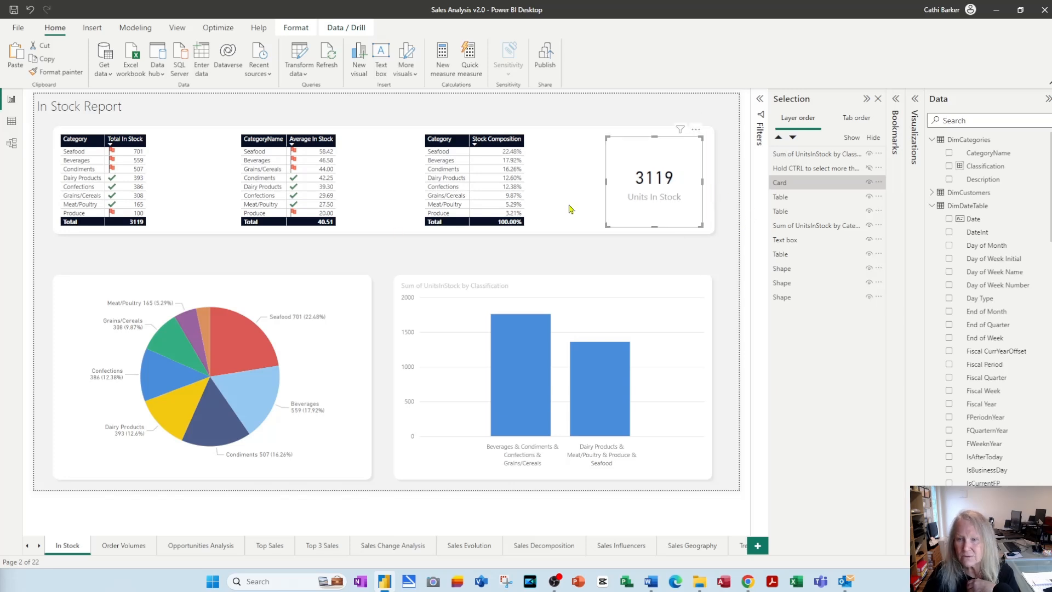
# Turn on the visual border of the Units In Stock card and colour it medium grey
pyautogui.click(915, 98)
pyautogui.click(841, 132)
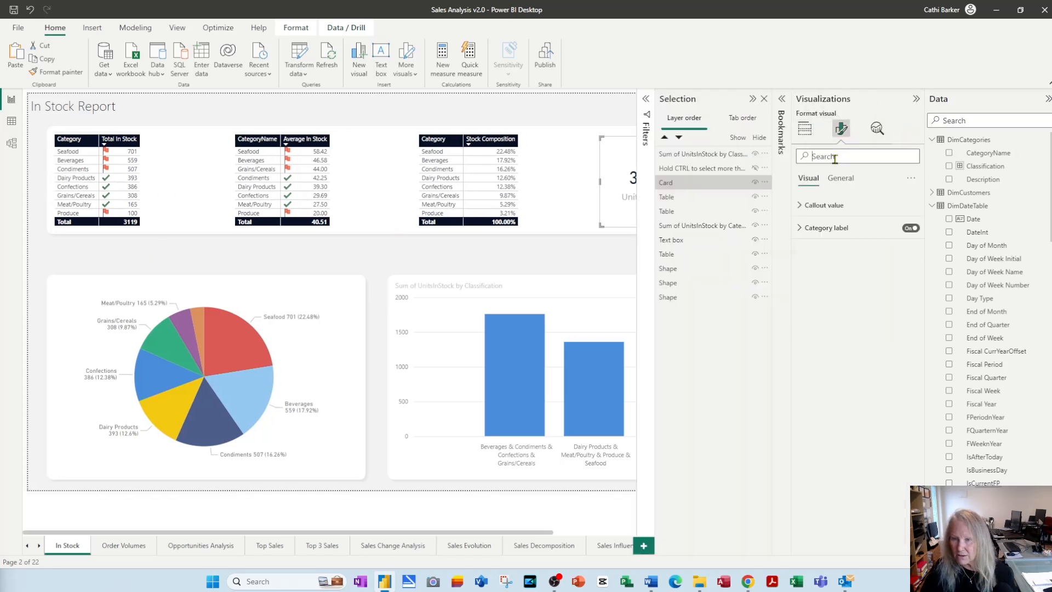
pyautogui.write('border')
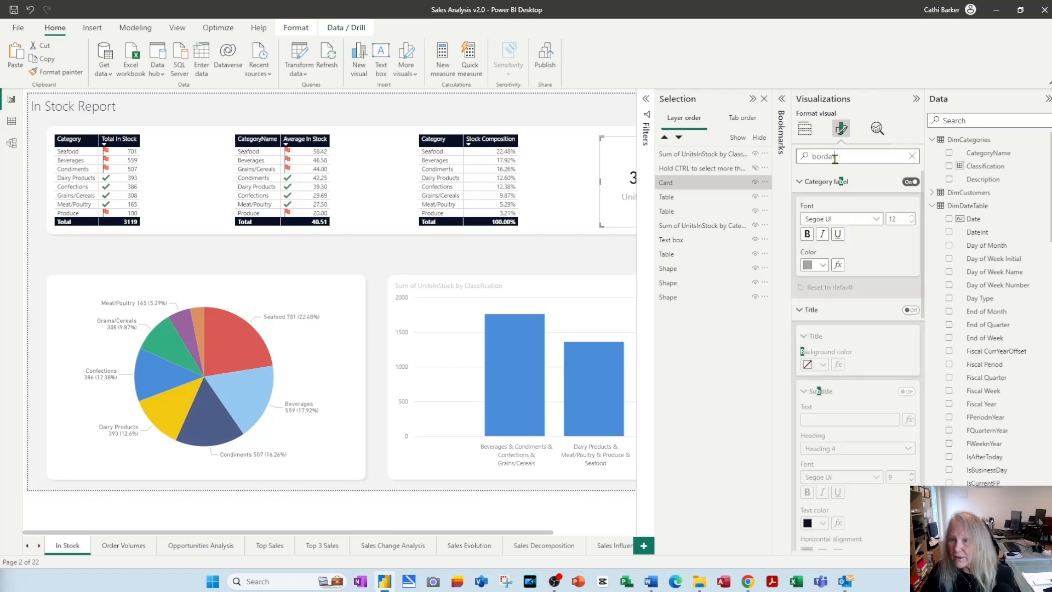
pyautogui.click(907, 208)
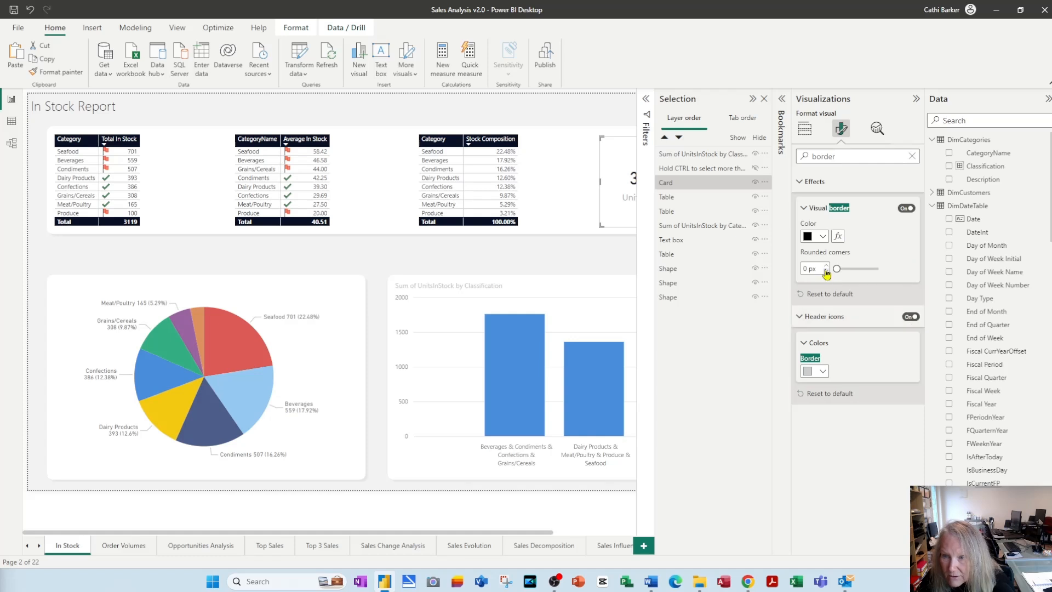
pyautogui.click(824, 237)
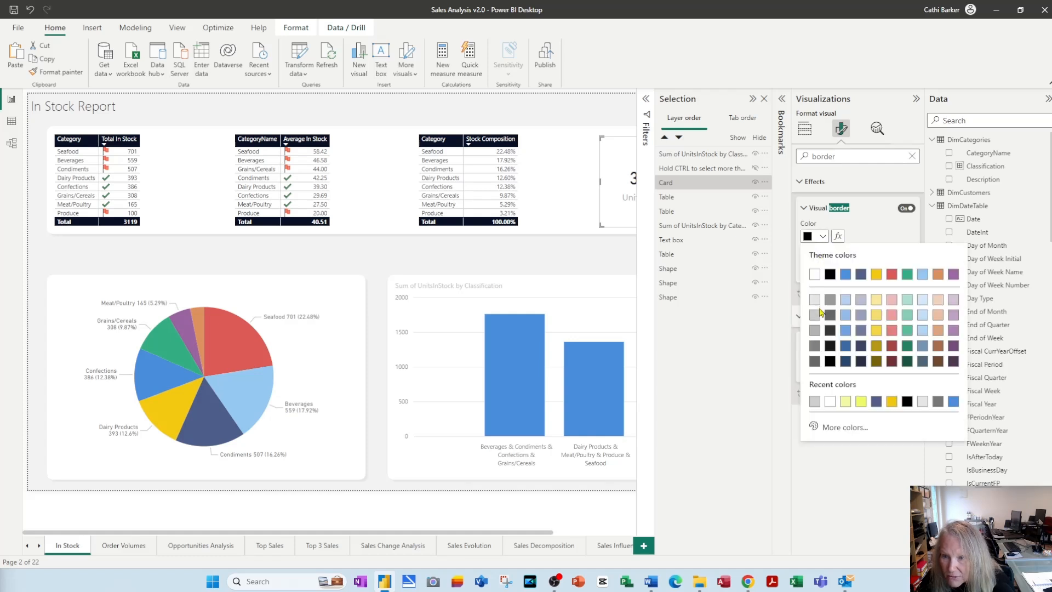
pyautogui.click(816, 332)
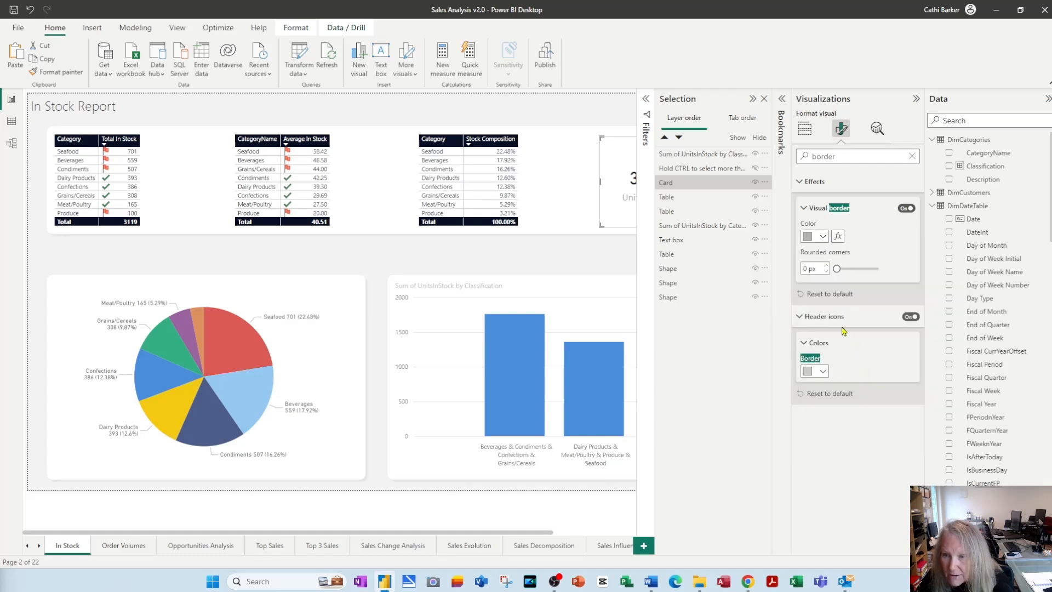
pyautogui.click(625, 263)
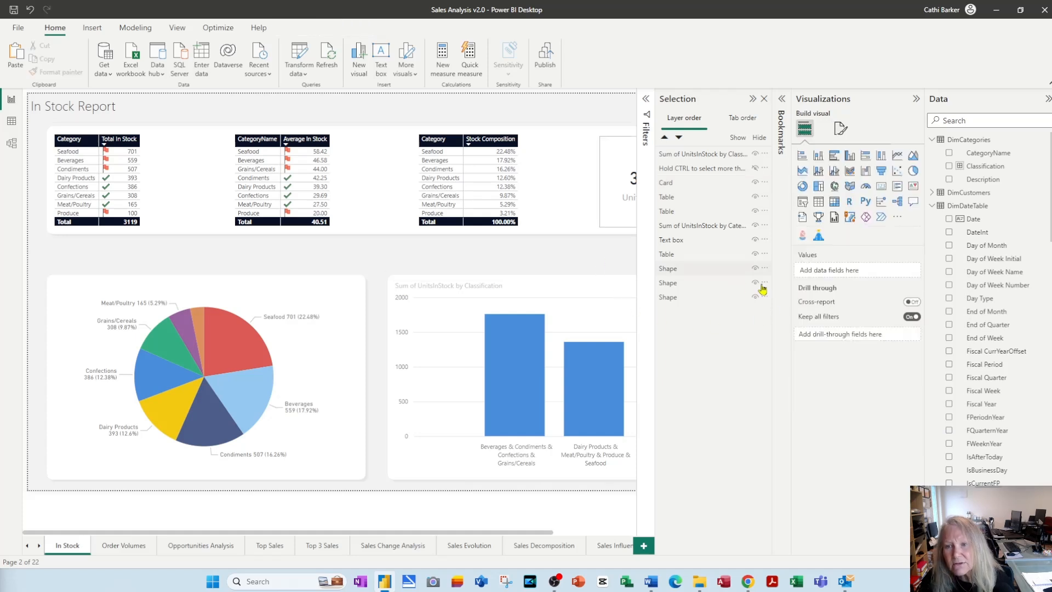
# Set the rounded corners of the Units In Stock card's border to 10 px
pyautogui.click(628, 222)
pyautogui.click(841, 129)
pyautogui.click(840, 156)
pyautogui.write('bor')
pyautogui.click(821, 268)
pyautogui.write('10')
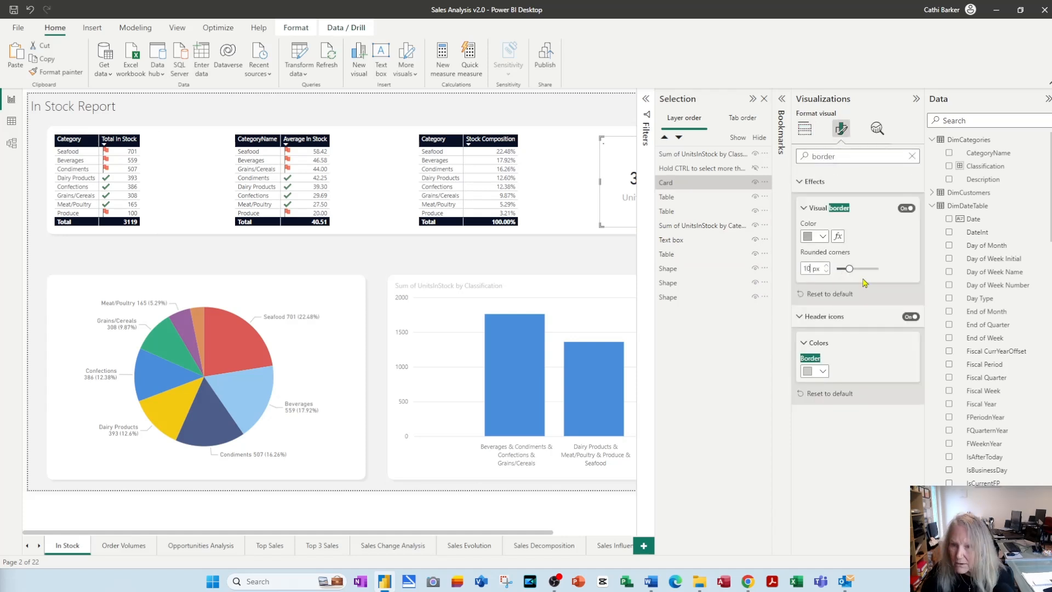
pyautogui.click(593, 122)
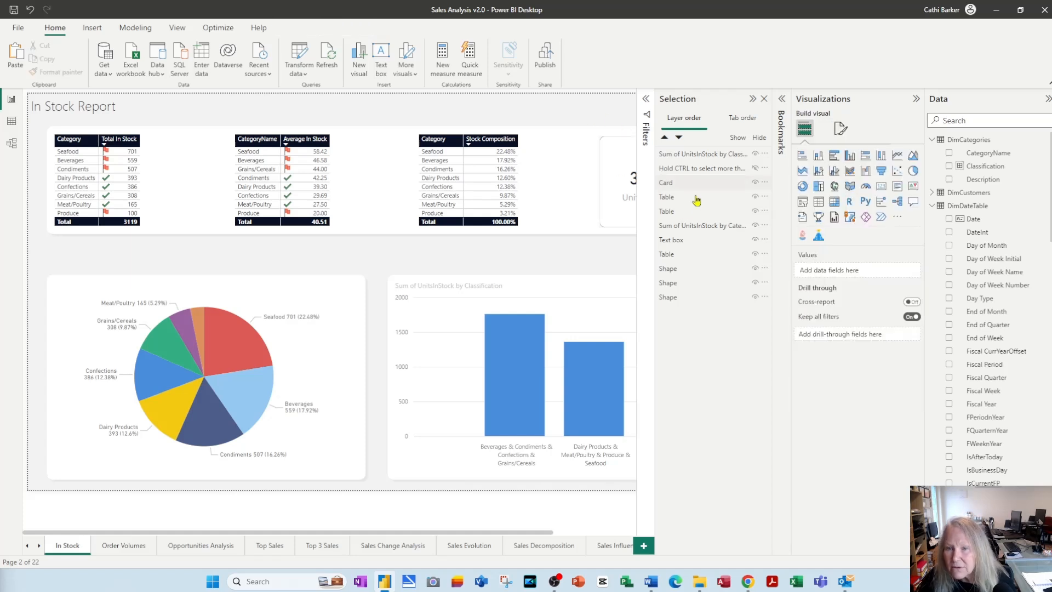
pyautogui.click(917, 99)
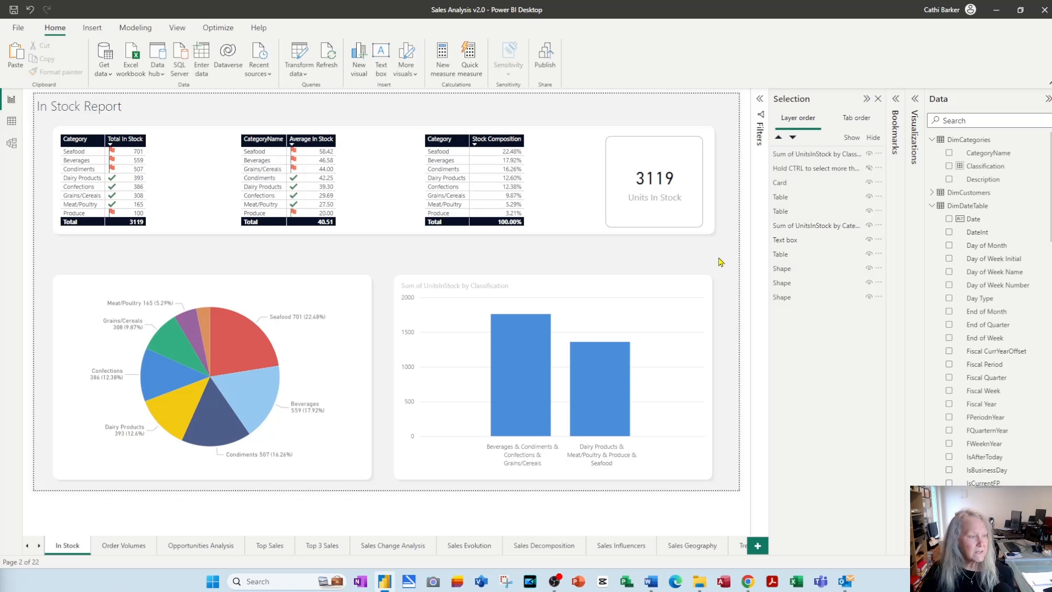
# Set the font size of the whole In Stock Report title to 20
pyautogui.click(101, 112)
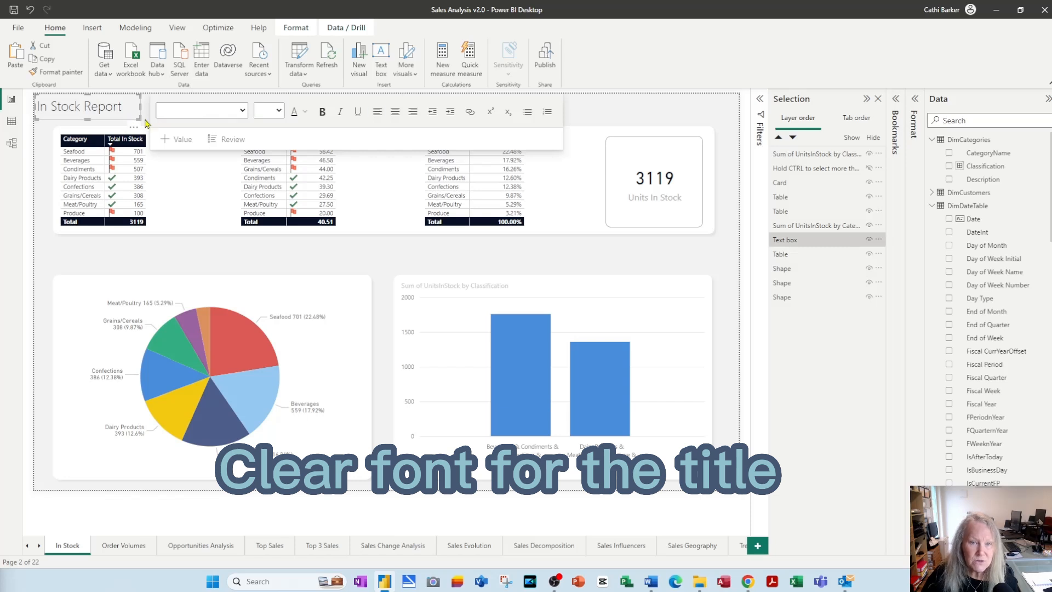
pyautogui.click(271, 111)
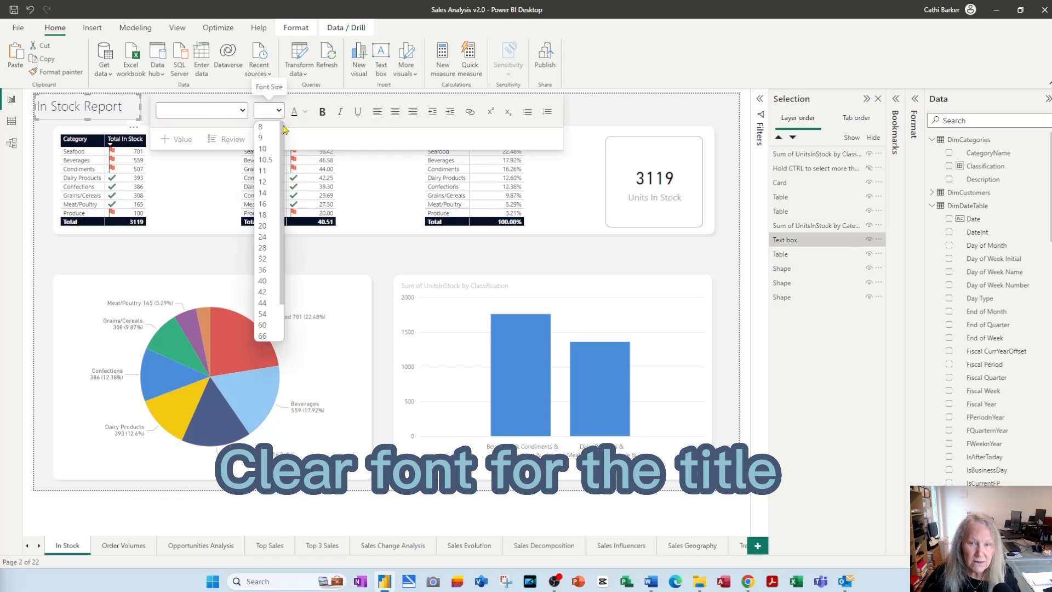
pyautogui.click(263, 248)
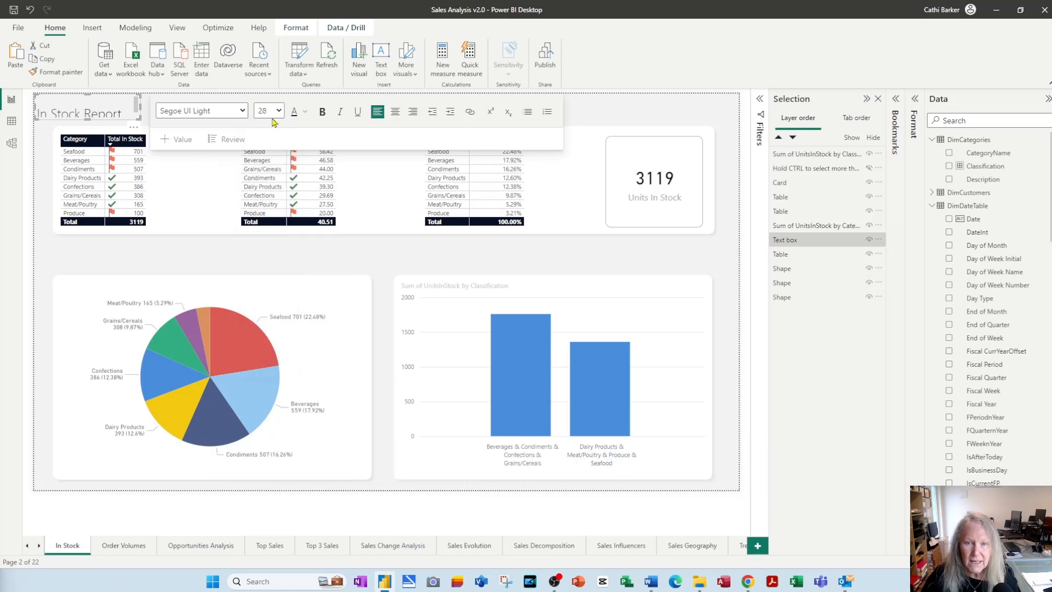
pyautogui.hotkey('ctrl', 'a')
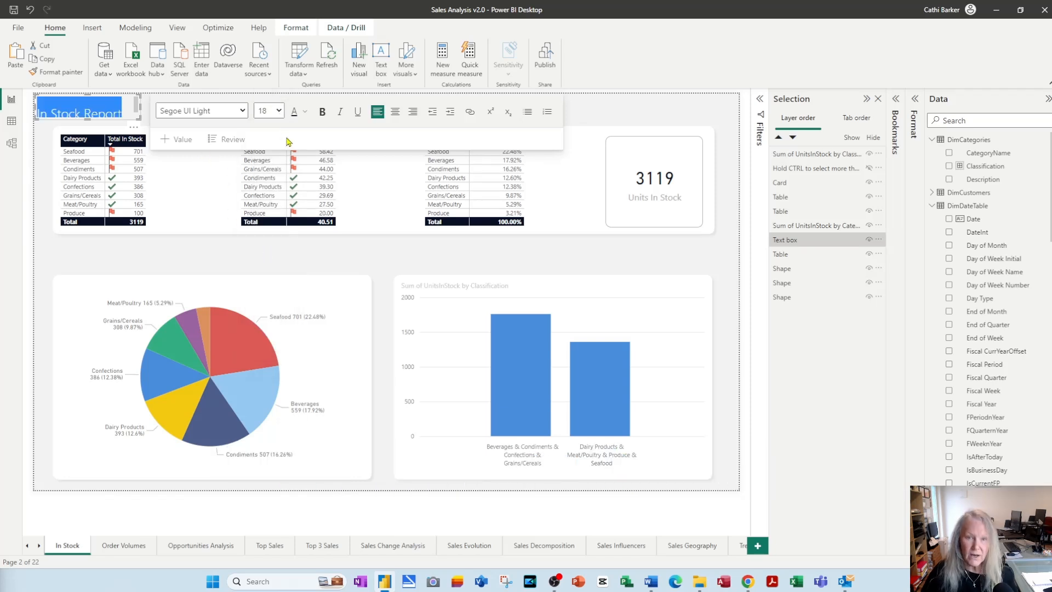
pyautogui.click(277, 110)
pyautogui.click(270, 229)
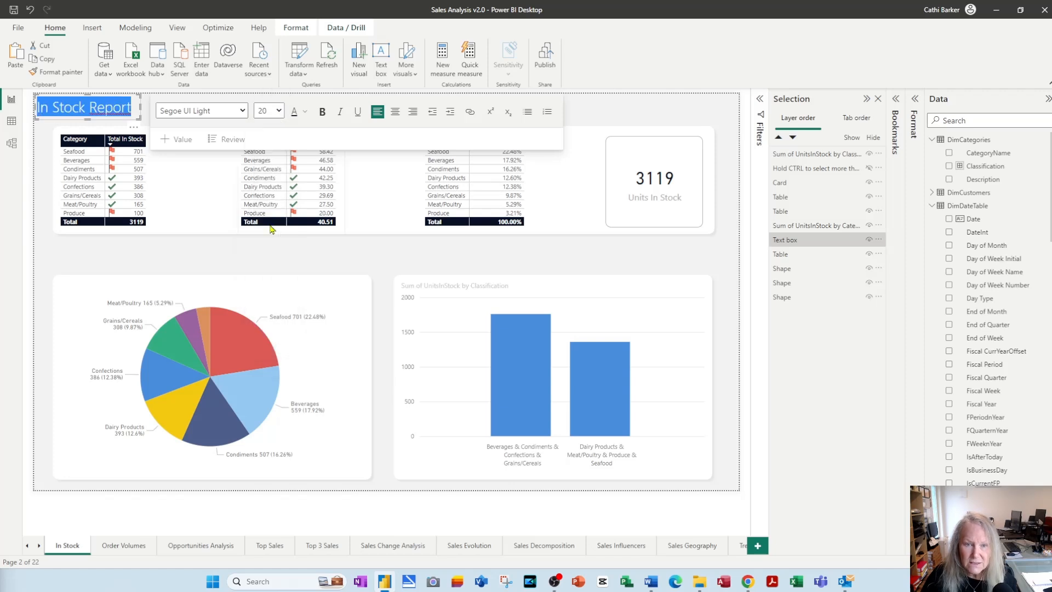
pyautogui.click(603, 115)
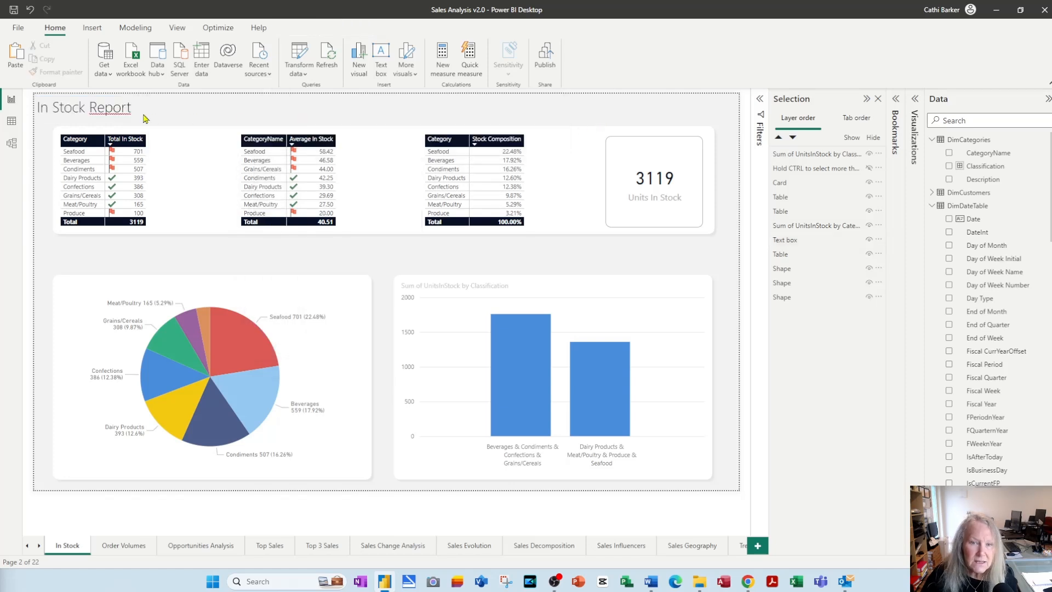
# Widen the In Stock Report title's text box slightly so the text has more room
pyautogui.click(118, 108)
pyautogui.click(144, 110)
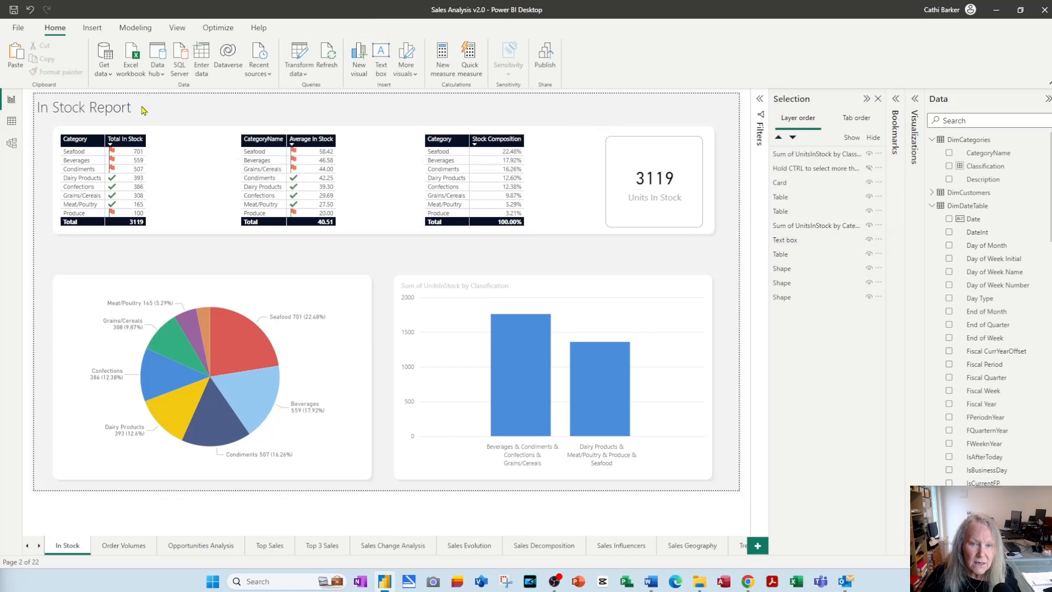
pyautogui.click(134, 108)
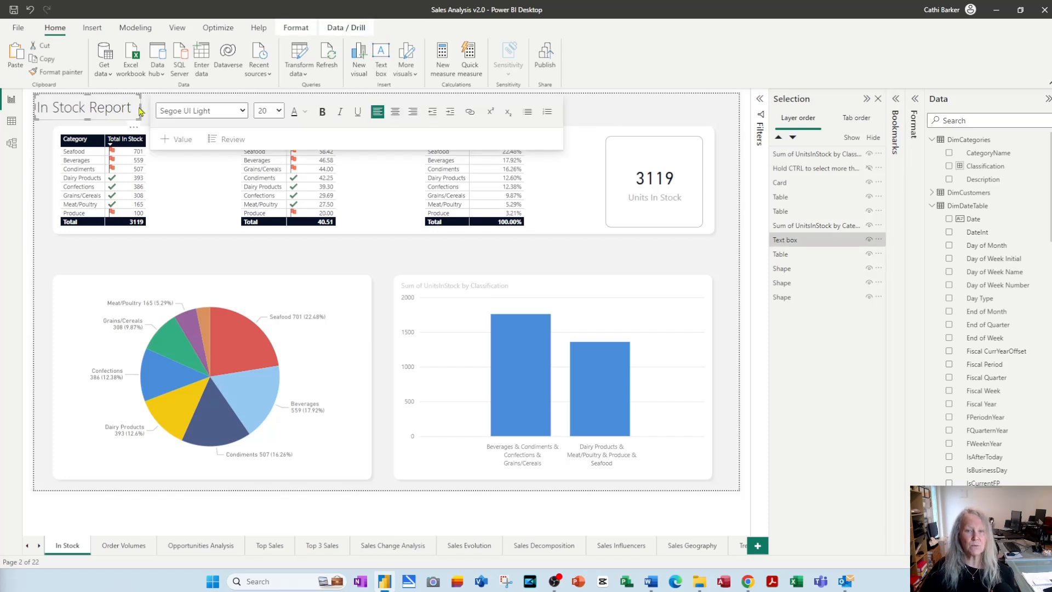
pyautogui.moveTo(141, 110); pyautogui.dragTo(150, 110)
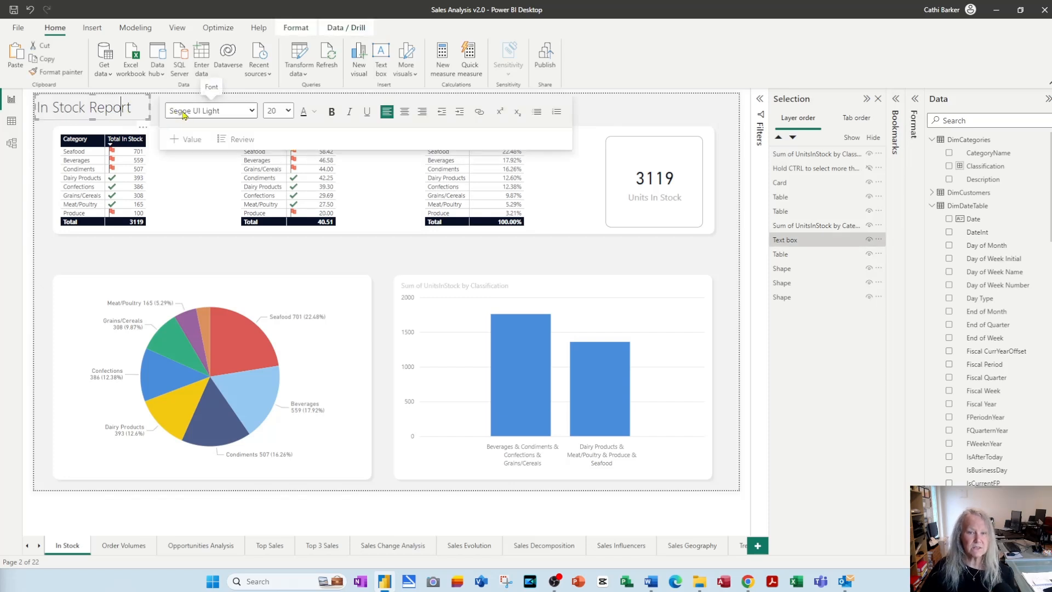
pyautogui.click(211, 111)
pyautogui.click(41, 214)
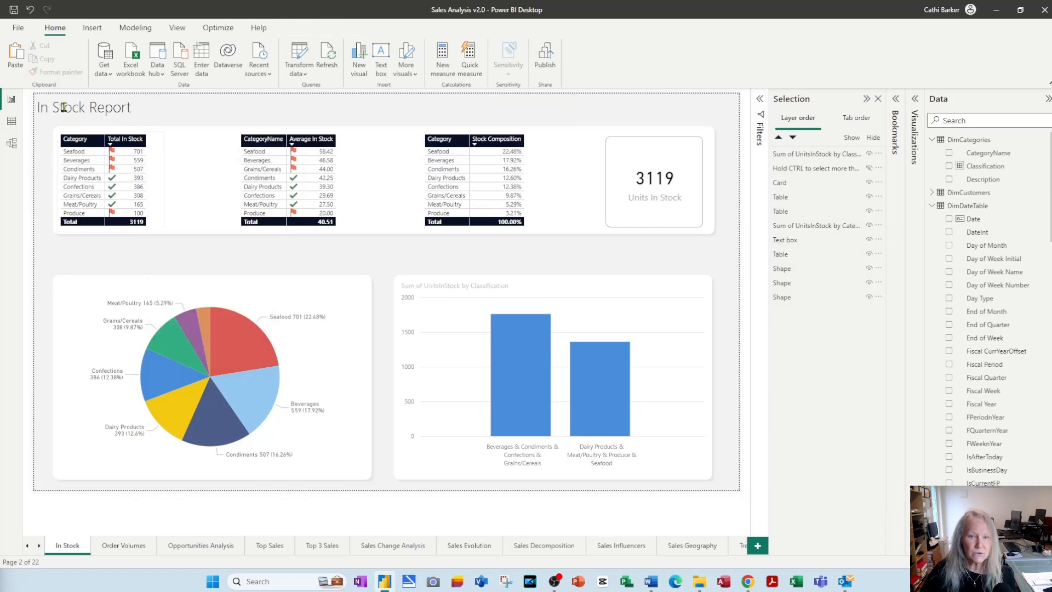
# Shift the In Stock Report title right so it lines up with the left edge of the tables below
pyautogui.click(65, 107)
pyautogui.click(52, 126)
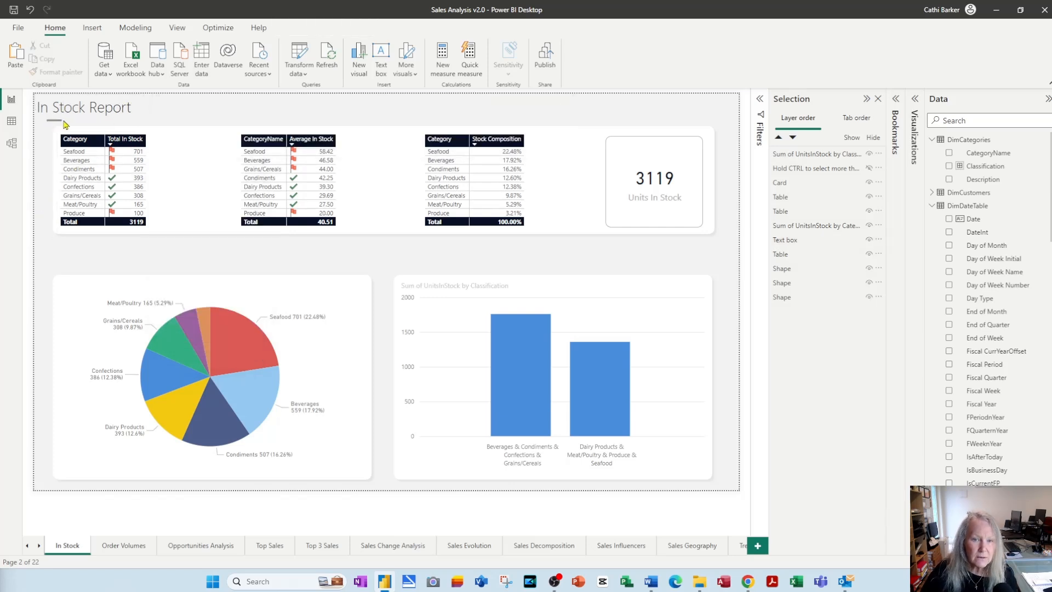
pyautogui.click(61, 116)
pyautogui.moveTo(55, 121); pyautogui.dragTo(78, 125)
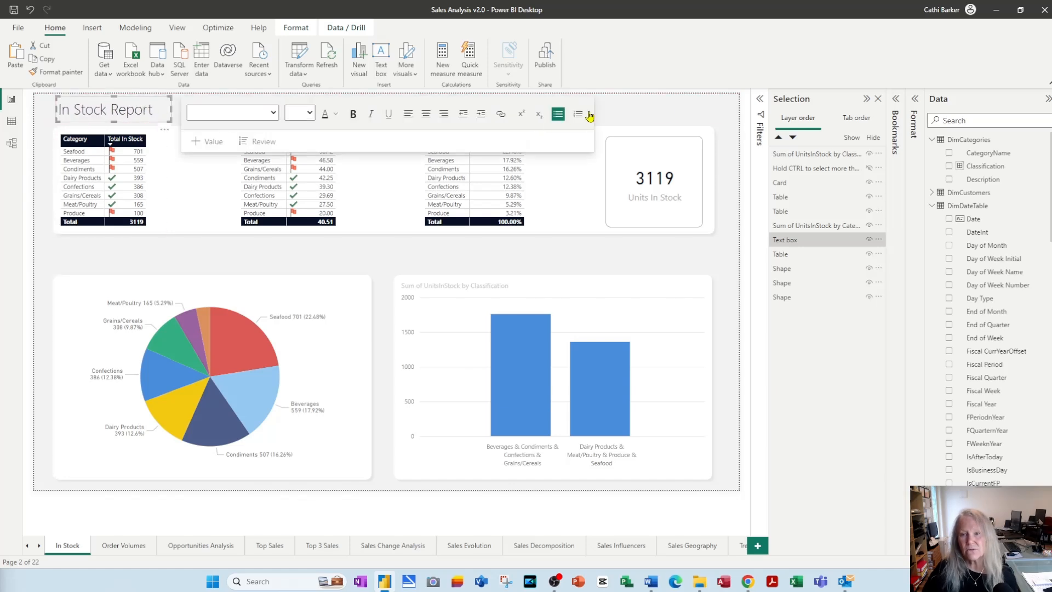
pyautogui.click(707, 108)
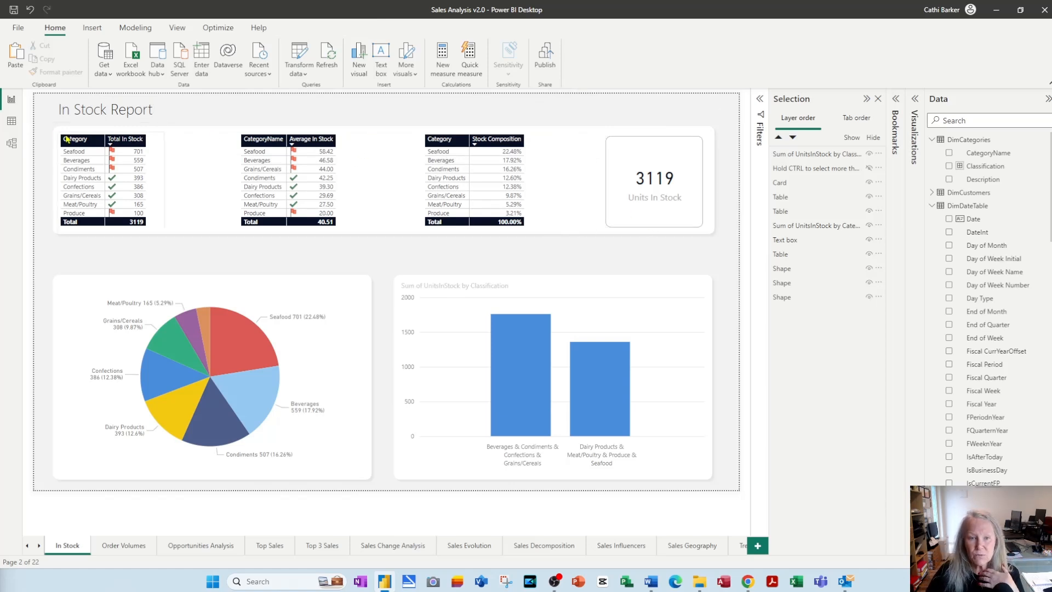
# Select the three tables, the card and their white background together and nudge them down to balance the vertical spacing
pyautogui.moveTo(37, 119)
pyautogui.mouseDown()
pyautogui.moveTo(243, 124)
pyautogui.moveTo(653, 160)
pyautogui.moveTo(730, 228)
pyautogui.moveTo(730, 258)
pyautogui.mouseUp()
pyautogui.press('Down')
pyautogui.press('Down')
pyautogui.press('Down')
pyautogui.press('Down')
pyautogui.press('Down')
pyautogui.press('Down')
pyautogui.press('Down')
pyautogui.press('Down')
pyautogui.press('Down')
pyautogui.press('Down')
pyautogui.press('Down')
pyautogui.press('Down')
pyautogui.press('Down')
pyautogui.press('Down')
pyautogui.press('Down')
pyautogui.press('Down')
pyautogui.press('Down')
pyautogui.press('Down')
pyautogui.press('Down')
pyautogui.press('Down')
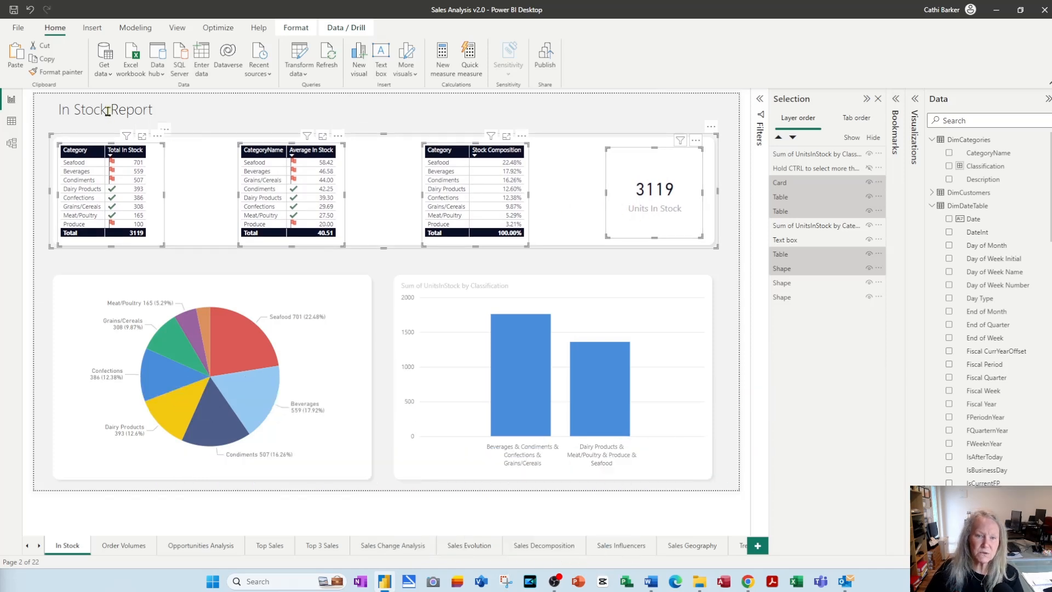
pyautogui.press('Down')
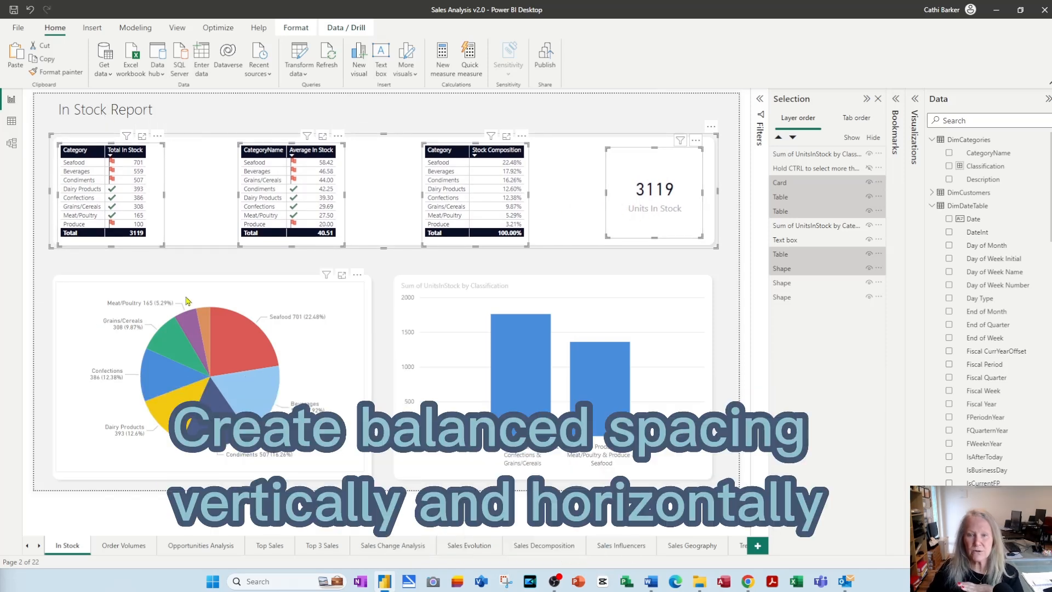
pyautogui.click(369, 125)
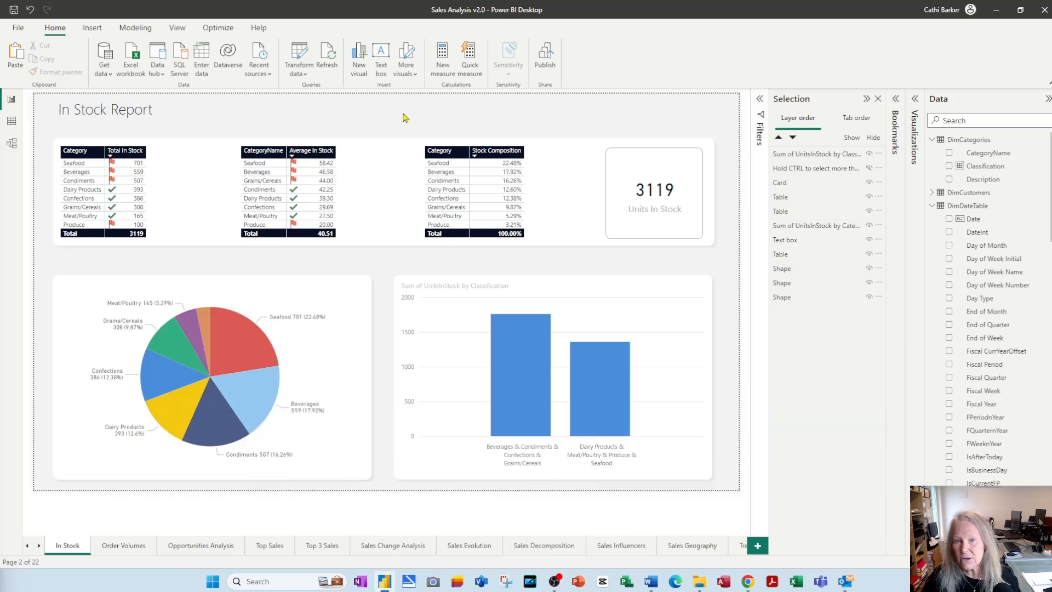
# Set the page's canvas background colour to the lightest purple theme shade
pyautogui.click(913, 112)
pyautogui.click(841, 130)
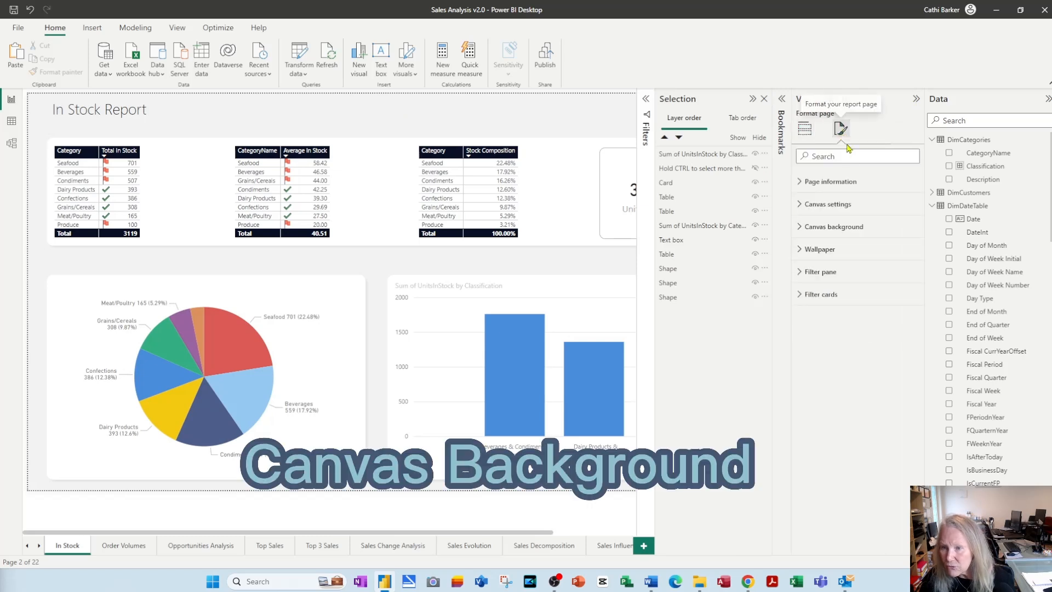
pyautogui.click(801, 229)
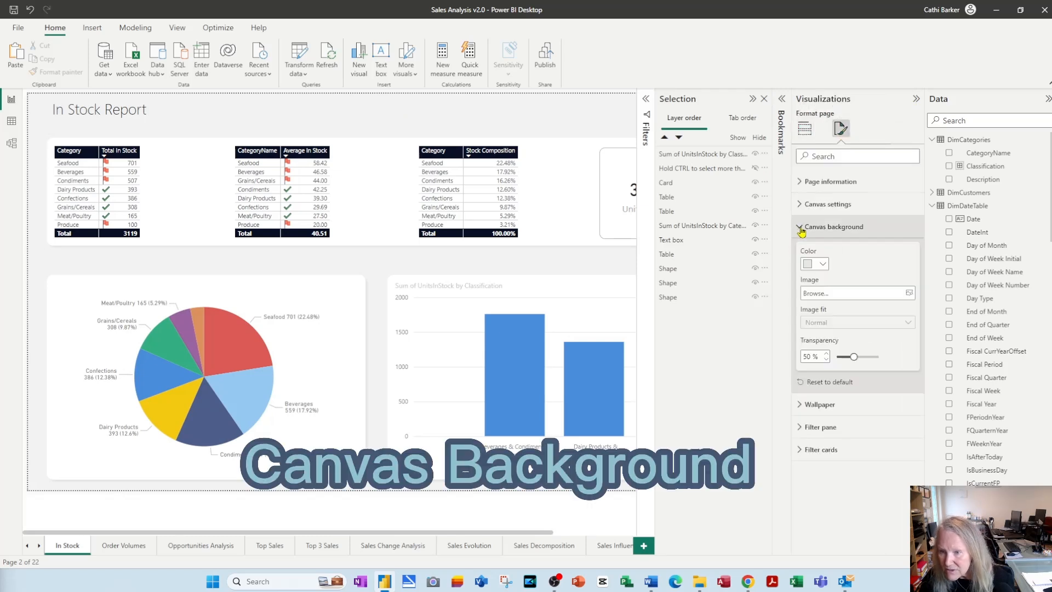
pyautogui.click(824, 264)
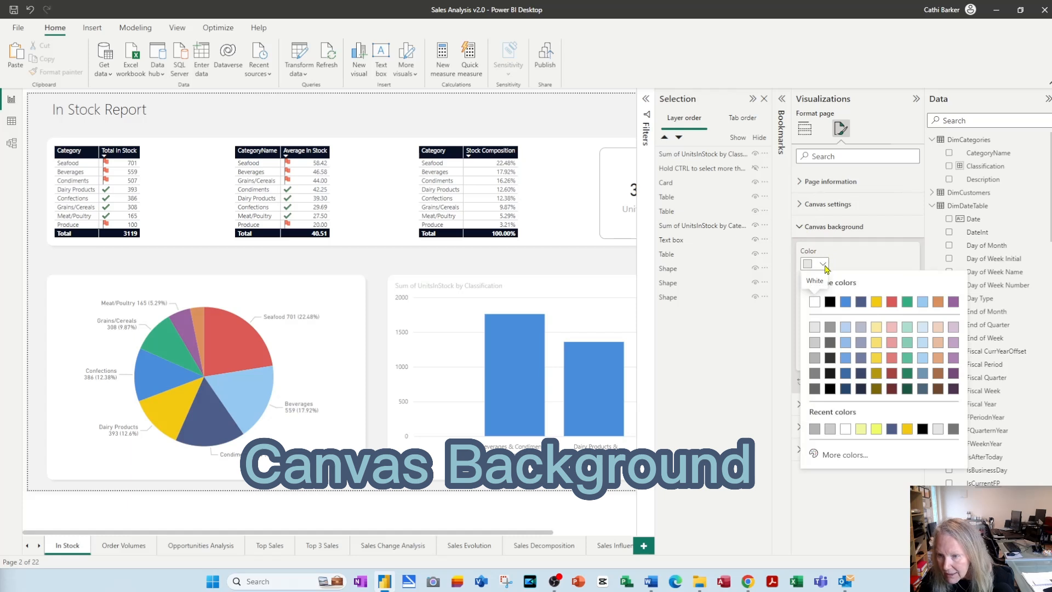
pyautogui.click(847, 455)
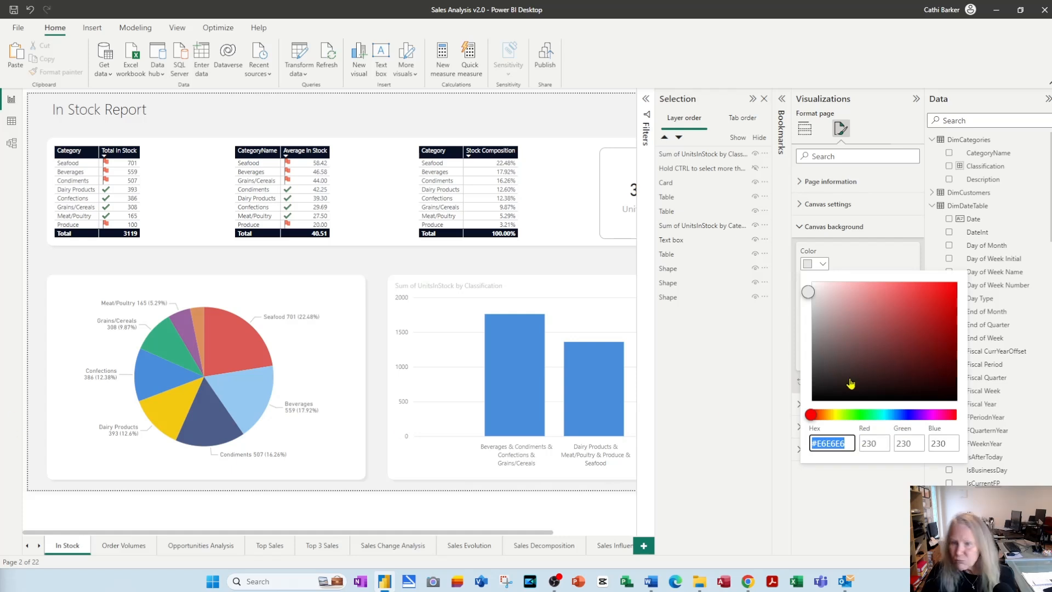
pyautogui.click(825, 265)
pyautogui.click(826, 269)
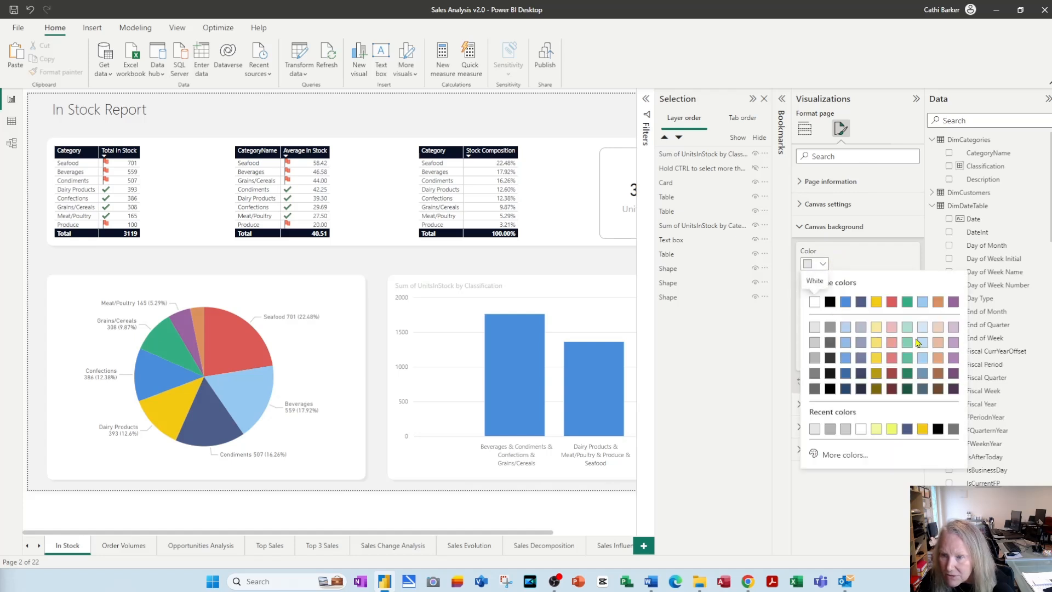
pyautogui.click(955, 331)
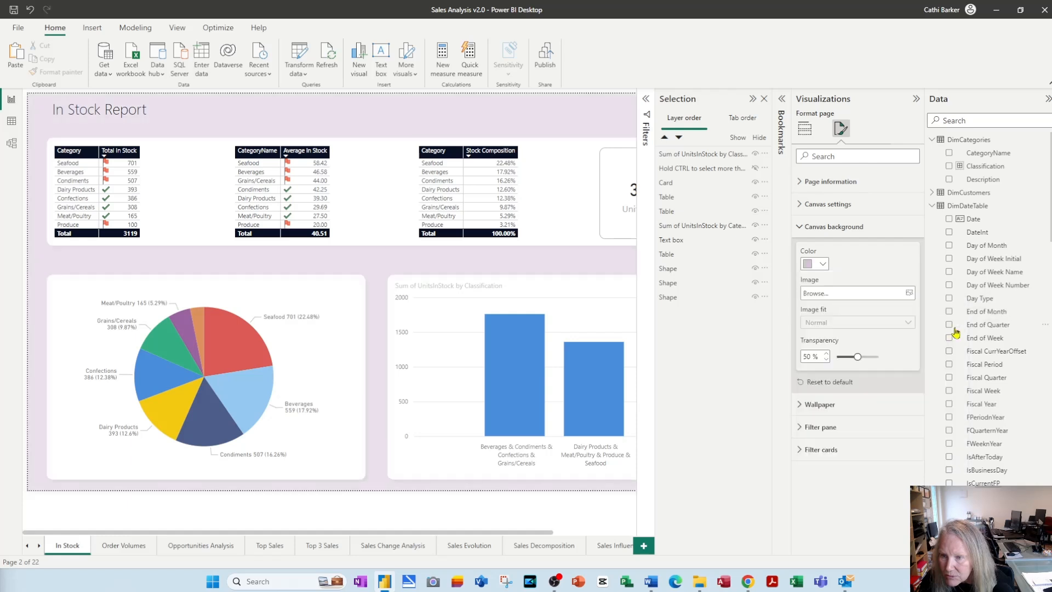
# Raise the canvas background transparency to 77% and bring the full page back into view
pyautogui.click(827, 354)
pyautogui.click(828, 354)
pyautogui.click(829, 355)
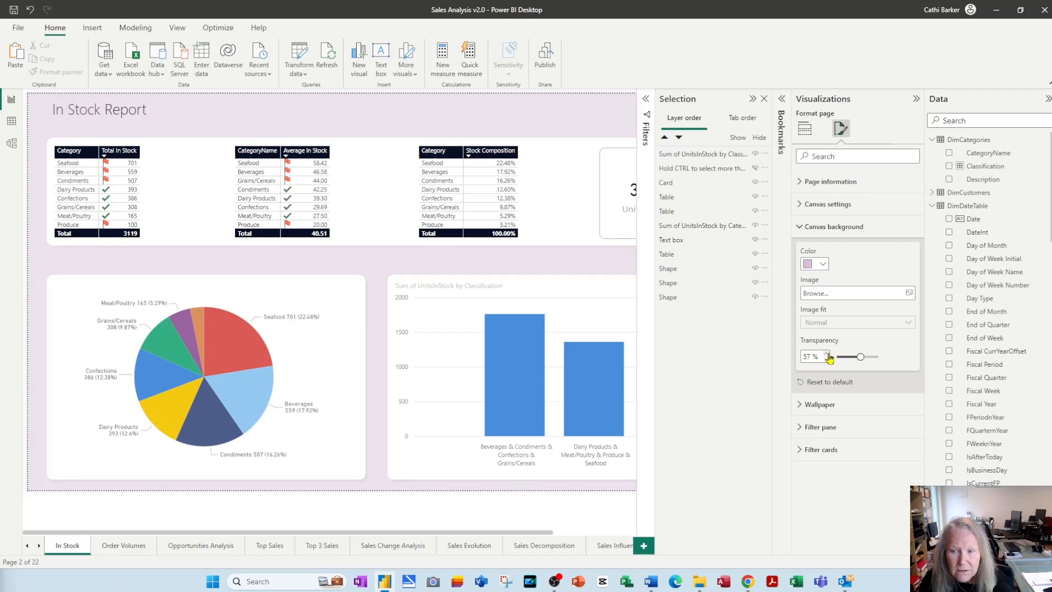
pyautogui.click(829, 355)
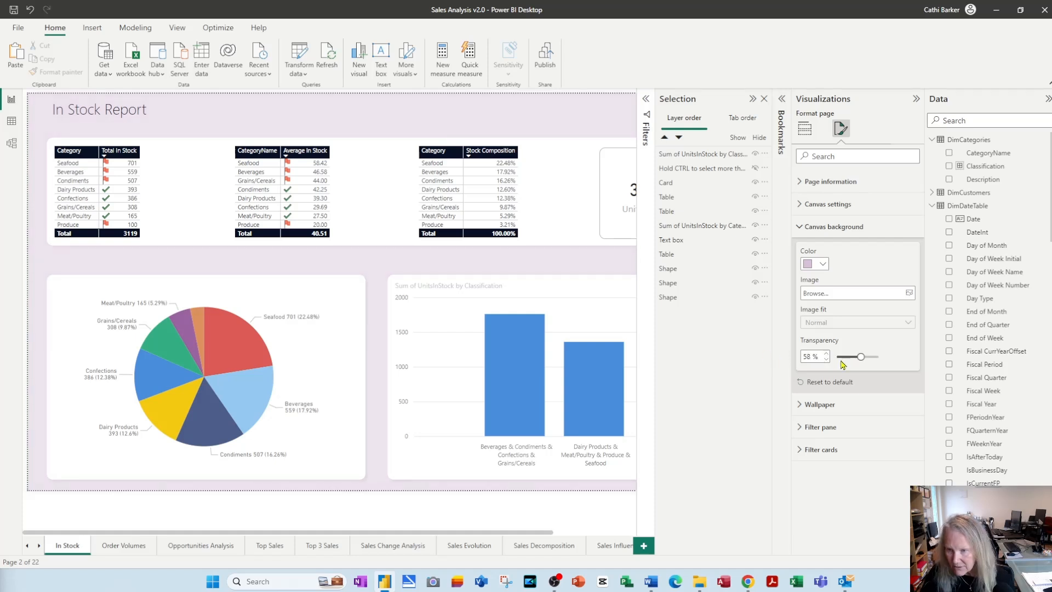
pyautogui.moveTo(860, 360); pyautogui.dragTo(869, 356)
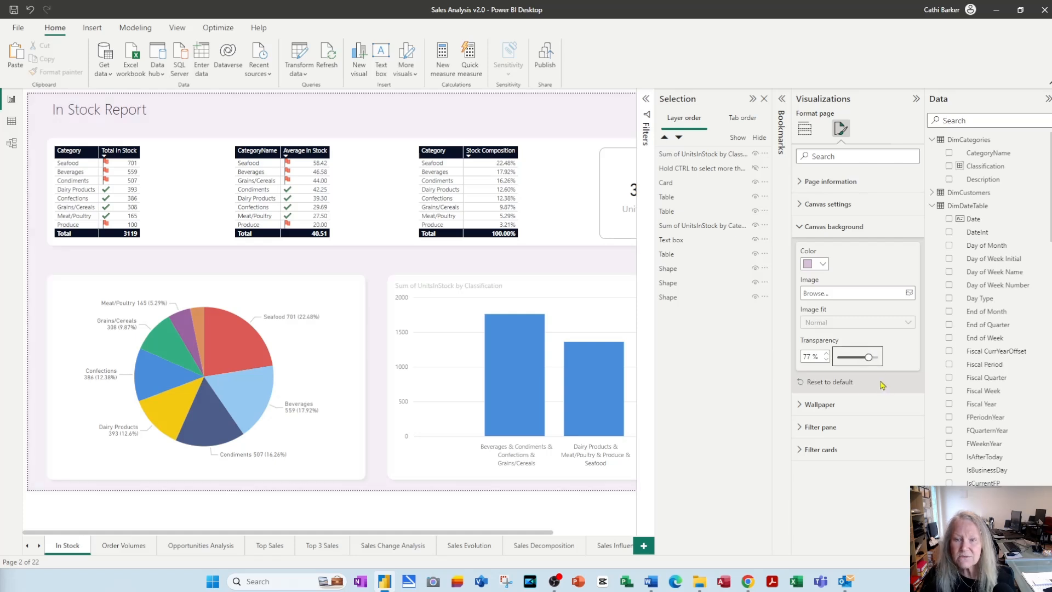
pyautogui.click(917, 101)
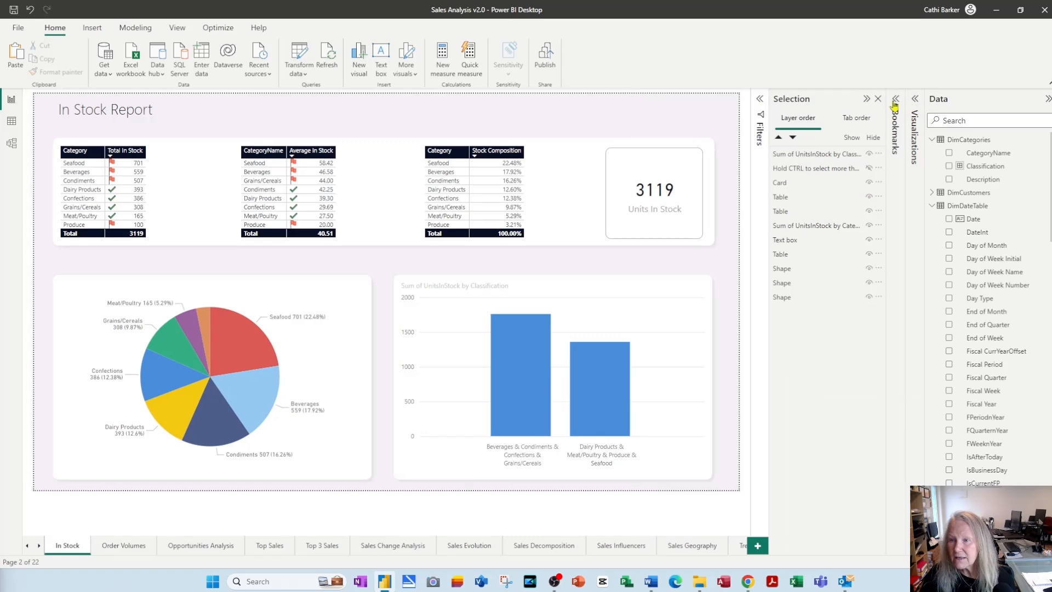
# Collapse the Selection pane, save the report's changes and publish it to My workspace in the Power BI service
pyautogui.click(866, 99)
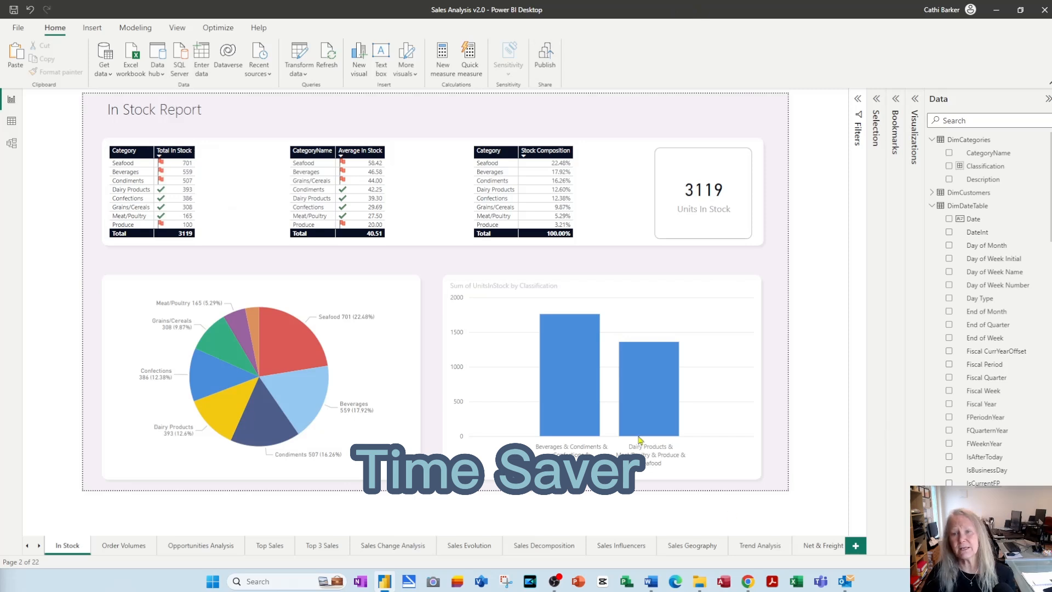
pyautogui.moveTo(597, 422)
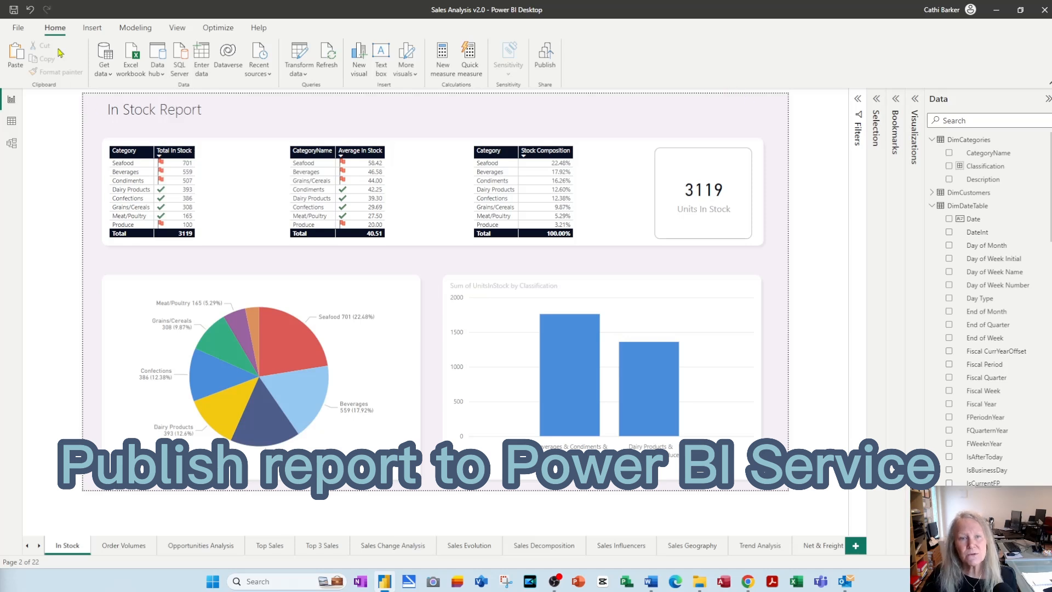
pyautogui.click(550, 55)
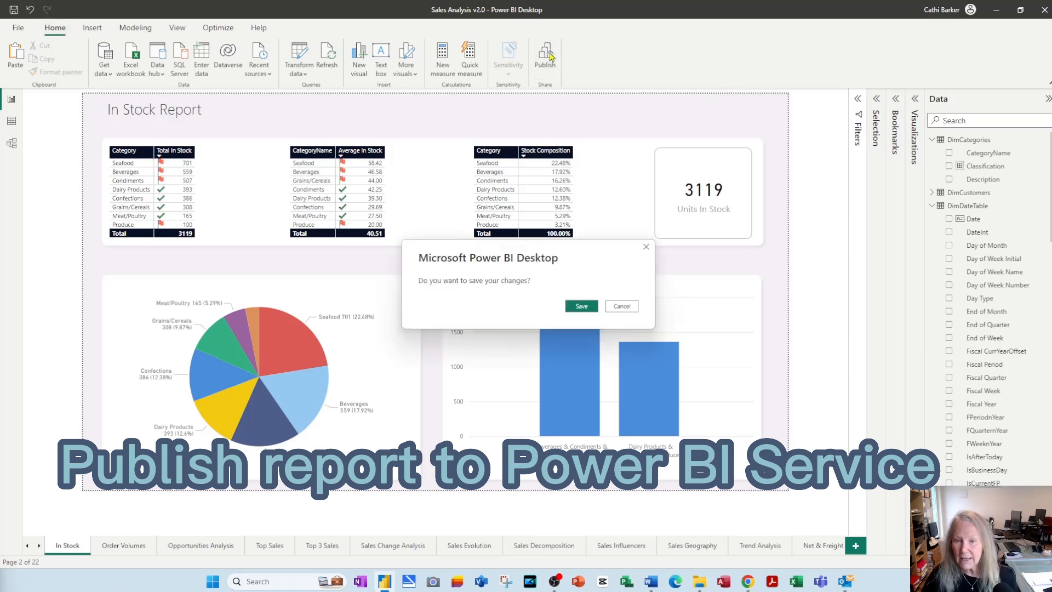
pyautogui.click(581, 306)
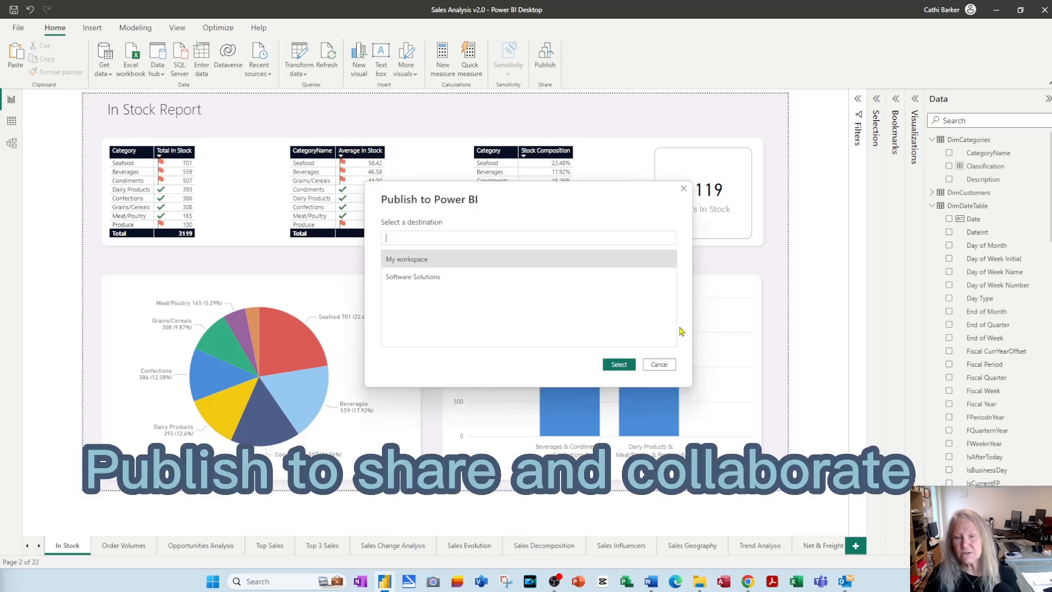
pyautogui.click(442, 281)
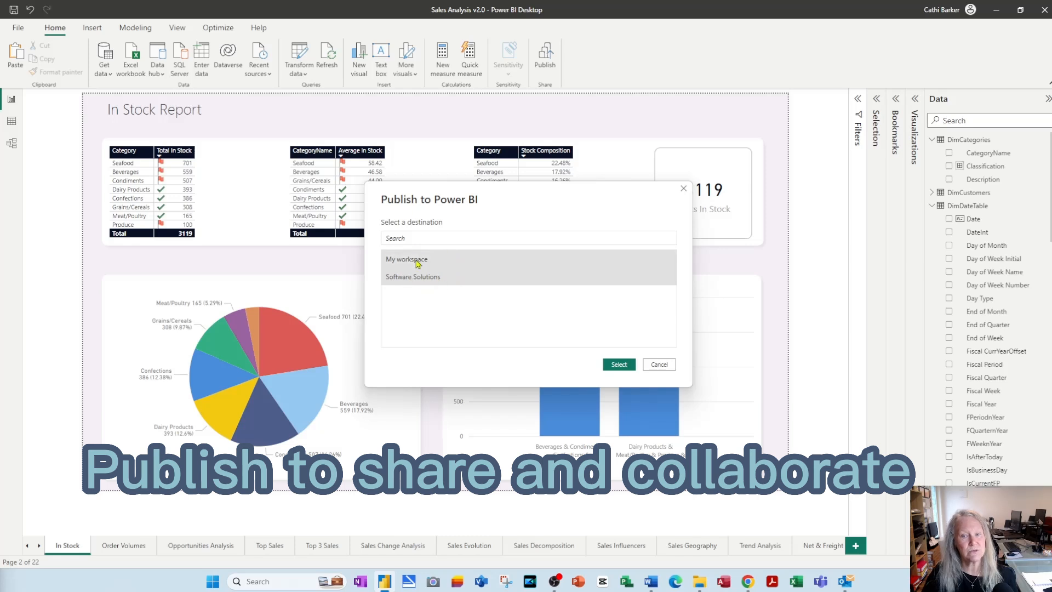
pyautogui.click(390, 263)
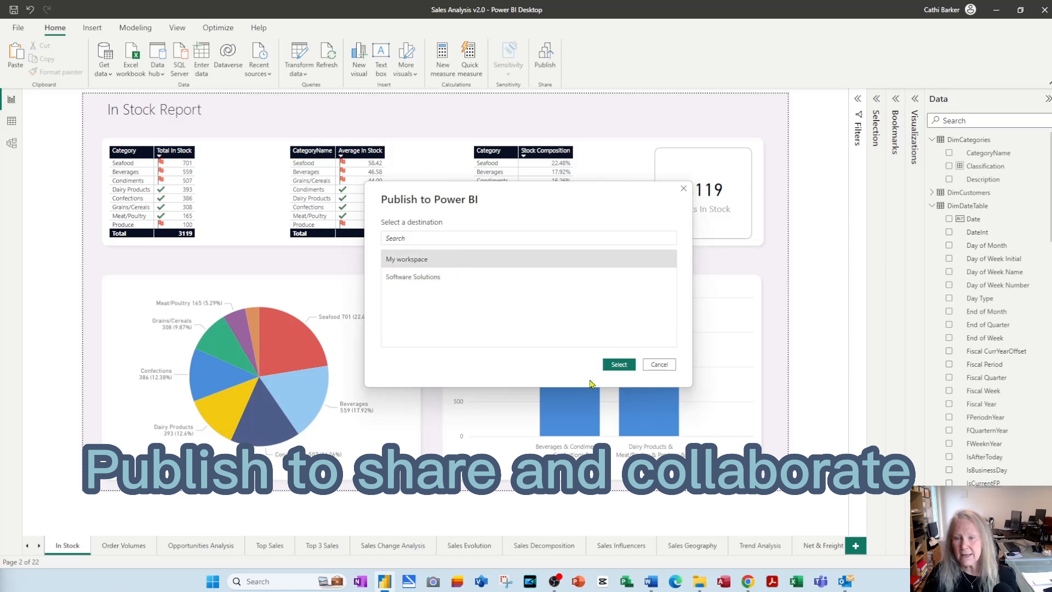
pyautogui.click(625, 366)
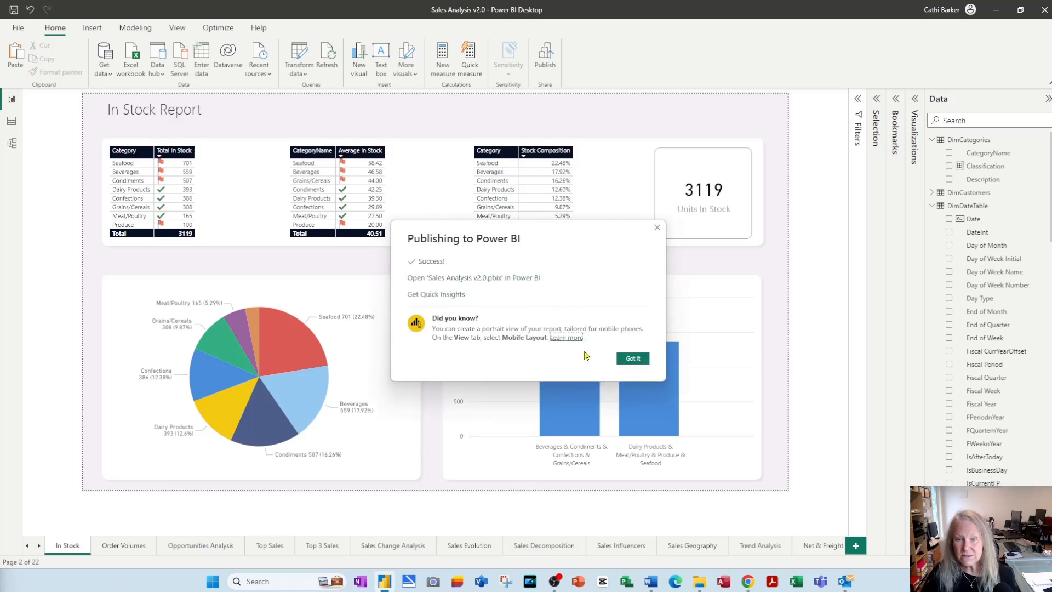
# Open the published Sales Analysis v2.0 report in the Power BI service in a maximized browser window, dismissing the feedback request
pyautogui.click(460, 278)
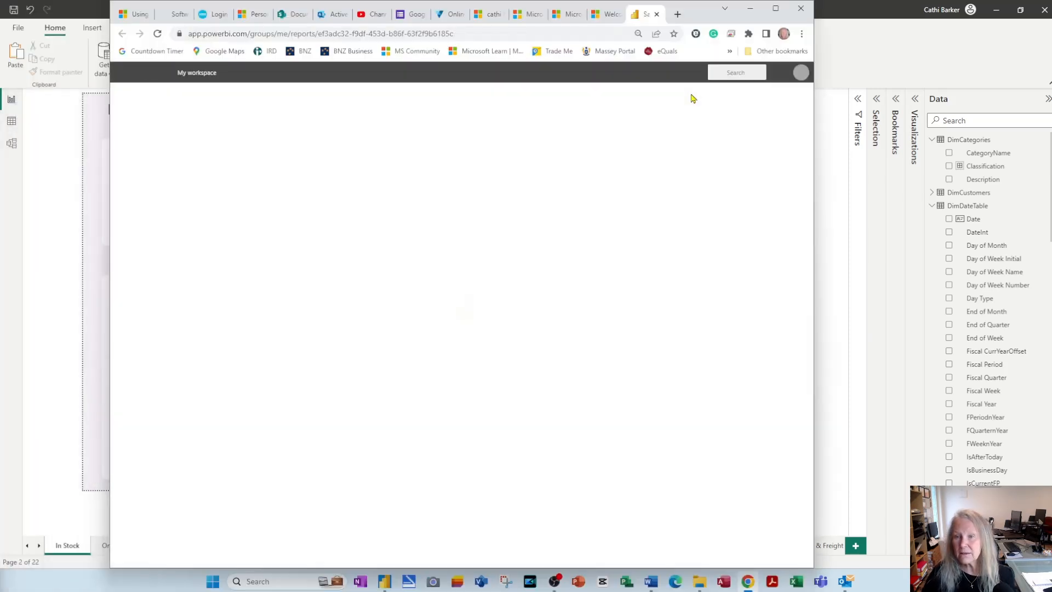
pyautogui.doubleClick(702, 8)
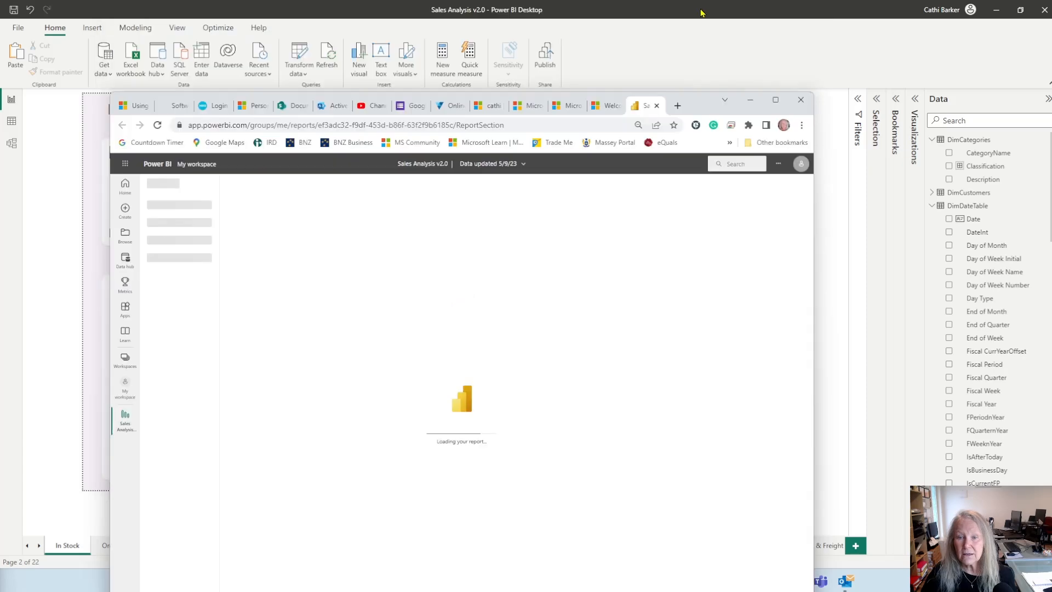
pyautogui.click(775, 99)
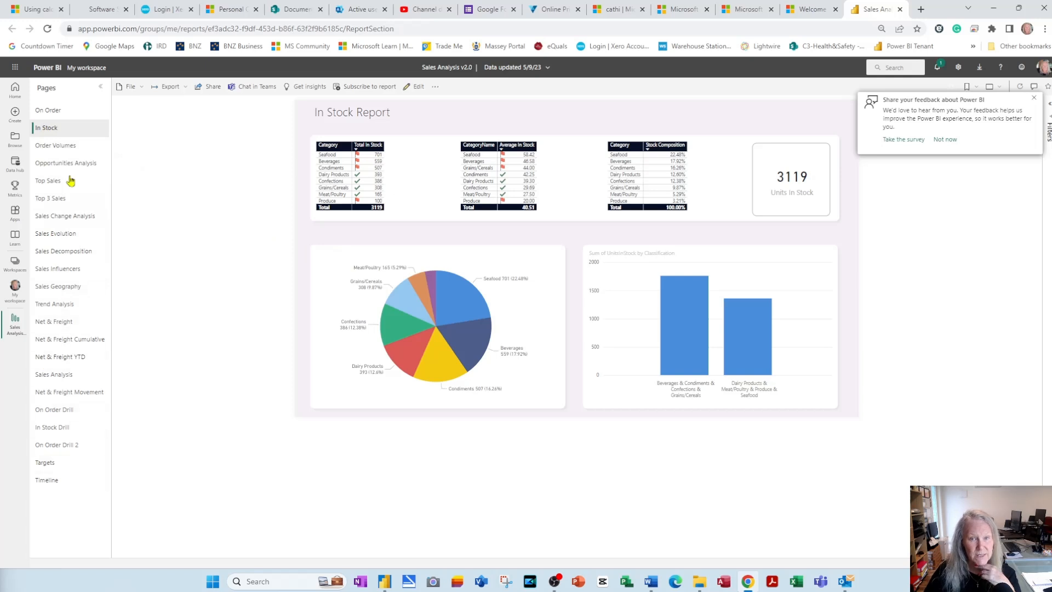
pyautogui.click(1034, 103)
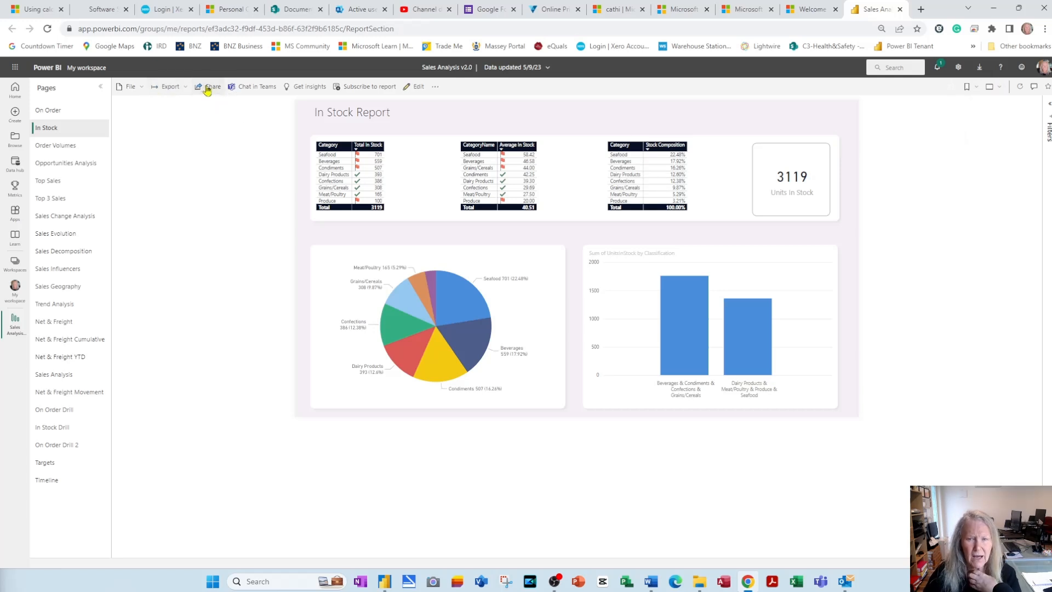
# View the published Order Volumes and Opportunities Analysis pages, return to In Stock and close the browser
pyautogui.click(62, 146)
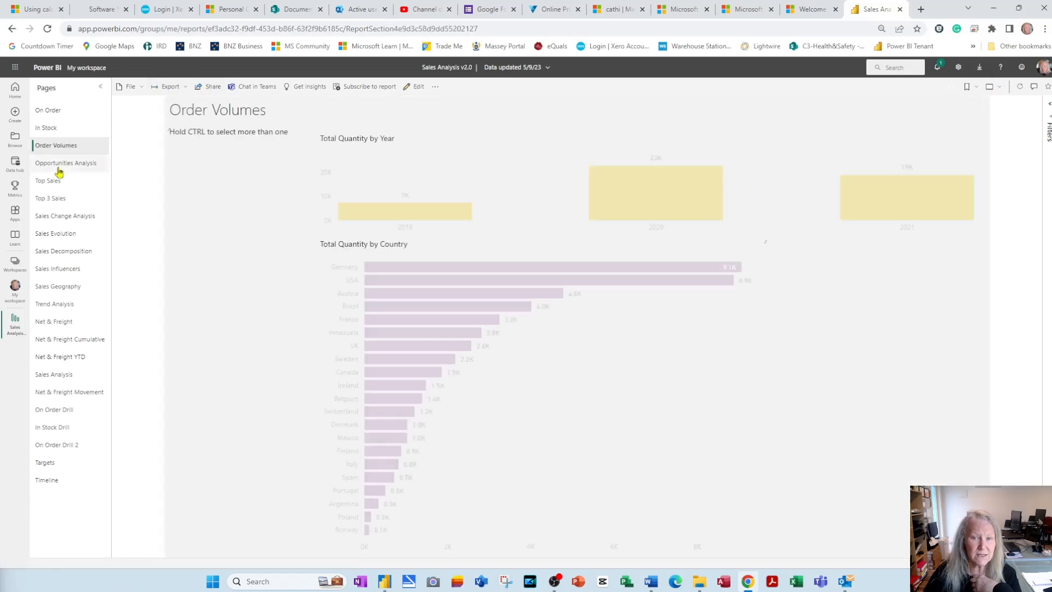
pyautogui.click(60, 165)
pyautogui.click(59, 130)
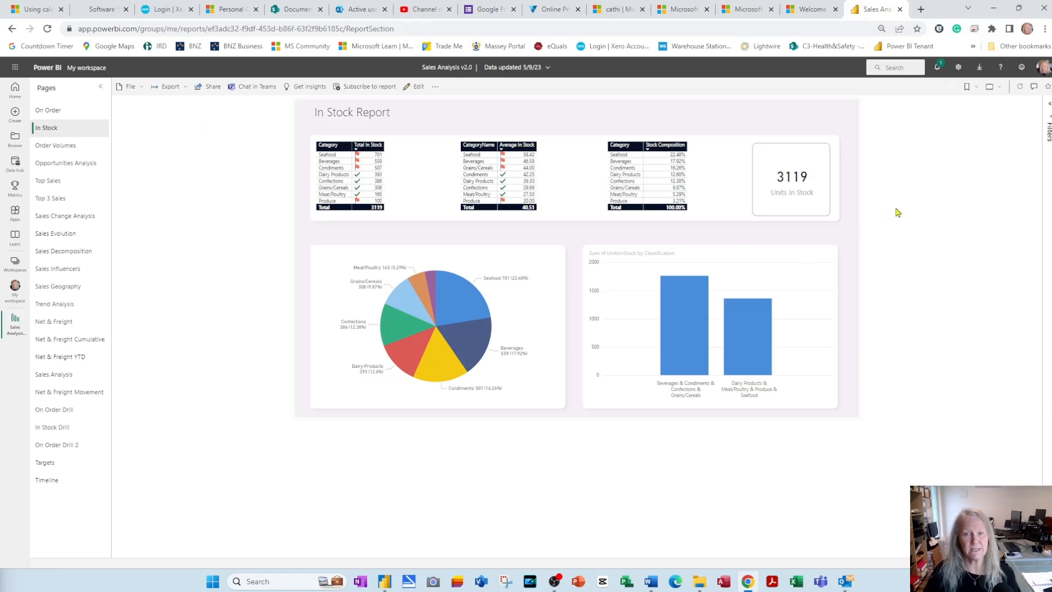
pyautogui.click(1044, 8)
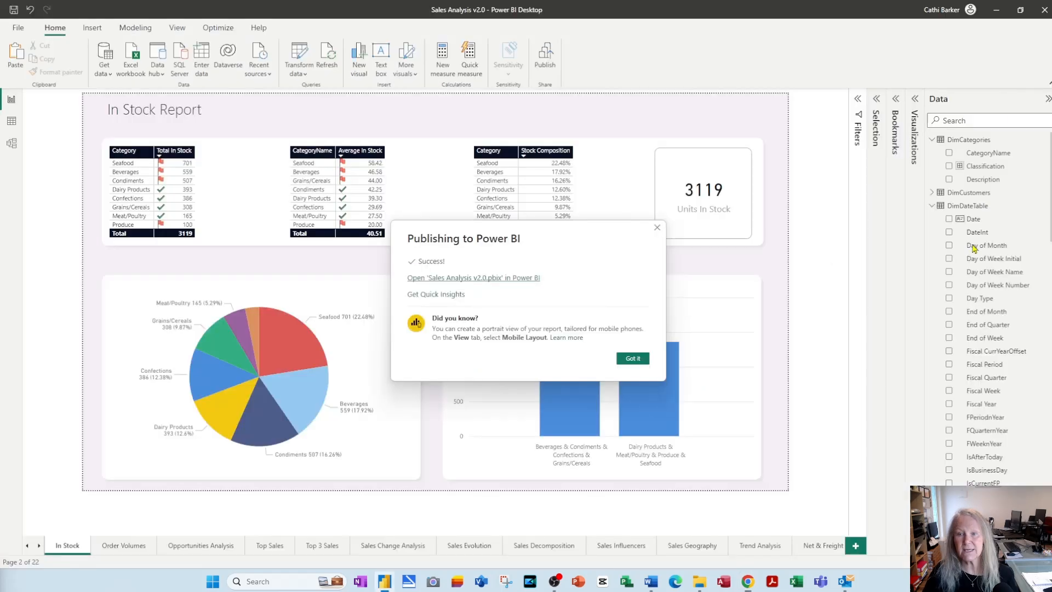
# Get Quick Insights for the published report, examine the suggested insight charts, and return to Power BI Desktop with the publishing dialog closed
pyautogui.click(437, 296)
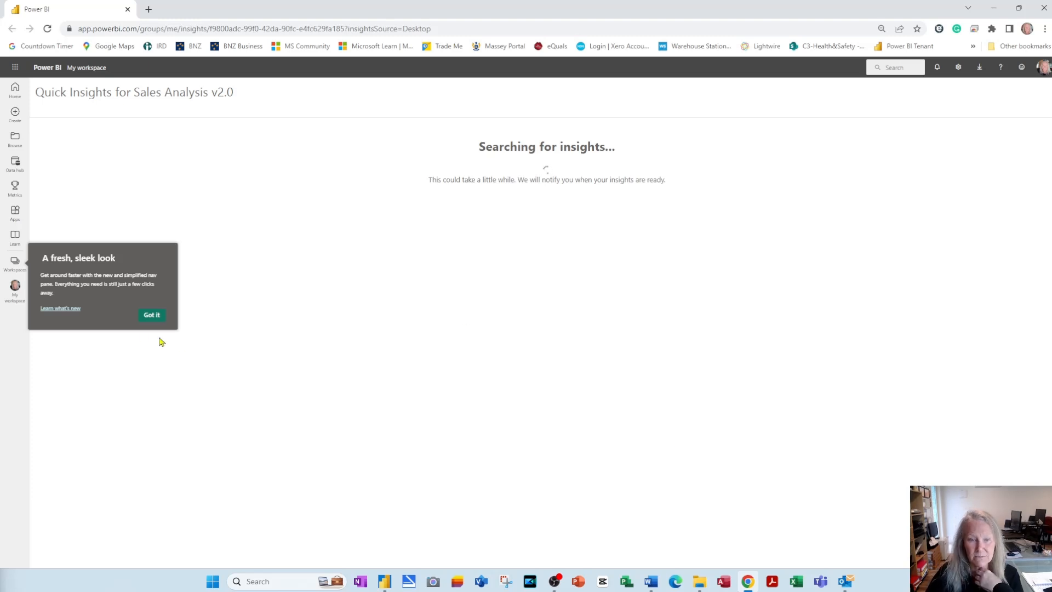
pyautogui.click(156, 317)
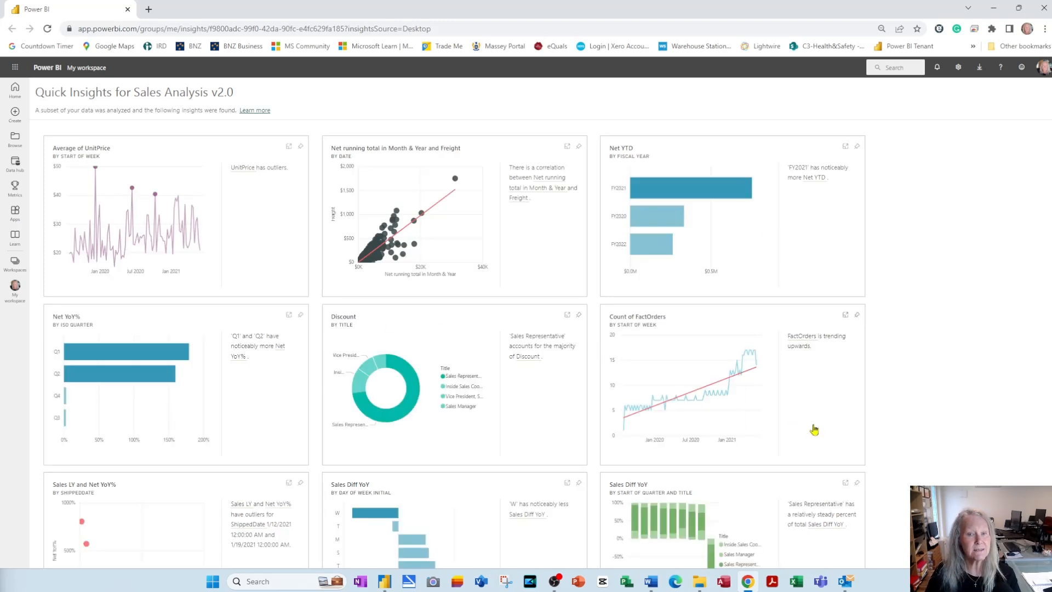
pyautogui.scroll(-4, 815, 430)
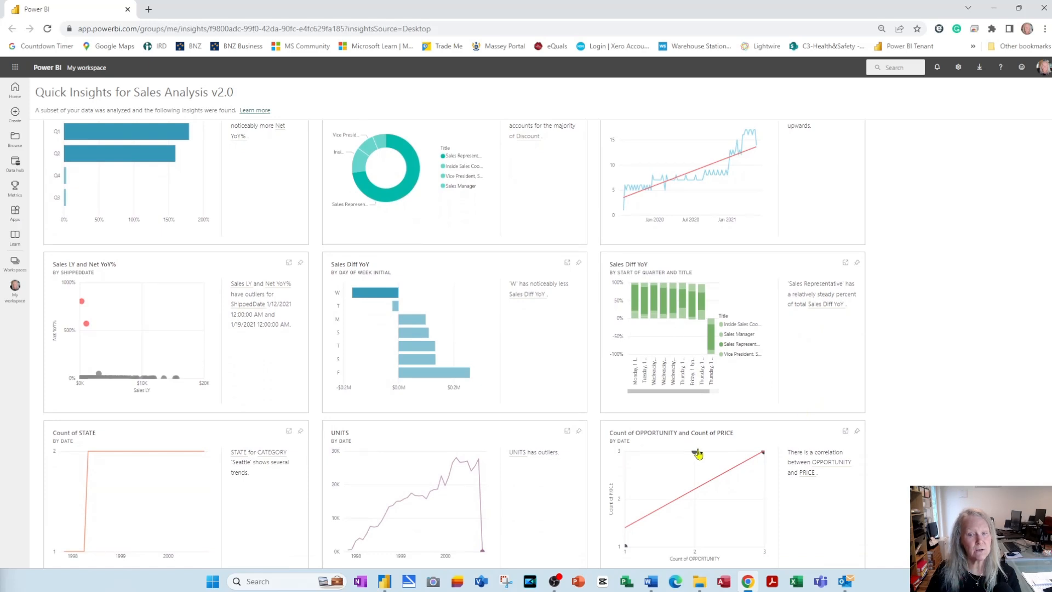
pyautogui.scroll(-2, 698, 454)
pyautogui.scroll(-1, 699, 453)
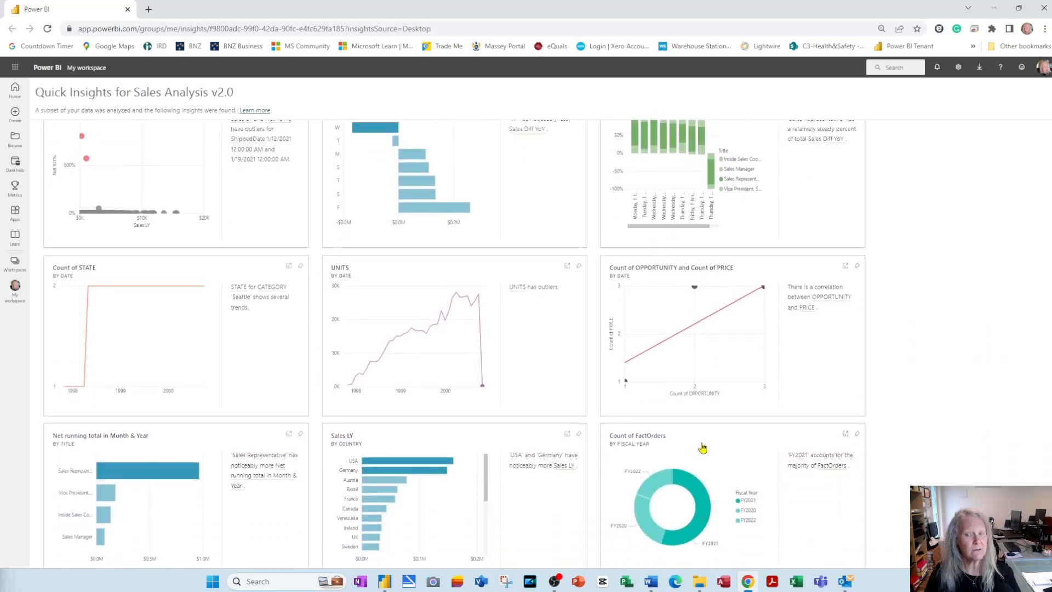
pyautogui.scroll(-3, 702, 443)
pyautogui.scroll(-6, 703, 442)
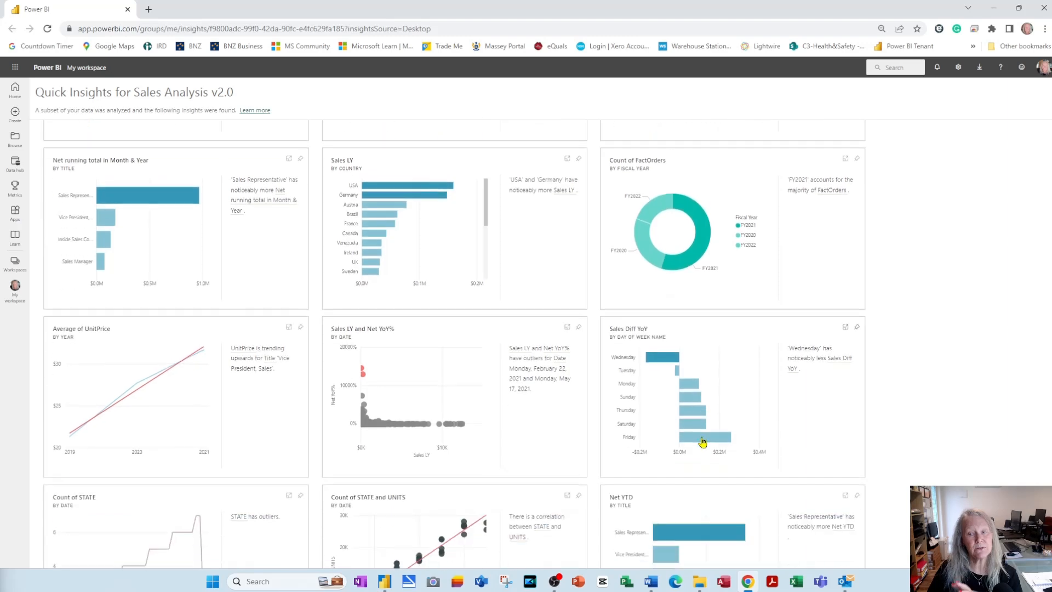
pyautogui.scroll(-5, 704, 443)
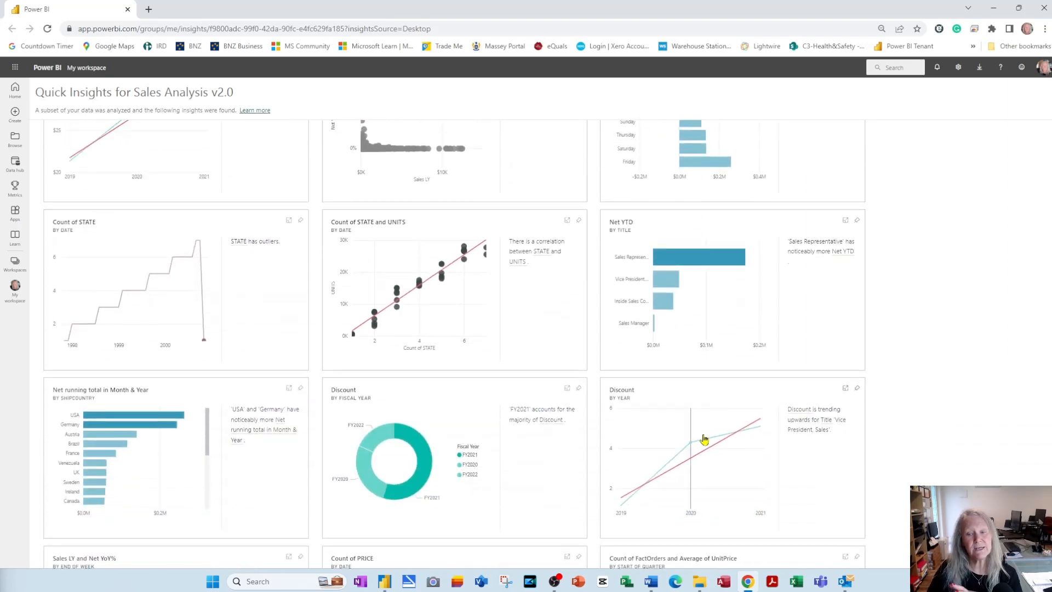
pyautogui.scroll(1, 707, 441)
pyautogui.scroll(10, 706, 441)
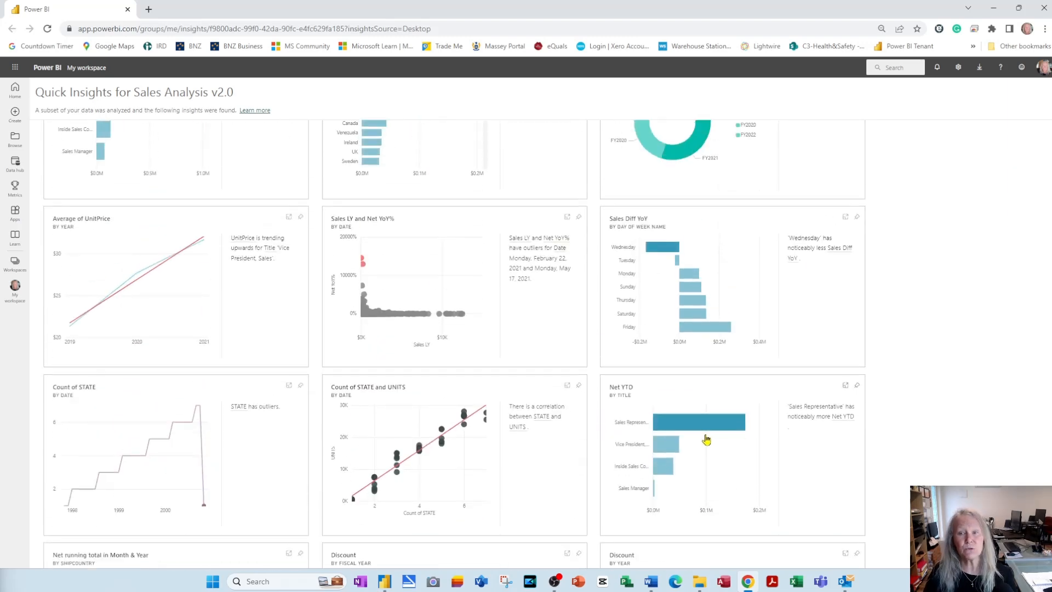
pyautogui.click(1044, 12)
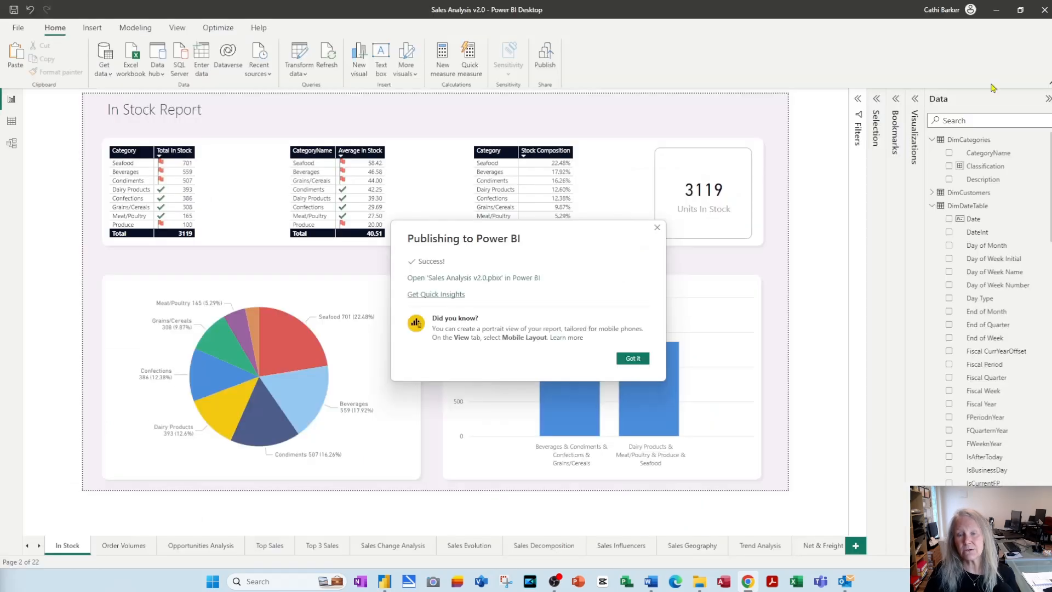
pyautogui.click(633, 359)
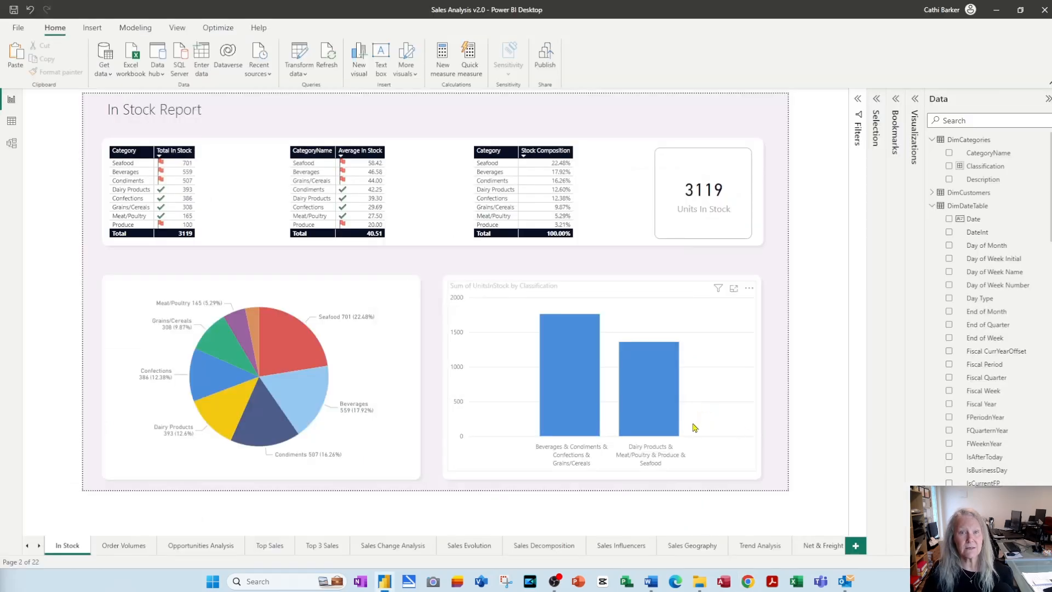